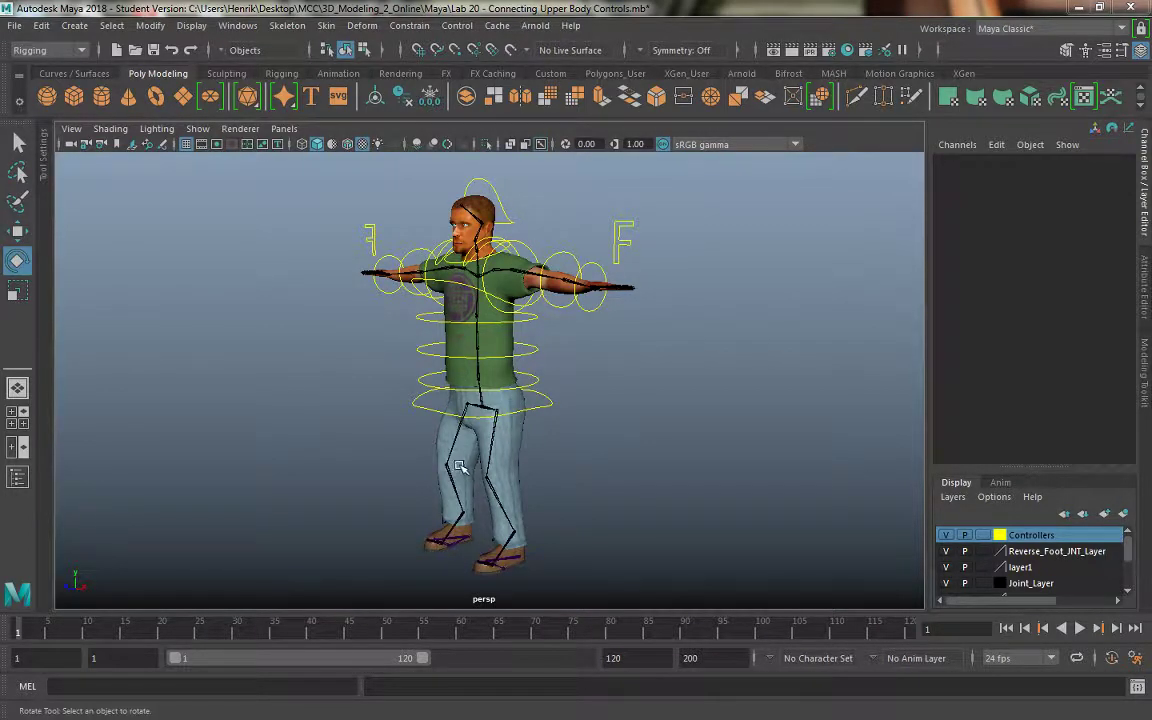
Step: Zoom in on the character's legs and create a NURBS circle
scroll(557, 502, "up", 2)
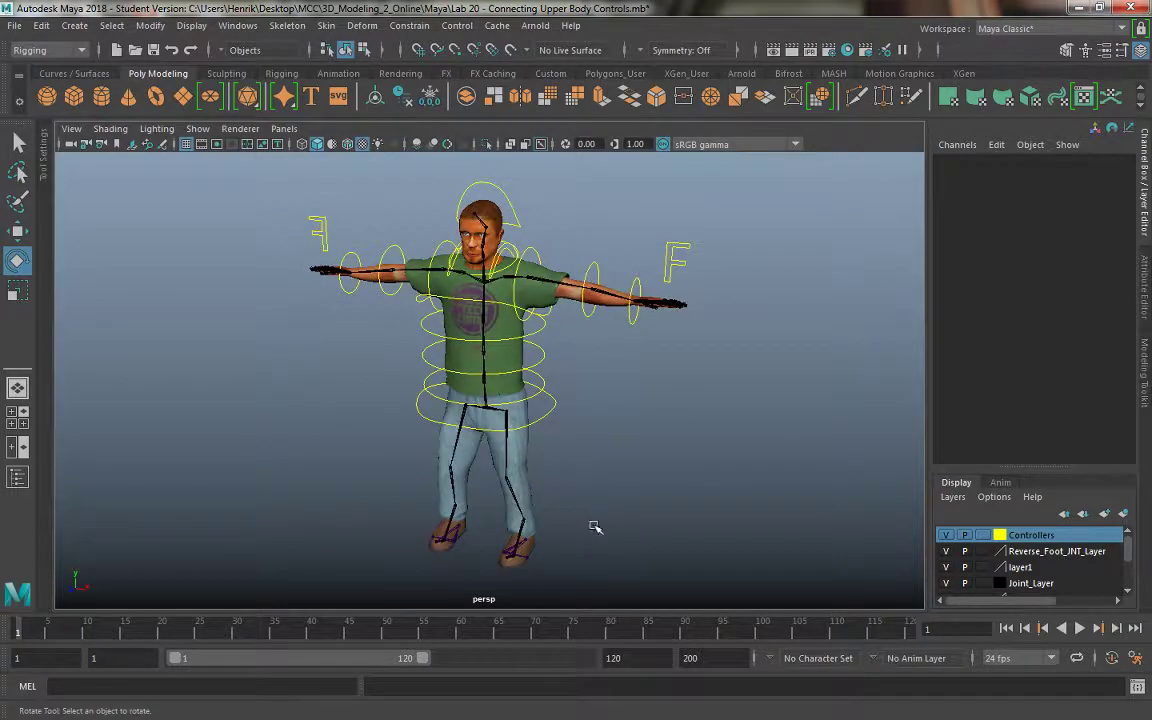
scroll(594, 527, "up", 2)
scroll(581, 504, "up", 2)
scroll(576, 481, "up", 2)
scroll(600, 540, "up", 2)
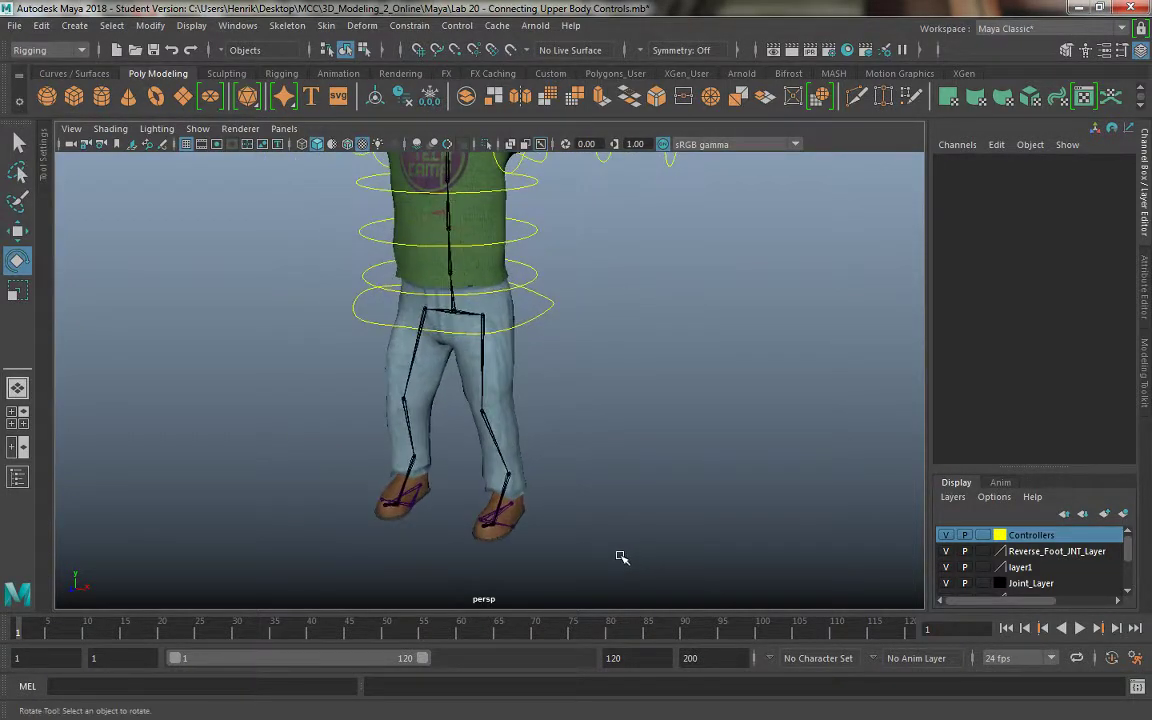
scroll(600, 520, "up", 2)
scroll(540, 482, "up", 1)
scroll(515, 510, "up", 2)
scroll(510, 450, "up", 2)
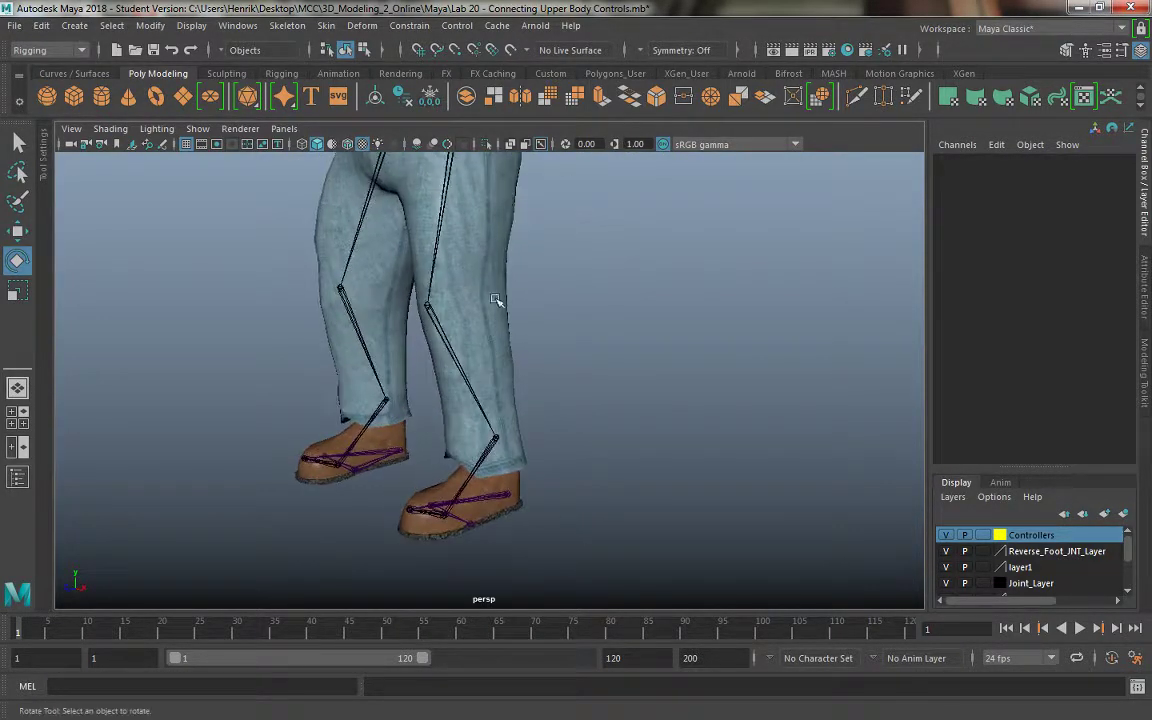
middle_click_drag(587, 395, 612, 461, "alt")
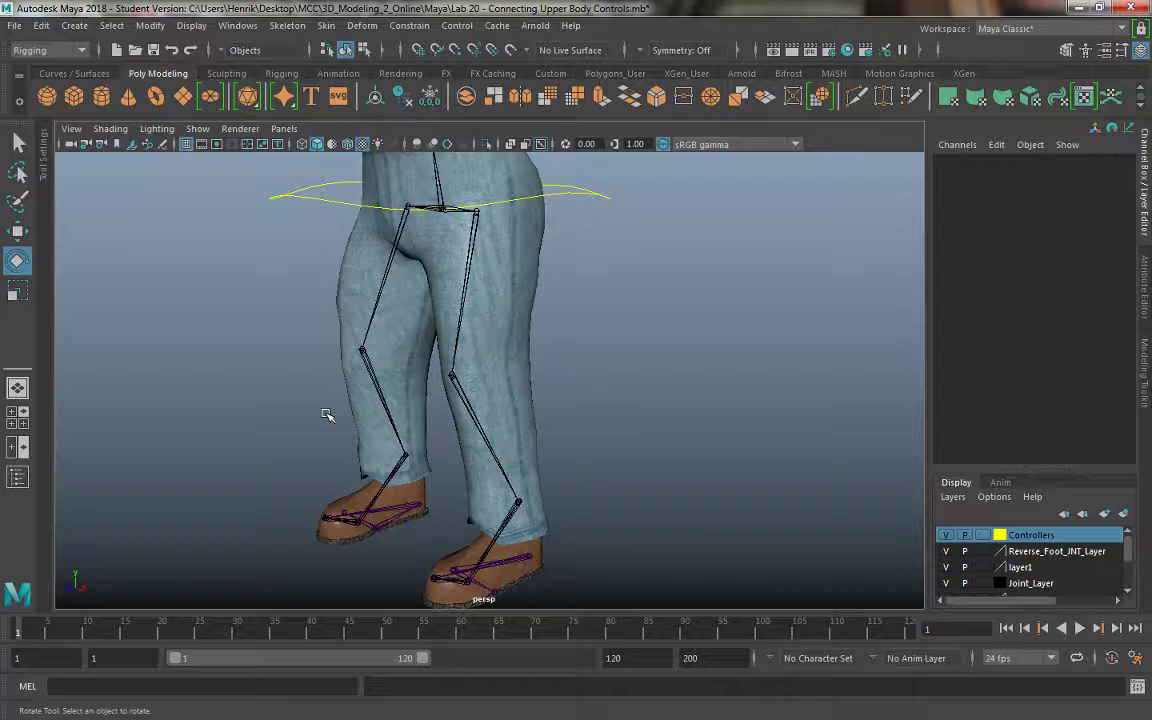
mouse_move(309, 442)
left_mouse_down("alt")
mouse_move(290, 391)
mouse_move(290, 463)
mouse_move(370, 467)
left_mouse_up("alt")
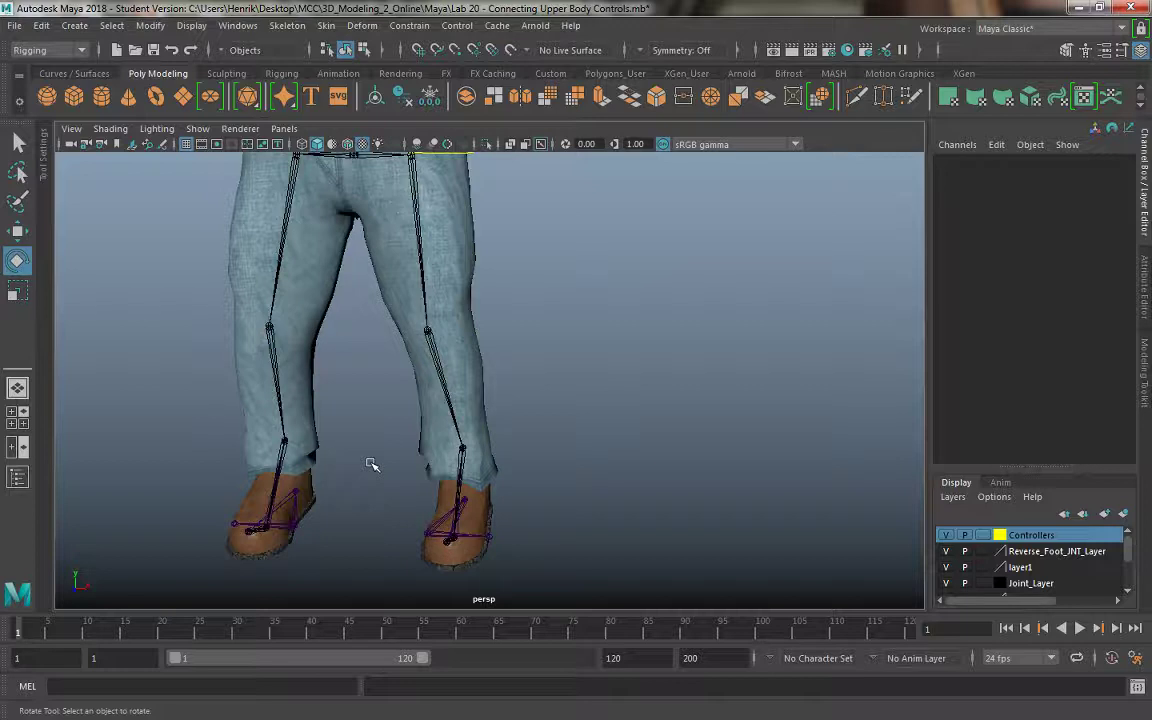
left_click(84, 30)
mouse_move(120, 66)
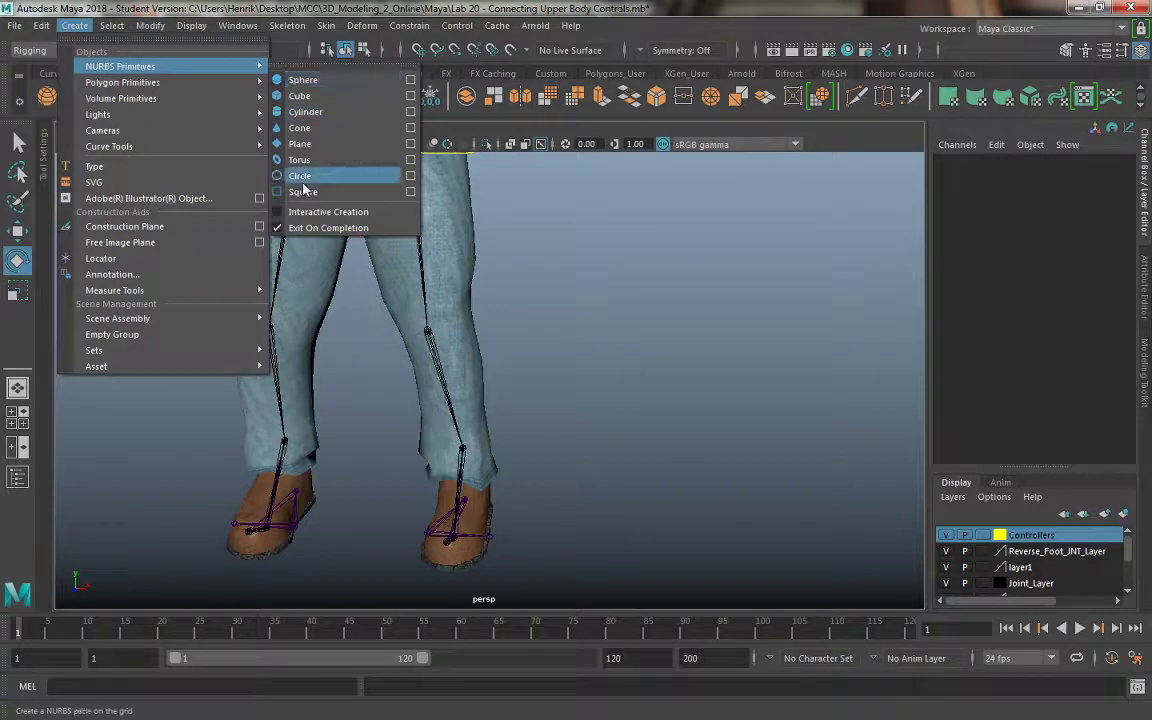
left_click(300, 176)
Step: Move the circle down over the left foot and snap it to the foot joint
scroll(490, 320, "down", 2)
scroll(478, 275, "down", 2)
left_click_drag(517, 309, 540, 355, "alt")
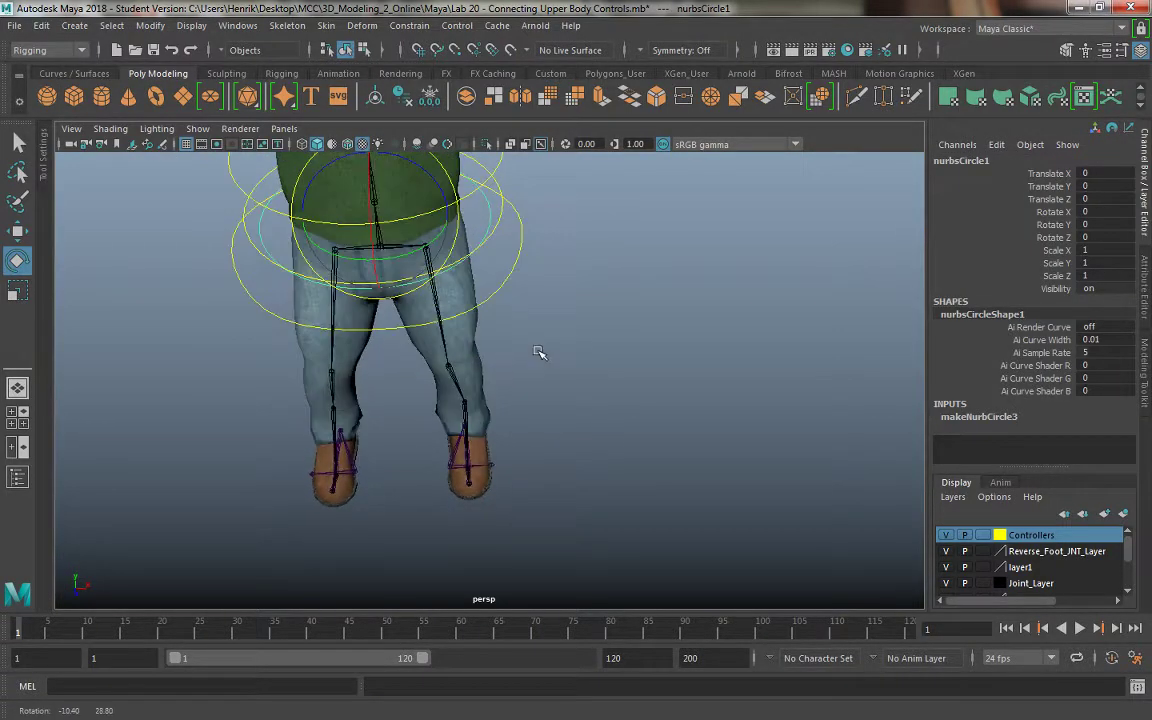
key("w")
left_click_drag(368, 160, 440, 420)
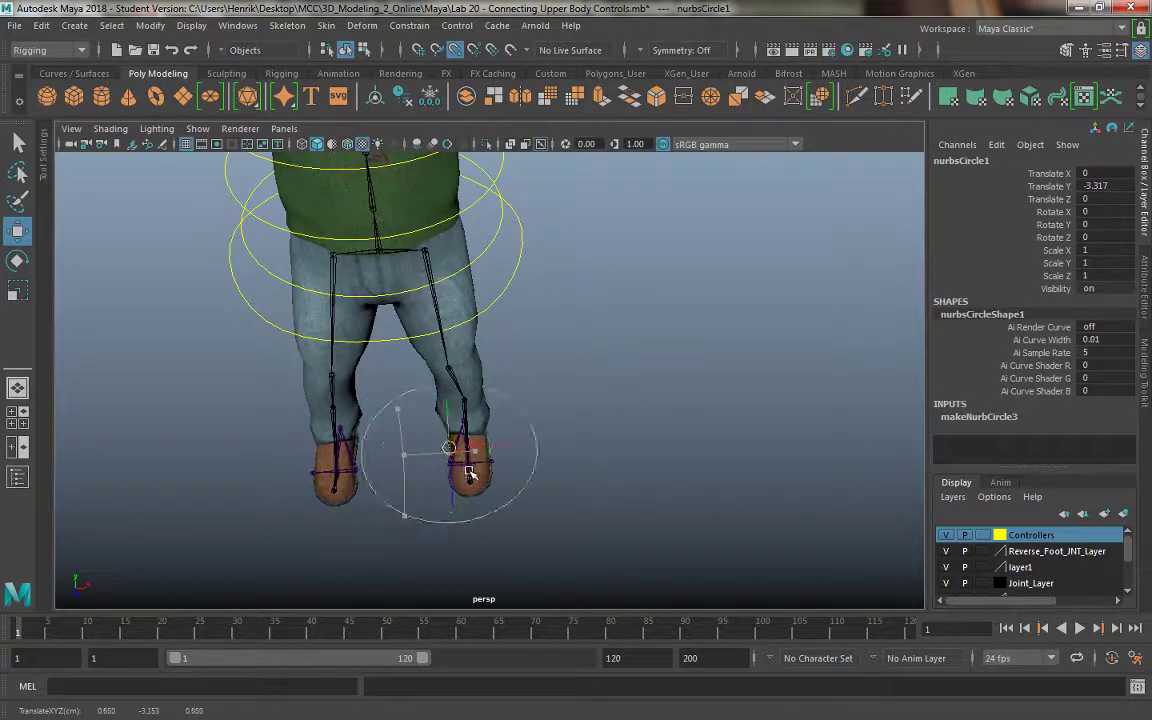
mouse_move(404, 457)
left_mouse_down()
mouse_move(432, 476)
mouse_move(469, 460)
left_mouse_up()
scroll(506, 494, "up", 4)
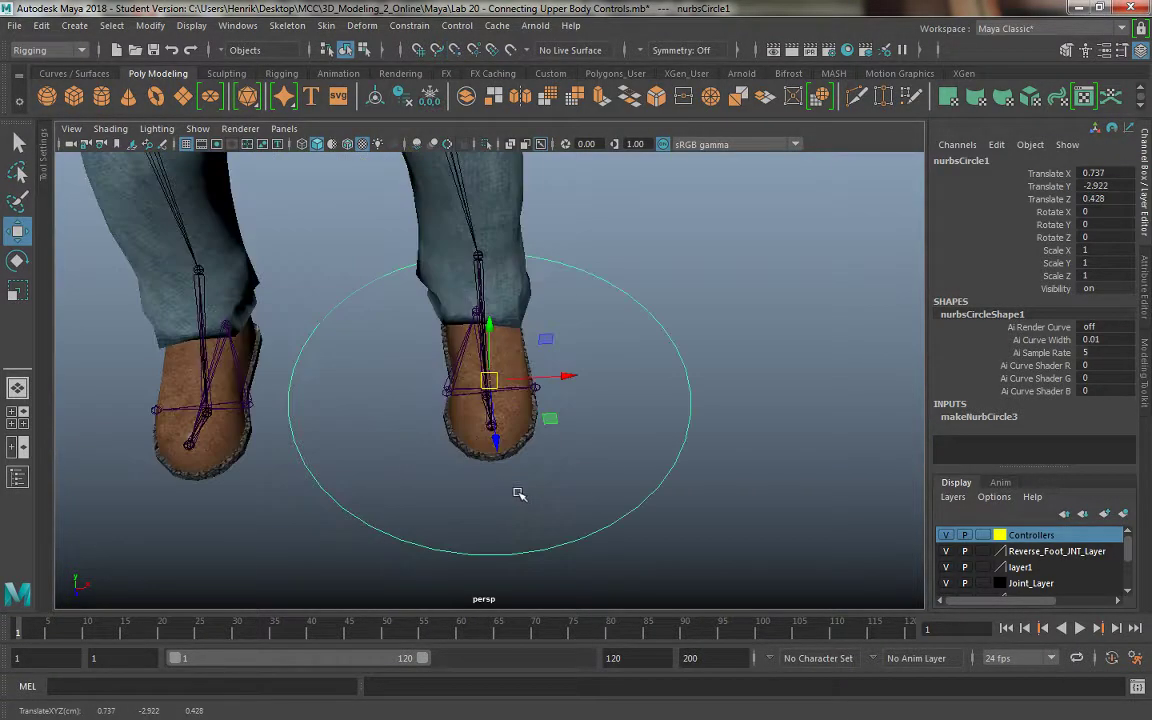
mouse_move(514, 496)
left_mouse_down("alt")
mouse_move(543, 470)
mouse_move(506, 466)
left_mouse_up("alt")
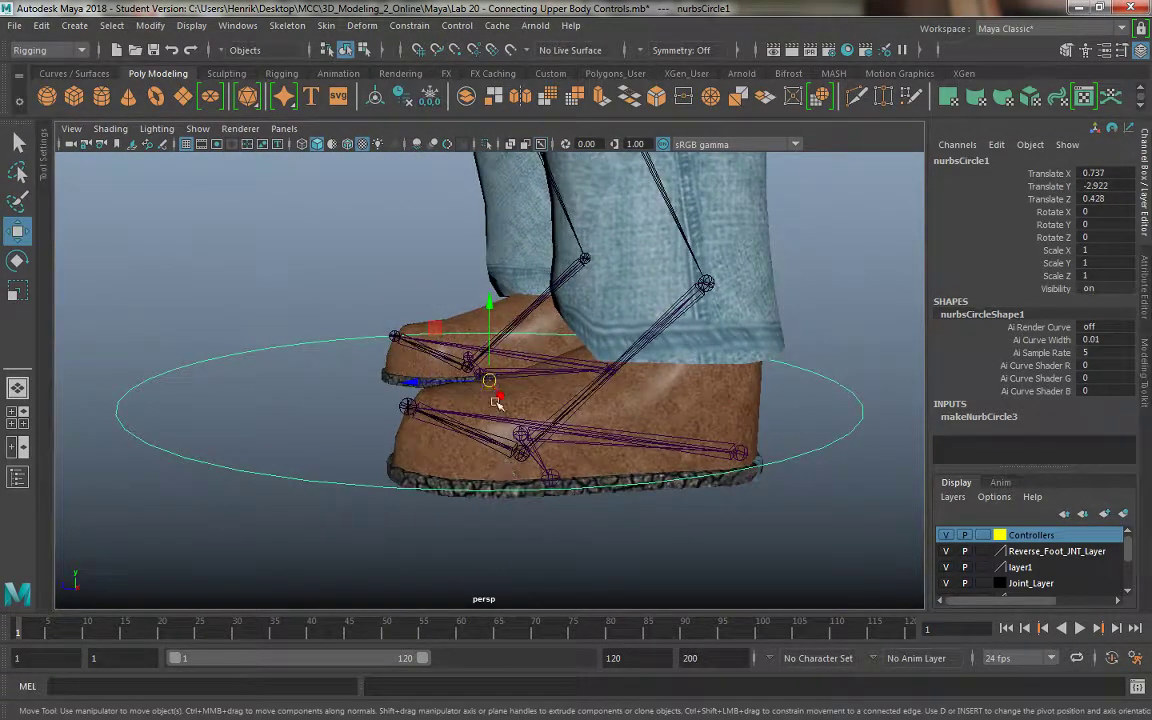
mouse_move(497, 401)
left_mouse_down()
mouse_move(521, 454)
mouse_move(602, 478)
mouse_move(617, 507)
mouse_move(609, 519)
mouse_move(349, 336)
mouse_move(427, 373)
mouse_move(633, 411)
left_mouse_up()
right_click_drag(636, 366, 607, 291)
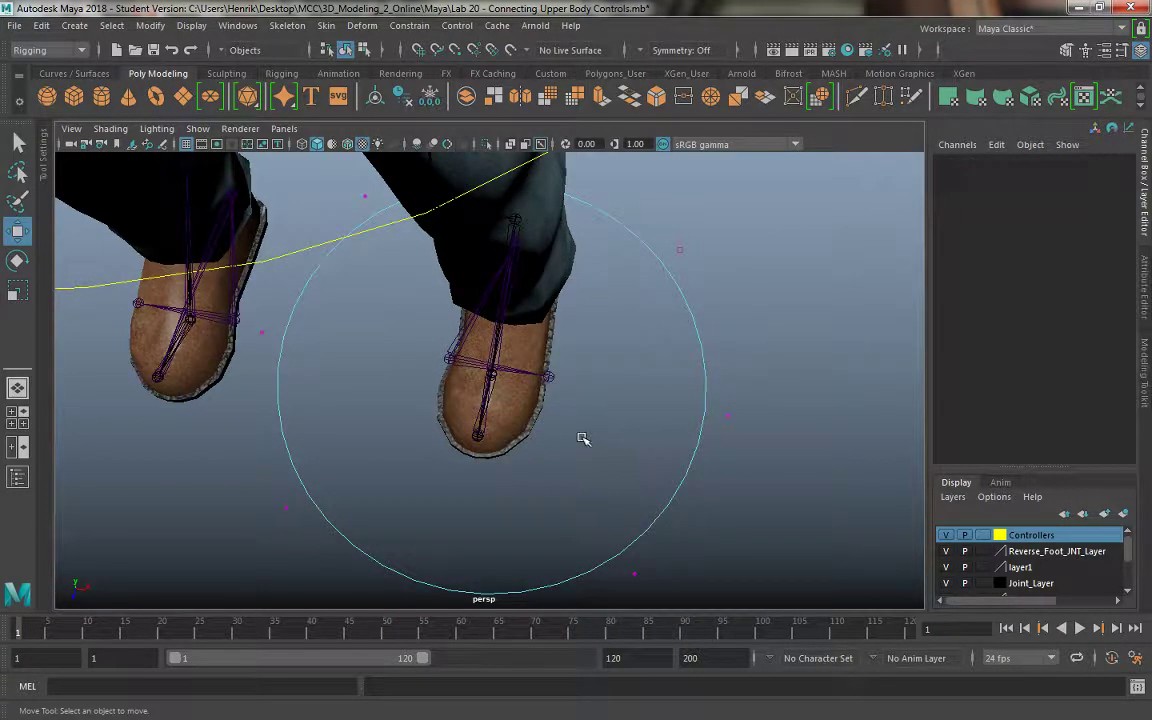
Step: Move the circle's right-side and lower-edge CVs so they hug the foot
mouse_move(583, 438)
left_mouse_down("alt")
mouse_move(527, 411)
mouse_move(553, 419)
mouse_move(470, 404)
mouse_move(718, 416)
mouse_move(702, 404)
mouse_move(843, 488)
left_mouse_up("alt")
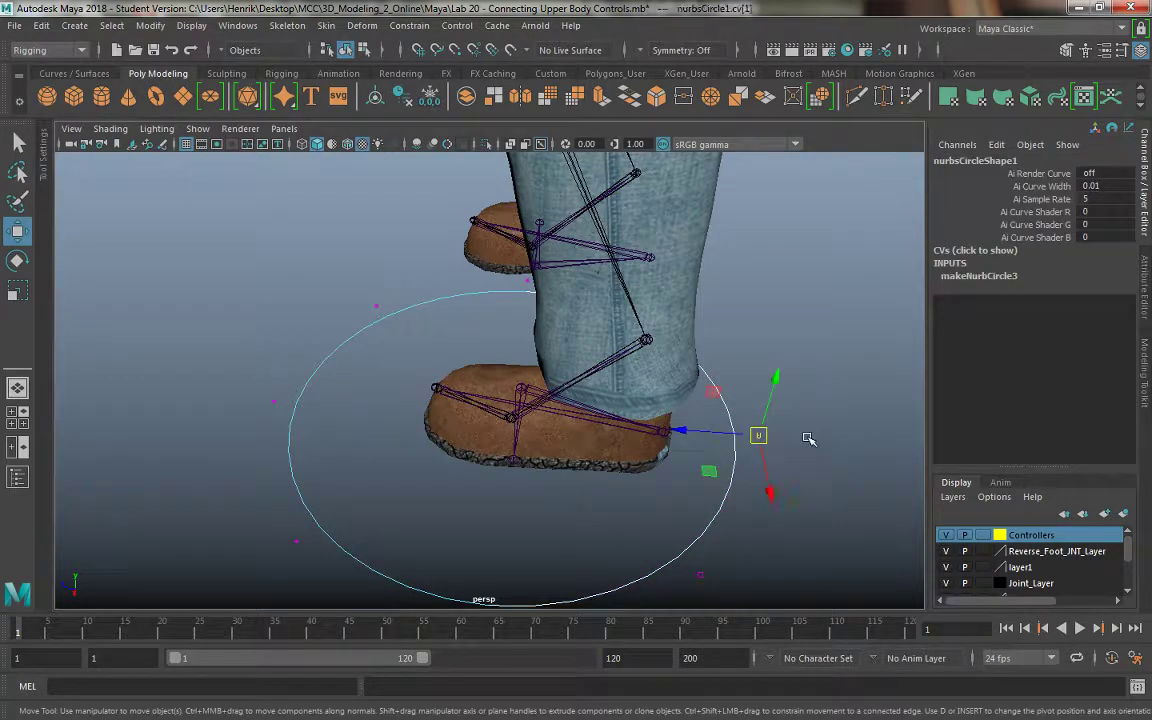
mouse_move(690, 432)
left_mouse_down()
mouse_move(750, 437)
mouse_move(694, 391)
mouse_move(637, 505)
mouse_move(586, 375)
left_mouse_up()
left_click_drag(655, 425, 745, 496)
middle_click_drag(740, 495, 647, 435)
left_click(733, 302)
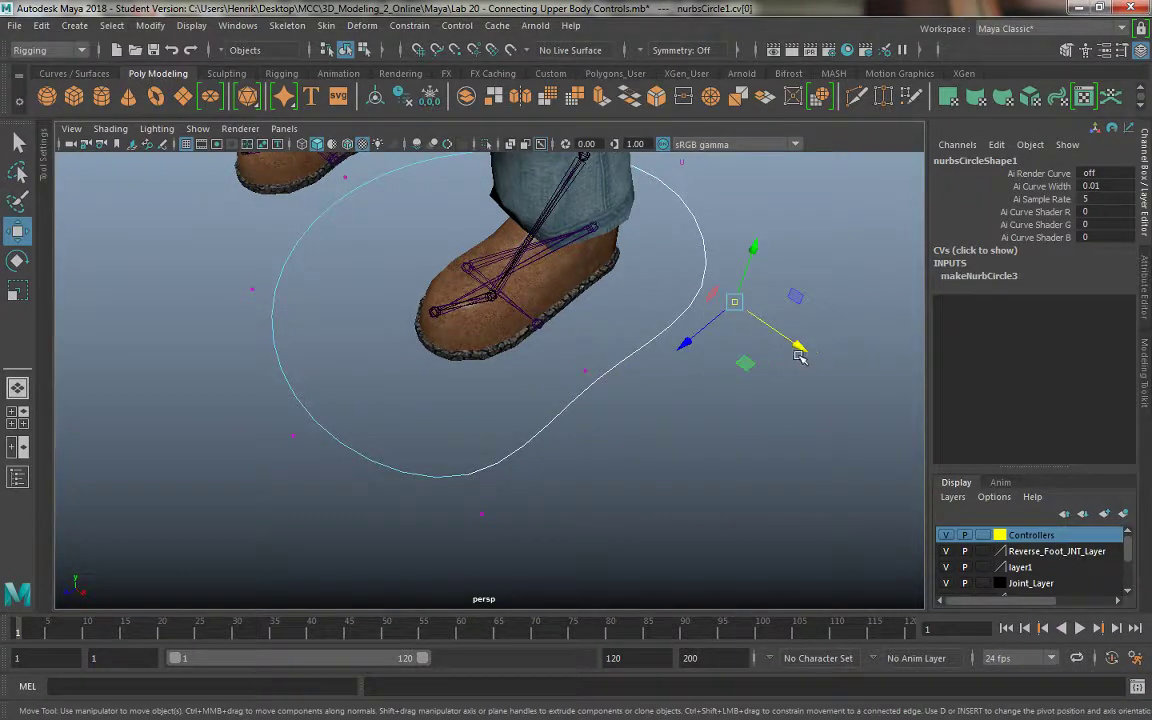
left_click_drag(797, 347, 745, 326)
left_click(482, 514)
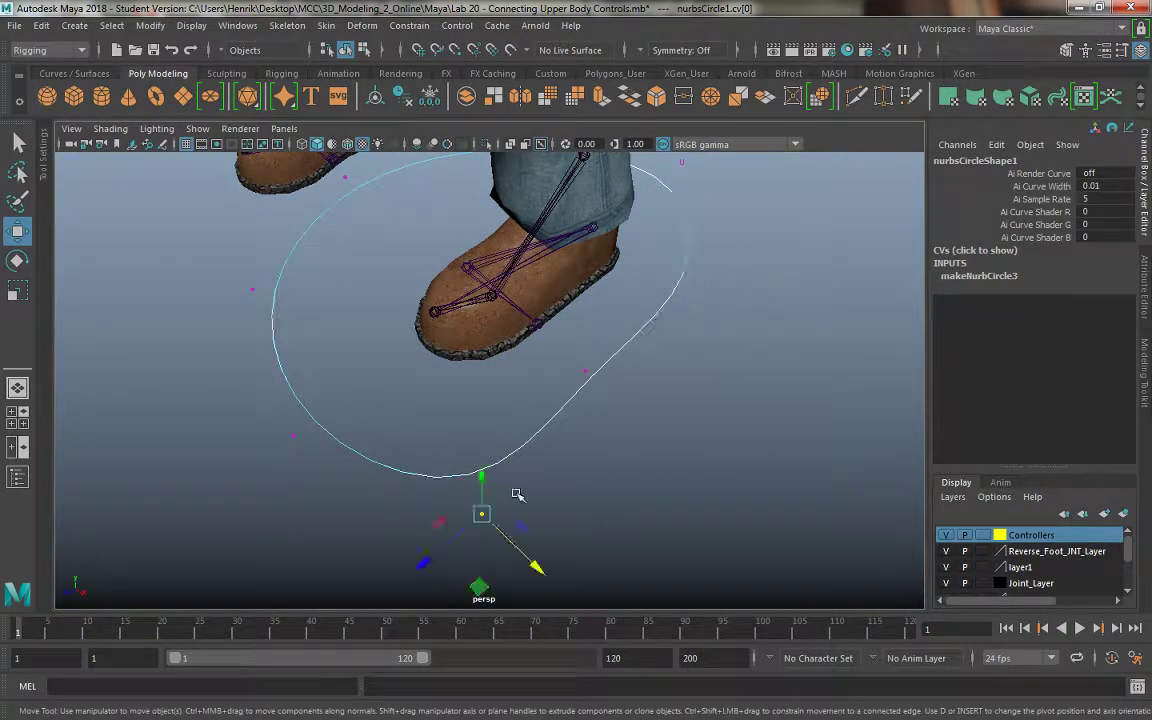
mouse_move(436, 549)
left_mouse_down()
mouse_move(497, 499)
mouse_move(527, 500)
left_mouse_up()
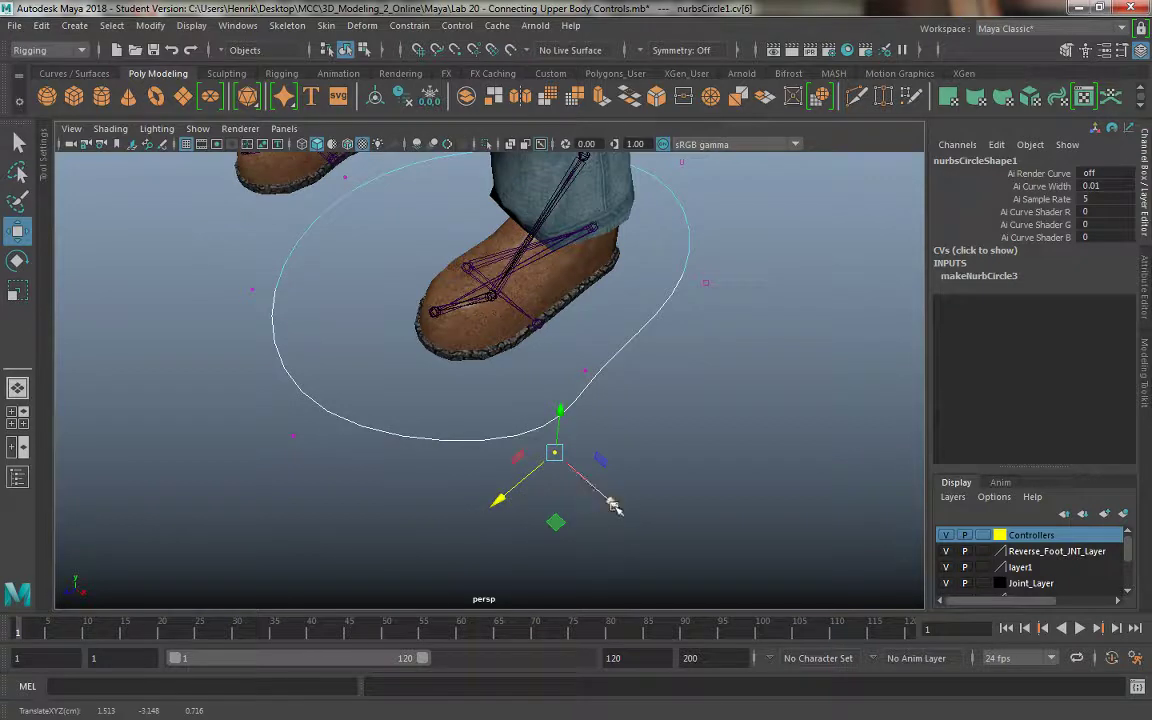
left_click_drag(613, 507, 553, 487)
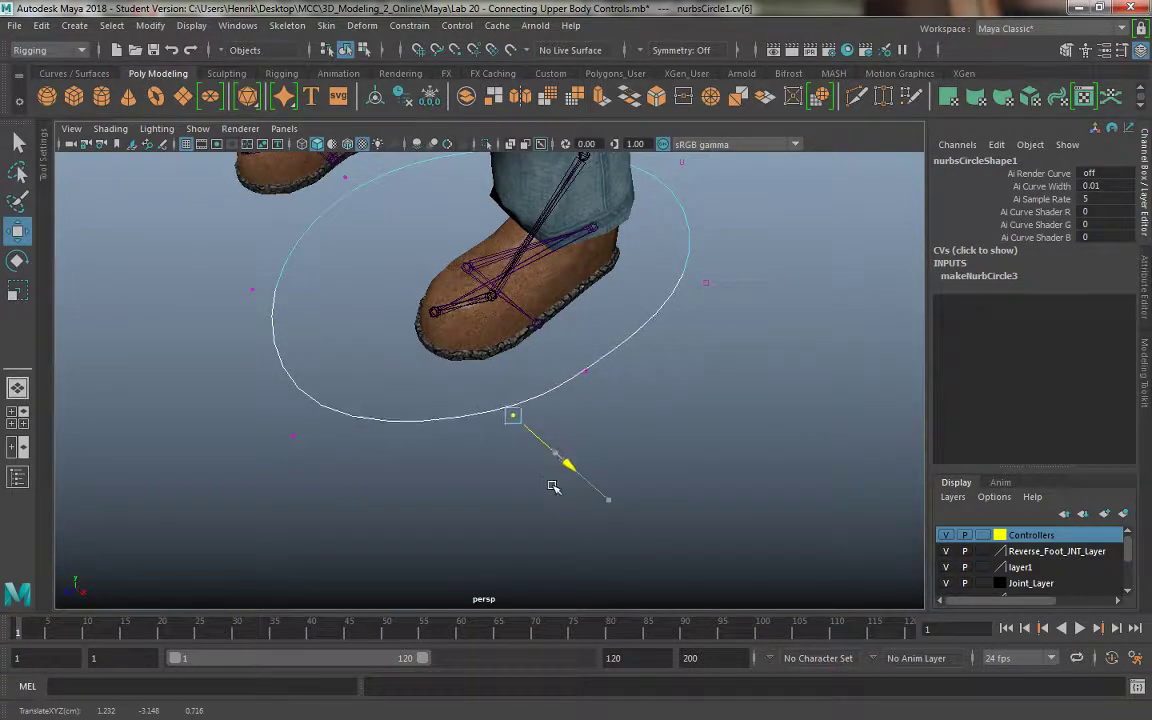
Step: Pull the lower-left and left-side CVs inward so the curve traces the foot
left_click(293, 435)
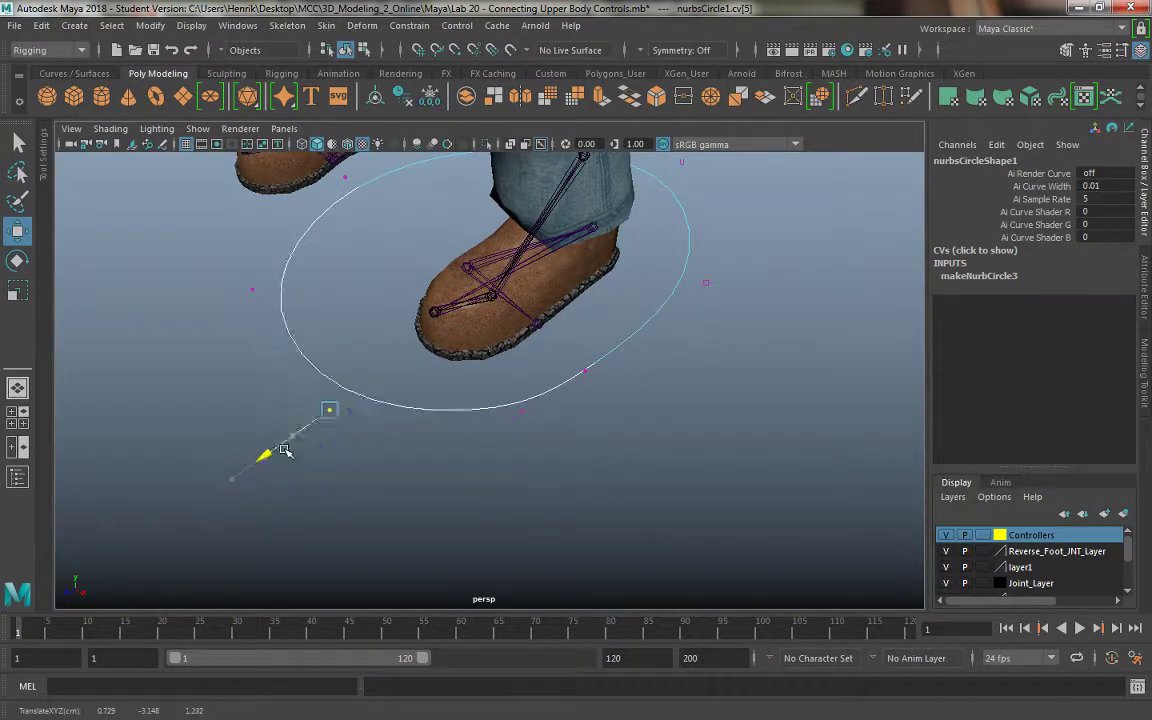
left_click_drag(232, 479, 307, 443)
left_click_drag(226, 257, 327, 507, "alt")
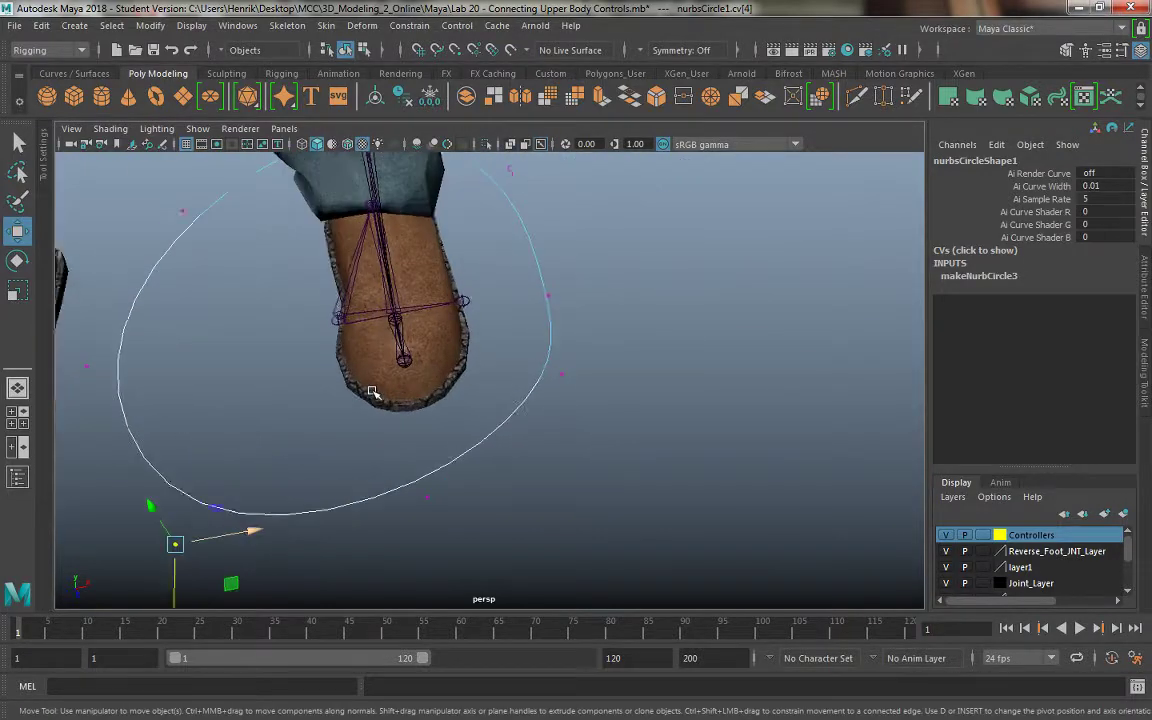
left_click_drag(273, 590, 270, 460)
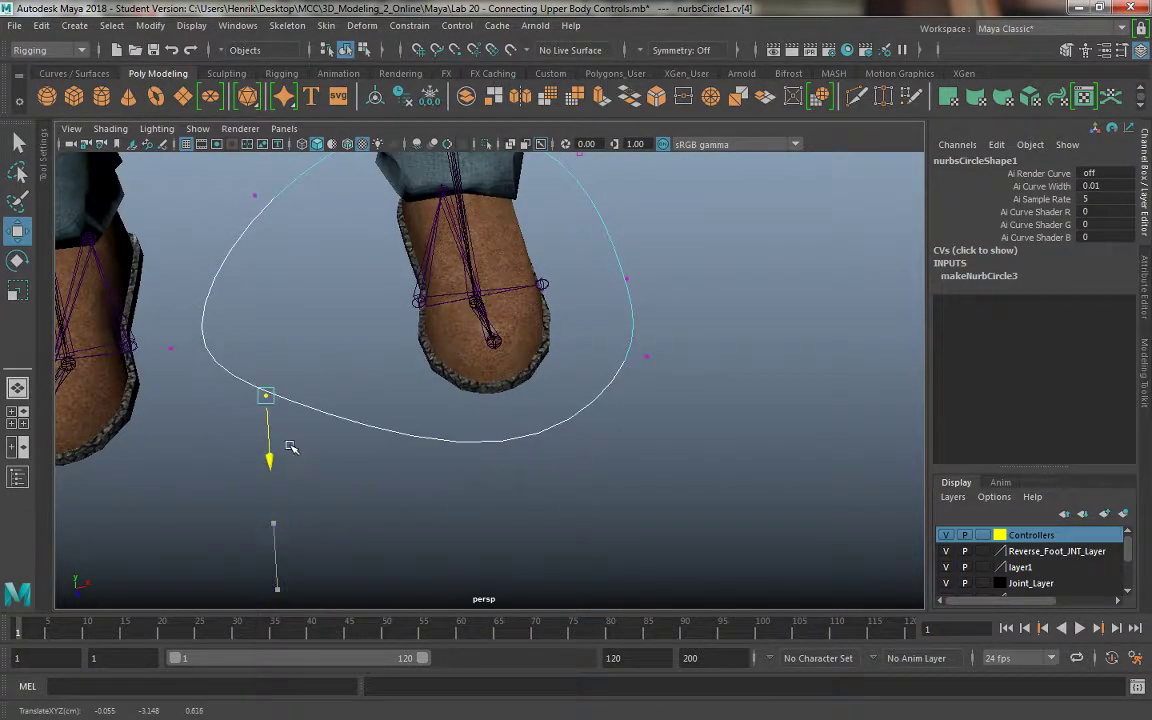
left_click_drag(346, 386, 432, 383)
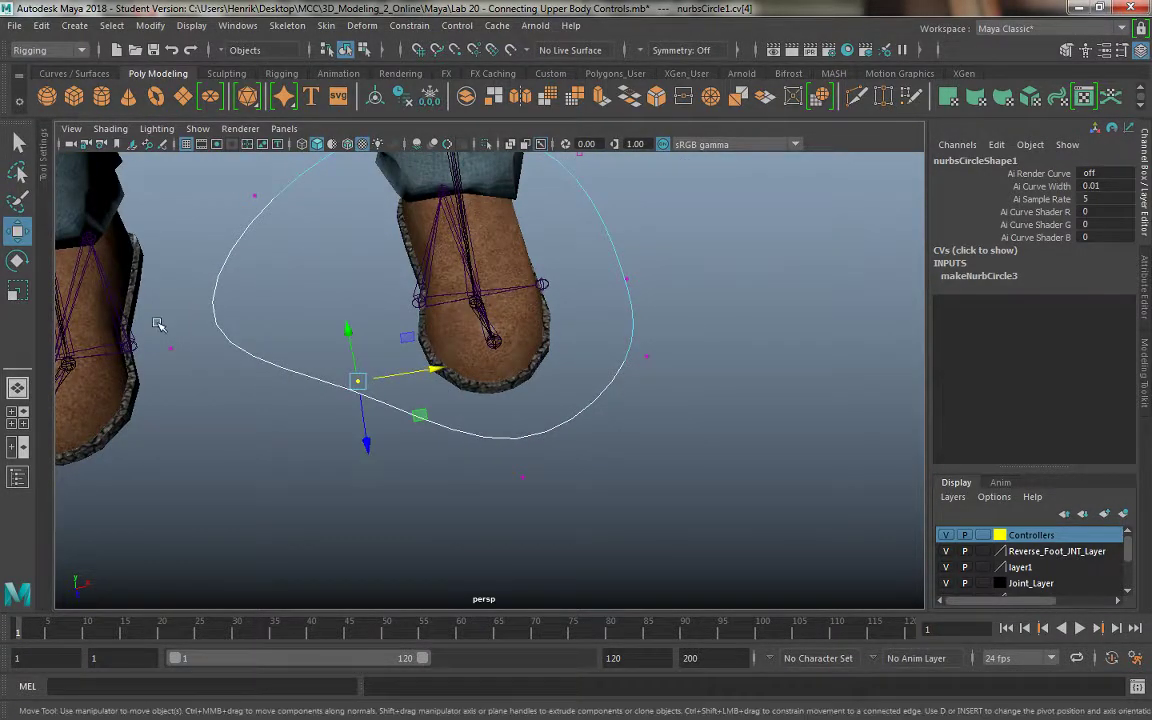
left_click(170, 346)
mouse_move(250, 332)
left_mouse_down()
mouse_move(312, 337)
mouse_move(470, 313)
left_mouse_up()
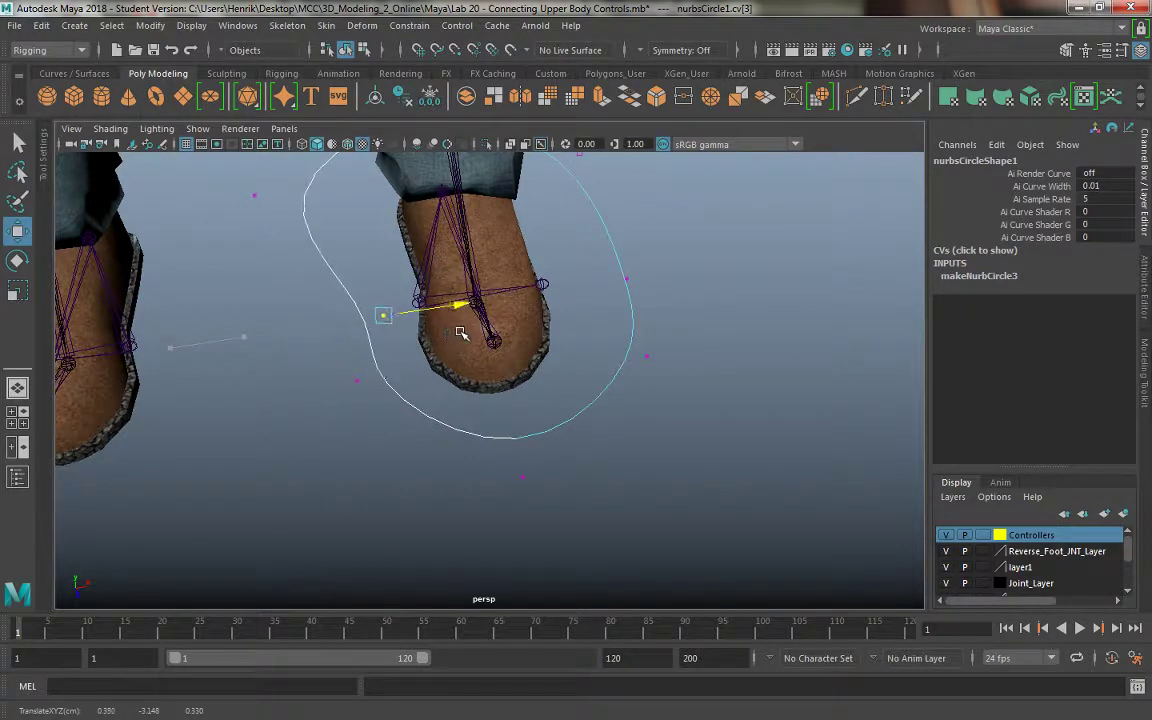
mouse_move(393, 370)
left_mouse_down()
mouse_move(397, 323)
mouse_move(398, 334)
left_mouse_up()
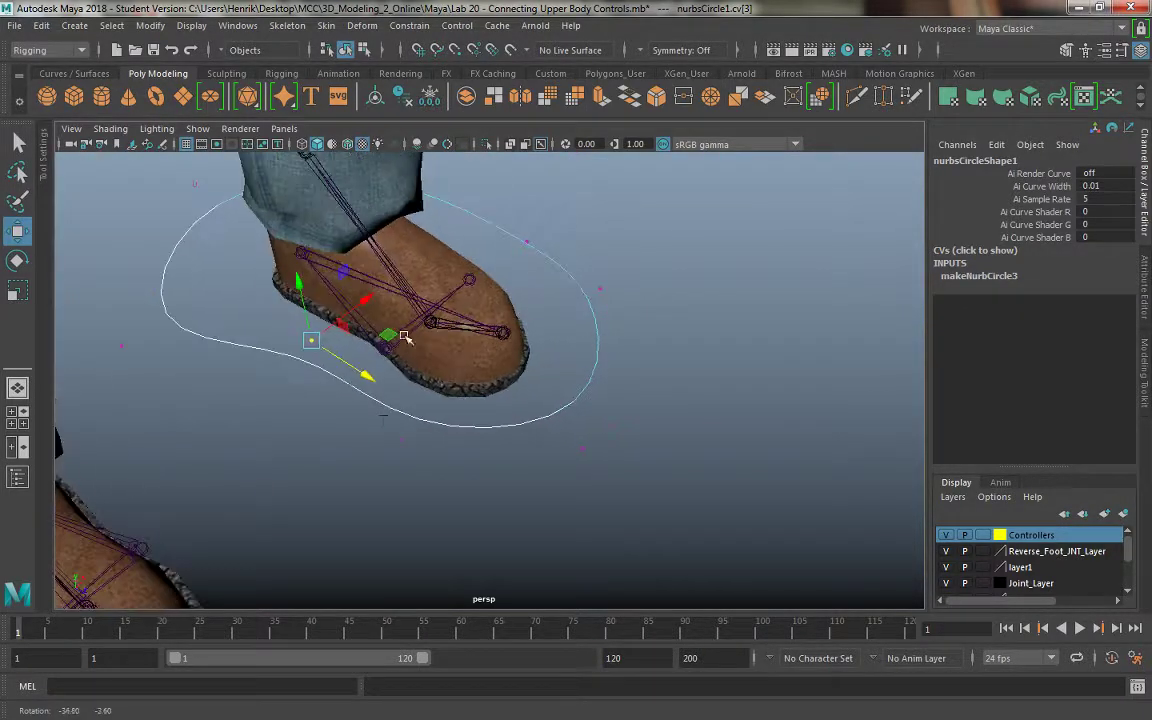
left_click(400, 439)
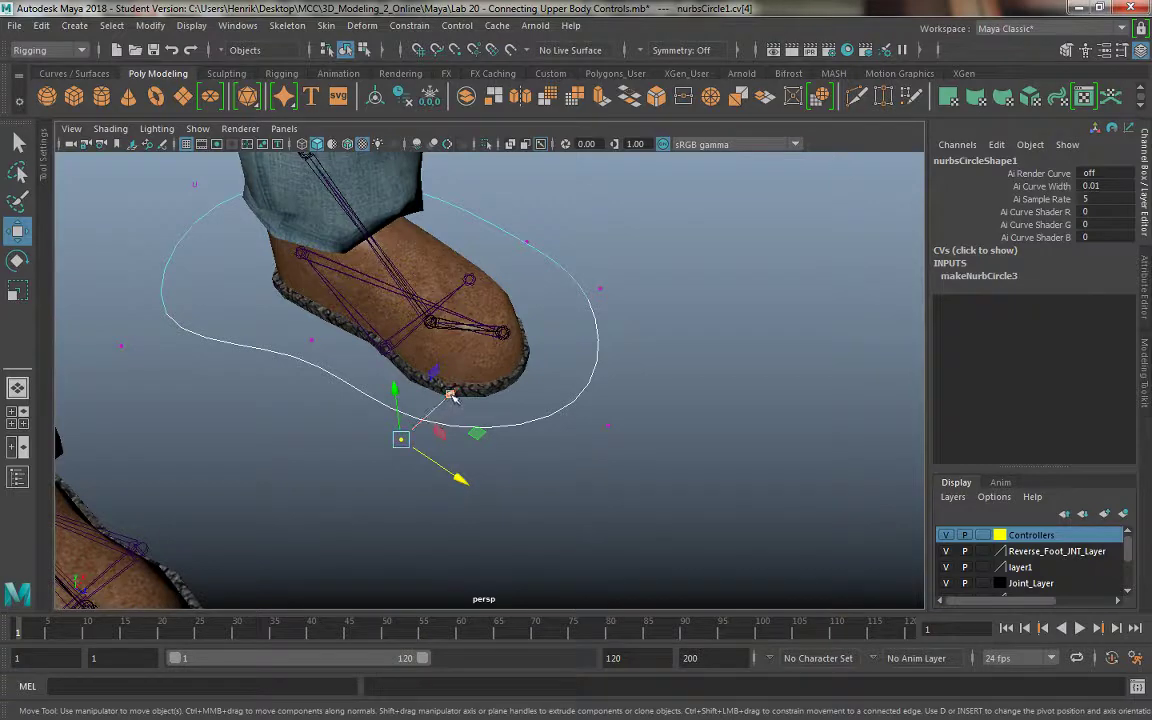
mouse_move(303, 375)
left_mouse_down("alt")
mouse_move(493, 425)
mouse_move(553, 496)
mouse_move(640, 542)
mouse_move(637, 525)
mouse_move(580, 518)
mouse_move(445, 452)
mouse_move(362, 458)
mouse_move(530, 453)
mouse_move(450, 432)
mouse_move(609, 337)
left_mouse_up("alt")
left_click(560, 485)
right_click_drag(617, 291, 676, 285)
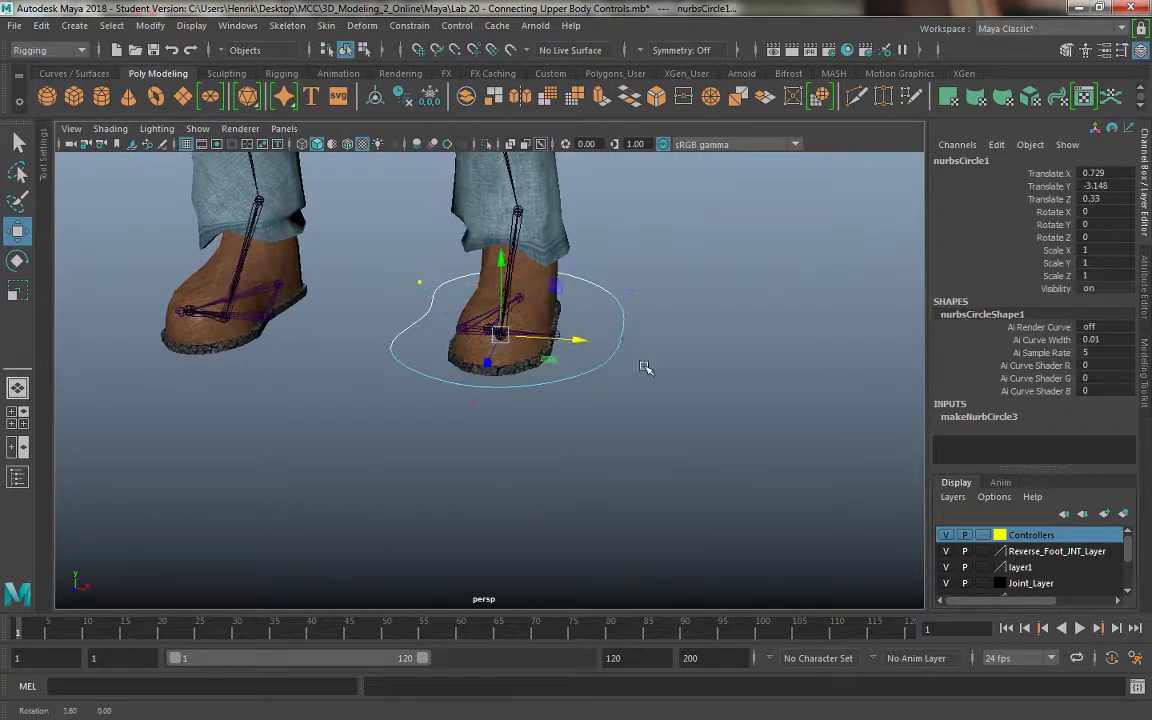
mouse_move(643, 368)
left_mouse_down("alt")
mouse_move(454, 338)
mouse_move(540, 399)
mouse_move(560, 504)
mouse_move(470, 424)
mouse_move(438, 343)
left_mouse_up("alt")
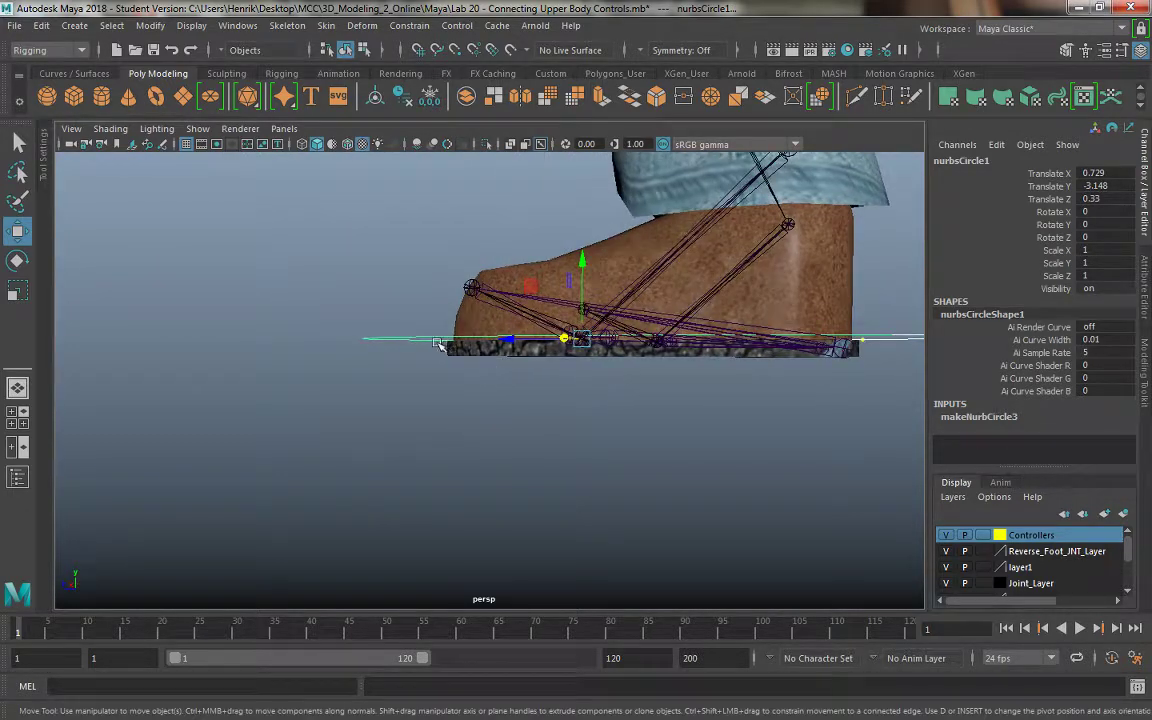
mouse_move(489, 392)
left_mouse_down("alt")
mouse_move(539, 400)
mouse_move(450, 422)
mouse_move(530, 435)
mouse_move(553, 465)
mouse_move(607, 363)
mouse_move(483, 406)
mouse_move(530, 421)
mouse_move(473, 419)
mouse_move(571, 481)
mouse_move(607, 459)
left_mouse_up("alt")
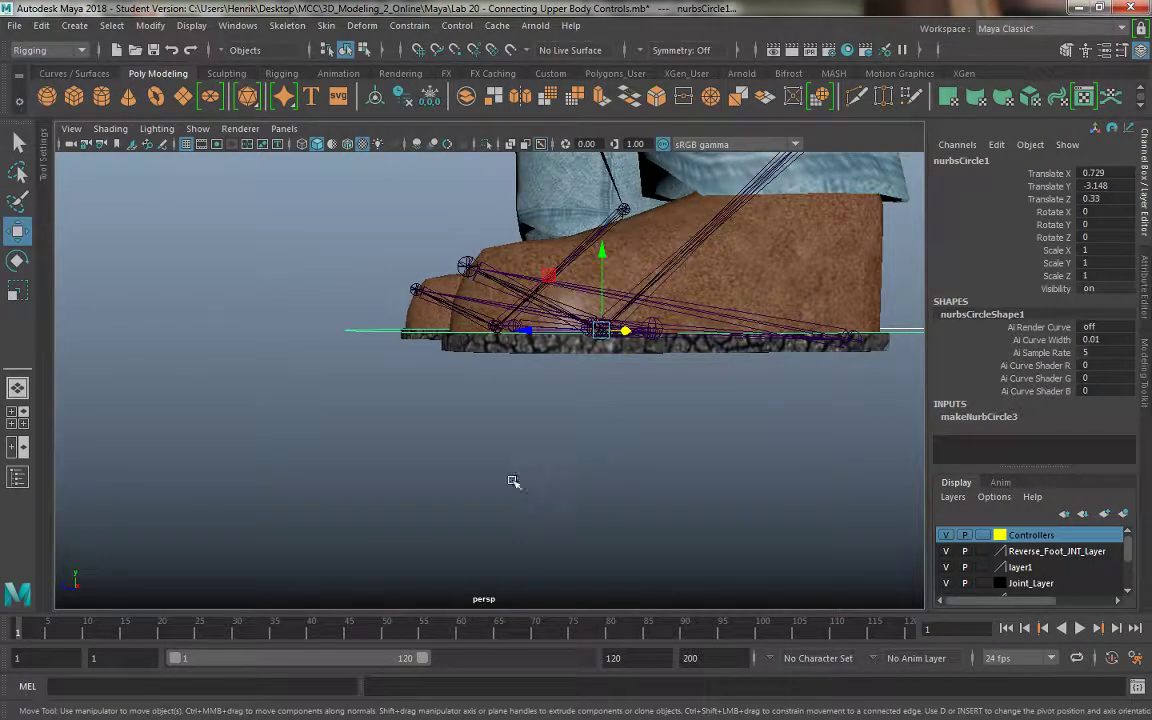
mouse_move(469, 496)
left_mouse_down("alt")
mouse_move(625, 458)
mouse_move(604, 417)
mouse_move(651, 417)
mouse_move(365, 440)
mouse_move(478, 429)
mouse_move(463, 404)
left_mouse_up("alt")
mouse_move(370, 398)
left_mouse_down("alt")
mouse_move(478, 404)
mouse_move(458, 391)
mouse_move(373, 399)
mouse_move(536, 409)
mouse_move(393, 416)
mouse_move(422, 396)
mouse_move(548, 414)
mouse_move(522, 421)
mouse_move(535, 437)
mouse_move(522, 400)
left_mouse_up("alt")
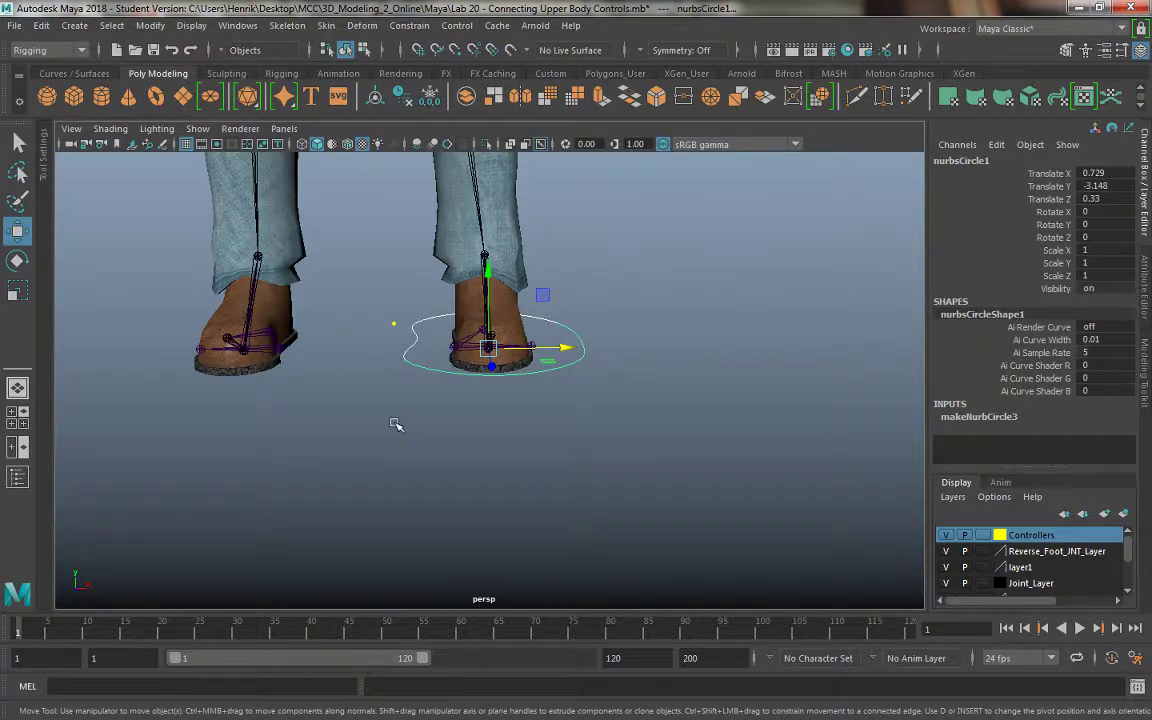
mouse_move(395, 425)
left_mouse_down("alt")
mouse_move(339, 386)
mouse_move(383, 381)
mouse_move(507, 465)
left_mouse_up("alt")
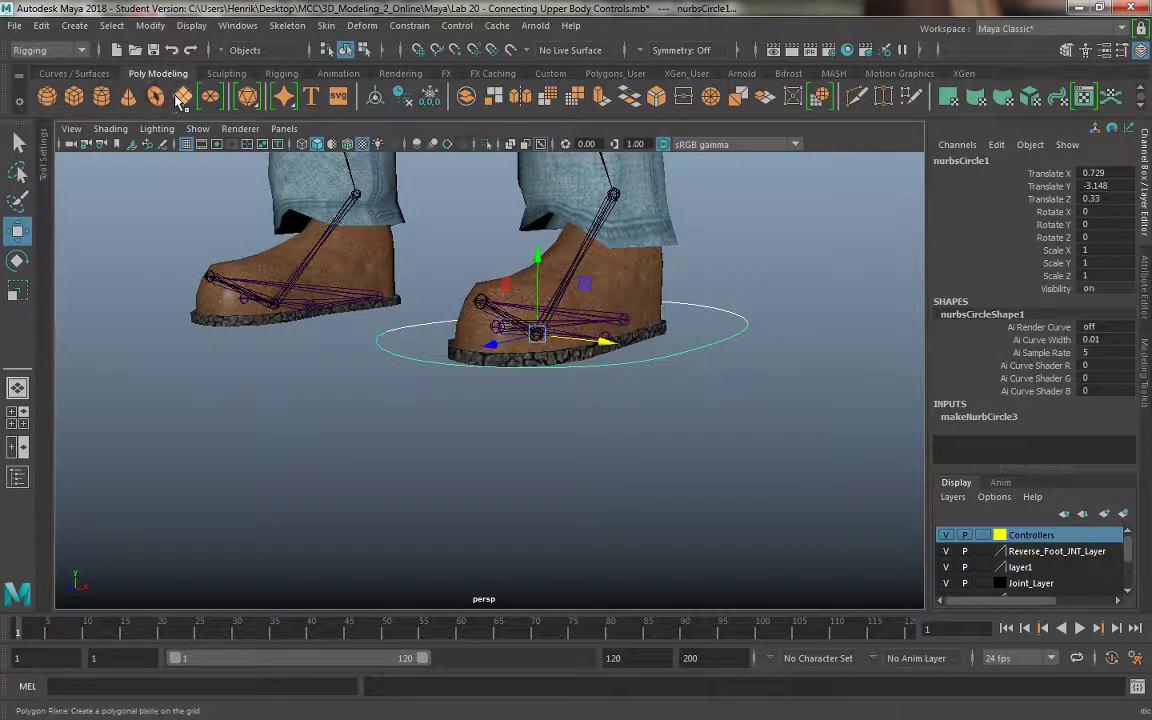
Step: Create a polygon plane, lower it under the feet and scale it up to 3.441
left_click(500, 410)
mouse_move(537, 455)
right_mouse_down("alt")
mouse_move(447, 342)
mouse_move(351, 406)
right_mouse_up("alt")
left_click_drag(351, 406, 352, 474, "alt")
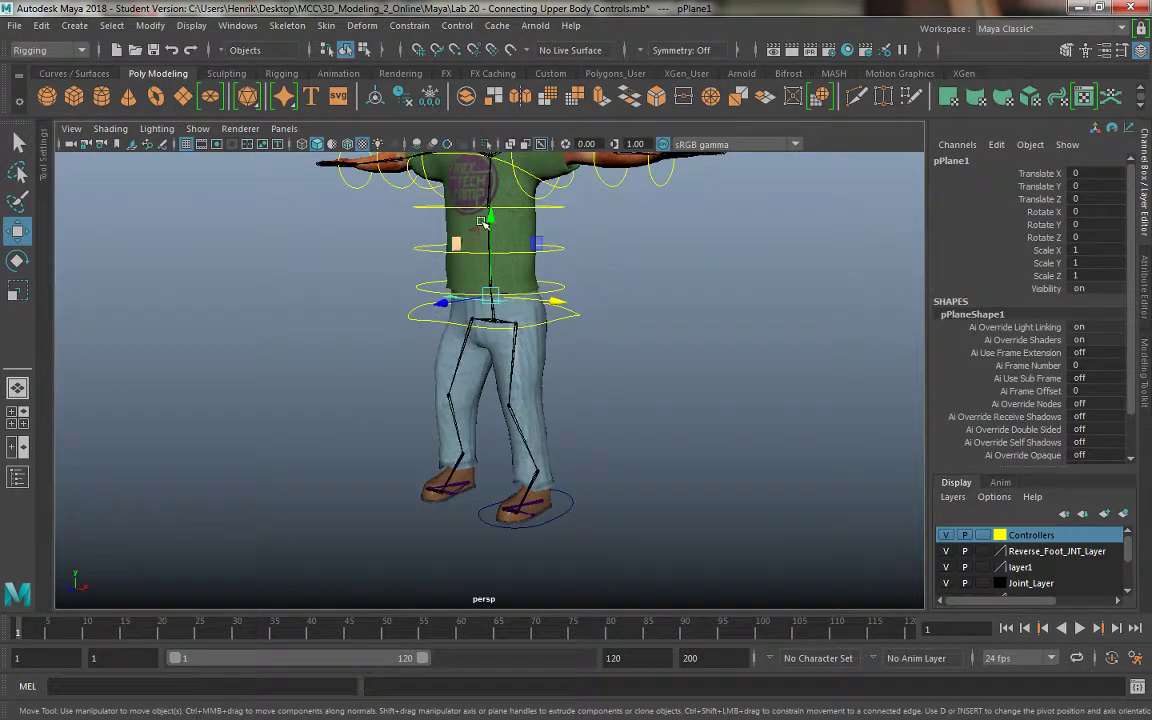
left_click_drag(491, 316, 493, 452)
key("r")
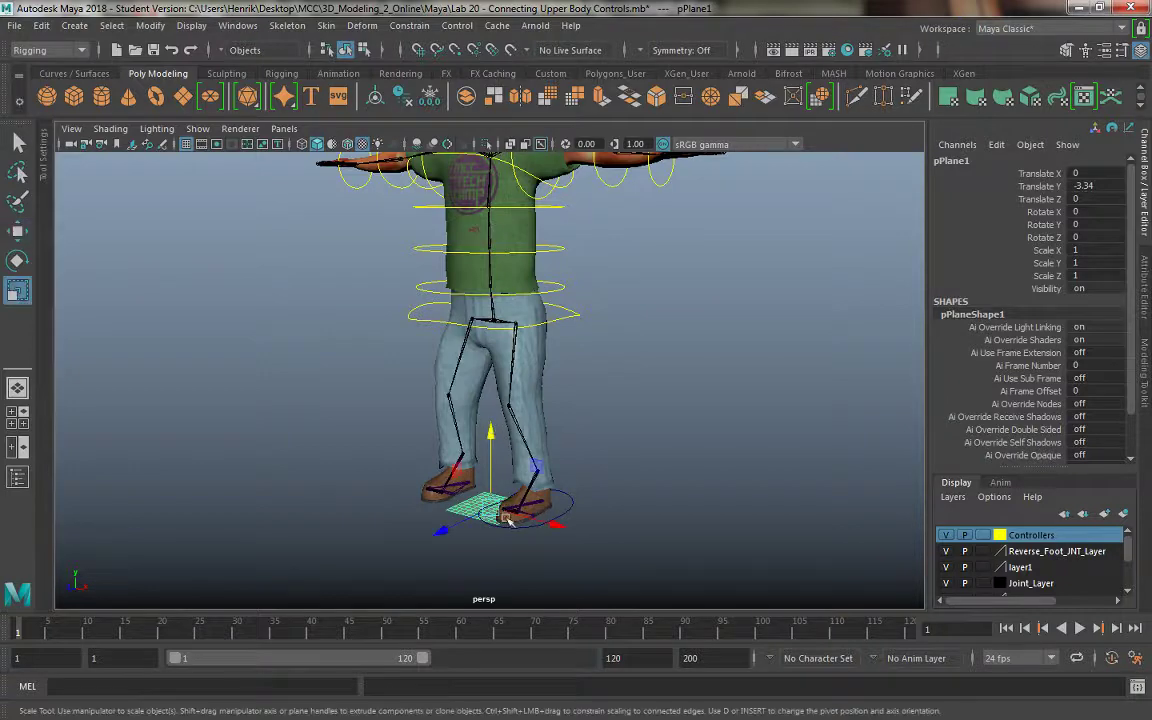
mouse_move(490, 510)
left_mouse_down()
mouse_move(597, 561)
mouse_move(620, 540)
left_mouse_up()
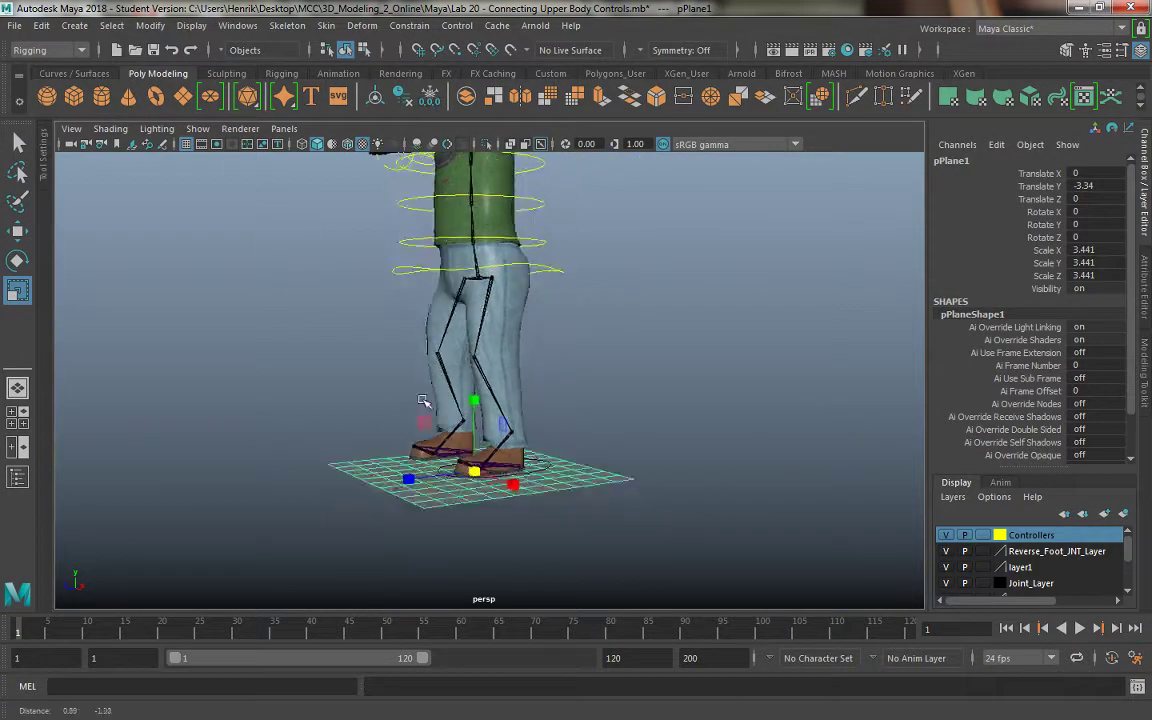
Step: Delete the ground plane from the scene
right_click_drag(620, 540, 661, 570, "alt")
mouse_move(661, 570)
left_mouse_down("alt")
mouse_move(440, 485)
mouse_move(443, 452)
mouse_move(478, 496)
mouse_move(612, 531)
mouse_move(476, 481)
mouse_move(480, 494)
mouse_move(360, 432)
mouse_move(535, 579)
mouse_move(478, 478)
mouse_move(514, 514)
mouse_move(539, 512)
mouse_move(545, 537)
mouse_move(567, 513)
left_mouse_up("alt")
key("w")
key("Delete")
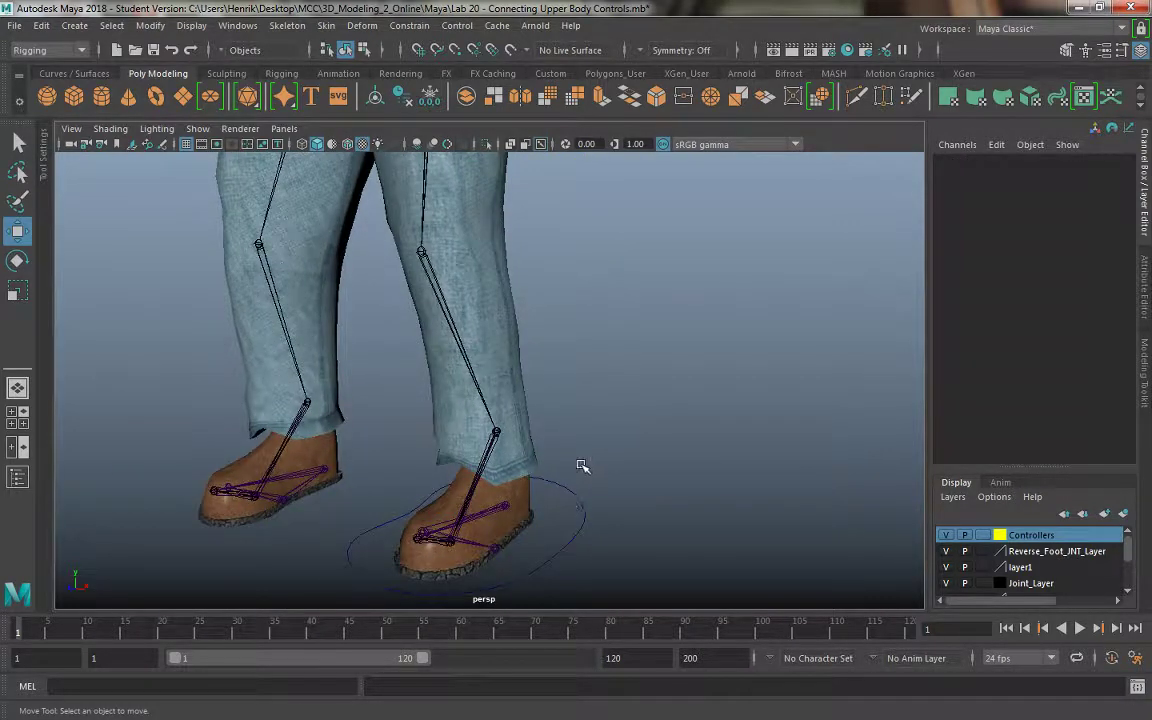
Step: Move a control vertex of nurbsCircle1 to fit the foot, then reselect the circle in object mode
mouse_move(583, 466)
left_mouse_down("alt")
mouse_move(504, 514)
mouse_move(504, 450)
mouse_move(491, 533)
mouse_move(591, 442)
mouse_move(622, 517)
mouse_move(663, 563)
mouse_move(617, 480)
mouse_move(507, 470)
mouse_move(560, 527)
mouse_move(645, 481)
left_mouse_up("alt")
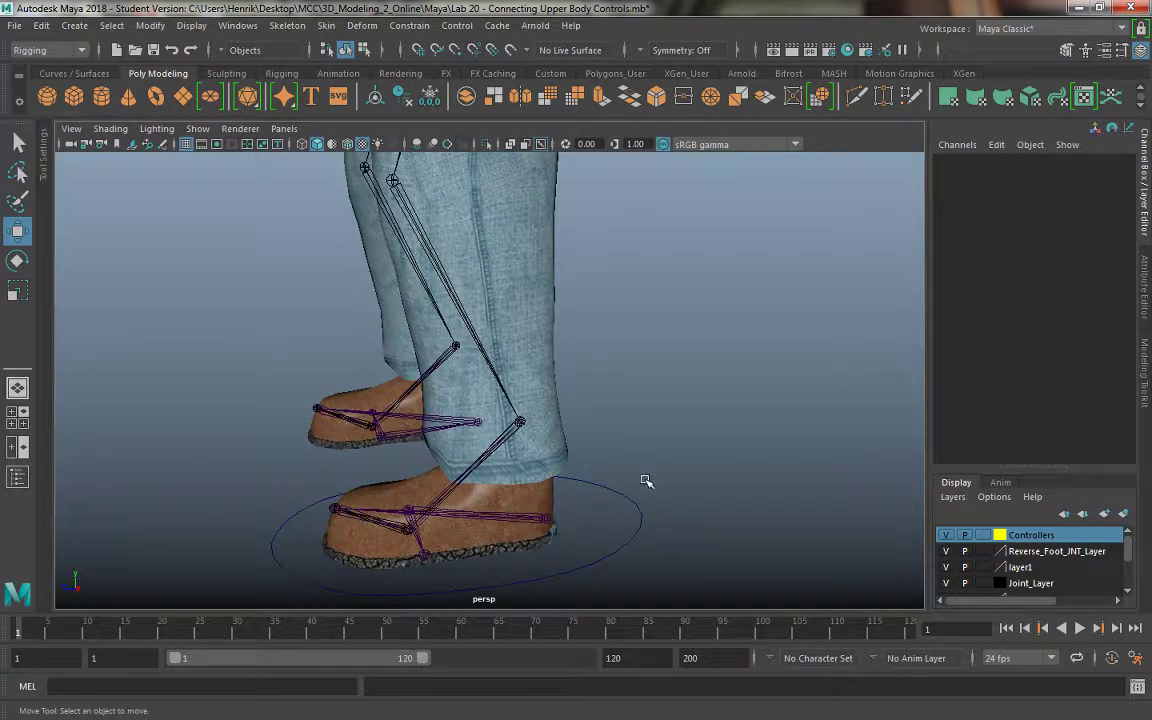
left_click(632, 502)
right_click_drag(630, 286, 515, 280)
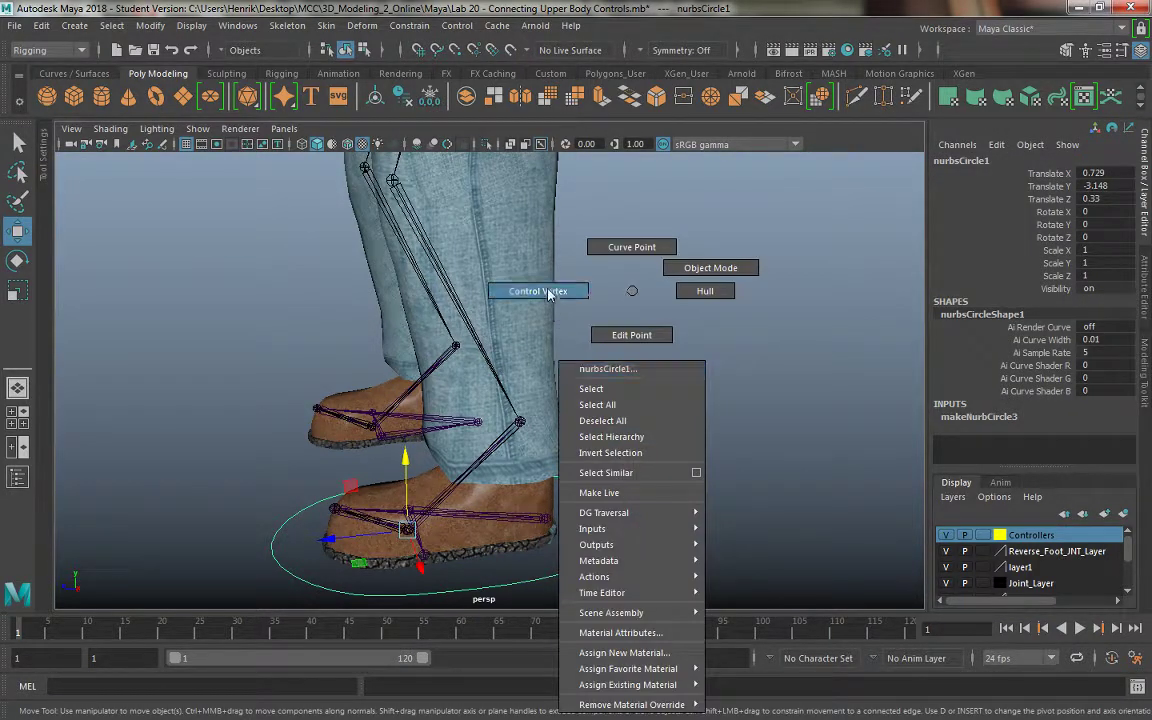
left_click(670, 499)
left_click_drag(635, 514, 578, 512)
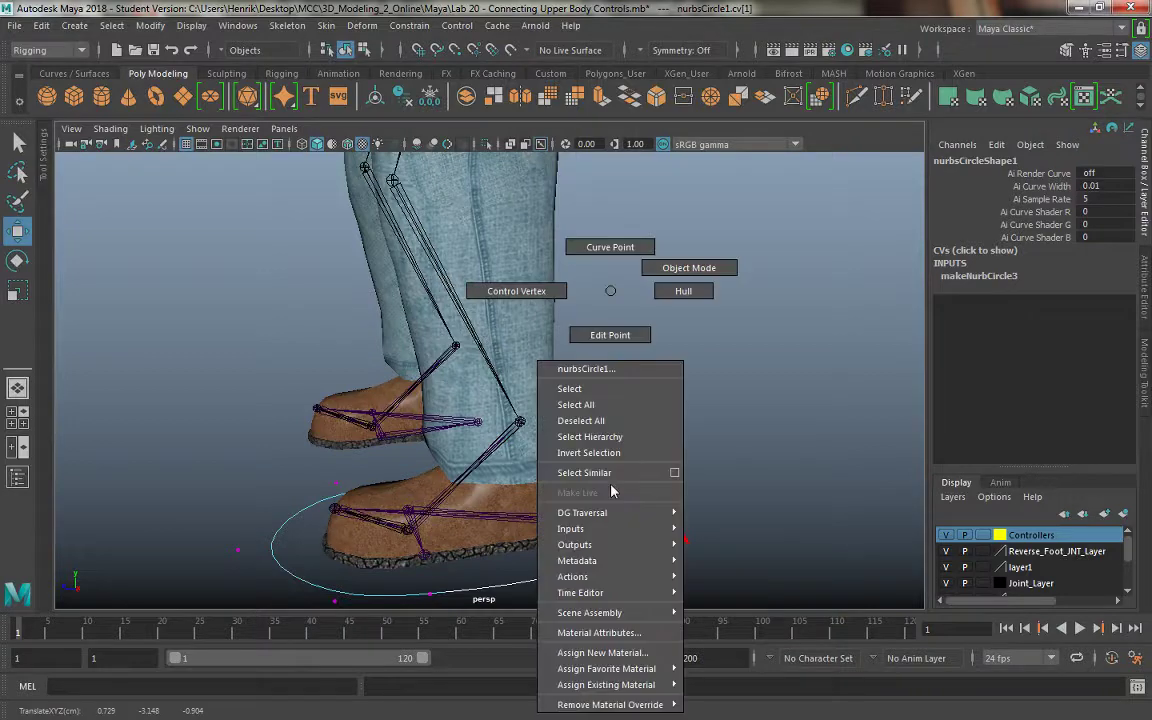
right_click_drag(614, 291, 680, 275)
left_click(681, 504)
left_click_drag(681, 504, 591, 481, "alt")
left_click(589, 478)
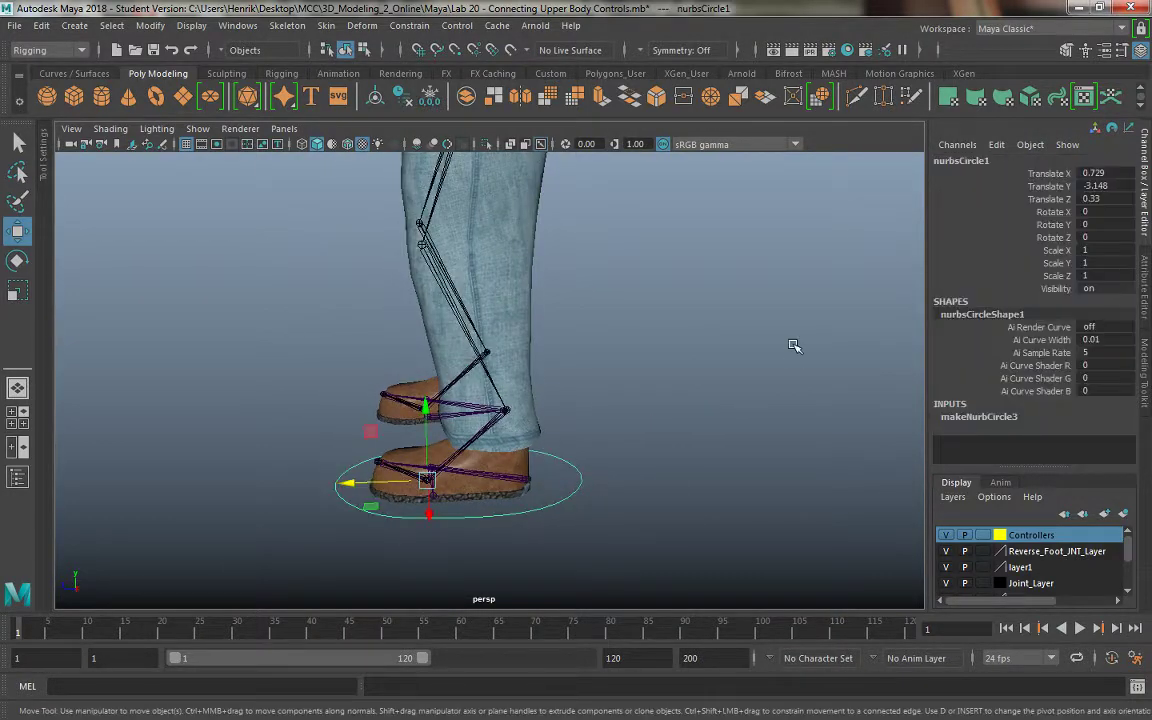
Step: Rename the foot circle to L_Foot_CTRL
double_click(953, 162)
key("BackSpace")
type("L_Foot")
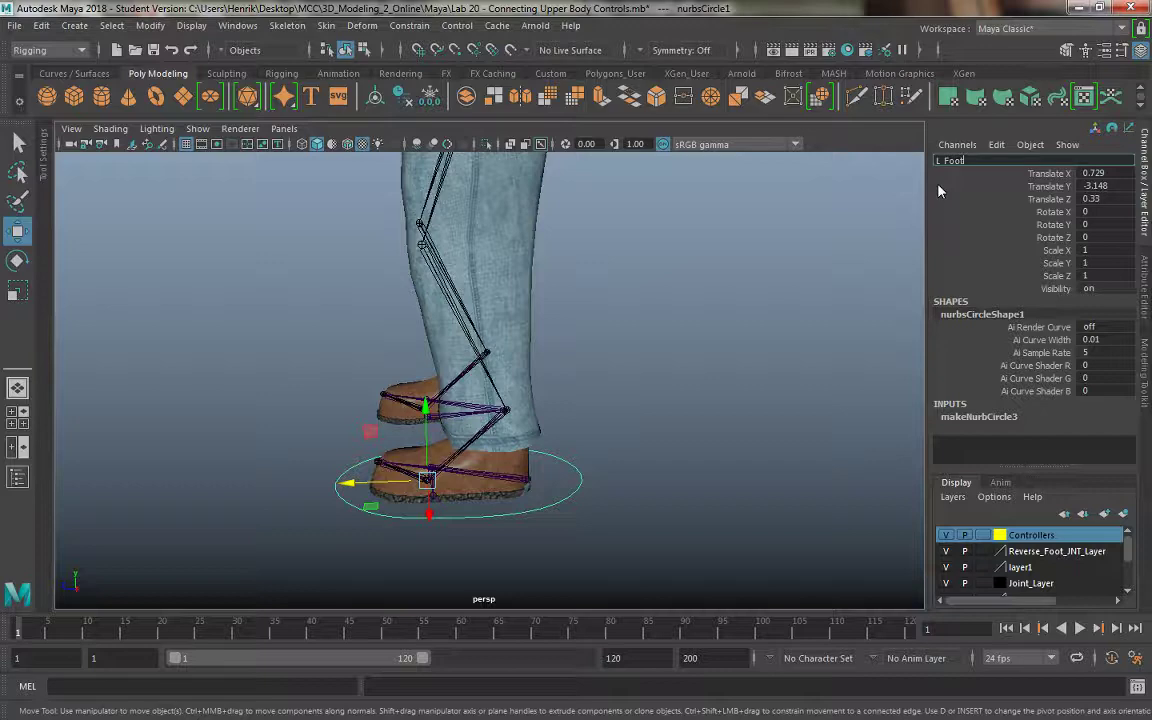
type("_CTRL")
key("Return")
Step: Centre the pivot, freeze transformations, mirror a copy to the other foot, and name it R_Foot_CTRL
left_click_drag(553, 557, 707, 540, "alt")
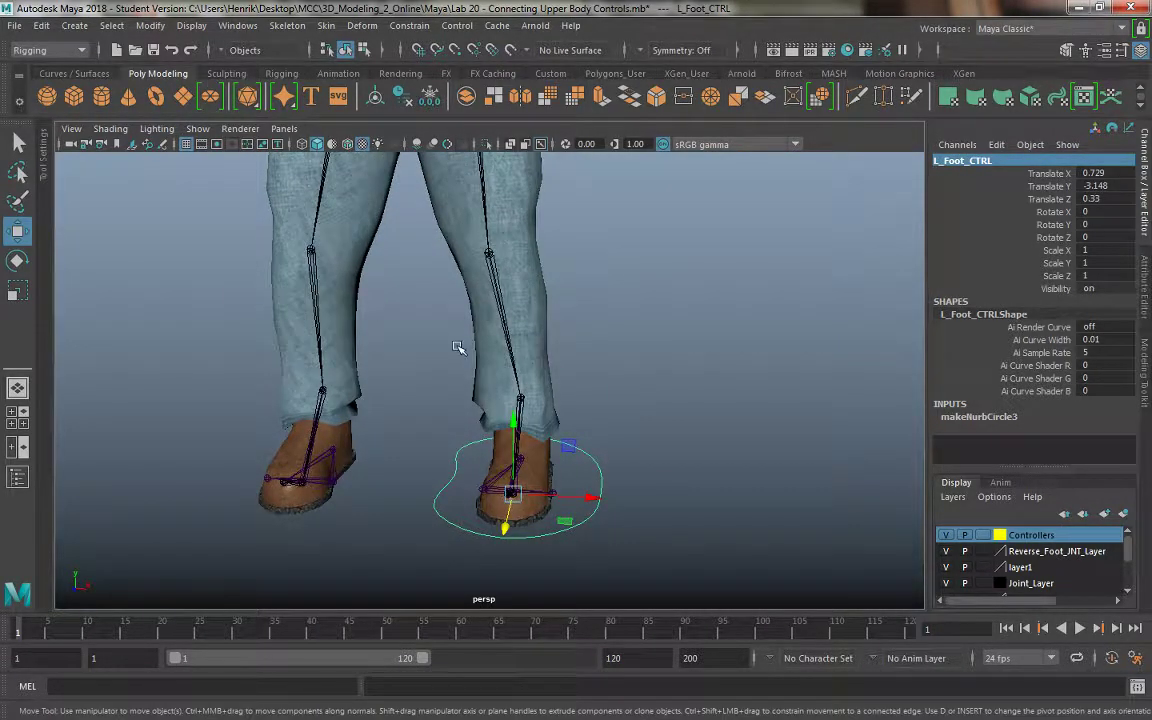
key("d")
left_click_drag(598, 498, 491, 497)
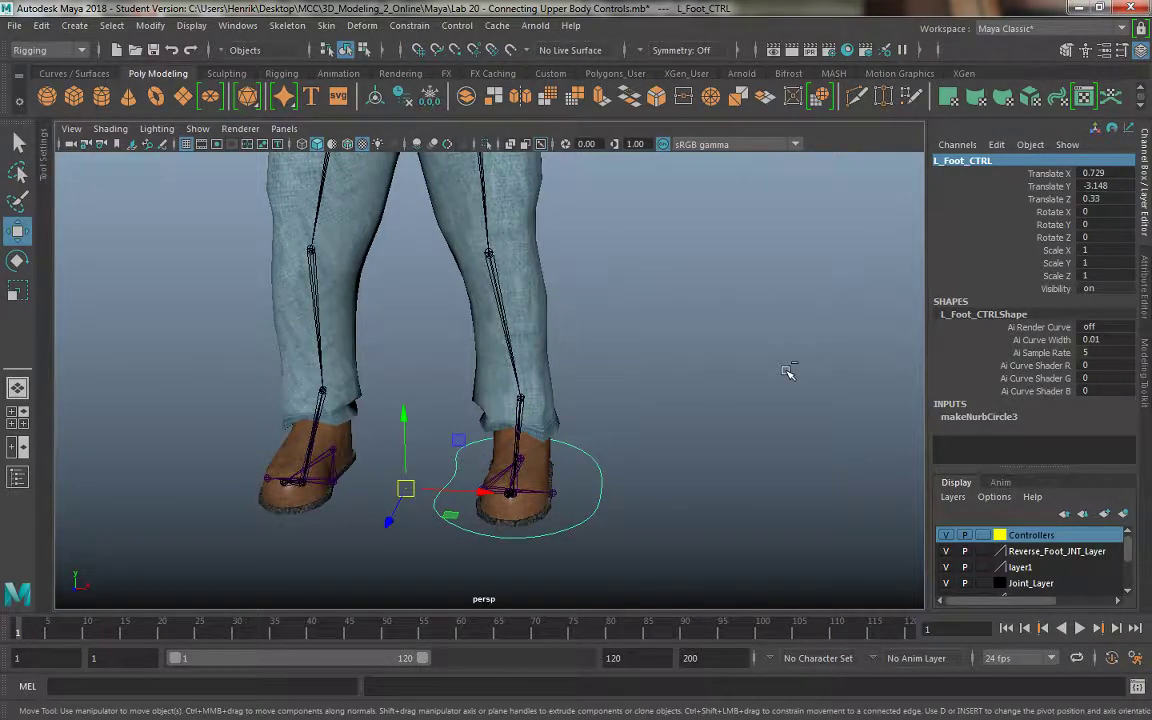
left_click(150, 25)
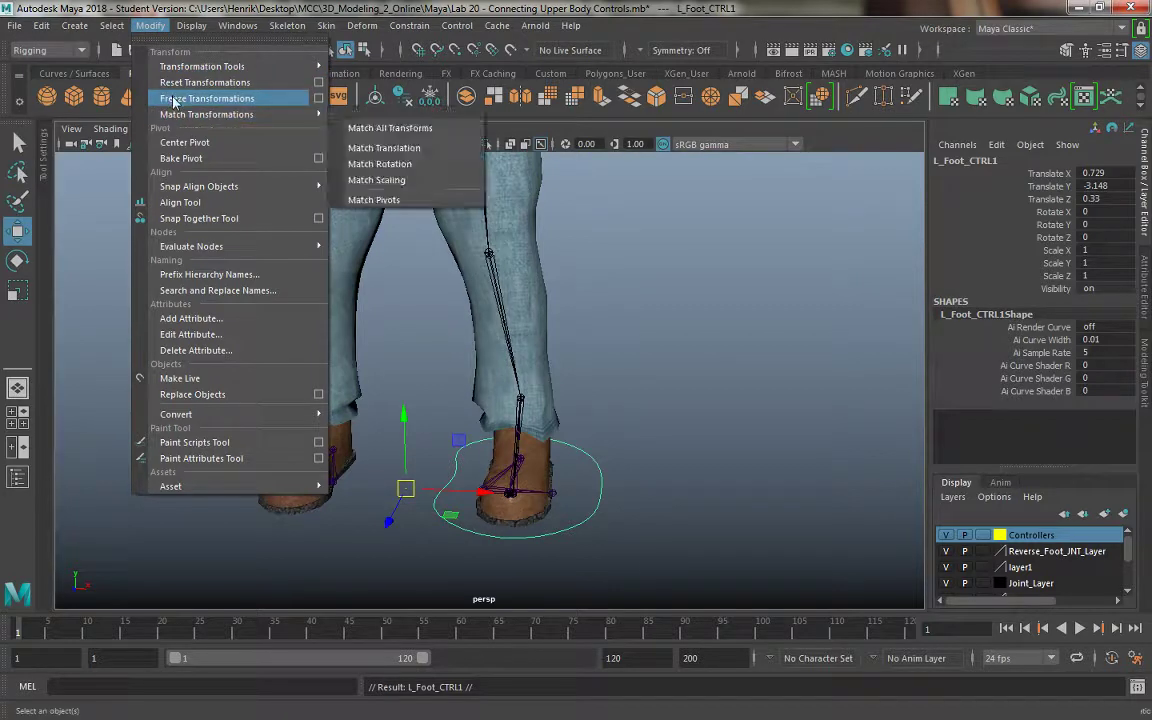
left_click(170, 98)
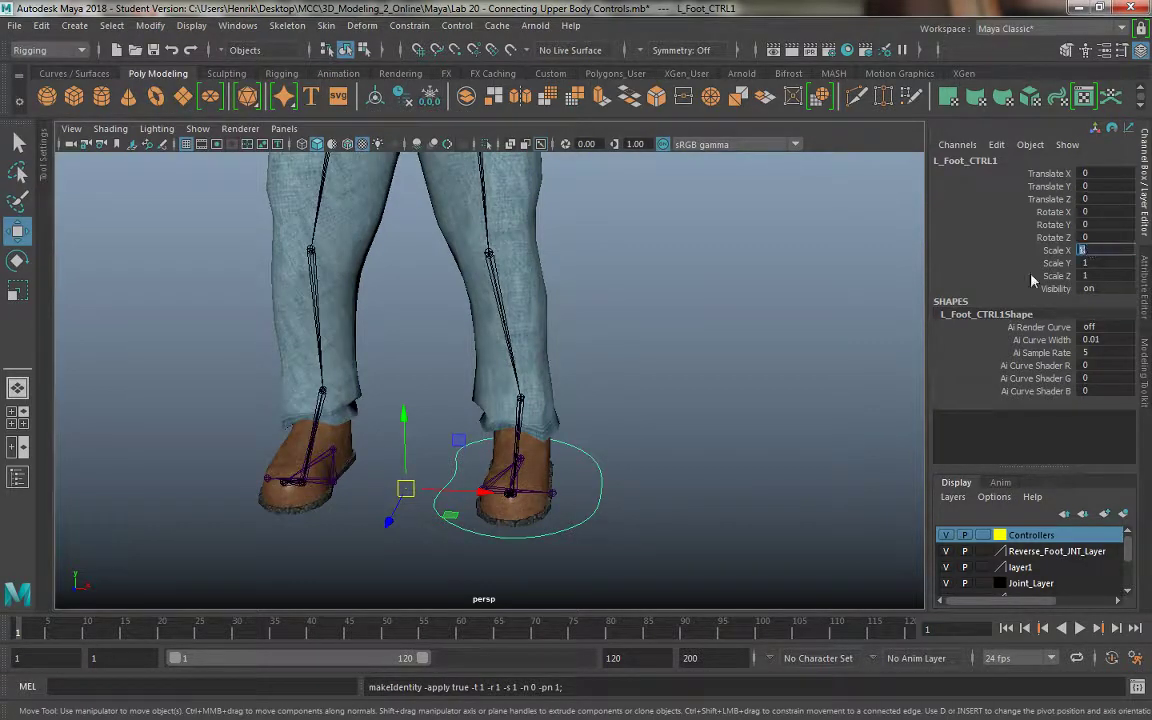
key("Return")
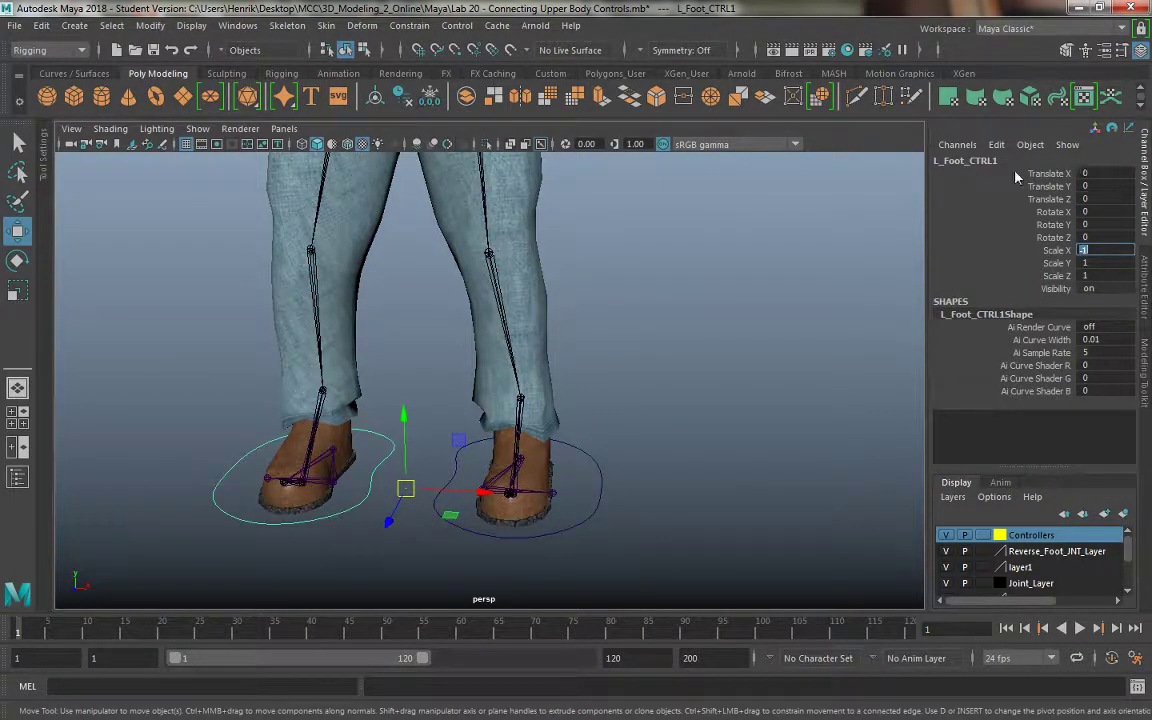
double_click(985, 162)
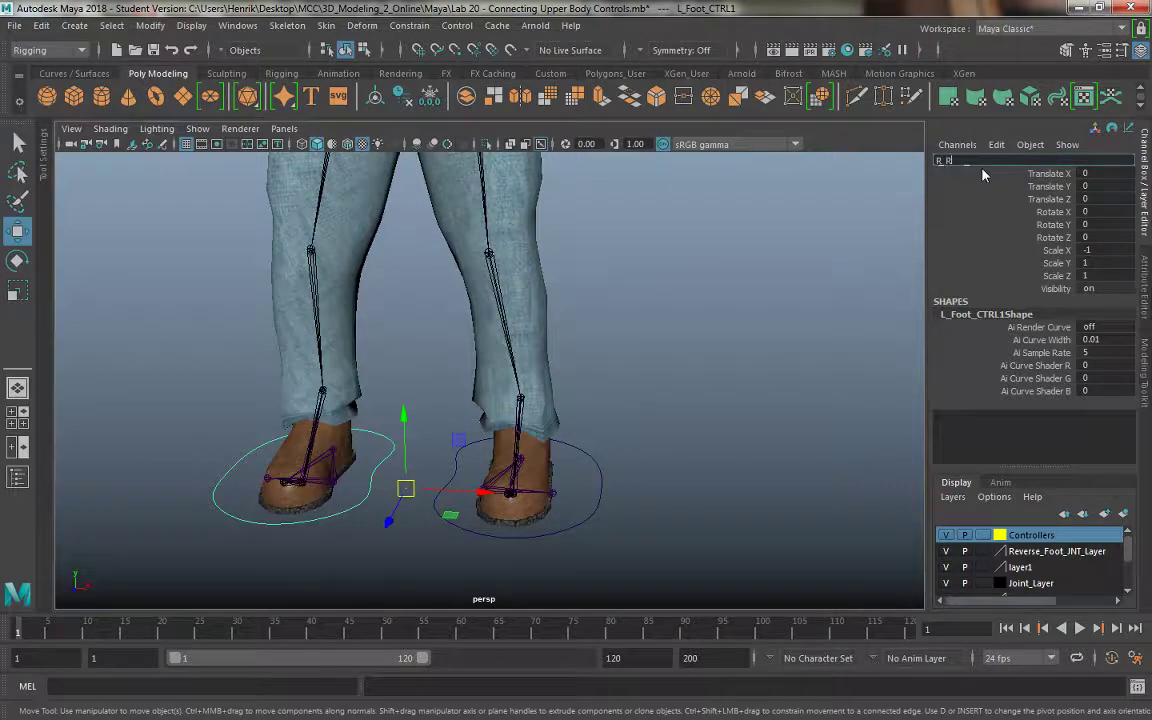
type("oot_CTRL")
key("Return")
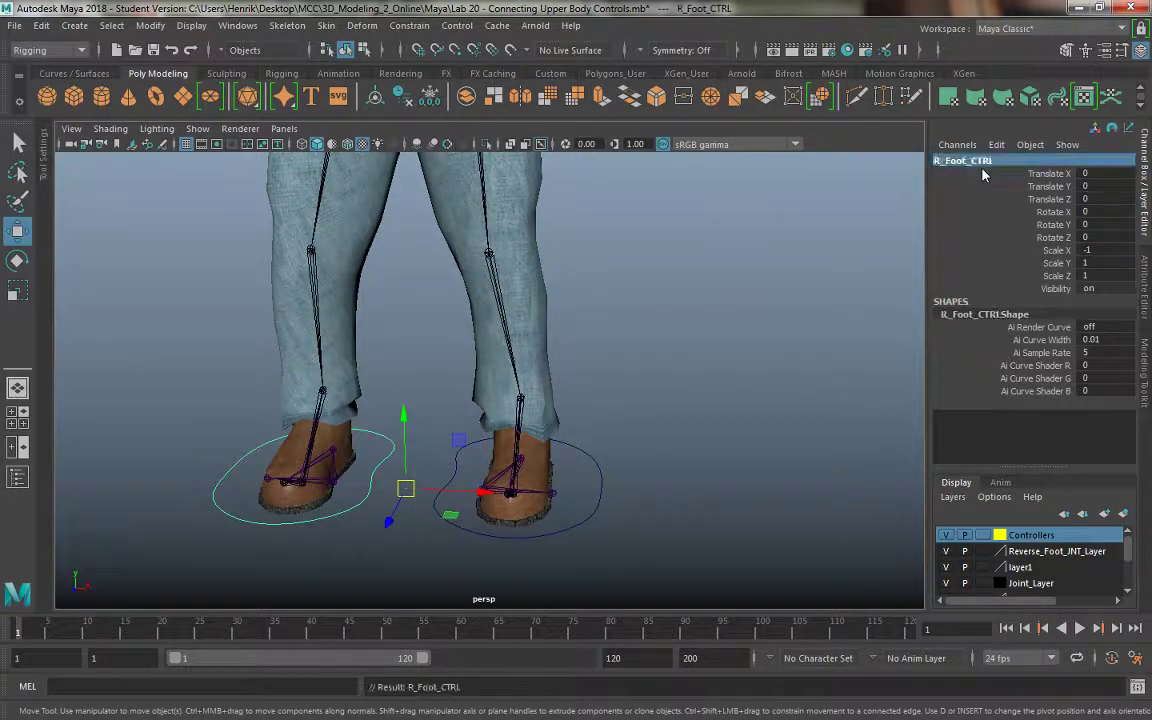
Step: Inspect both foot controllers up close and reselect L_Foot_CTRL
mouse_move(648, 372)
left_mouse_down("alt")
mouse_move(699, 355)
mouse_move(738, 450)
mouse_move(625, 476)
mouse_move(699, 381)
mouse_move(699, 334)
mouse_move(655, 408)
mouse_move(668, 398)
mouse_move(550, 417)
mouse_move(357, 401)
mouse_move(501, 391)
mouse_move(490, 400)
mouse_move(506, 442)
mouse_move(540, 431)
mouse_move(417, 404)
left_mouse_up("alt")
left_click(643, 393)
right_click_drag(417, 404, 733, 499, "alt")
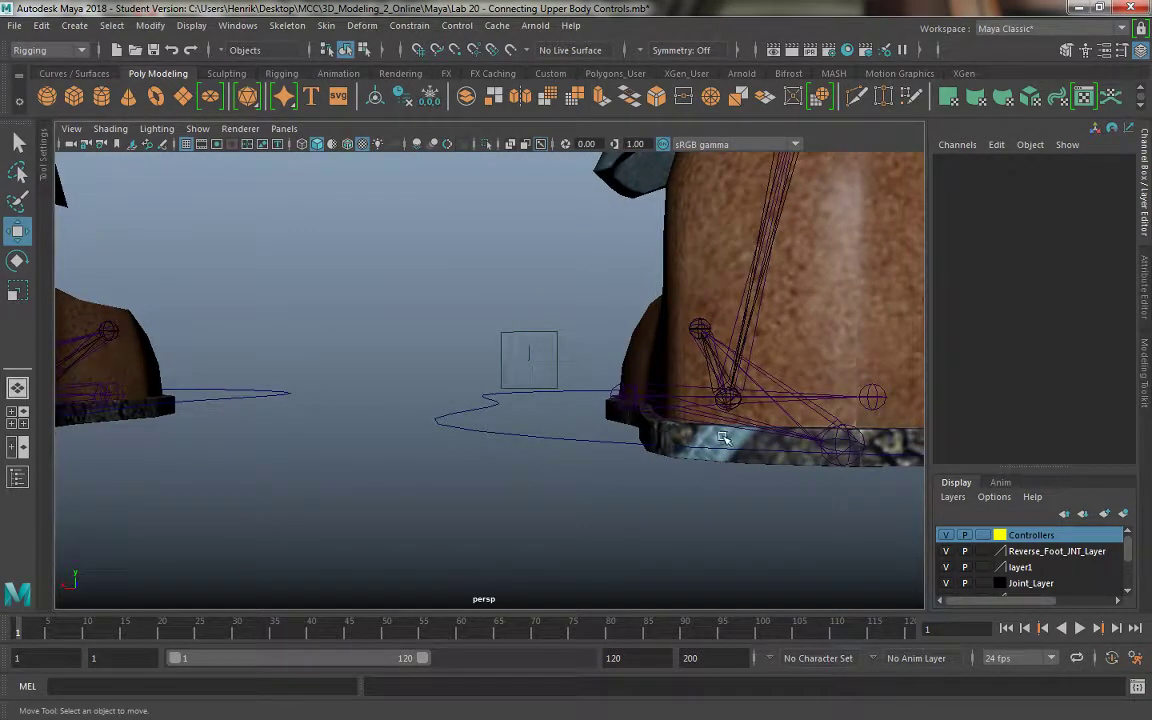
mouse_move(731, 437)
left_mouse_down("alt")
mouse_move(676, 489)
mouse_move(707, 504)
mouse_move(697, 468)
left_mouse_up("alt")
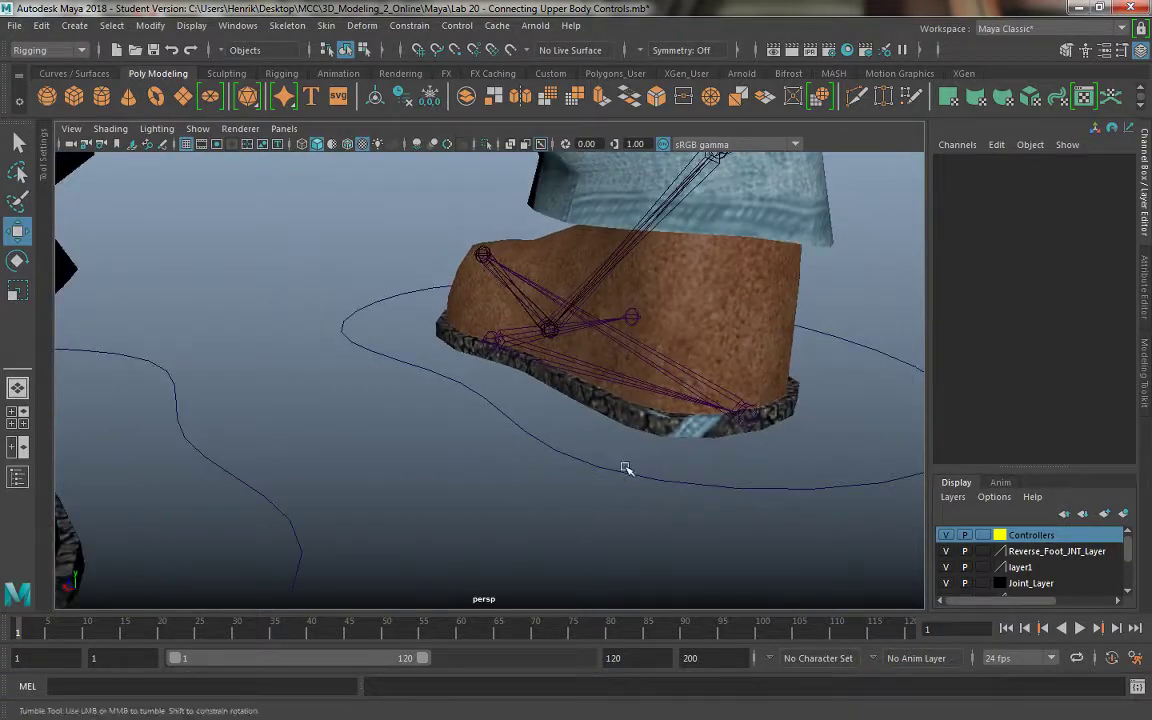
right_click_drag(697, 468, 631, 479, "alt")
left_click_drag(631, 479, 587, 417, "alt")
right_click_drag(758, 456, 674, 463, "alt")
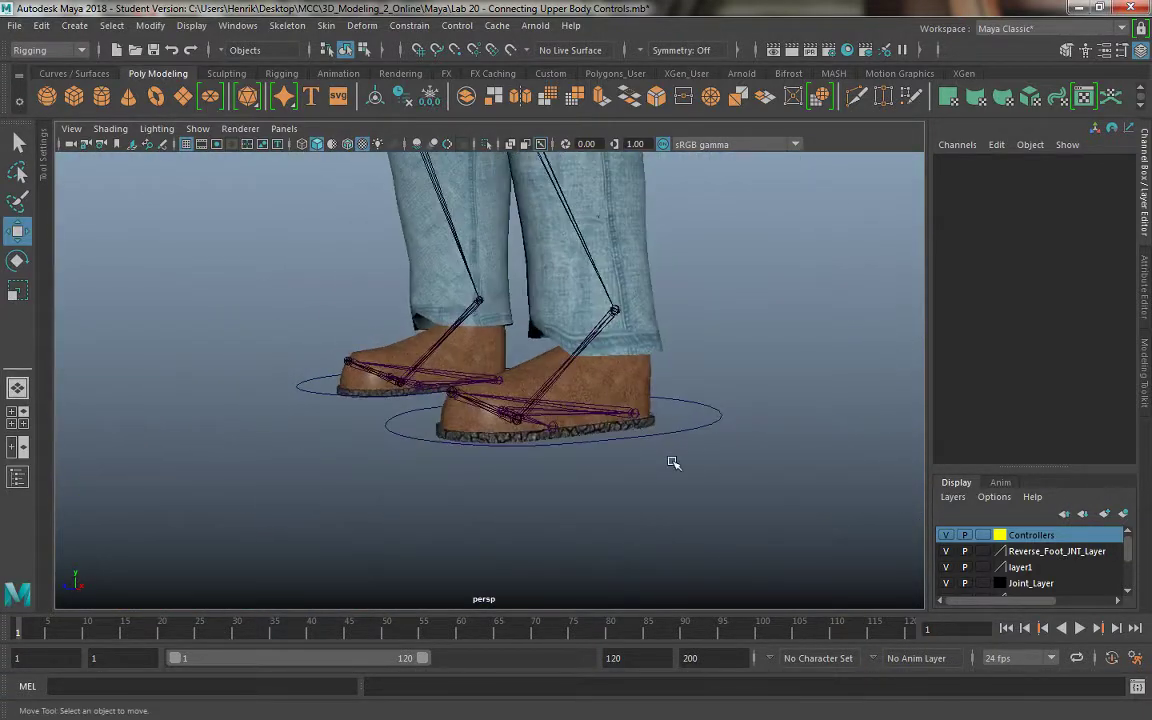
left_click(740, 428)
mouse_move(528, 413)
left_mouse_down("alt")
mouse_move(440, 320)
mouse_move(603, 433)
mouse_move(424, 316)
mouse_move(468, 303)
mouse_move(463, 347)
mouse_move(451, 325)
mouse_move(501, 393)
mouse_move(487, 348)
mouse_move(496, 301)
left_mouse_up("alt")
right_click_drag(496, 301, 656, 470, "alt")
mouse_move(656, 470)
left_mouse_down("alt")
mouse_move(545, 422)
mouse_move(529, 485)
mouse_move(609, 504)
left_mouse_up("alt")
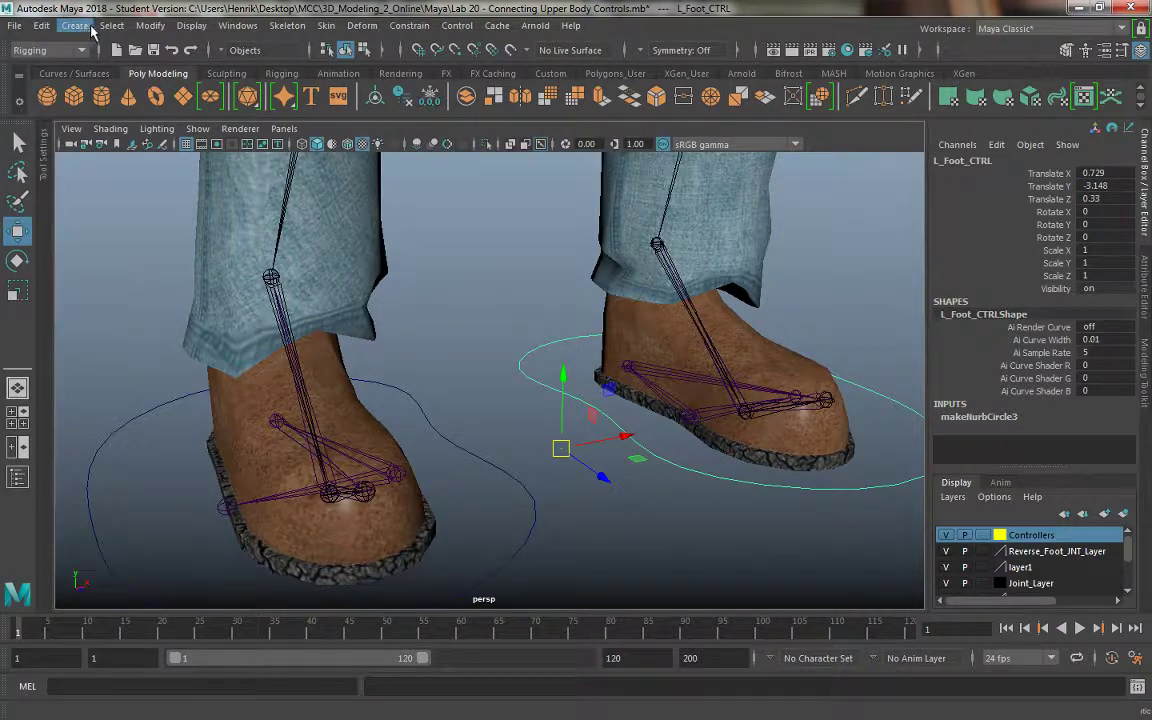
Step: Add a display-only lFoot attribute with minimum and maximum 0 to L_Foot_CTRL
left_click(136, 31)
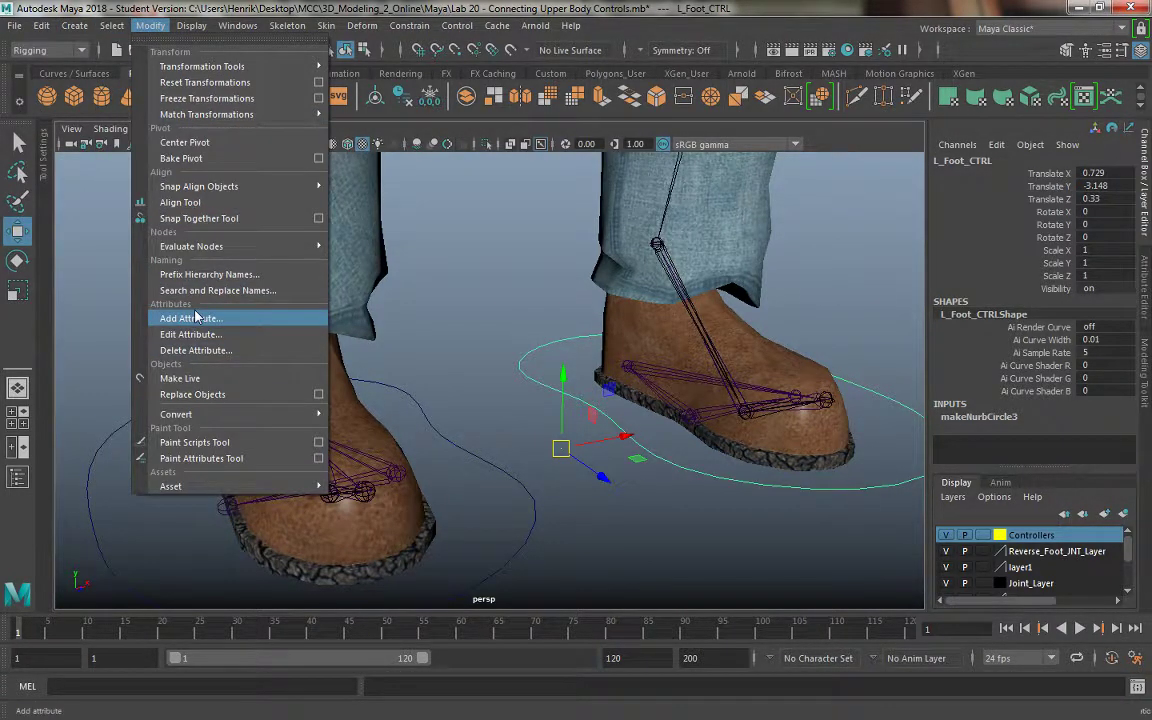
left_click(197, 317)
type("lFoot")
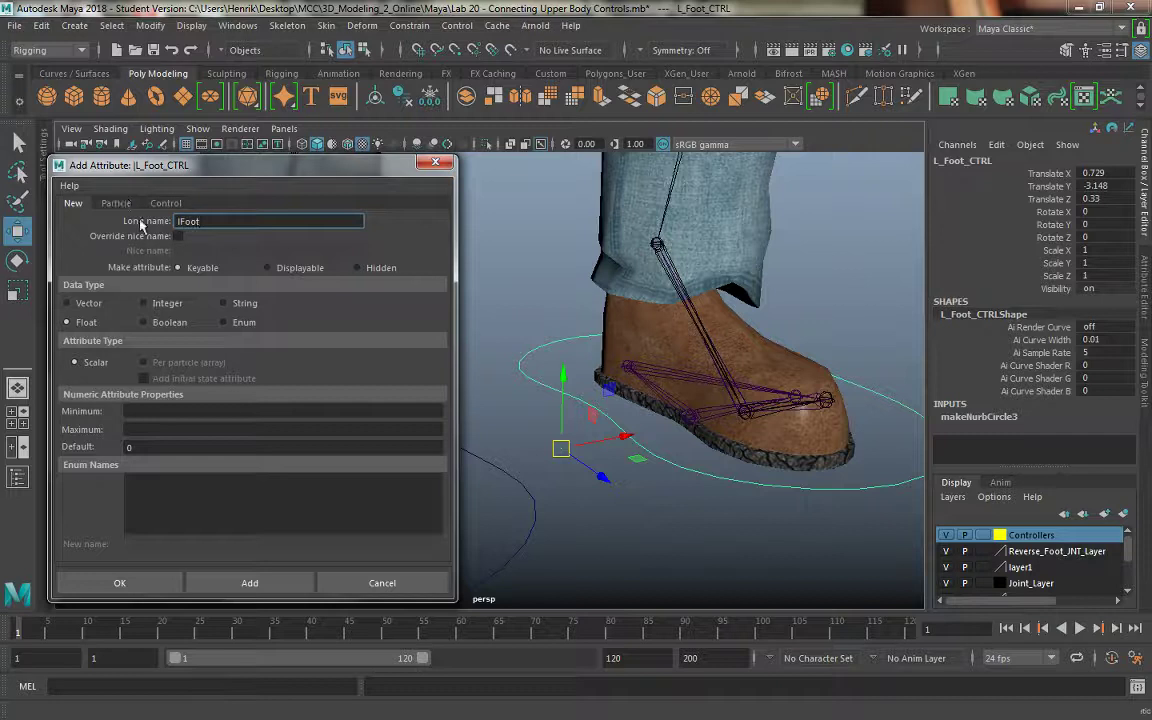
left_click(288, 266)
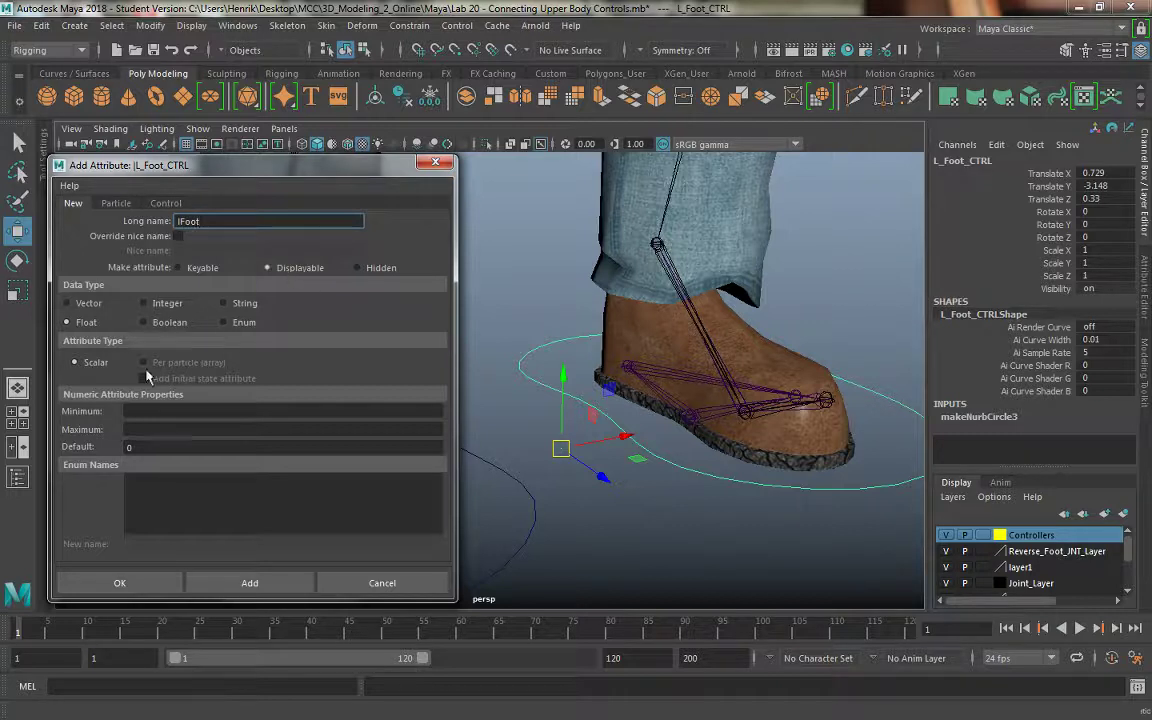
left_click(226, 410)
type("0")
key("Tab")
type("0")
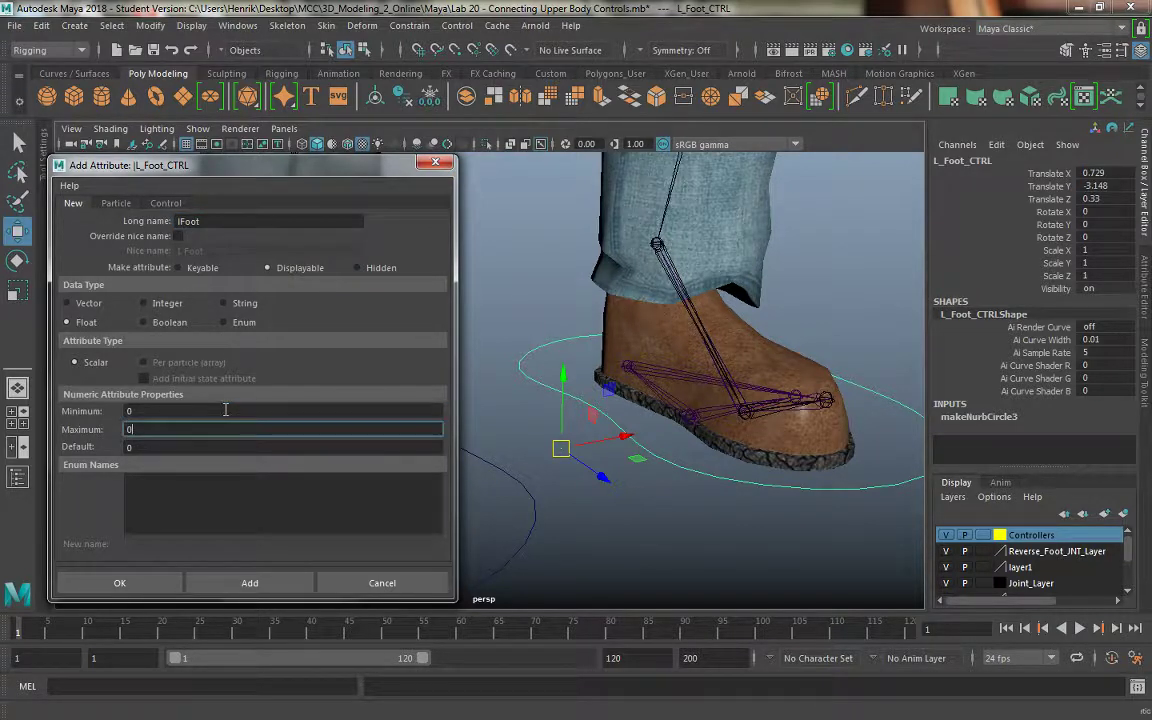
left_click(250, 583)
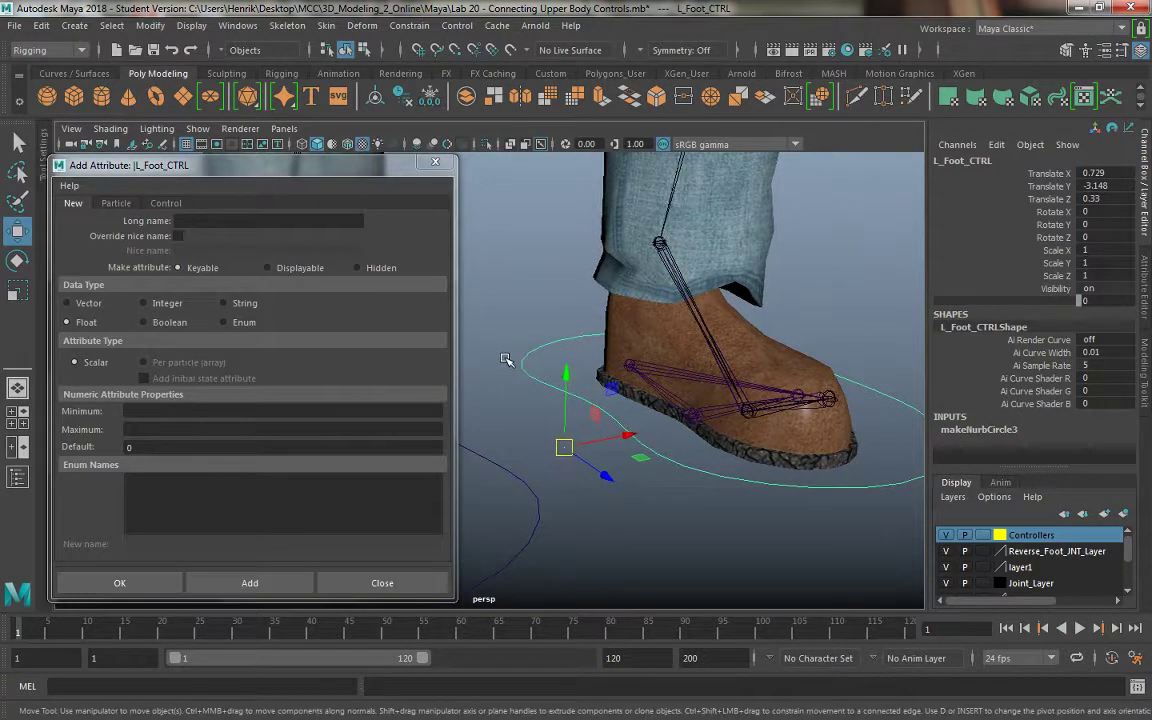
Step: Undo that and re-add the lFoot attribute with a minimum of 0
key("ctrl+z")
left_click(205, 221)
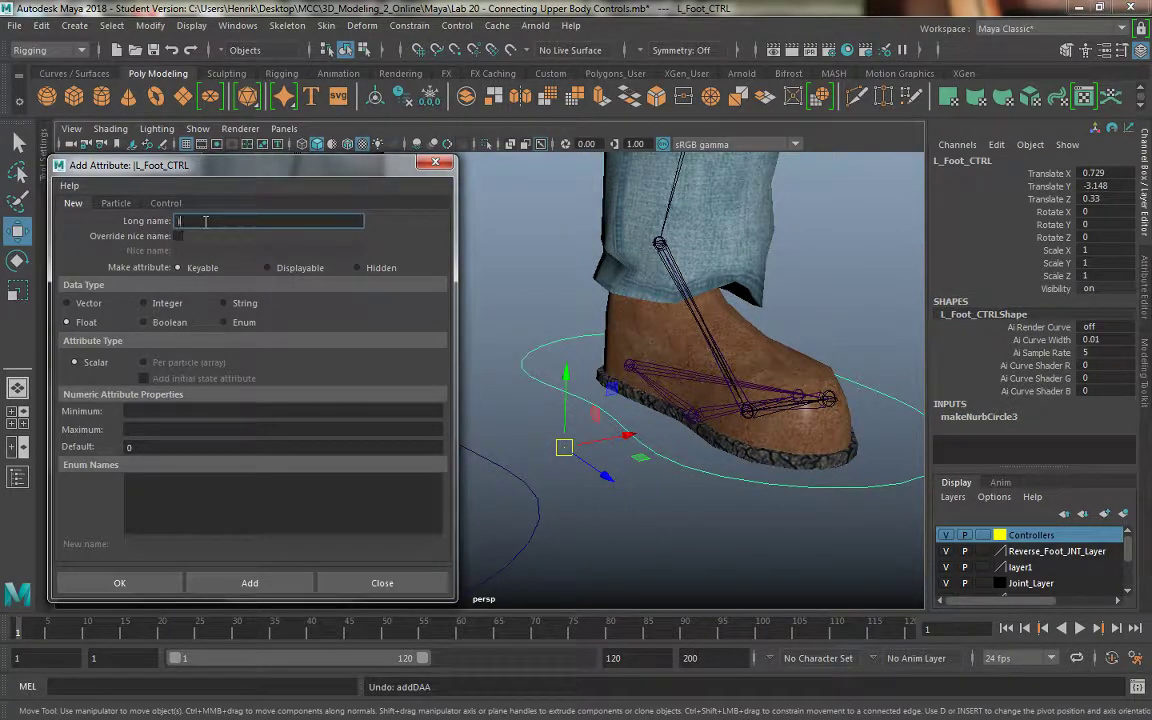
type("Foot")
left_click(178, 410)
type("0")
key("Tab")
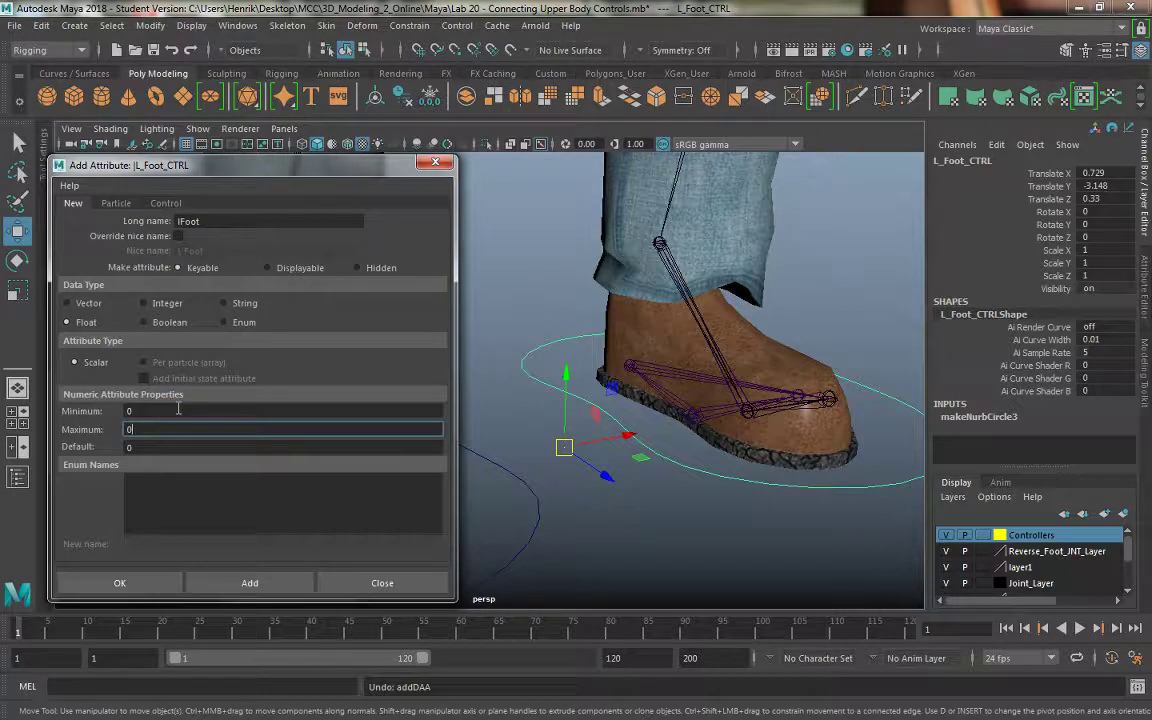
left_click(250, 583)
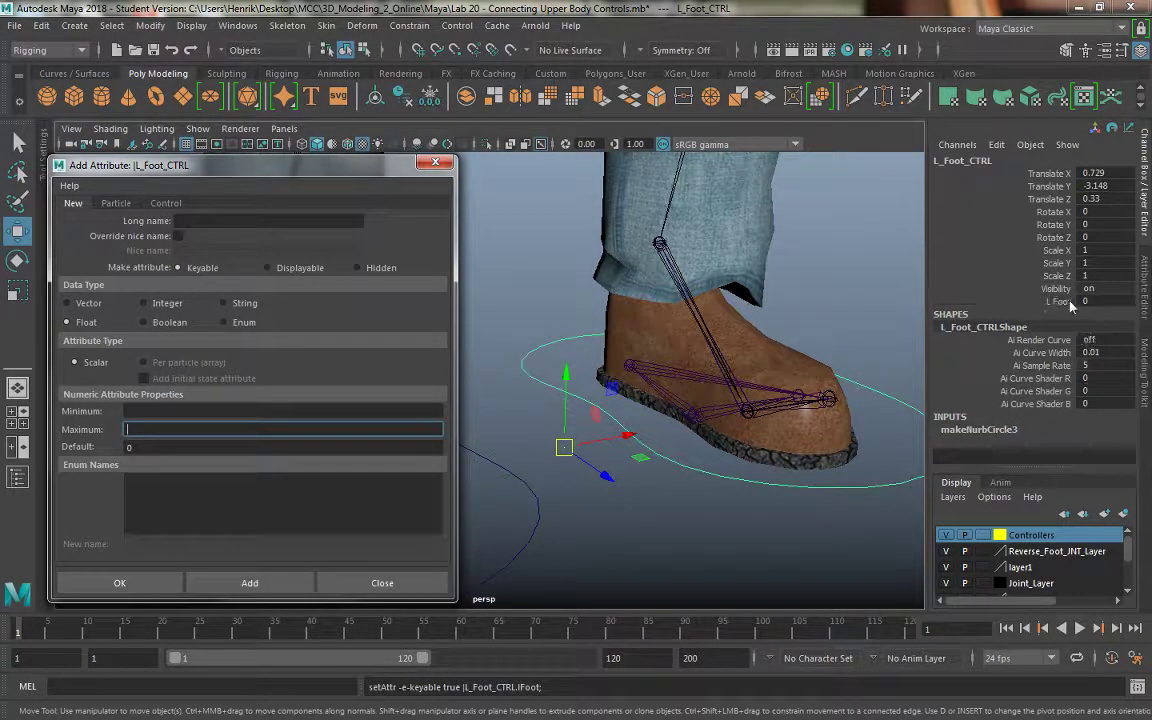
Step: Add the keyable float attribute lBallRaise
left_click(218, 221)
type("lB")
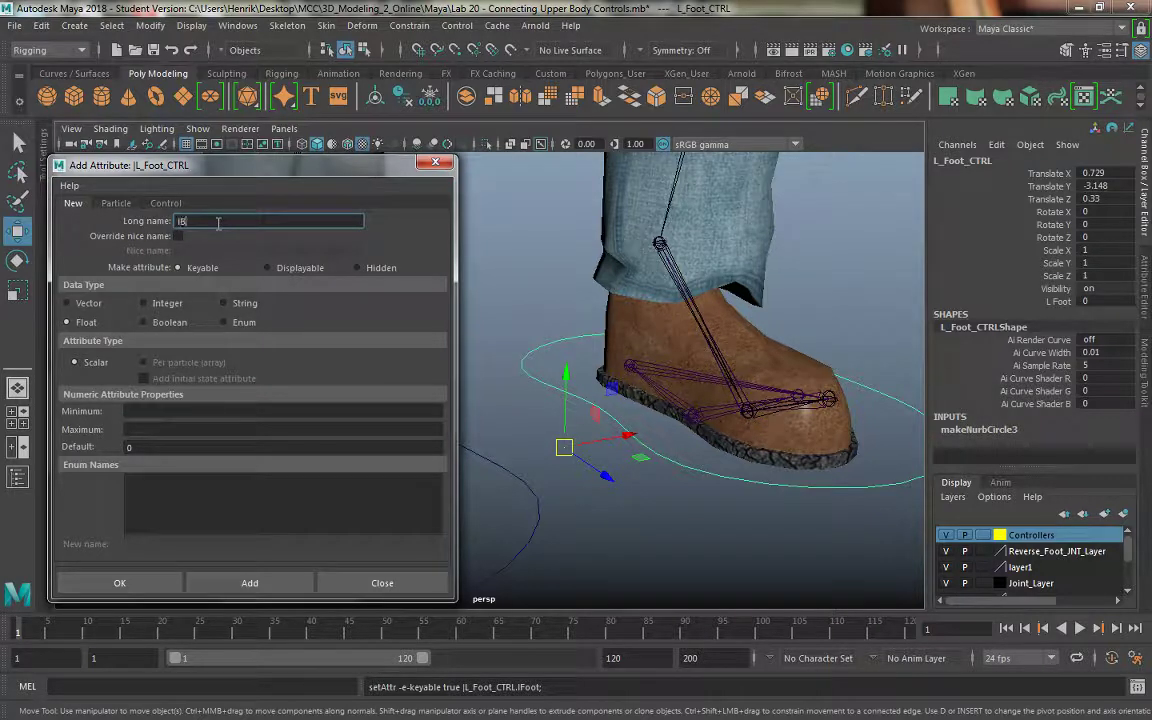
type("allRaise")
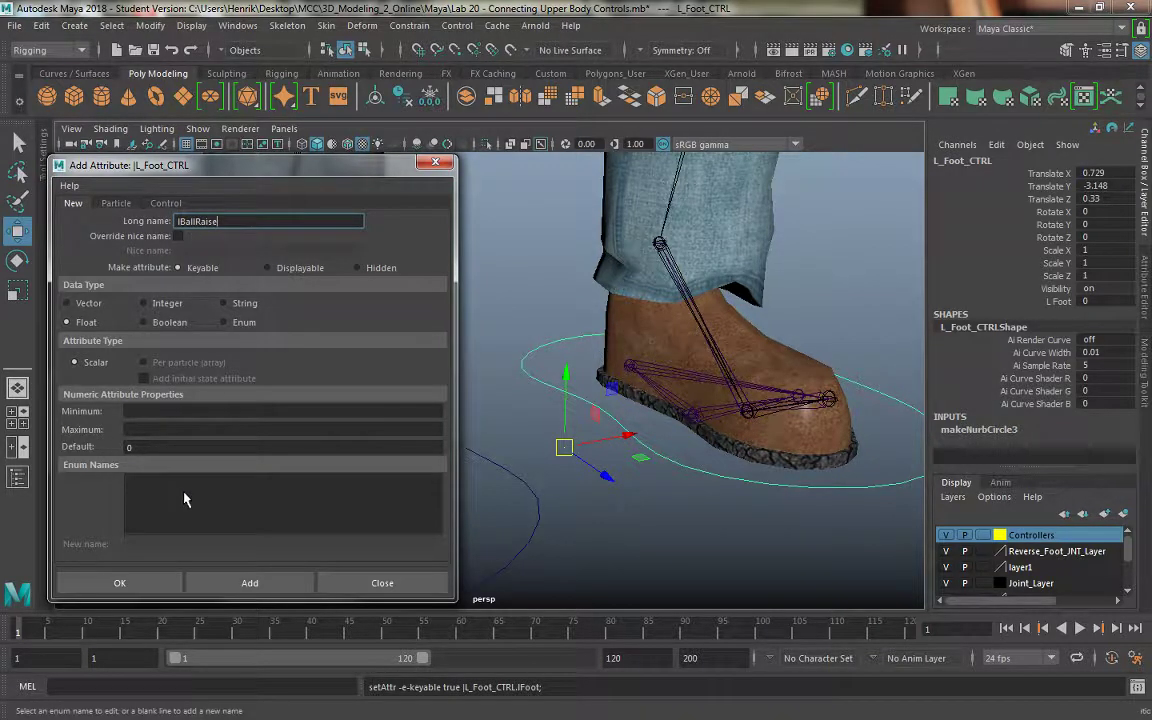
left_click(193, 412)
type("0")
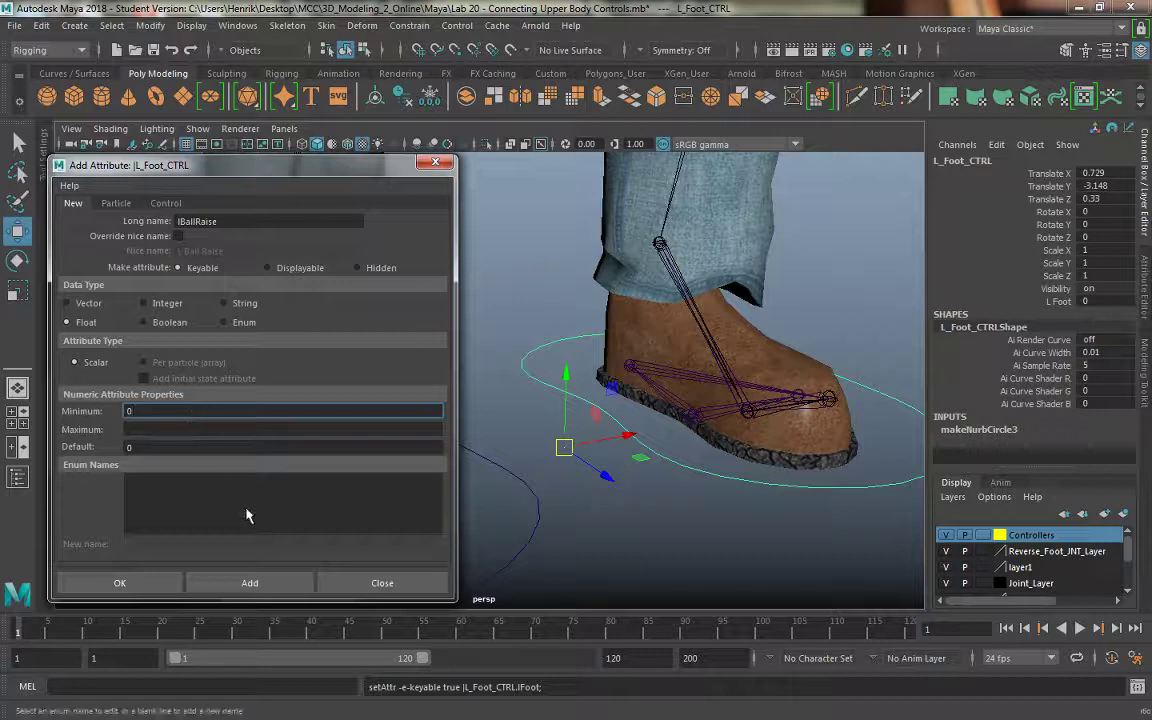
left_click(268, 583)
left_click(207, 222)
type("Hee")
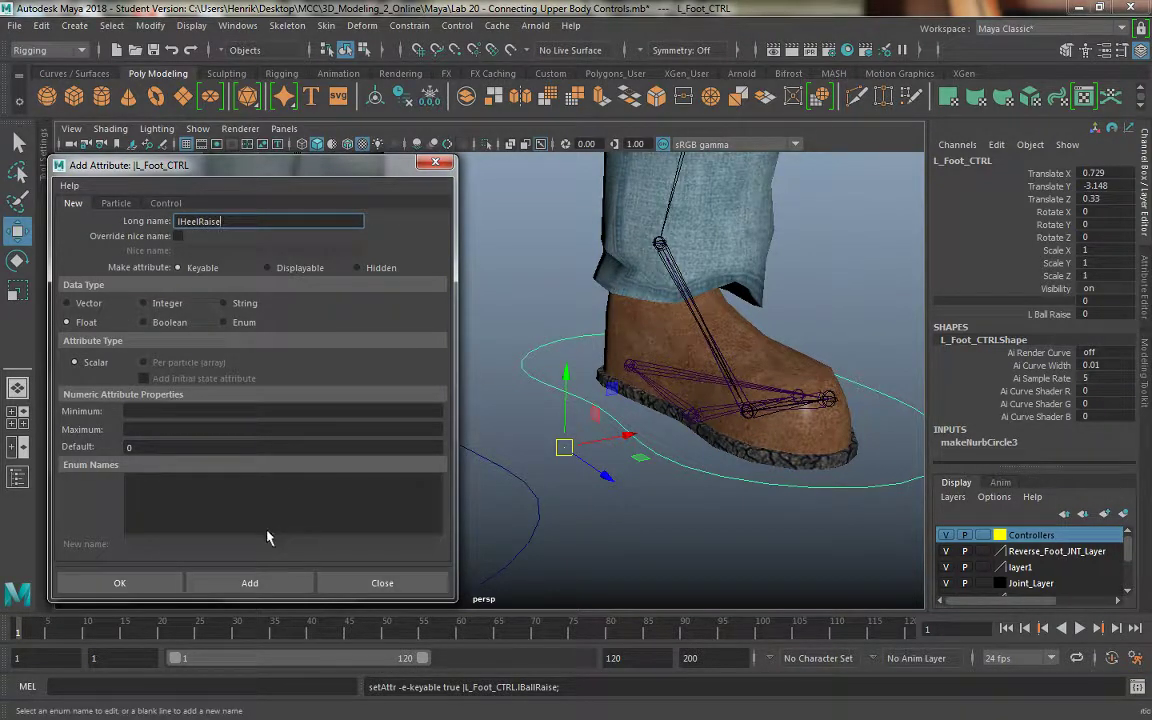
Step: Add the lHeelRaise, lHeelPivot and lBank float attributes
left_click(250, 583)
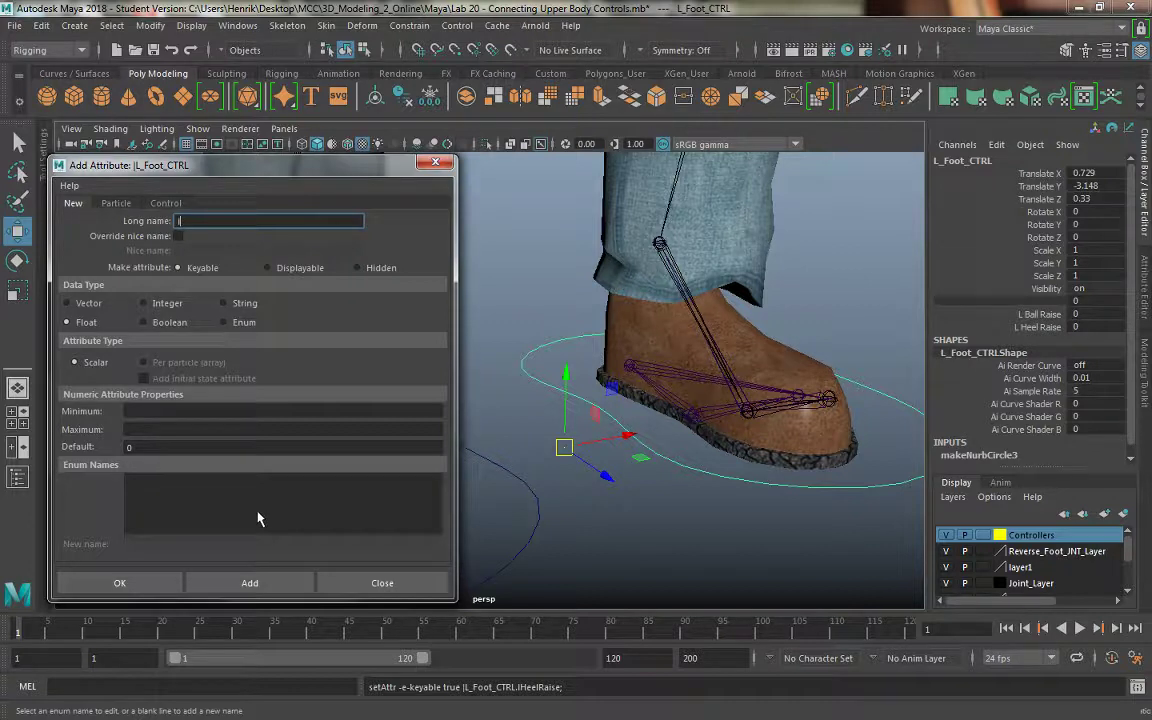
type("HeelPivot")
left_click(245, 582)
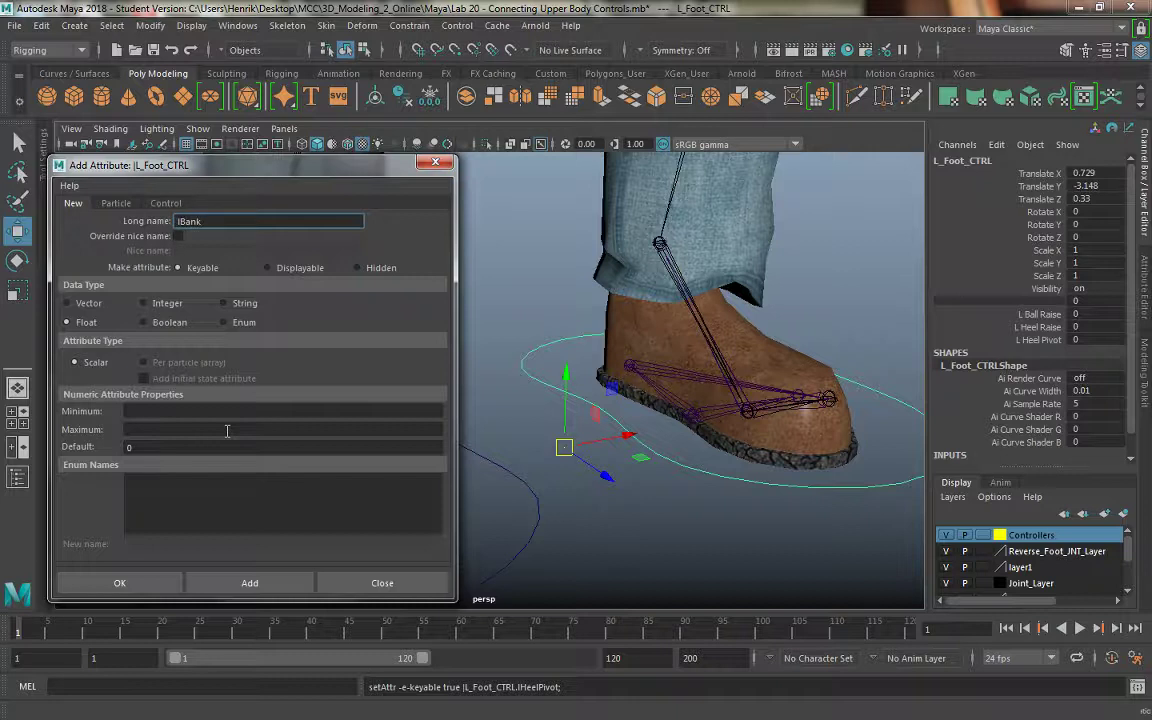
left_click(261, 586)
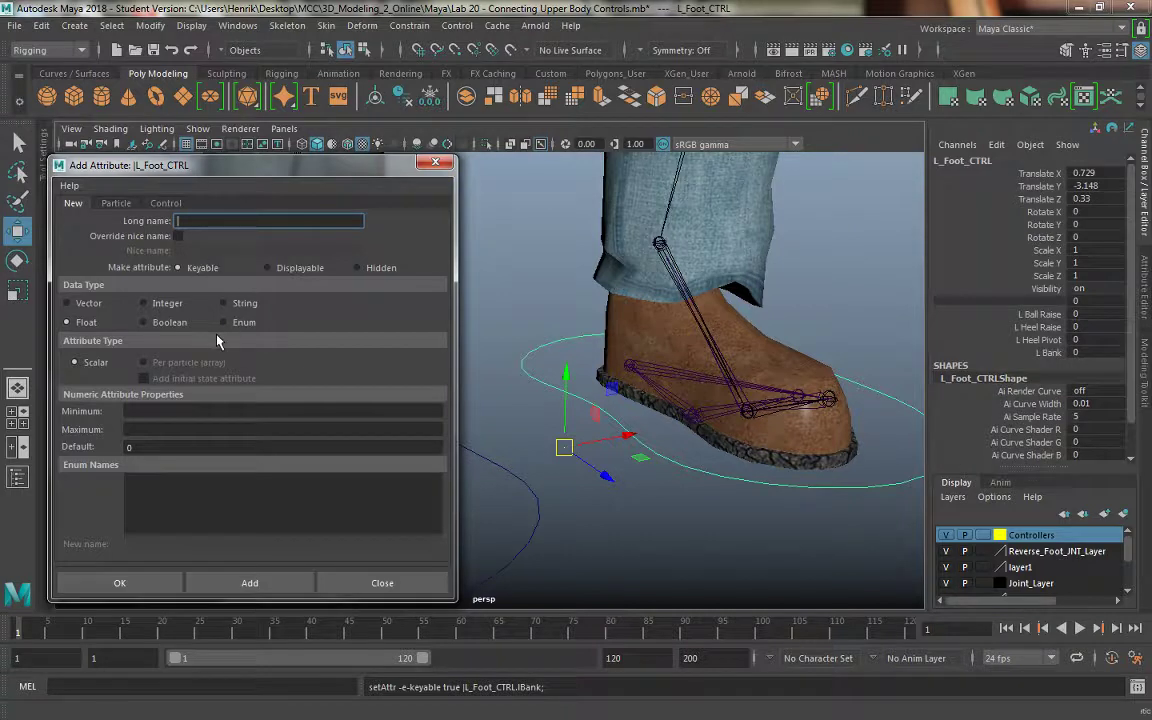
Step: Add a display-only lToe attribute and check it in the Channel Box
type("lToe")
left_click(266, 267)
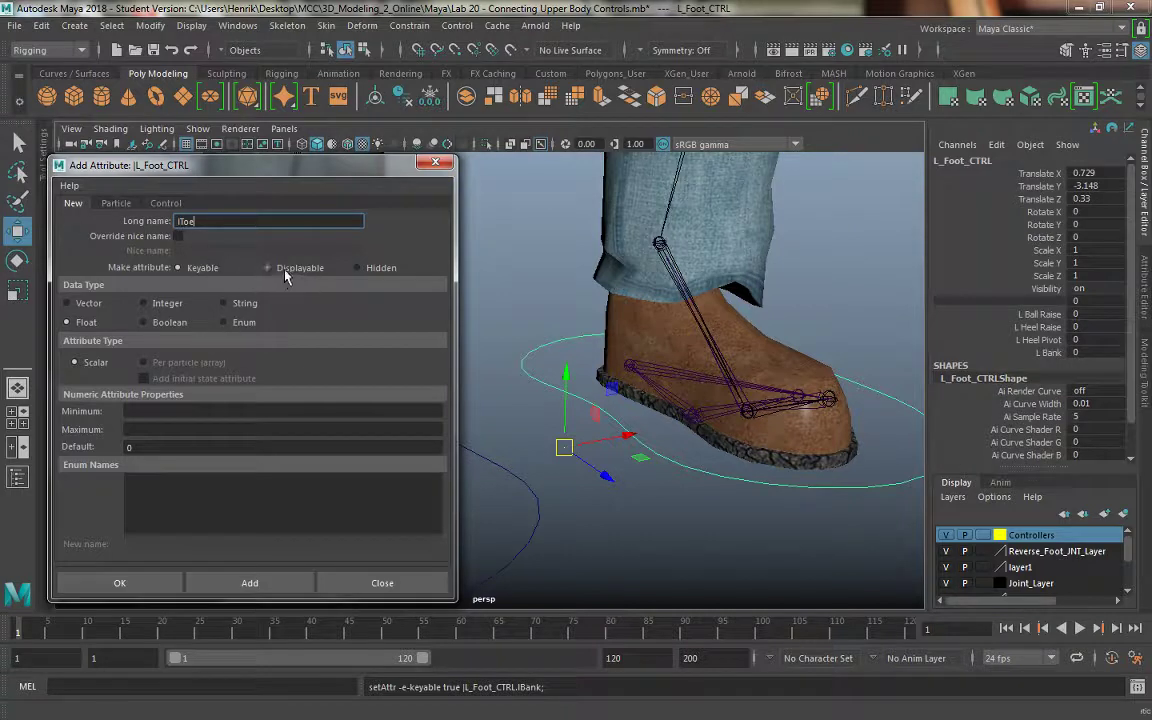
left_click(246, 410)
key("Tab")
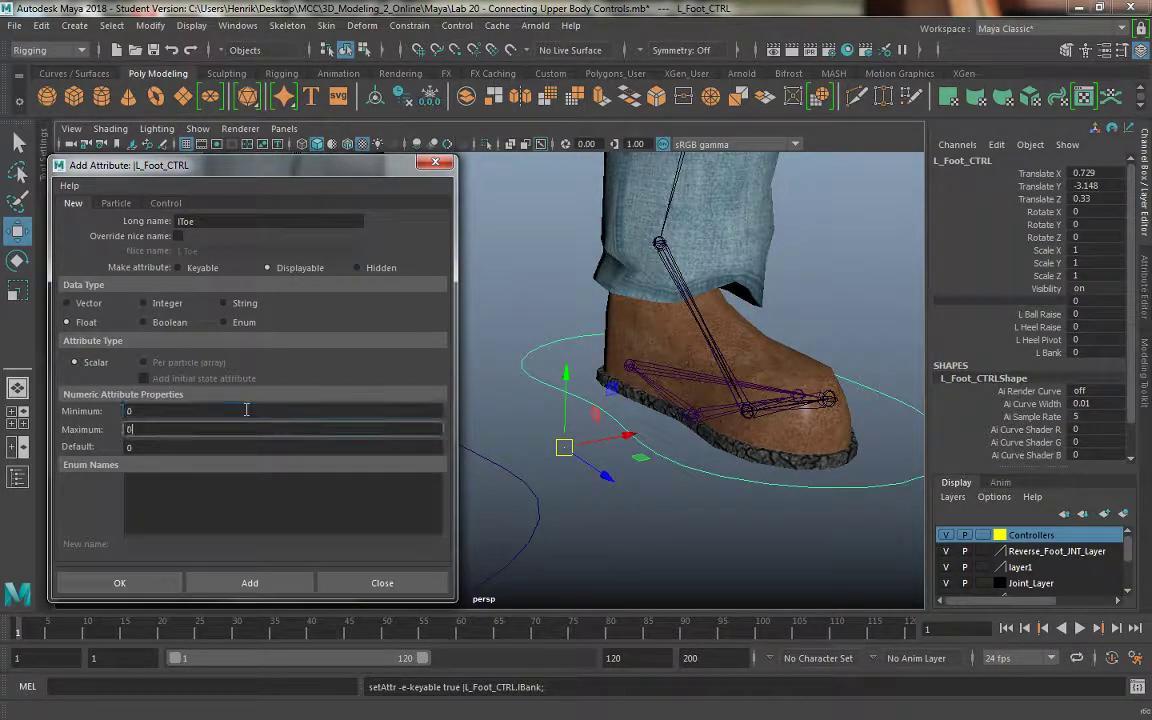
left_click(252, 583)
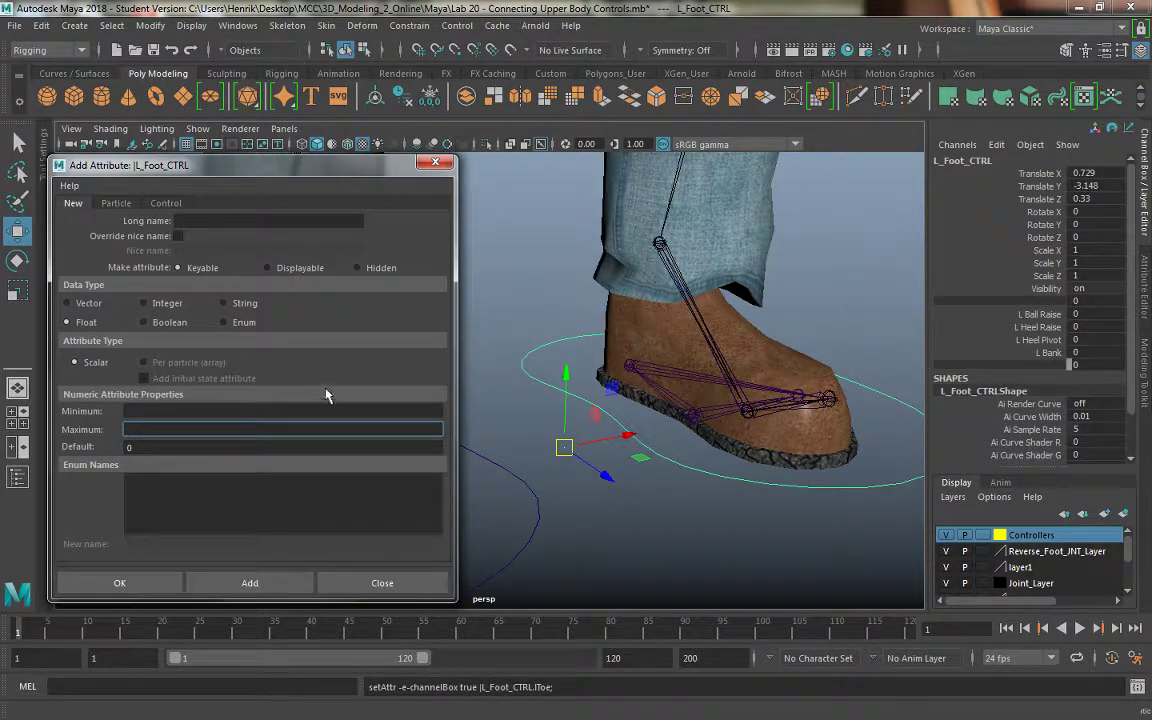
left_click(1045, 365)
left_click(1047, 302)
left_click(1050, 365)
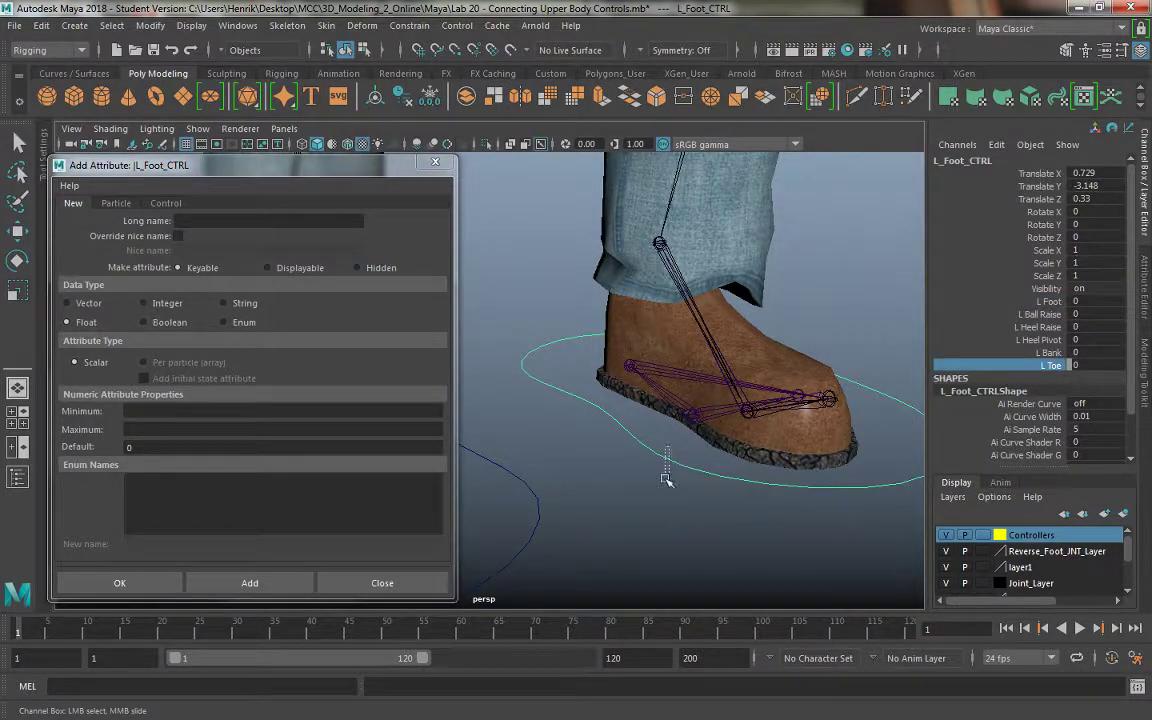
Step: Add lToeRaise and lToePivot, close the Add Attribute dialog, and reselect L_Foot_CTRL
left_click(236, 220)
type("lToeRaise")
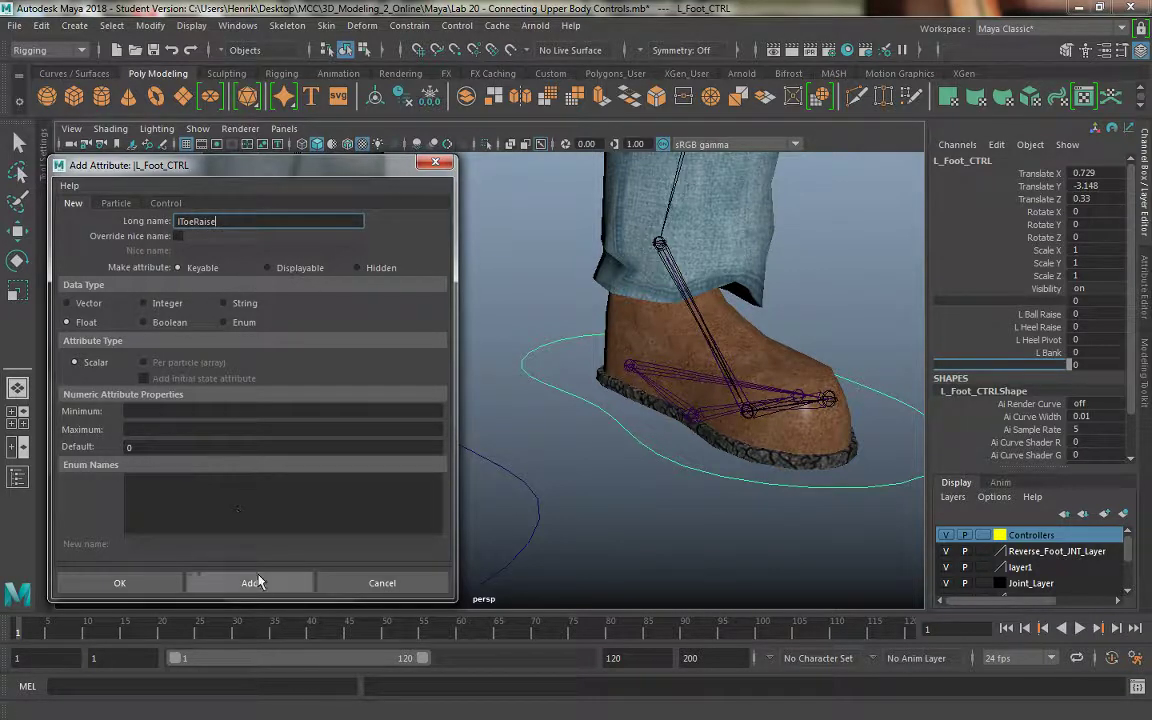
left_click(255, 582)
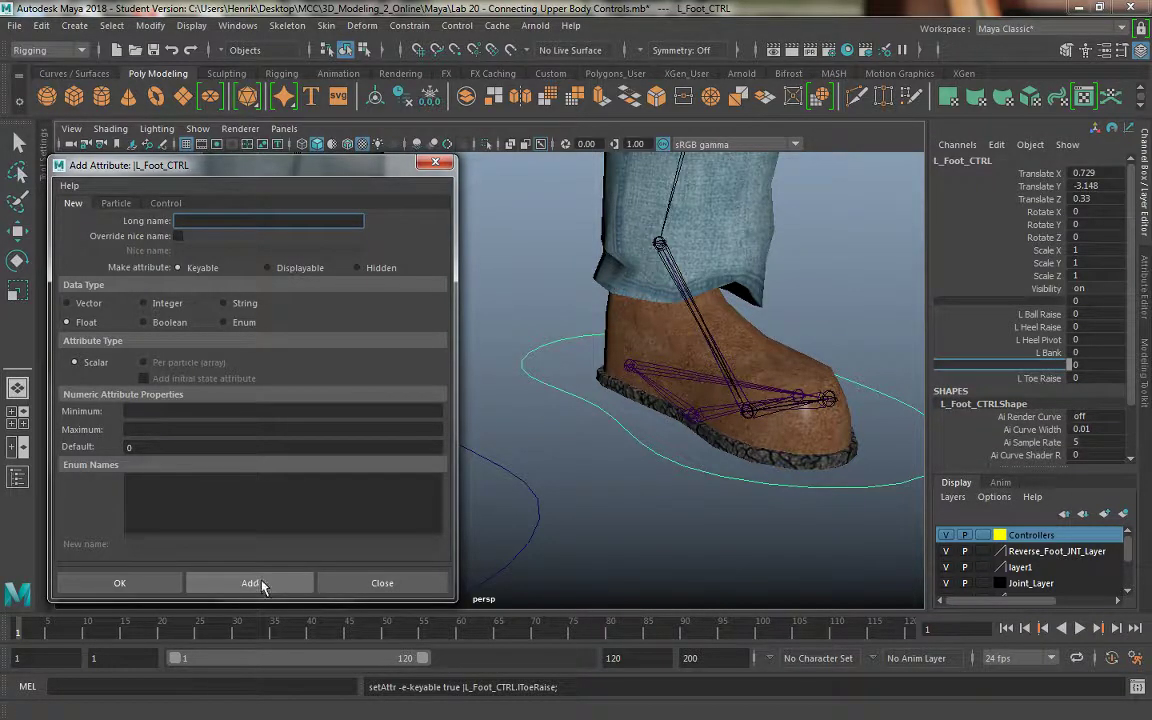
type("l")
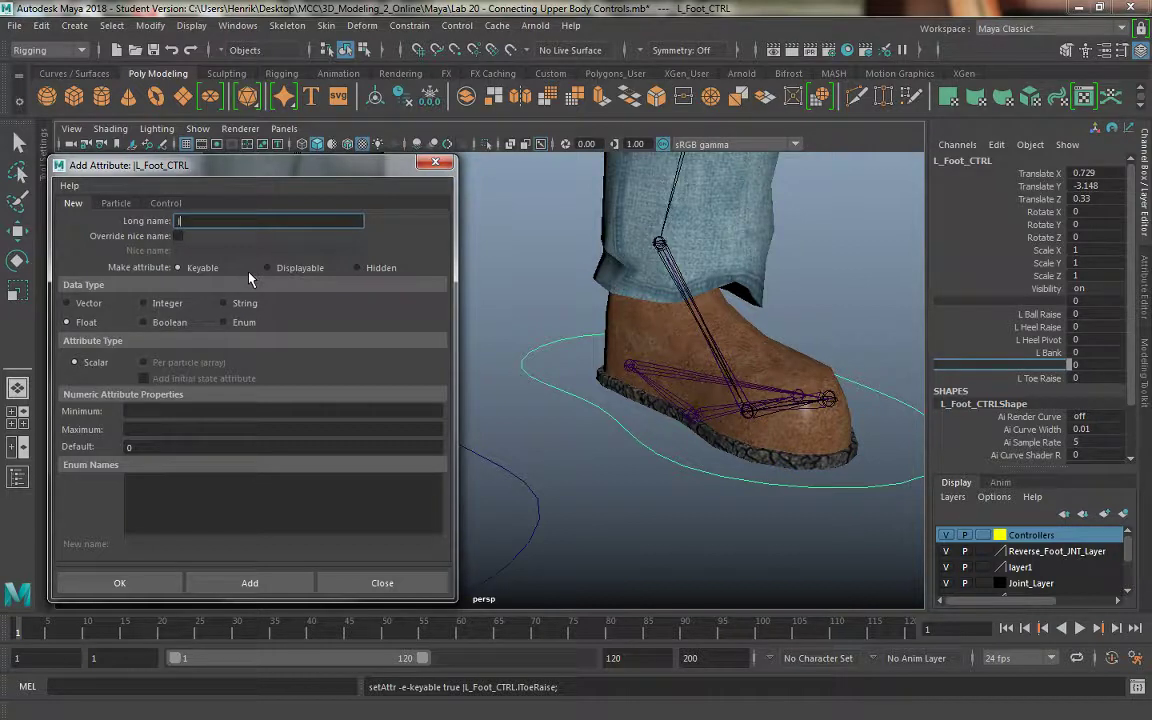
type("ToePivot")
left_click(287, 583)
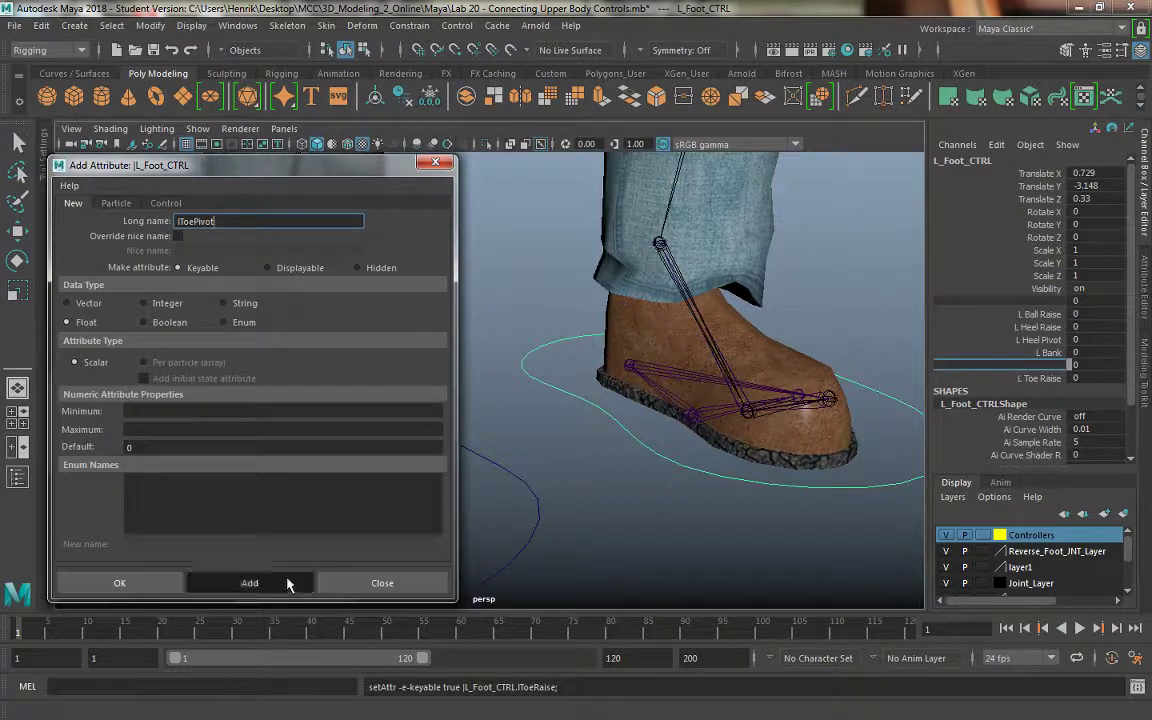
left_click(383, 583)
left_click(836, 512)
key("w")
left_click_drag(850, 470, 910, 520)
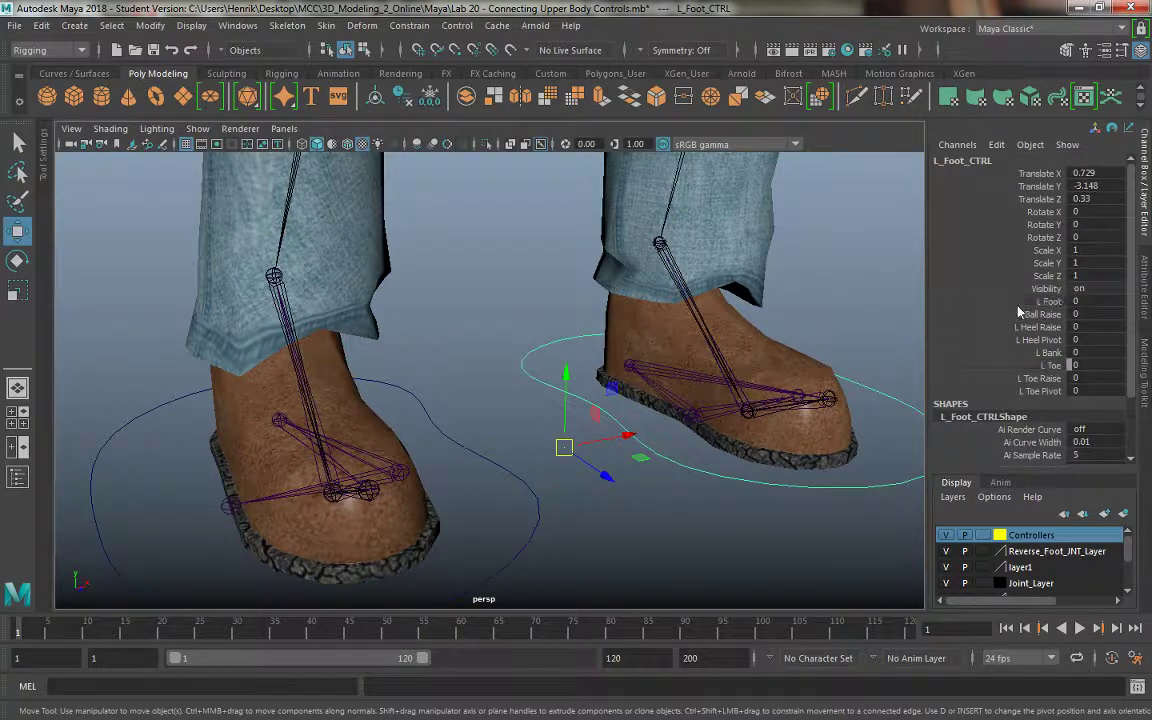
Step: Review the L Toe and L Ball Raise channels, deselect the controller, and open the Skeleton menu
left_click(1045, 301)
left_click(1045, 365)
left_click(1040, 314)
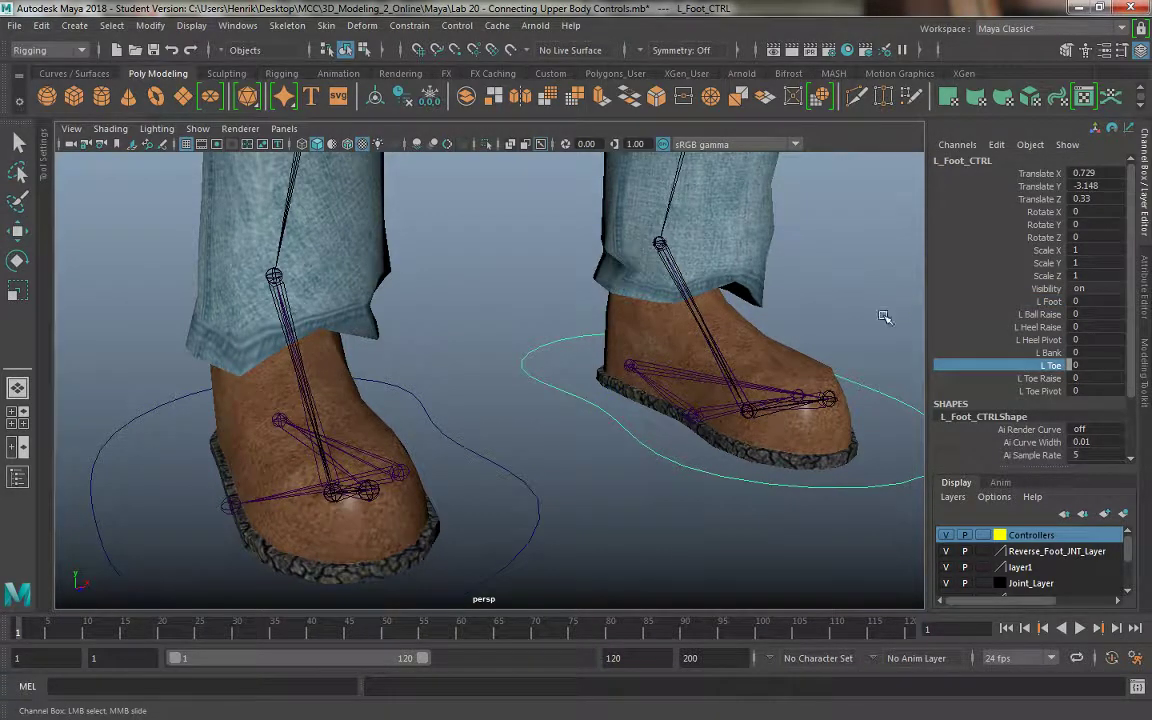
mouse_move(804, 292)
left_mouse_down("alt")
mouse_move(861, 341)
mouse_move(733, 314)
mouse_move(800, 342)
mouse_move(677, 345)
mouse_move(638, 360)
mouse_move(638, 314)
mouse_move(630, 368)
mouse_move(680, 338)
mouse_move(681, 380)
left_mouse_up("alt")
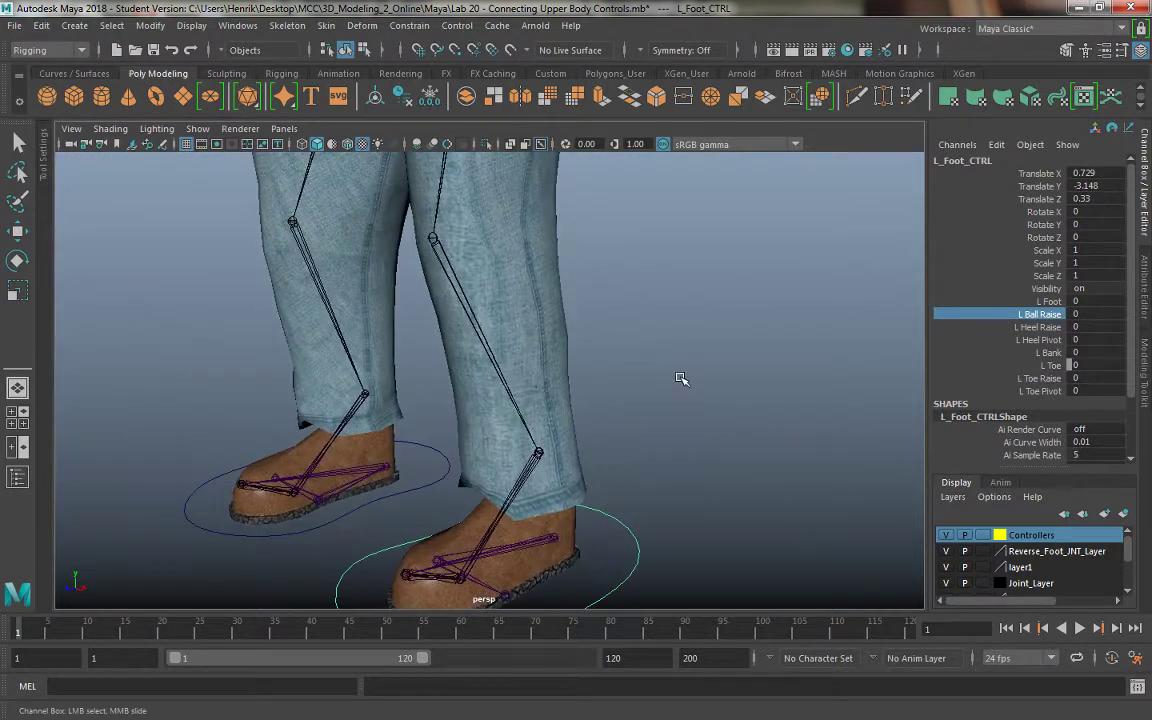
right_click_drag(681, 380, 635, 300, "alt")
mouse_move(635, 300)
left_mouse_down("alt")
mouse_move(643, 355)
mouse_move(630, 321)
mouse_move(642, 310)
left_mouse_up("alt")
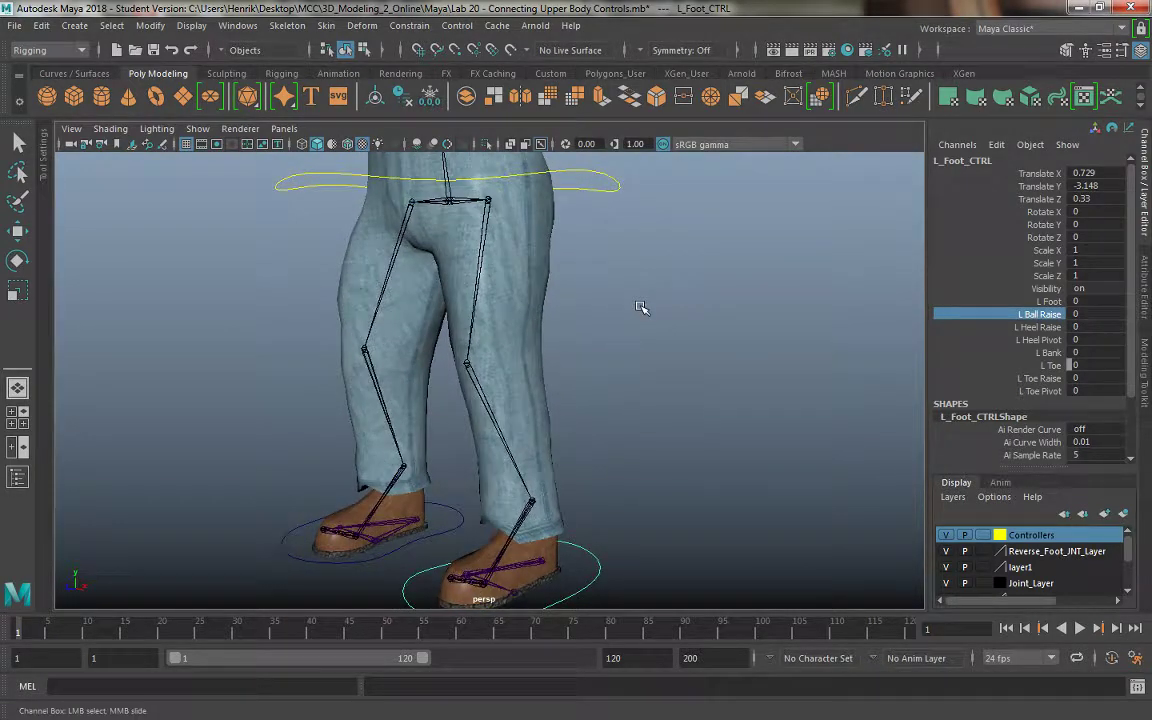
key("w")
left_click(591, 300)
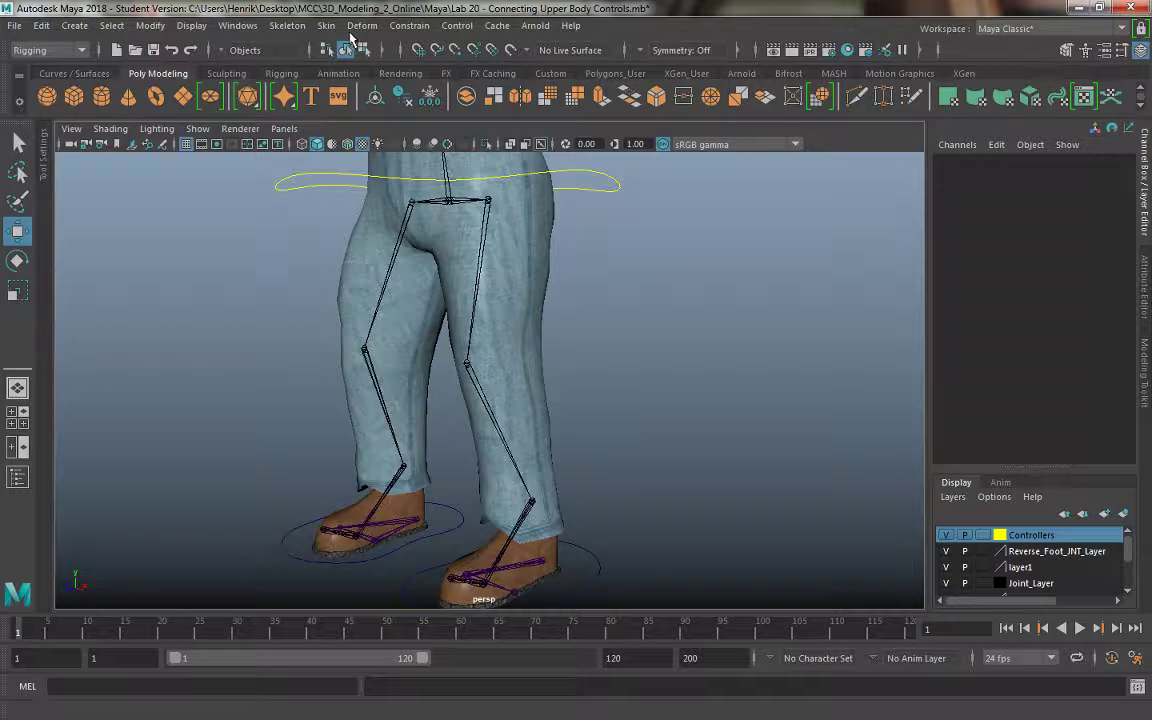
left_click(300, 28)
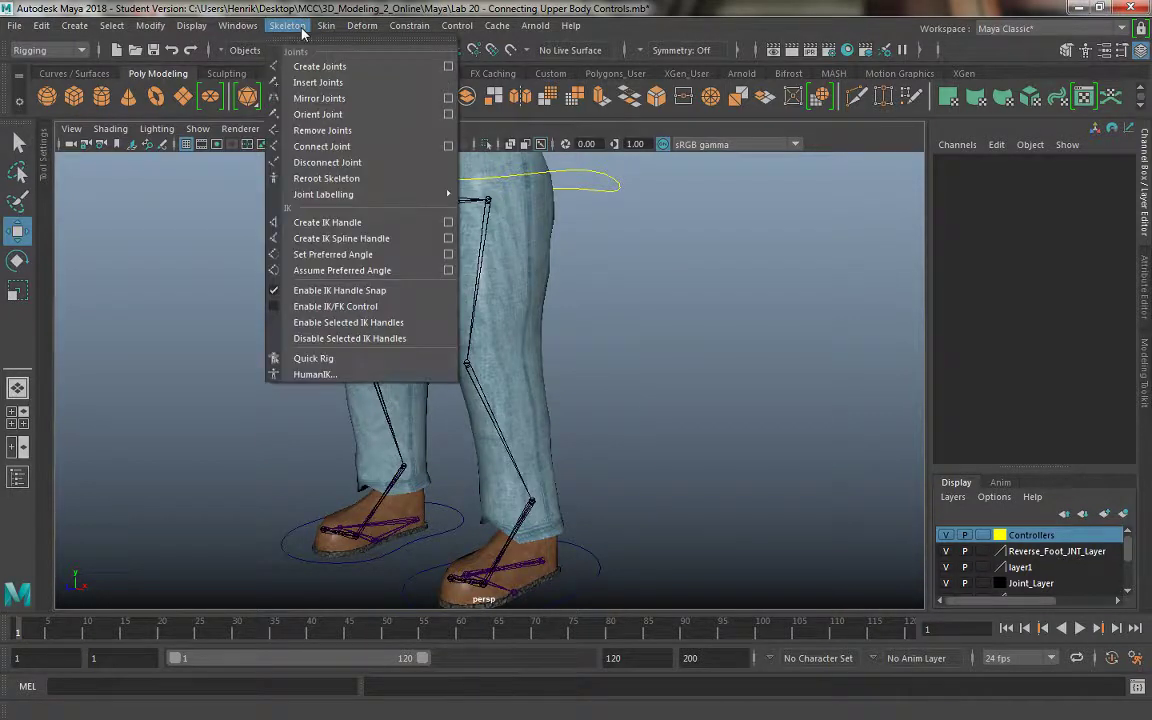
Step: Set the Create IK Handle options to Sticky with the Rotate-Plane Solver
left_click(449, 223)
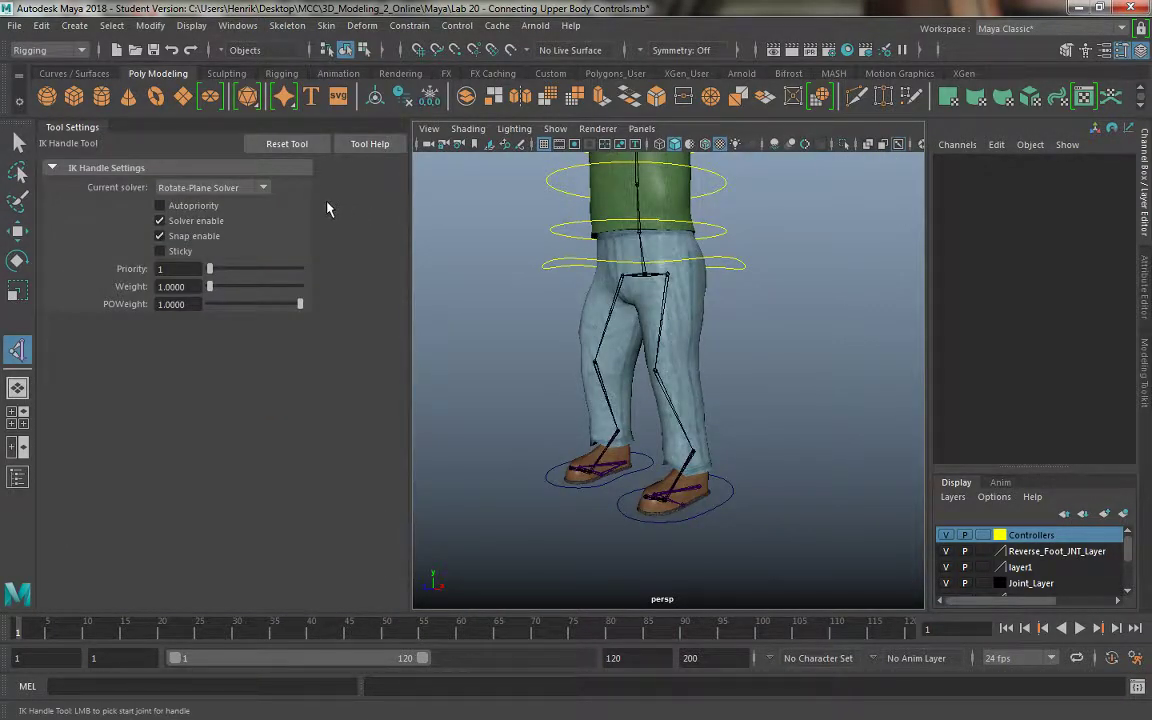
left_click(189, 253)
left_click(198, 187)
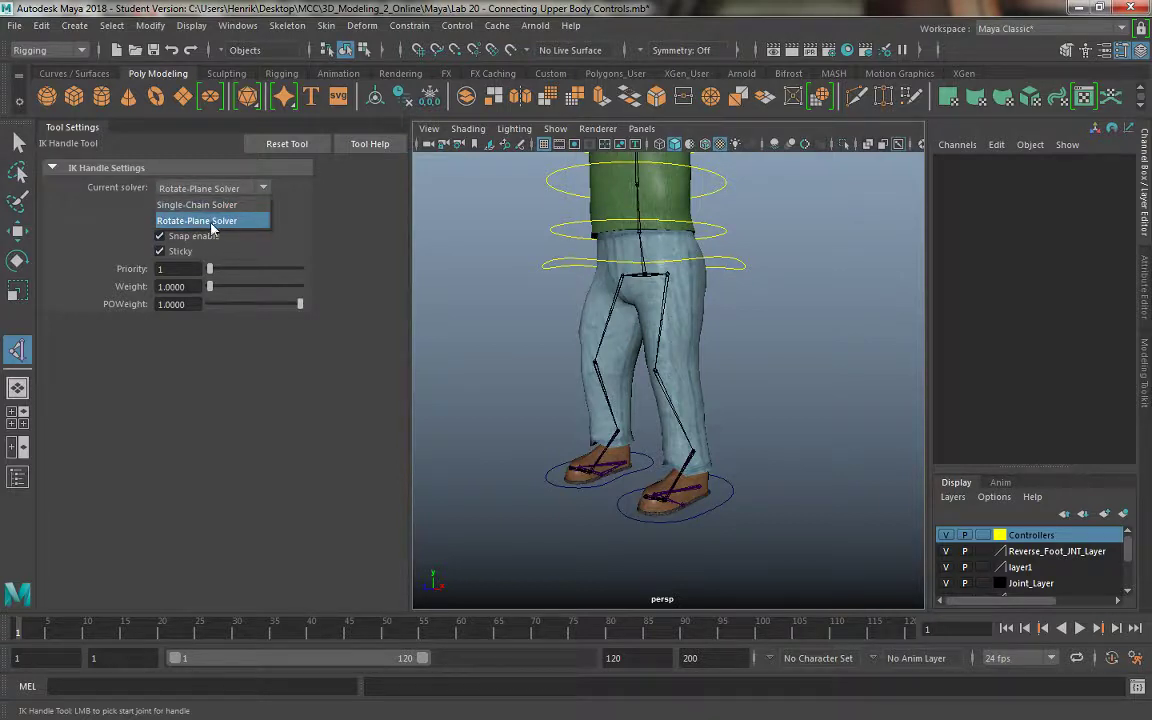
left_click(206, 221)
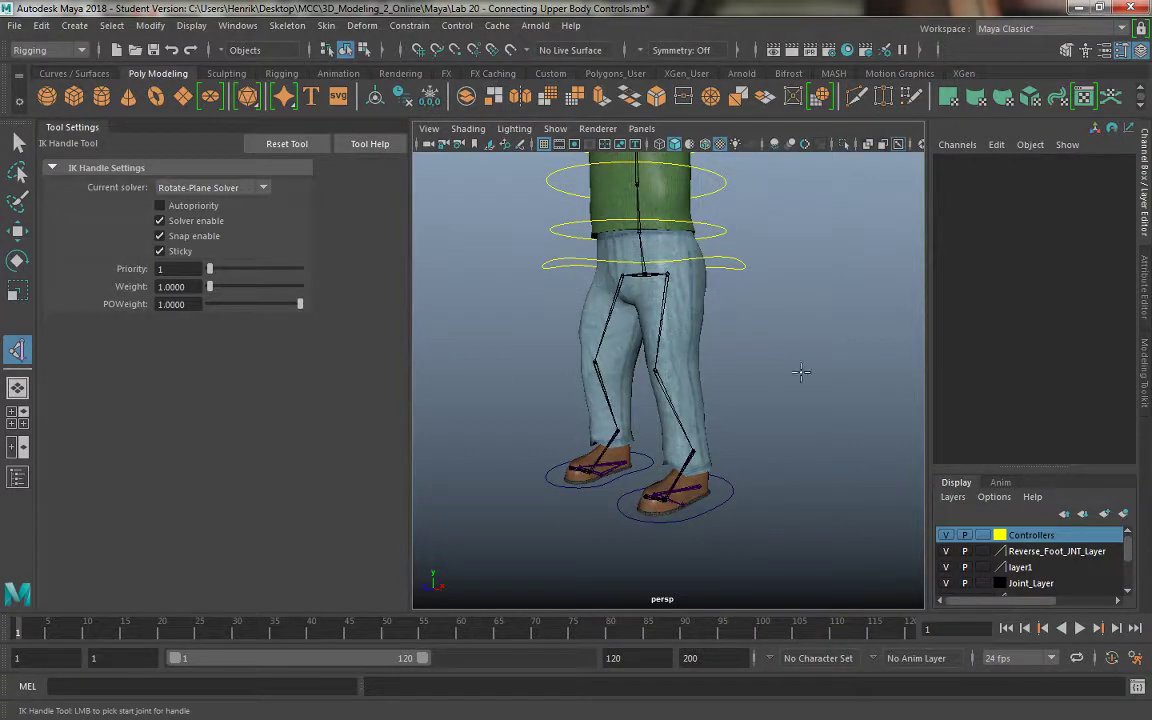
Step: Create the IK handle from L_Hip_JNT to the left ankle and hide Reverse_Foot_INT_Layer
mouse_move(722, 333)
left_mouse_down("alt")
mouse_move(748, 371)
mouse_move(730, 437)
mouse_move(640, 200)
left_mouse_up("alt")
scroll(730, 437, "up", 5)
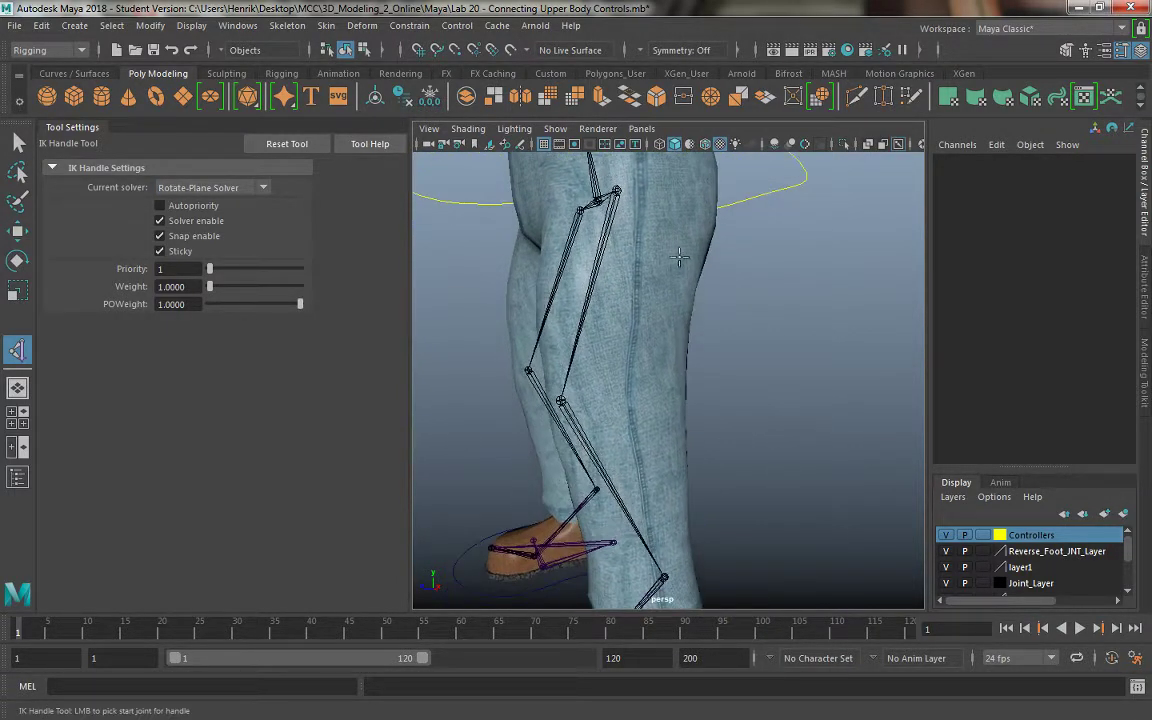
left_click(562, 174)
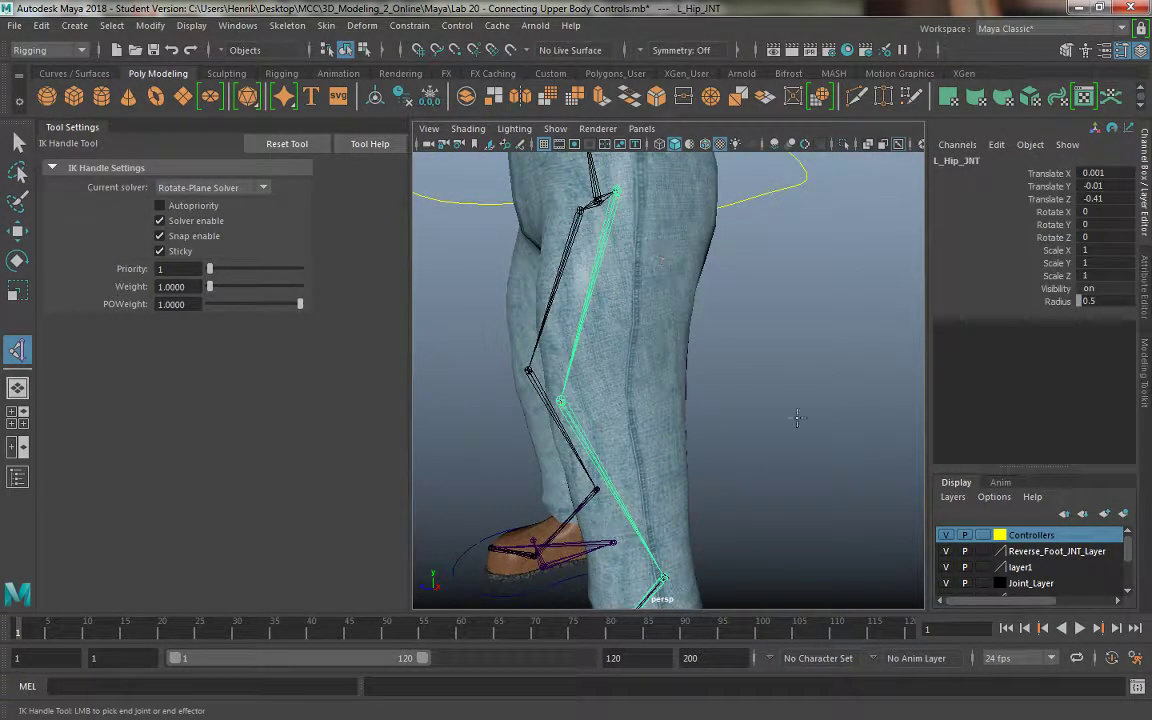
middle_click_drag(792, 419, 801, 332, "alt")
left_click_drag(801, 332, 725, 427, "alt")
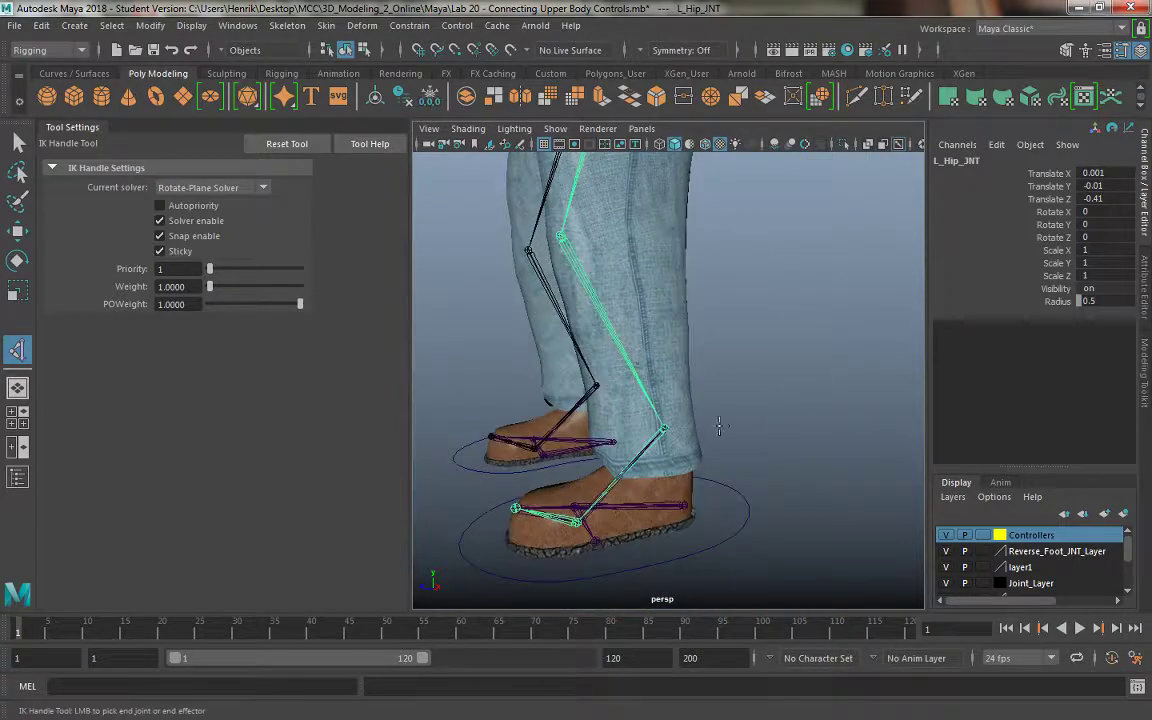
left_click(947, 551)
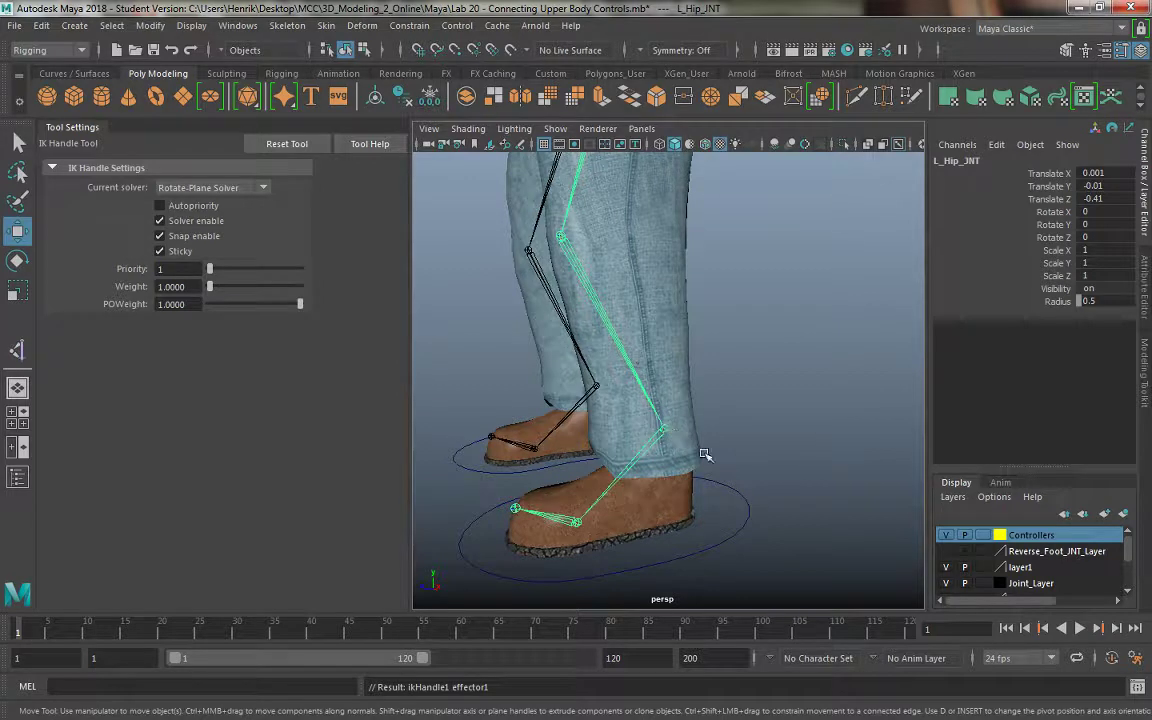
Step: Rename ikHandle1 to L_IK_Ankle_Handle in the Channel Box and deselect it
key("w")
left_click_drag(784, 419, 787, 421, "alt")
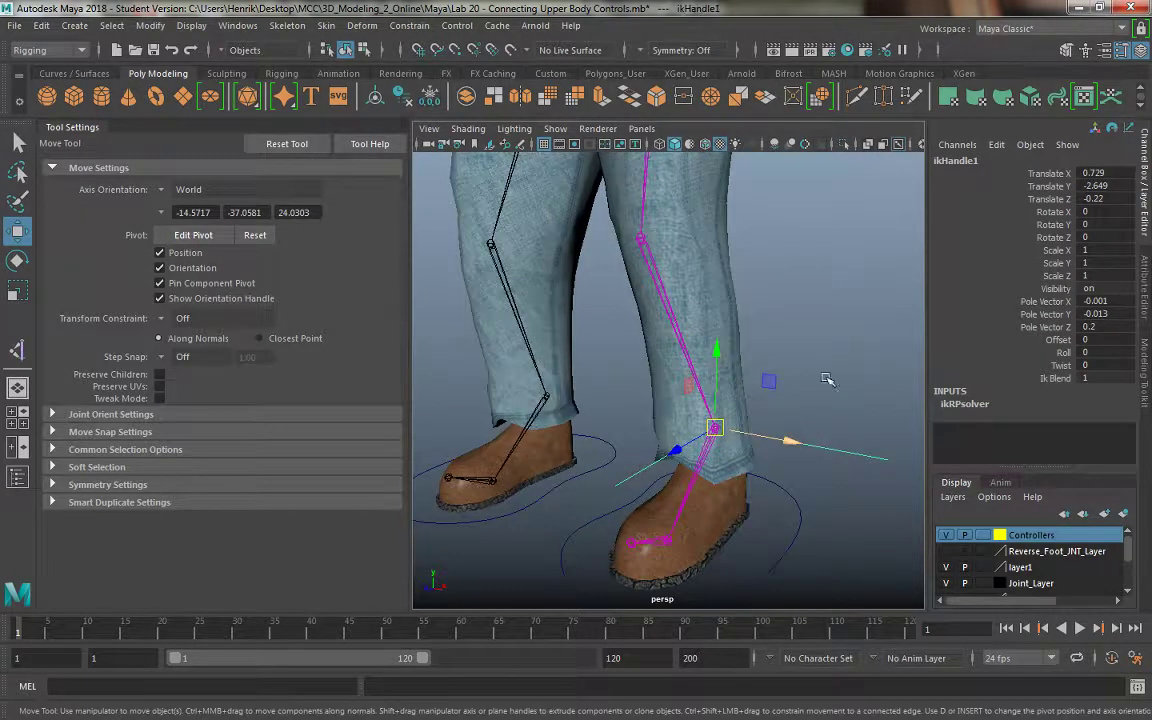
double_click(957, 161)
type("L_IK_Ankle_")
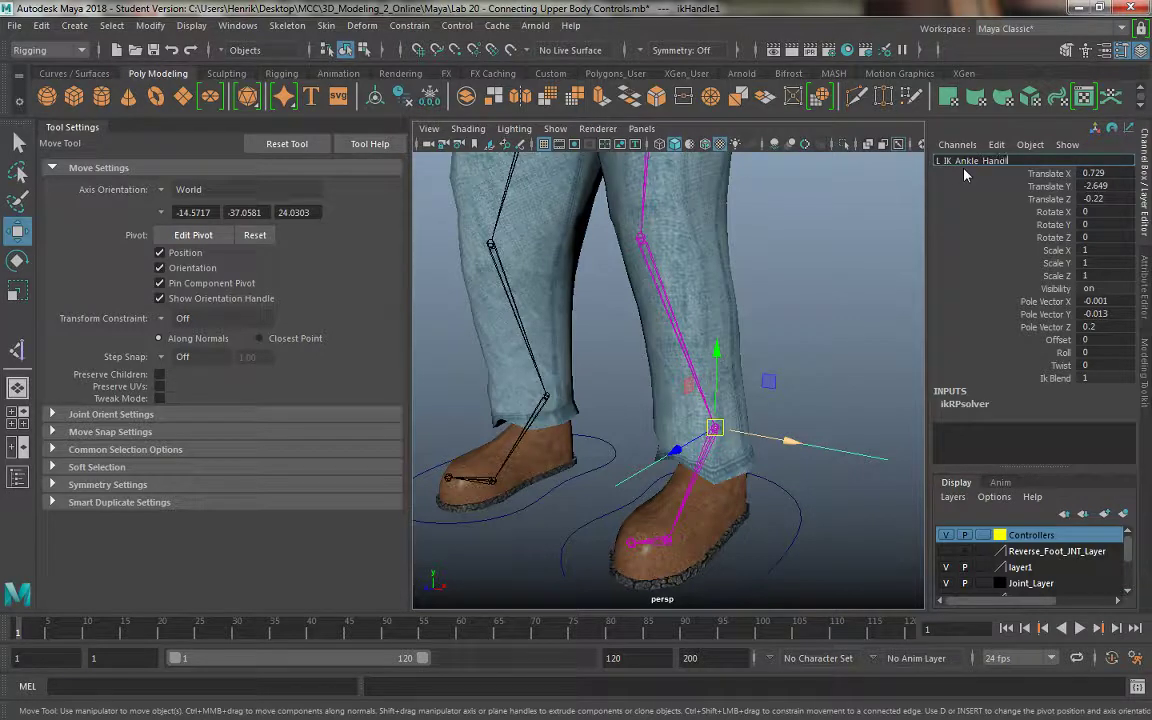
type("andle")
key("Return")
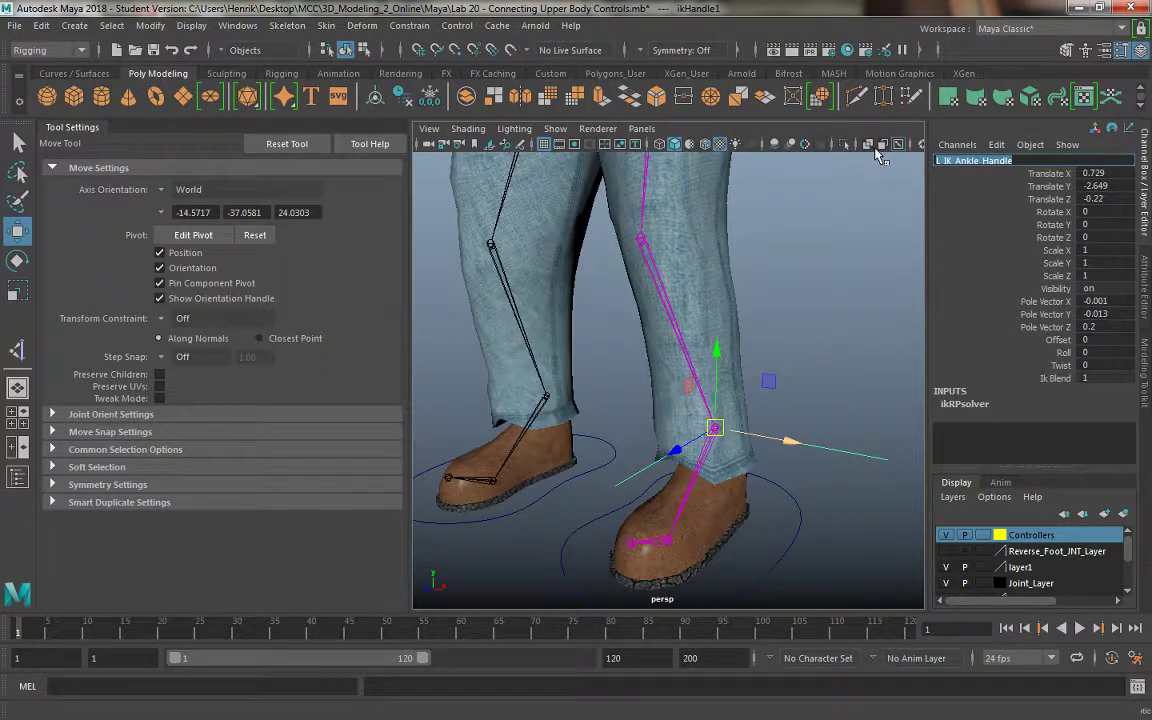
left_click(816, 418)
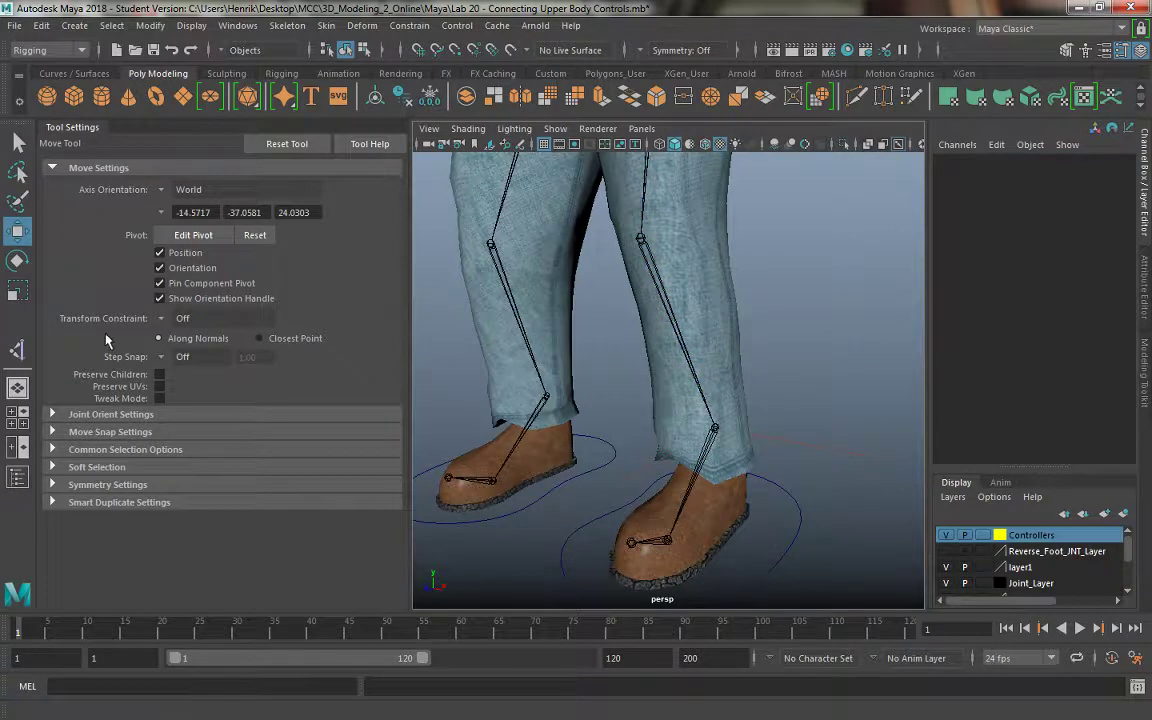
Step: Create an IK handle from the left ankle joint to the ball joint
left_click(17, 348)
scroll(782, 365, "up", 5)
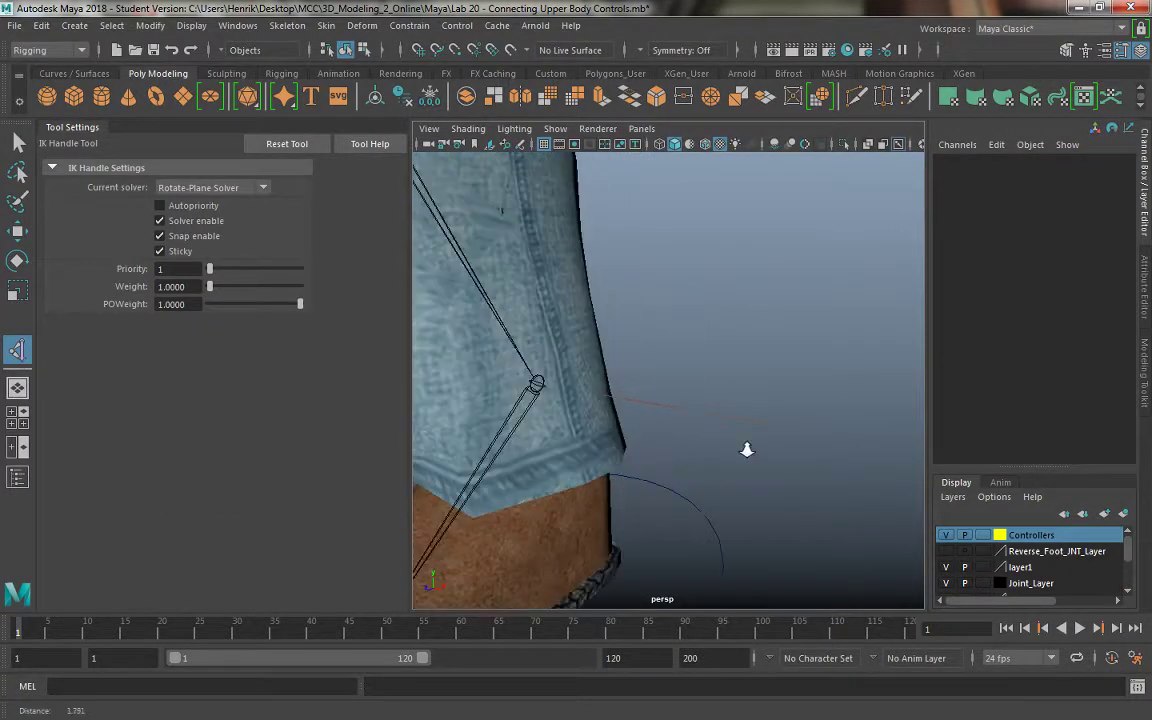
left_click(530, 383)
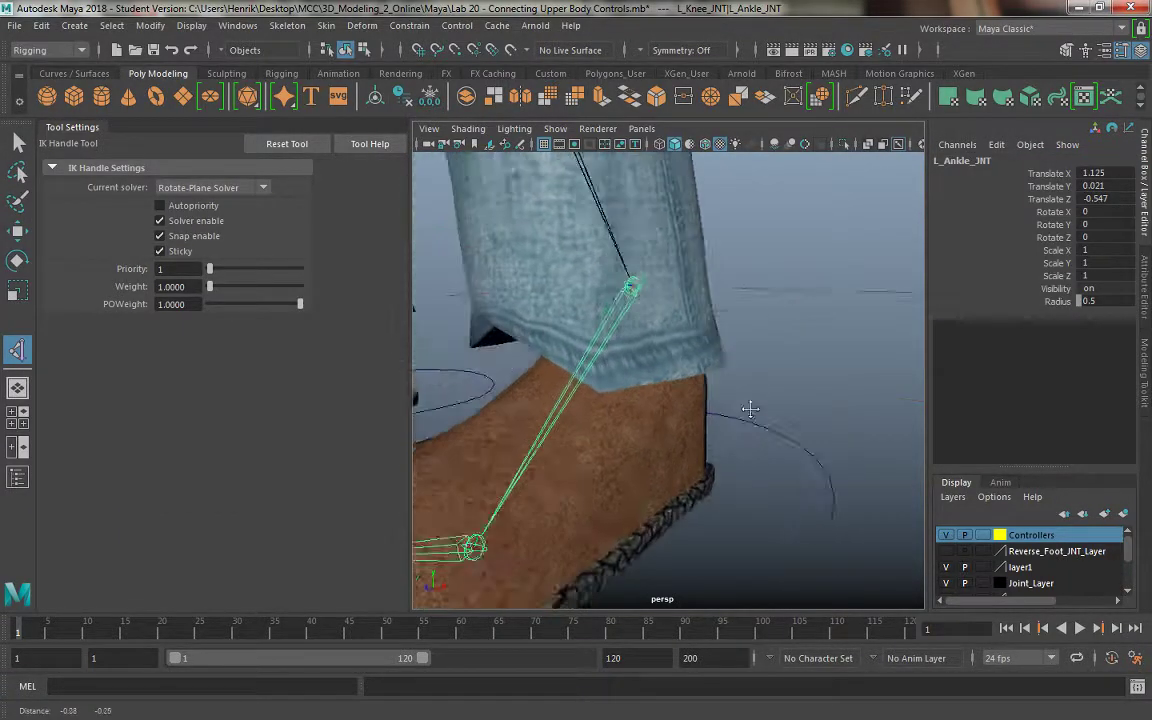
left_click_drag(607, 507, 533, 488, "alt")
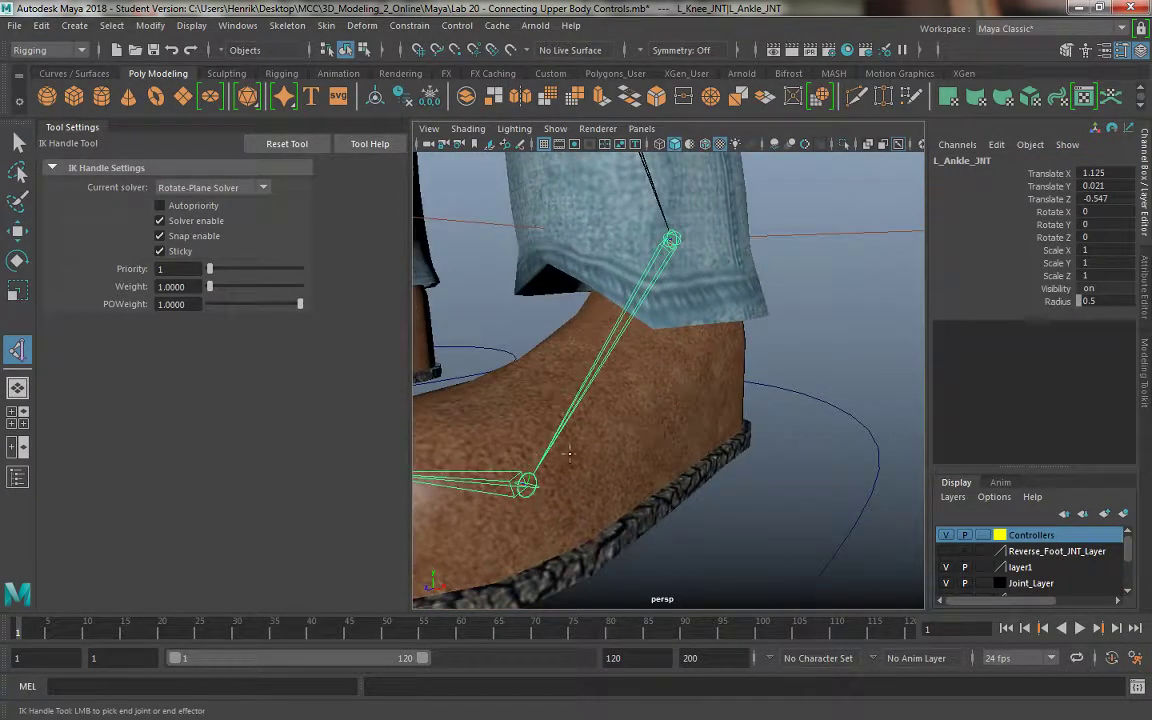
left_click(527, 486)
Step: Rename the ankle-to-ball handle L_IK_Ball_Toe_Handle and clear the selection
double_click(955, 160)
type("L_Ik_Ankle_Handle")
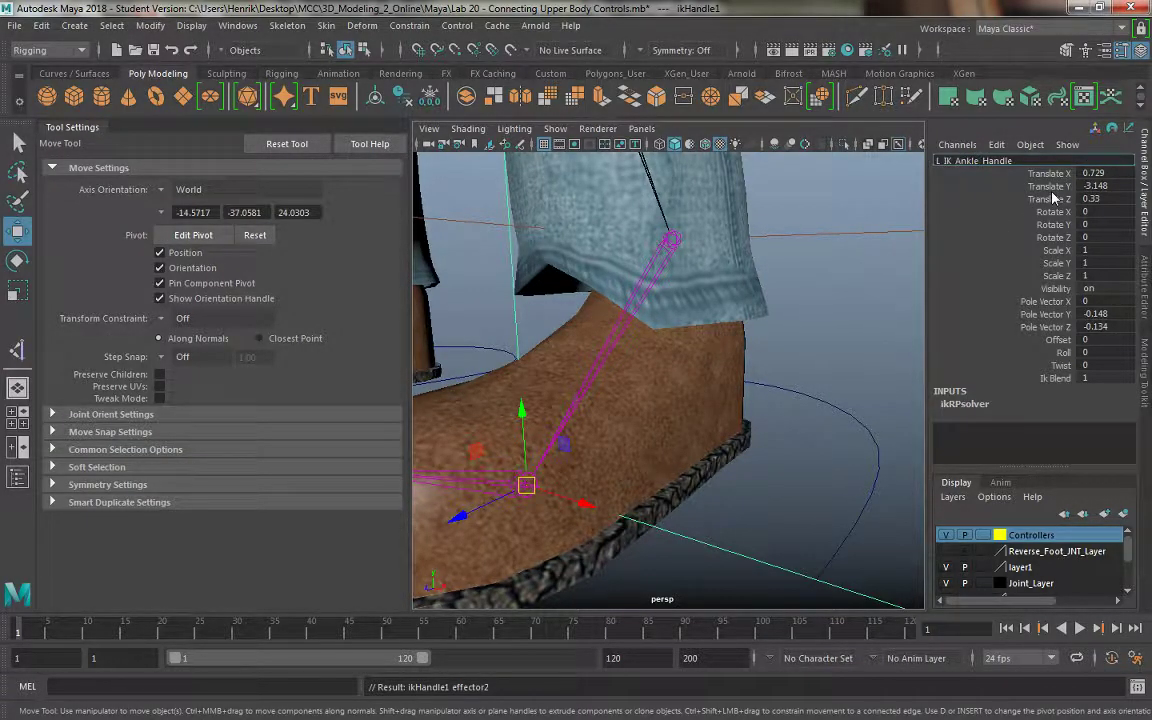
key("BackSpace")
key("BackSpace")
key("BackSpace")
type("Ball")
key("BackSpace")
key("BackSpace")
key("BackSpace")
type("oe")
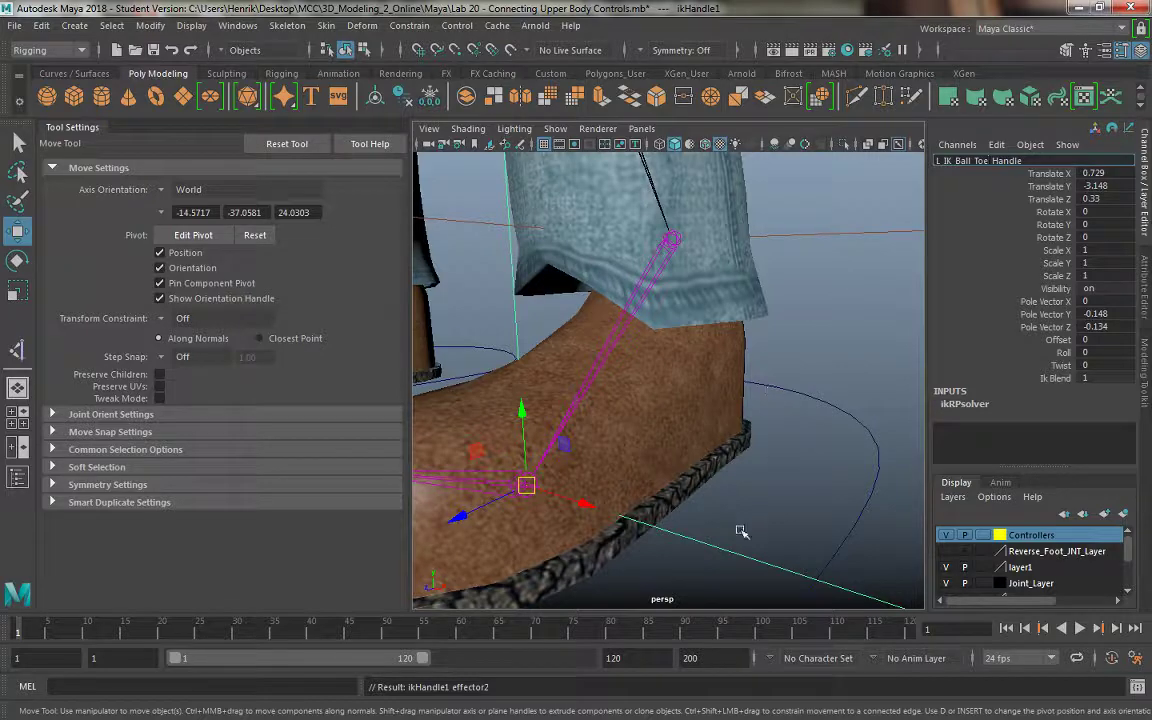
key("Return")
left_click_drag(746, 509, 847, 444, "alt")
left_click(732, 418)
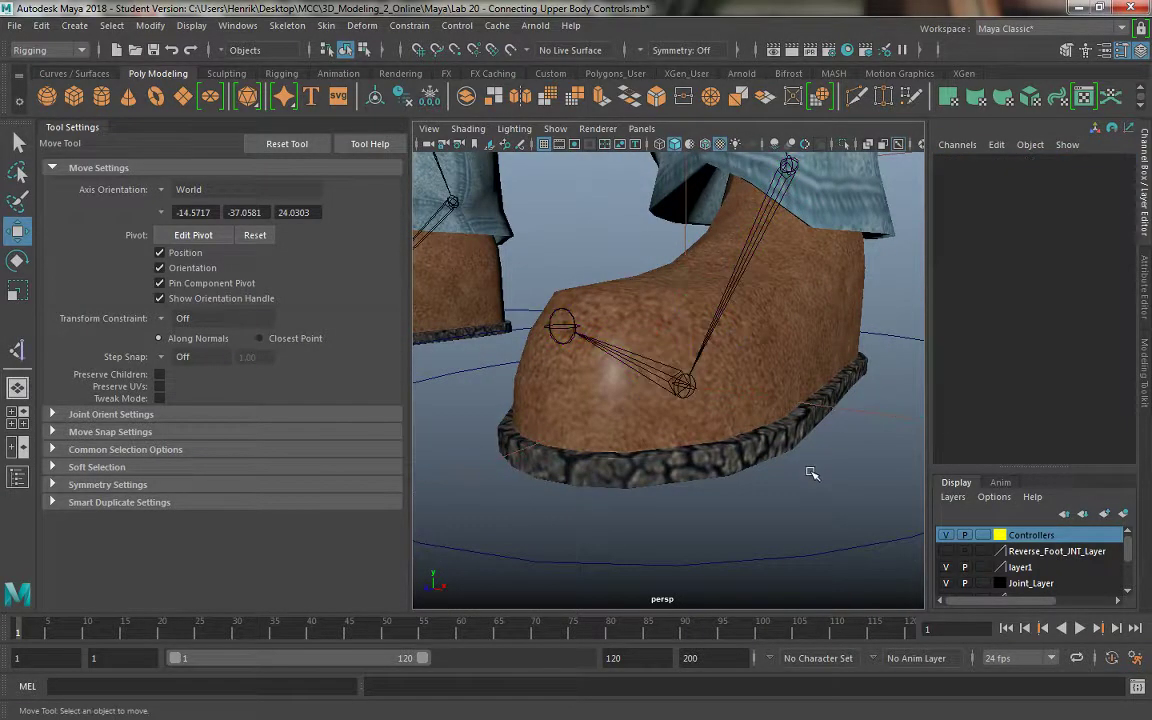
scroll(720, 400, "down", 3)
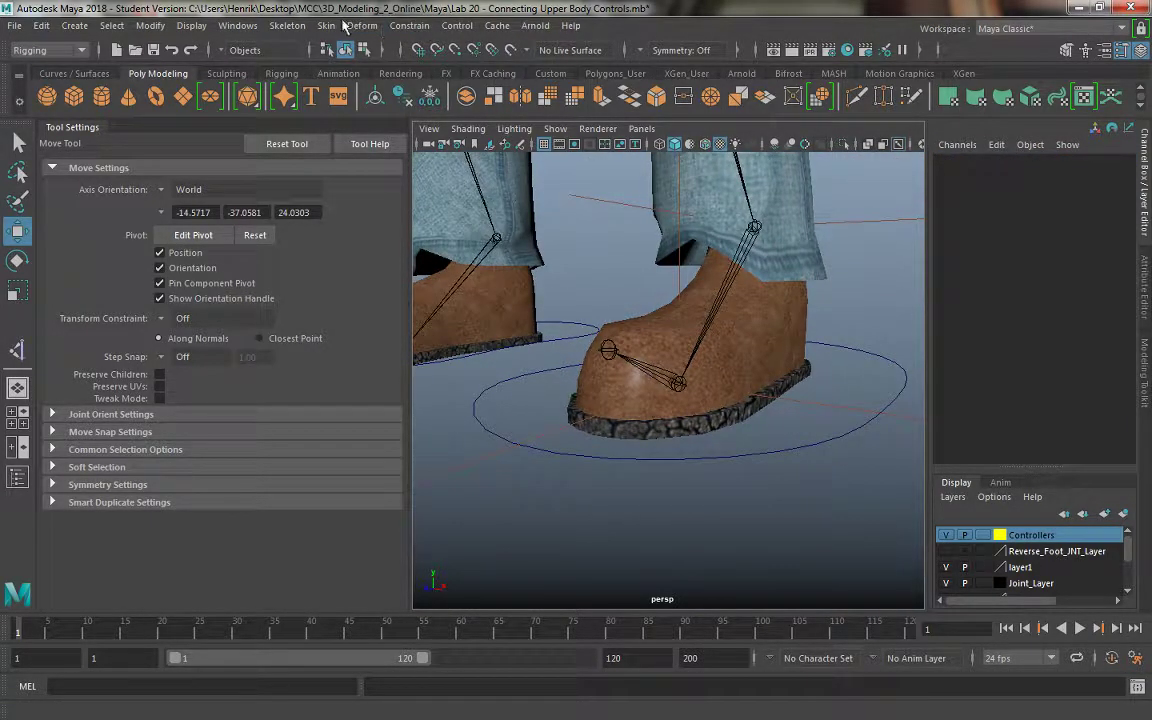
Step: Create an IK handle from the left ball joint to the toe and begin renaming it L_IK_Toe_Handle
left_click(286, 27)
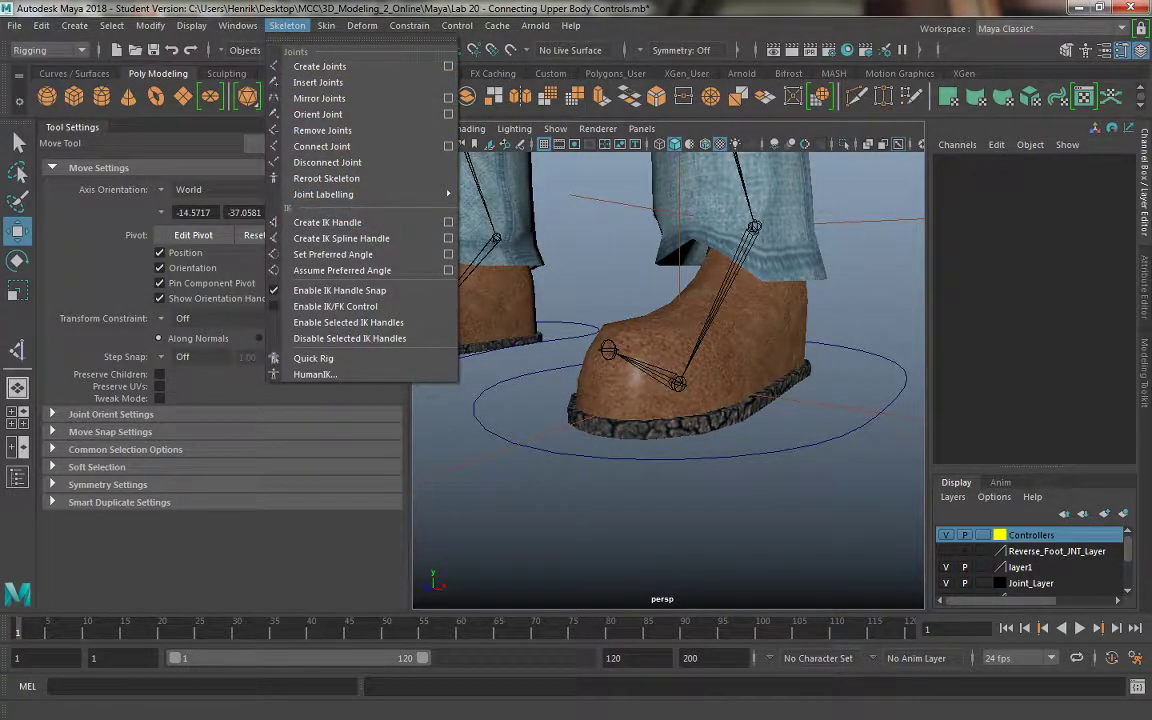
left_click(22, 354)
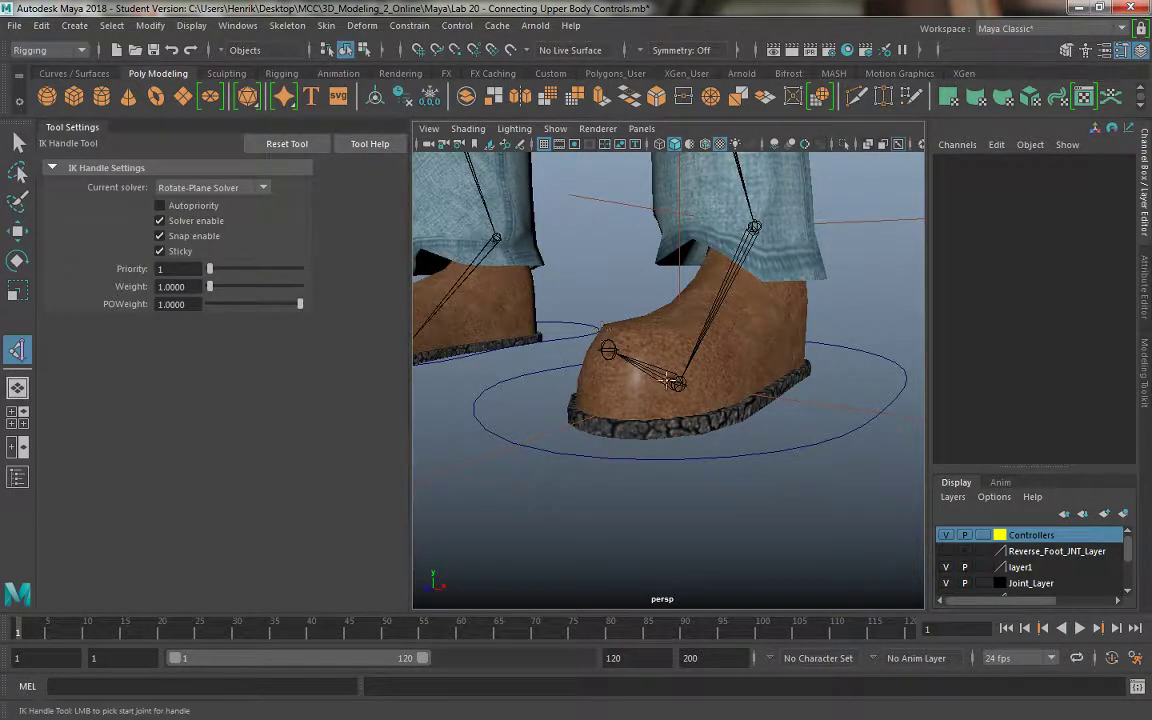
left_click(678, 383)
left_click(608, 349)
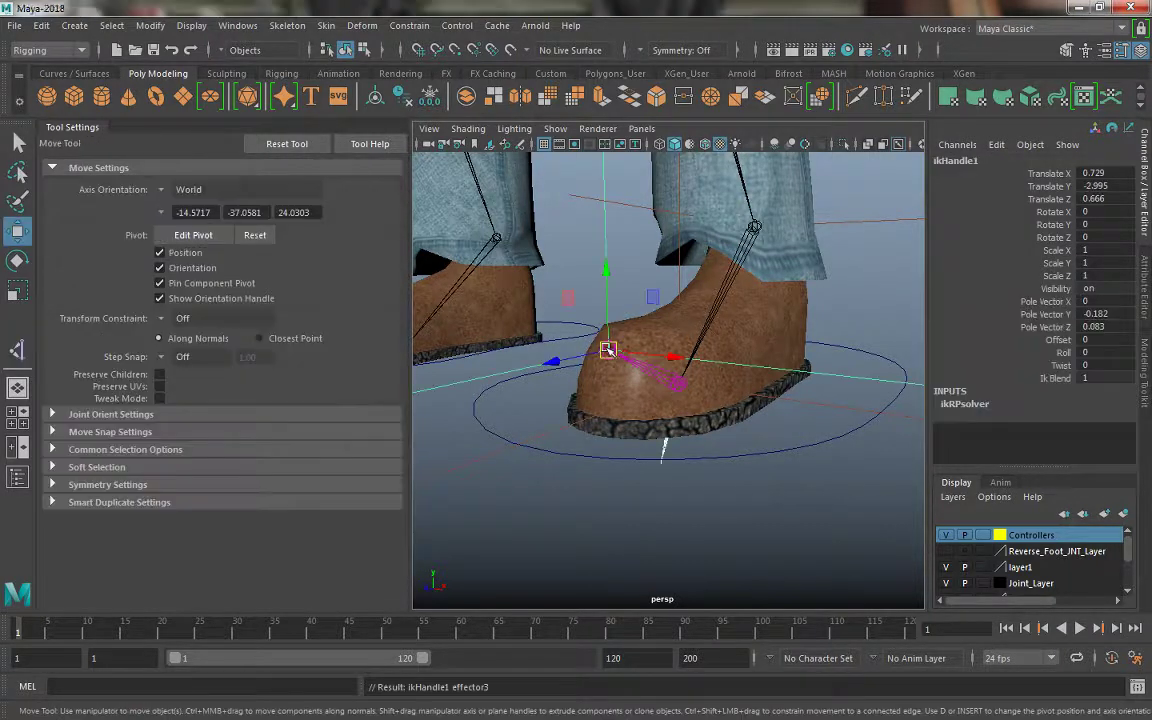
double_click(955, 161)
type("L_IK_Ankle_Handle")
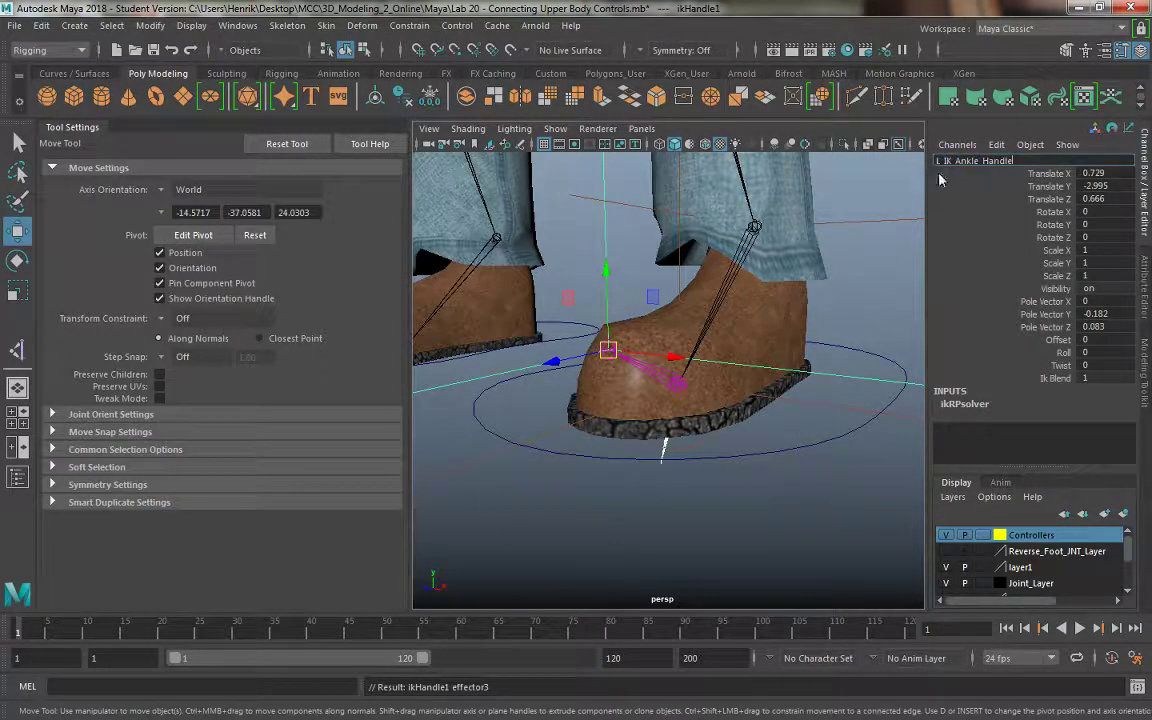
key("Left")
key("Left")
key("Left")
key("BackSpace")
key("BackSpace")
key("BackSpace")
Step: Create an IK handle from R_Hip_JNT to the right ankle and name it R_IK_Ankle_Handle
left_click(903, 462)
mouse_move(903, 462)
left_mouse_down("alt")
mouse_move(792, 504)
mouse_move(746, 334)
mouse_move(684, 298)
mouse_move(700, 400)
left_mouse_up("alt")
mouse_move(700, 400)
right_mouse_down("alt")
mouse_move(710, 316)
mouse_move(689, 311)
right_mouse_up("alt")
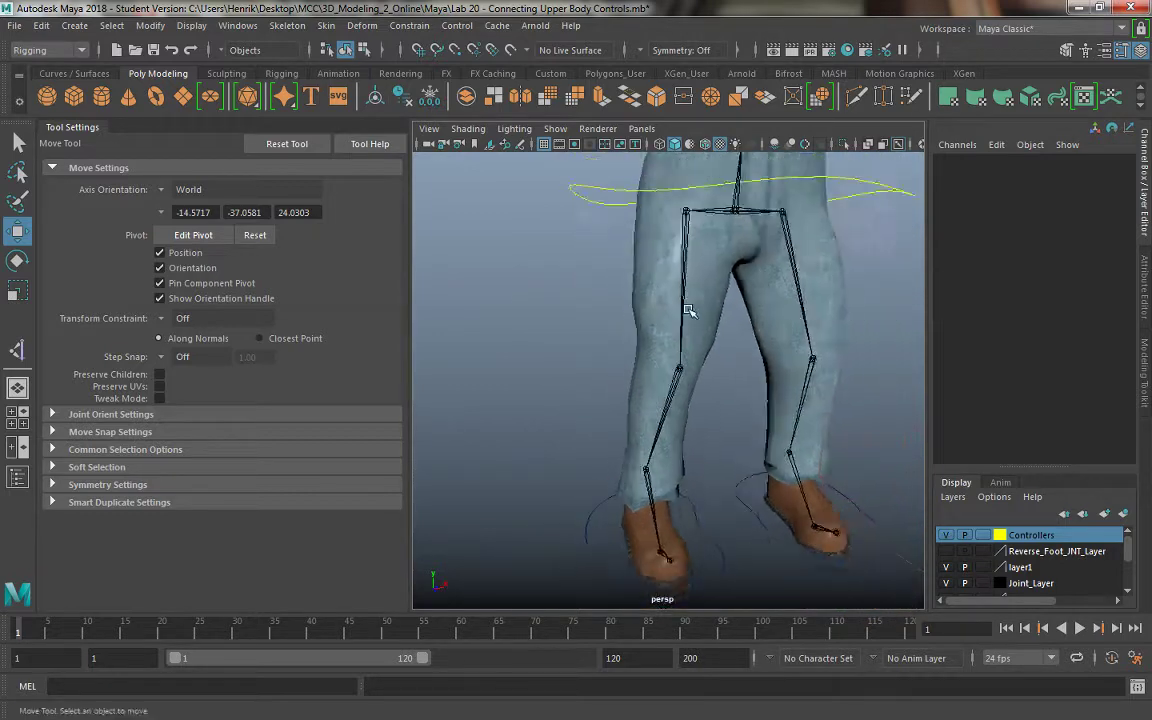
left_click_drag(689, 311, 695, 310, "alt")
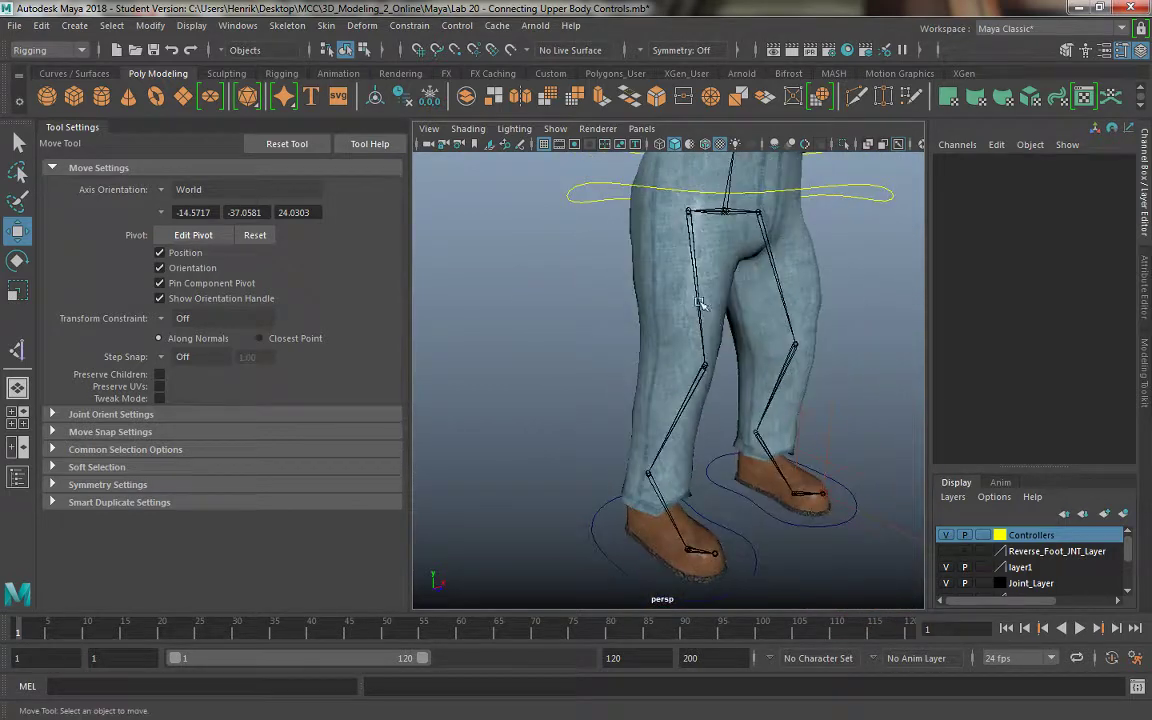
left_click(17, 349)
left_click(690, 207)
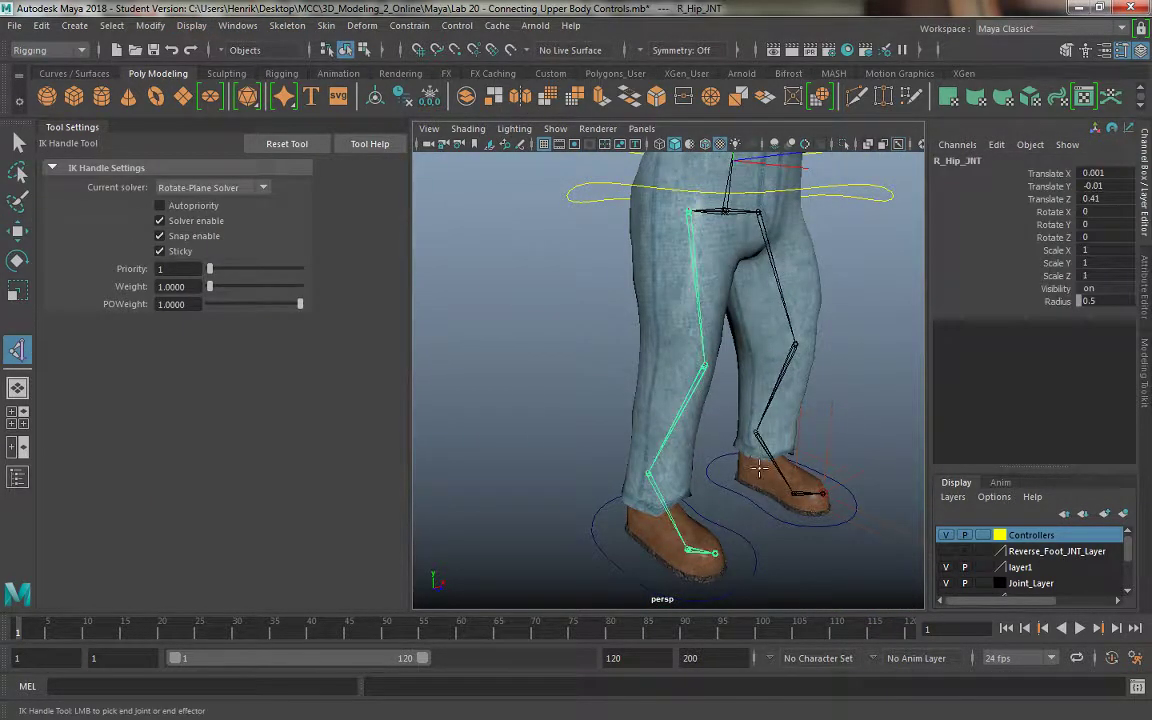
scroll(680, 410, "up", 3)
scroll(619, 443, "up", 3)
left_click(527, 425)
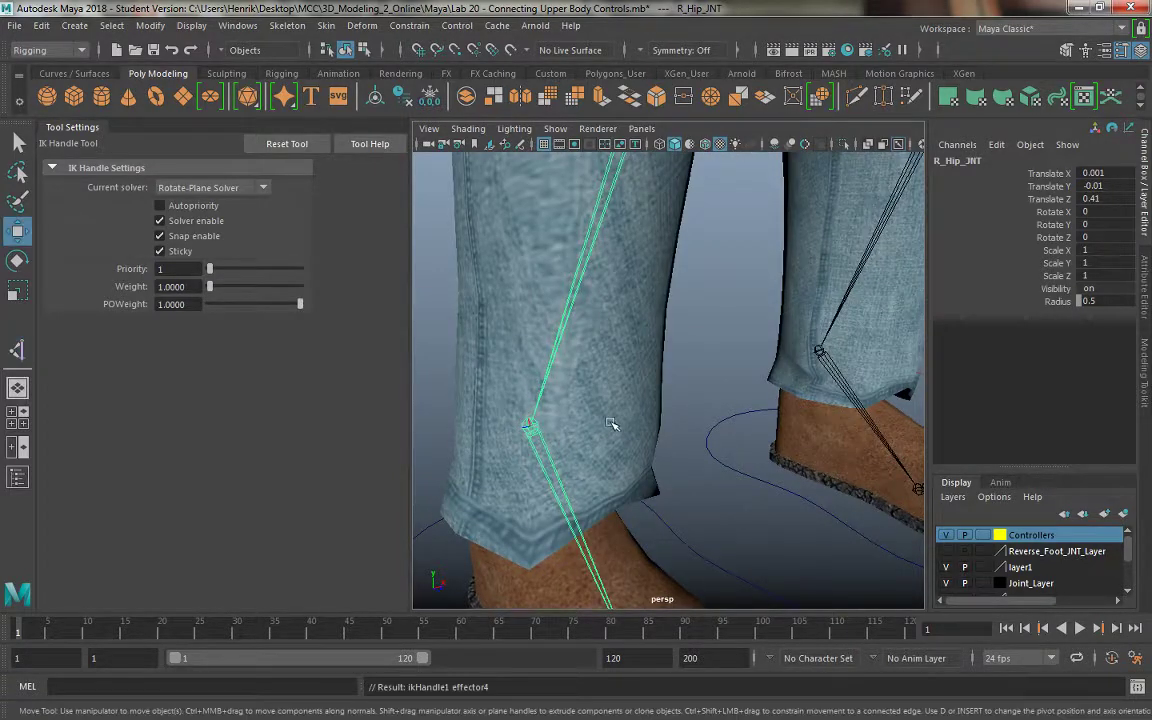
double_click(956, 160)
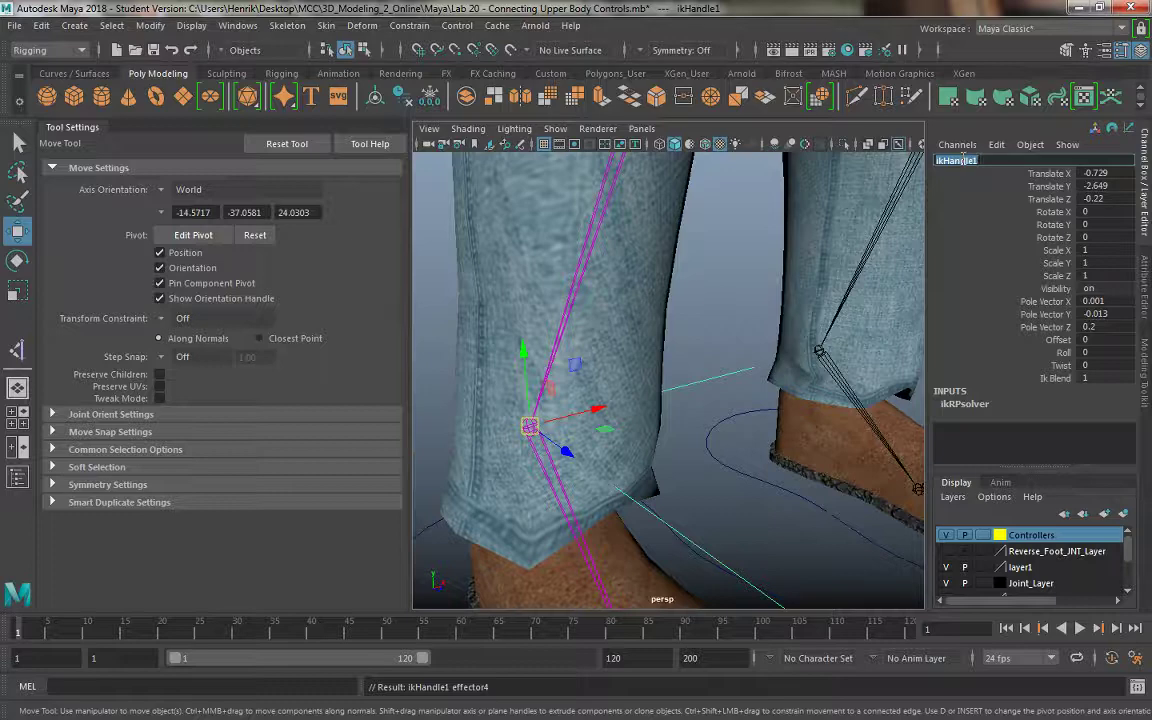
type("L_IK_Ankle_Handle")
key("Return")
Step: Create an IK handle from R_Ankle_JNT to the ball joint and name it as the right ball handle
left_click(18, 350)
left_click(530, 427)
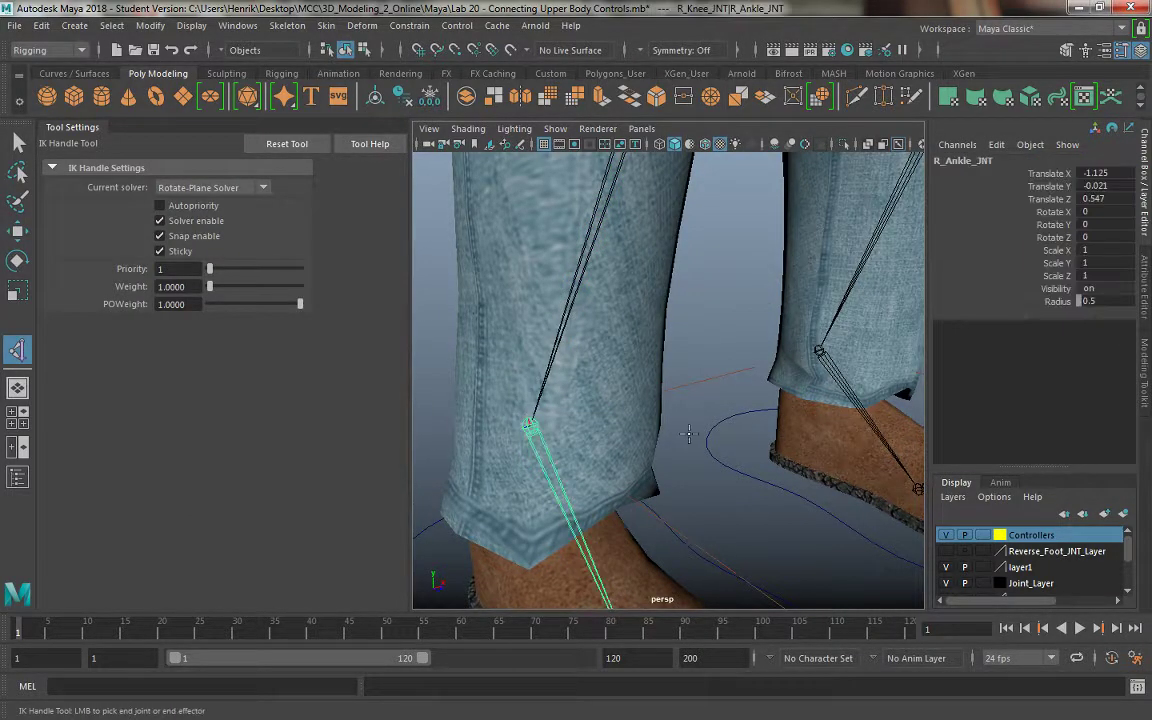
middle_click_drag(701, 409, 701, 281, "alt")
left_click(646, 519)
key("w")
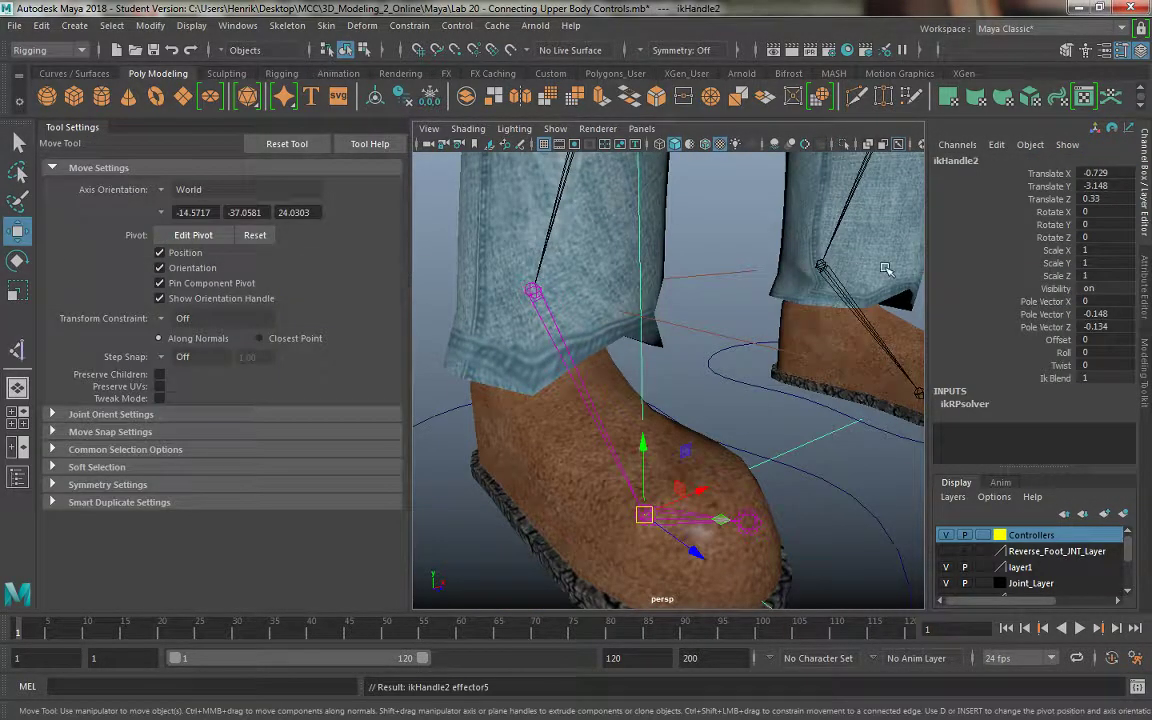
type("L_Ankle_Handle")
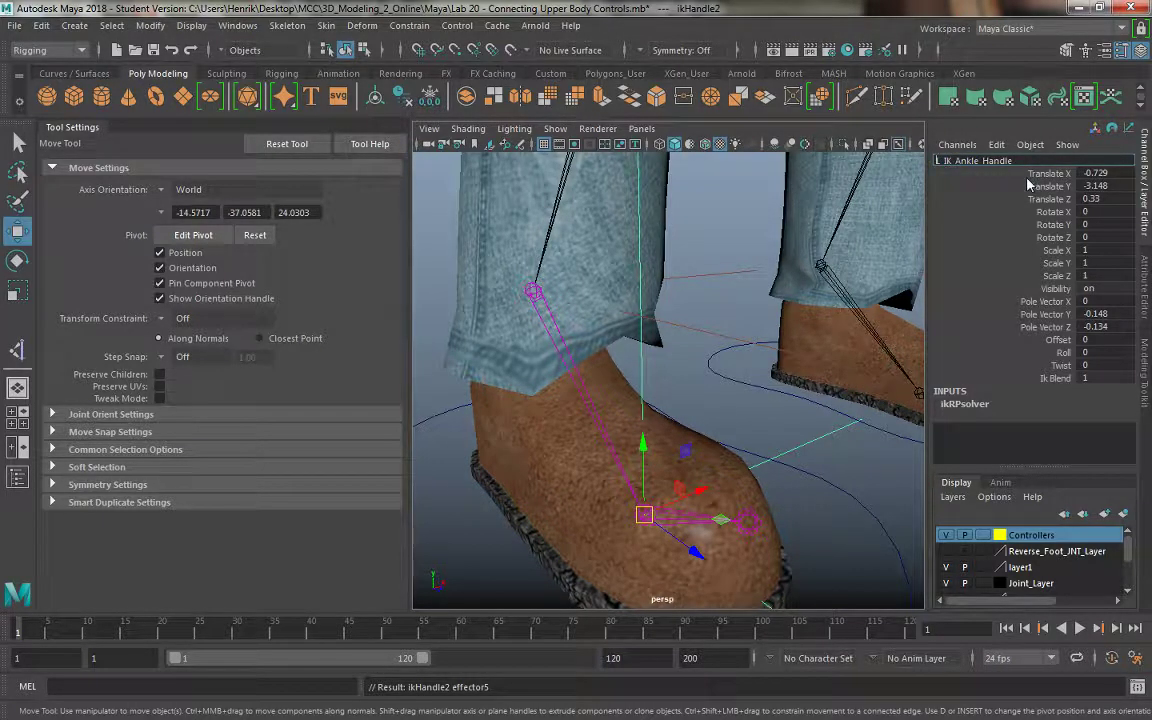
type("R")
key("BackSpace")
key("BackSpace")
key("BackSpace")
type("Ball")
Step: Create an IK handle from the right ball joint to the toe and rename it R_IK_Toe_Handle
left_click(17, 350)
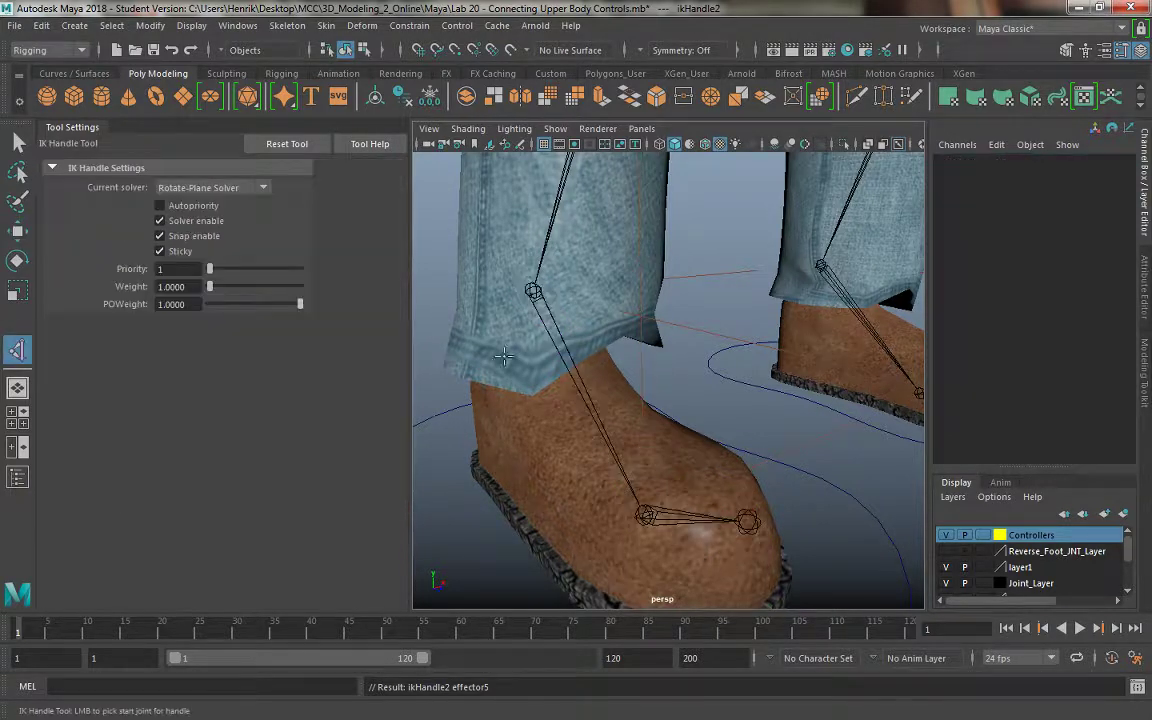
left_click(645, 516)
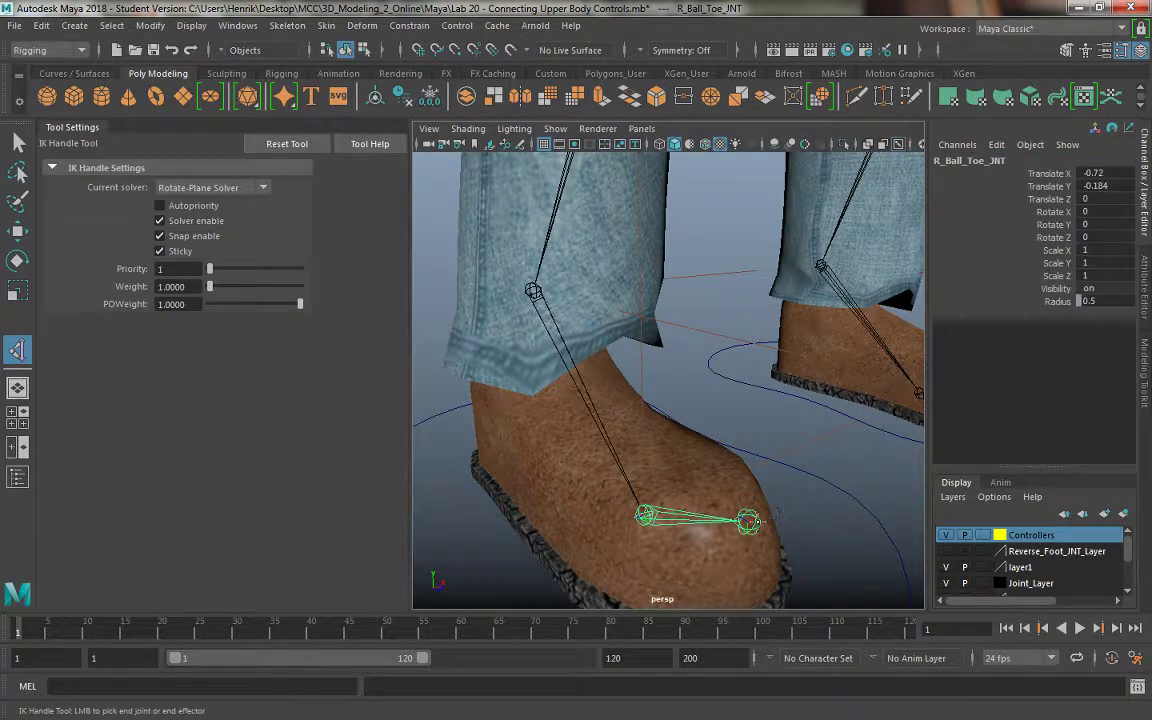
left_click(749, 521)
double_click(965, 160)
type("L_IkAnkle_Handle")
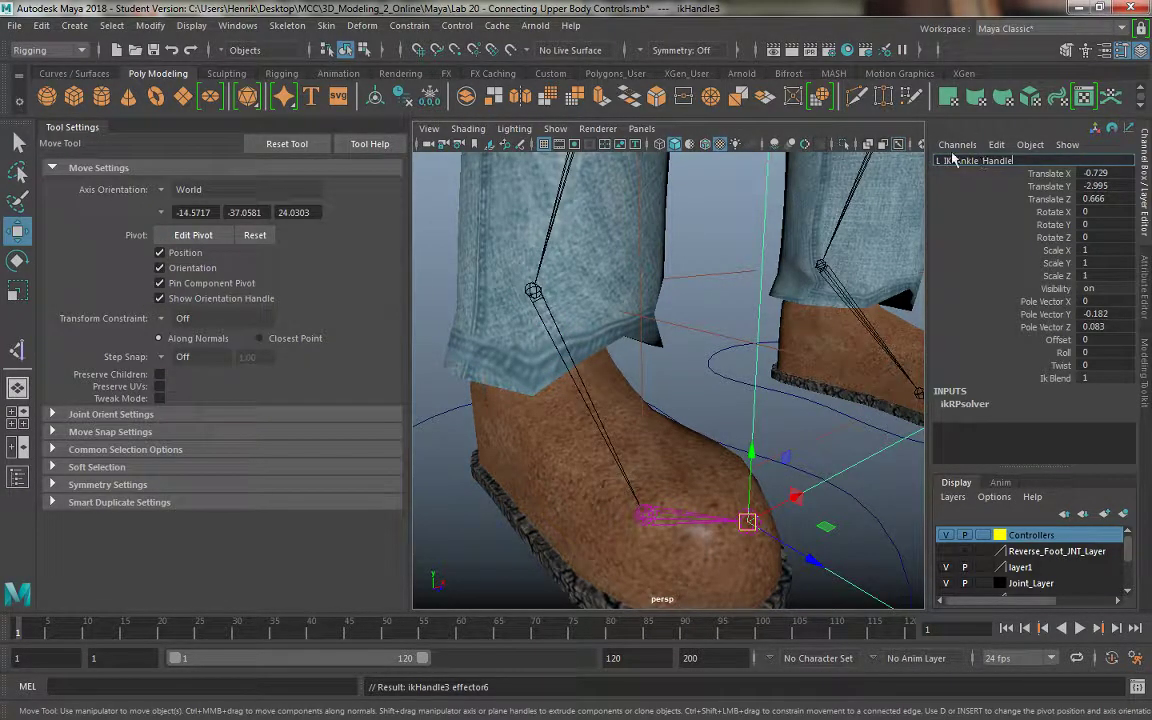
type("R")
key("BackSpace")
key("BackSpace")
key("BackSpace")
type("Toe")
Step: Frame the left foot and turn Reverse_Foot_INT_Layer visibility back on
left_click(690, 262)
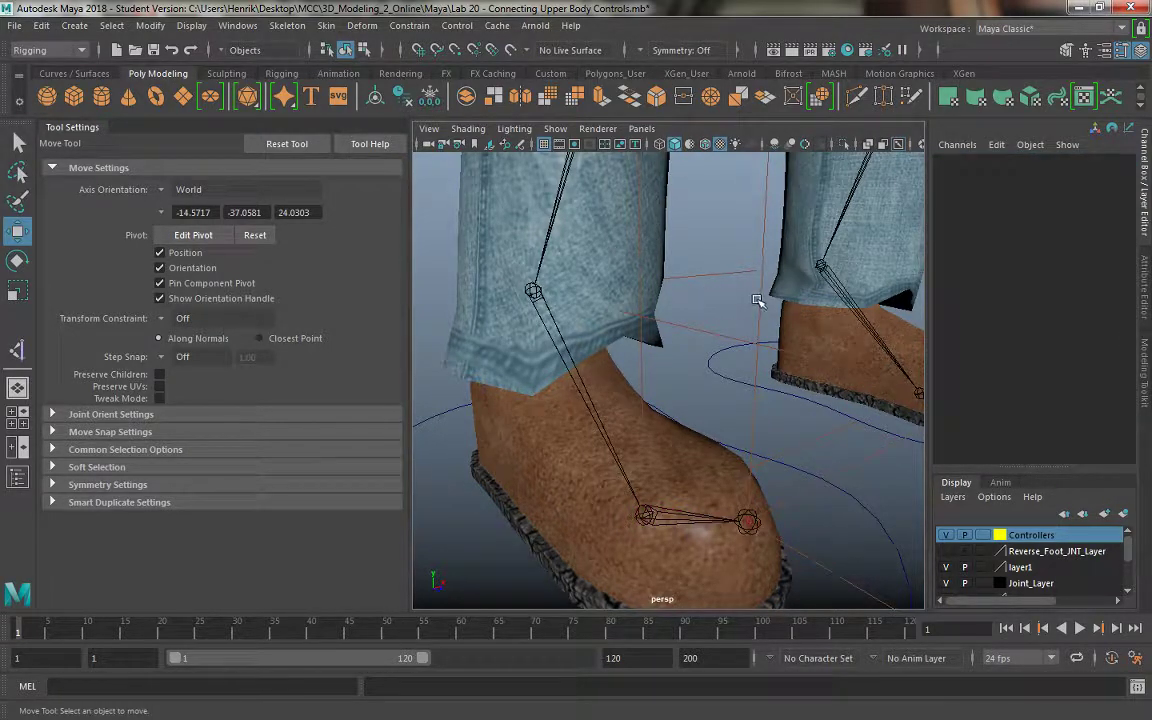
right_click_drag(672, 290, 634, 188, "alt")
mouse_move(634, 188)
left_mouse_down("alt")
mouse_move(674, 334)
mouse_move(751, 355)
mouse_move(740, 416)
mouse_move(663, 419)
mouse_move(728, 404)
left_mouse_up("alt")
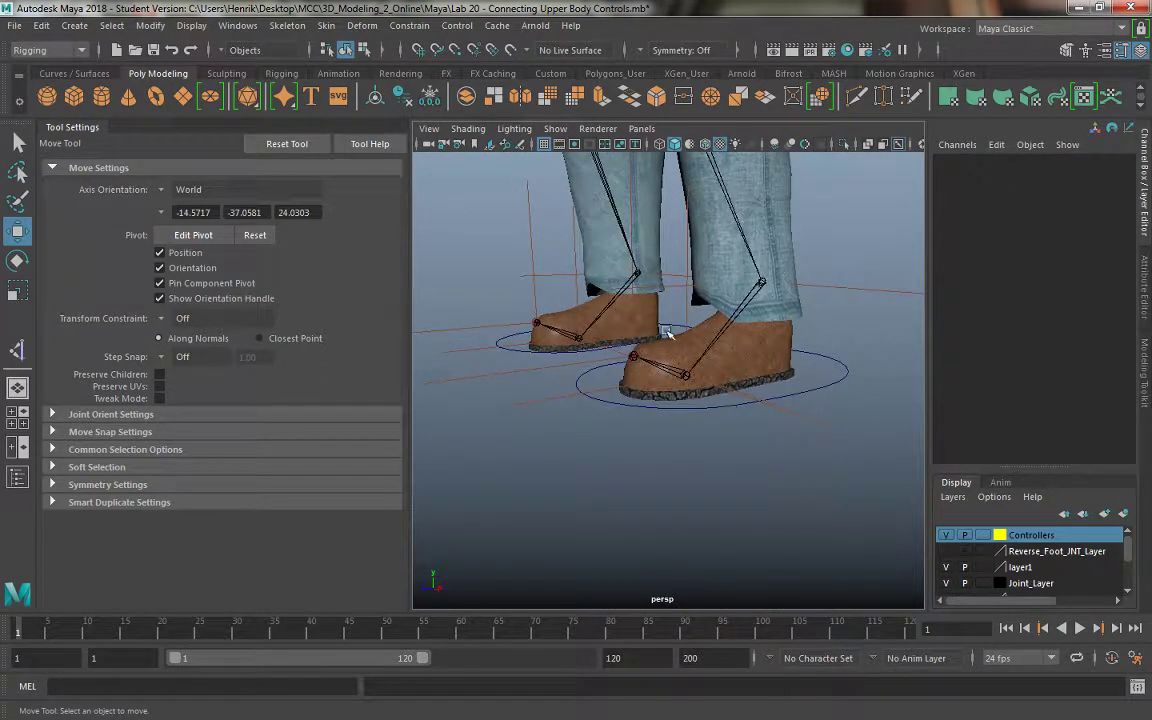
left_click_drag(706, 290, 760, 340, "alt")
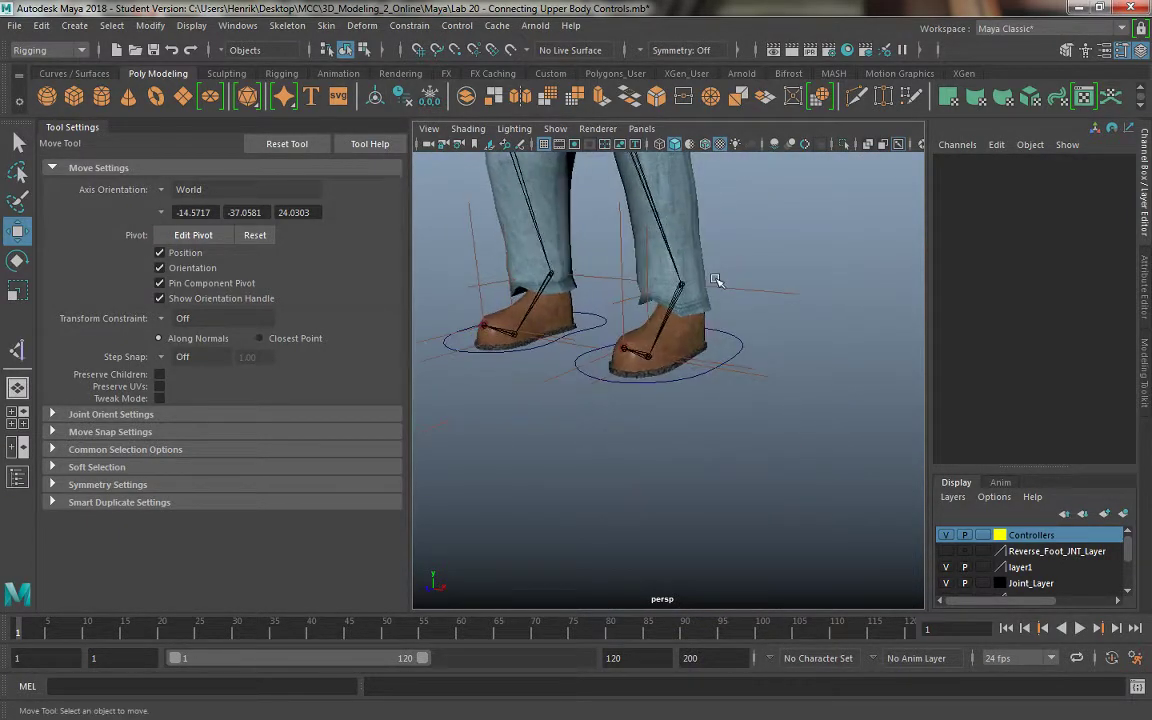
right_click_drag(760, 340, 801, 355, "alt")
left_click_drag(801, 355, 797, 373, "alt")
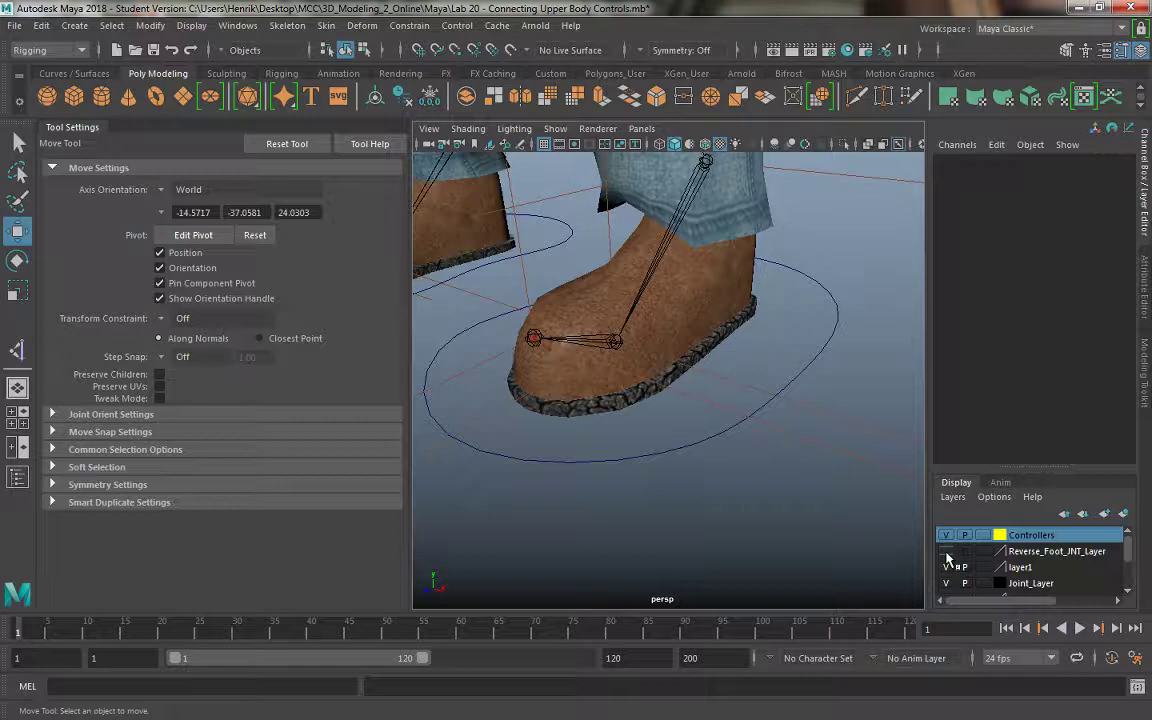
left_click(947, 552)
Step: Select L_IK_Ankle_Handle and dolly in close on it
mouse_move(725, 315)
left_mouse_down("alt")
mouse_move(787, 355)
mouse_move(745, 357)
mouse_move(796, 373)
left_mouse_up("alt")
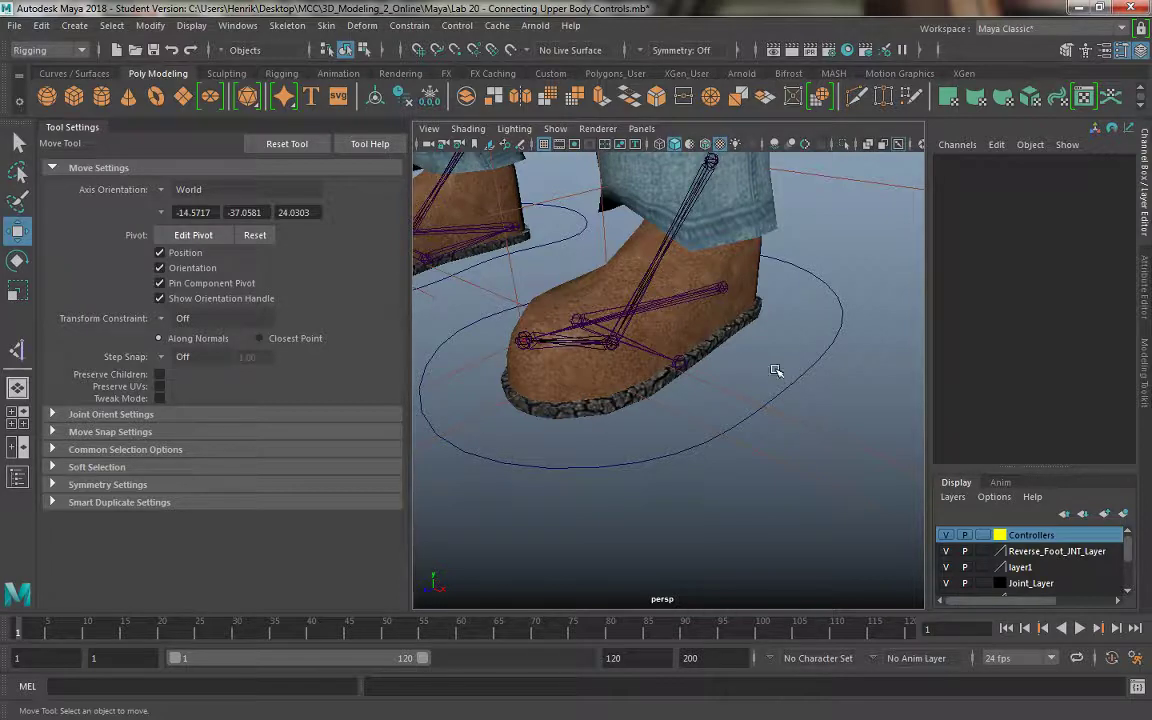
mouse_move(771, 373)
left_mouse_down("alt")
mouse_move(775, 437)
mouse_move(741, 225)
left_mouse_up("alt")
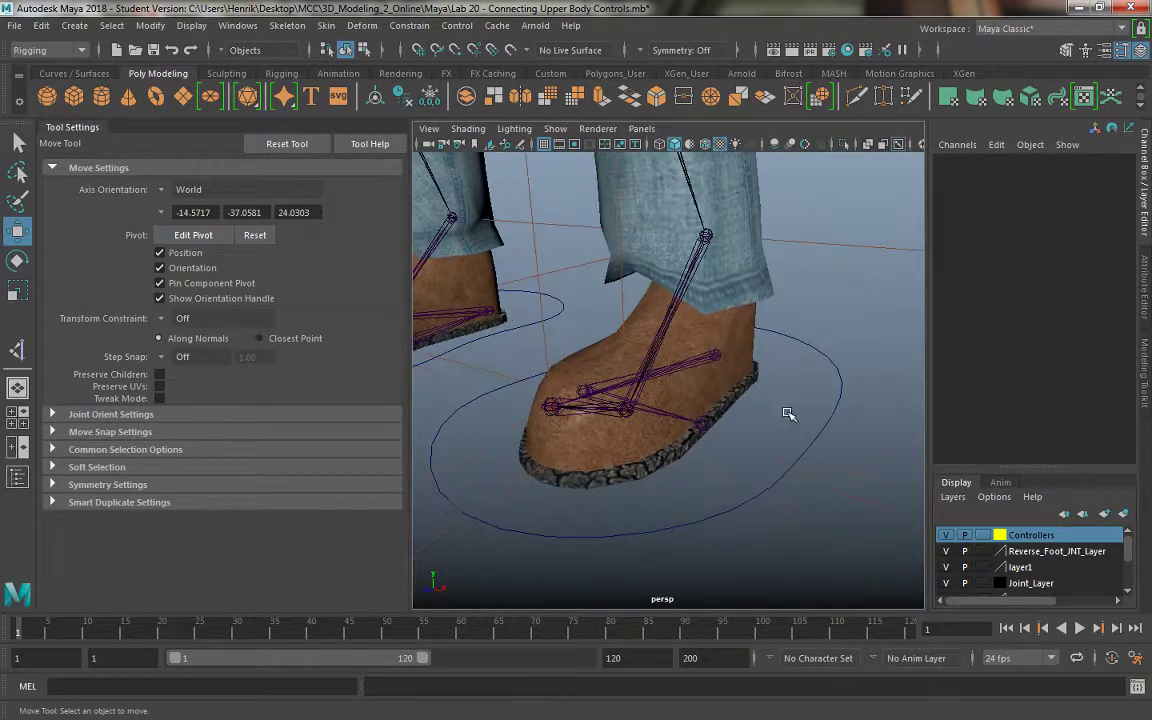
left_click(706, 236)
mouse_move(809, 303)
right_mouse_down("alt")
mouse_move(743, 360)
mouse_move(751, 404)
mouse_move(707, 308)
mouse_move(673, 303)
mouse_move(661, 367)
right_mouse_up("alt")
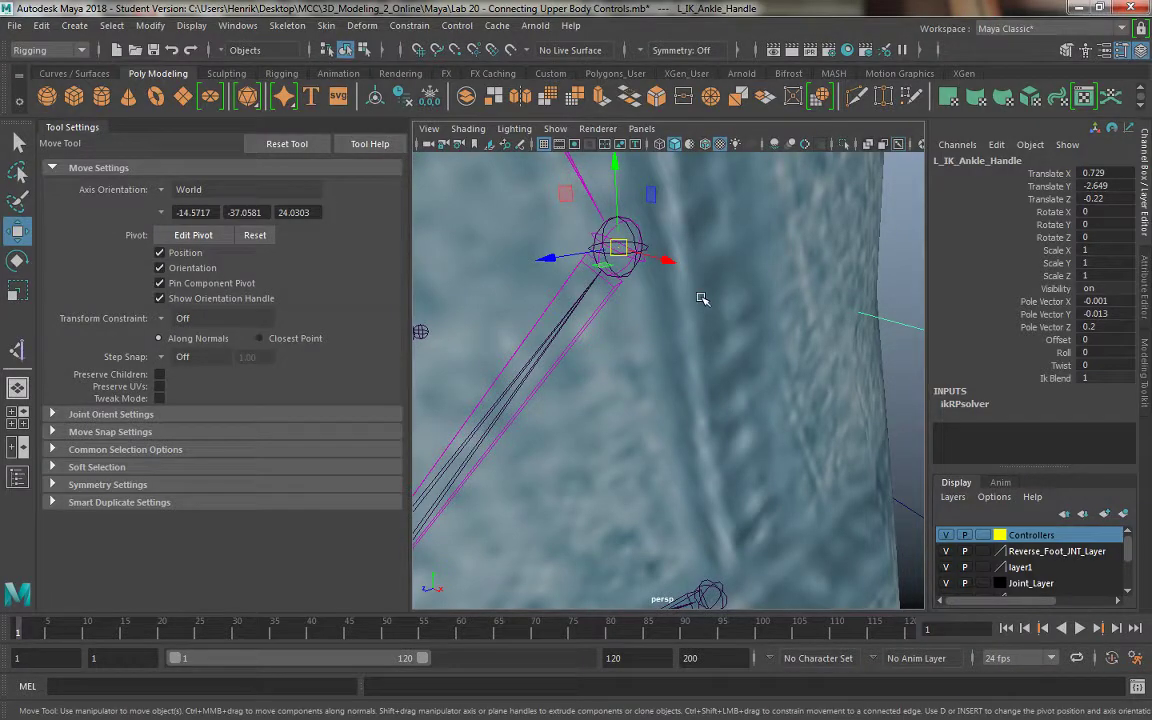
left_click_drag(630, 301, 632, 290, "alt")
key("Up")
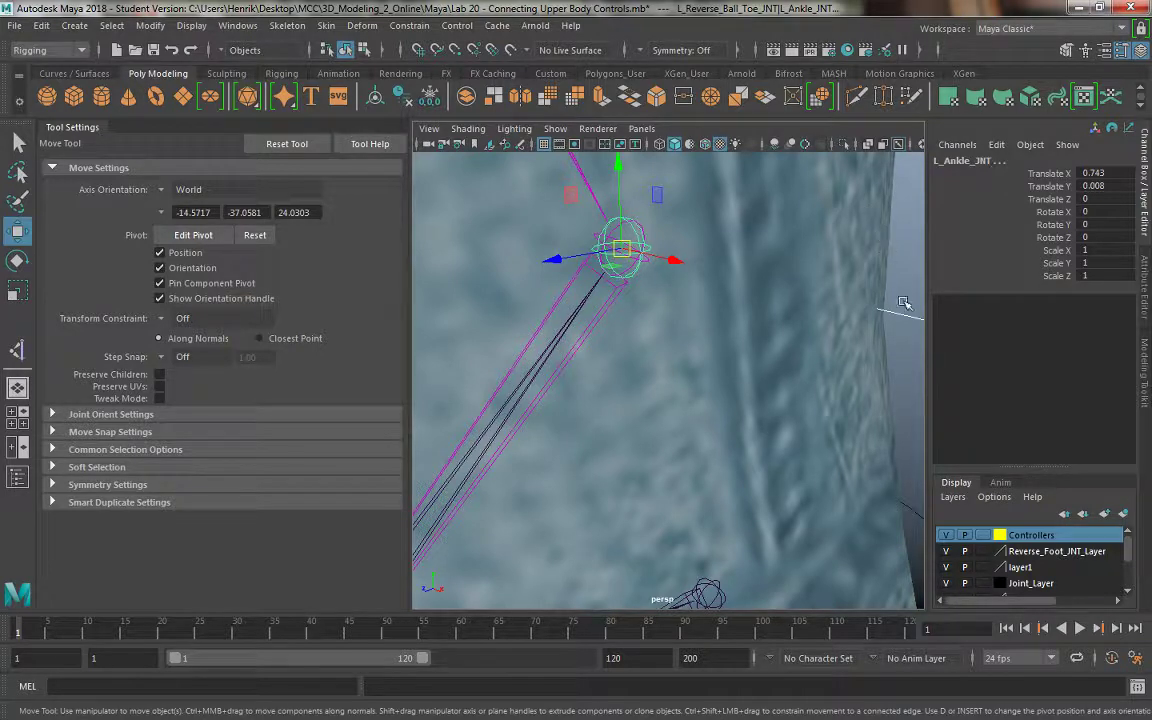
key("Down")
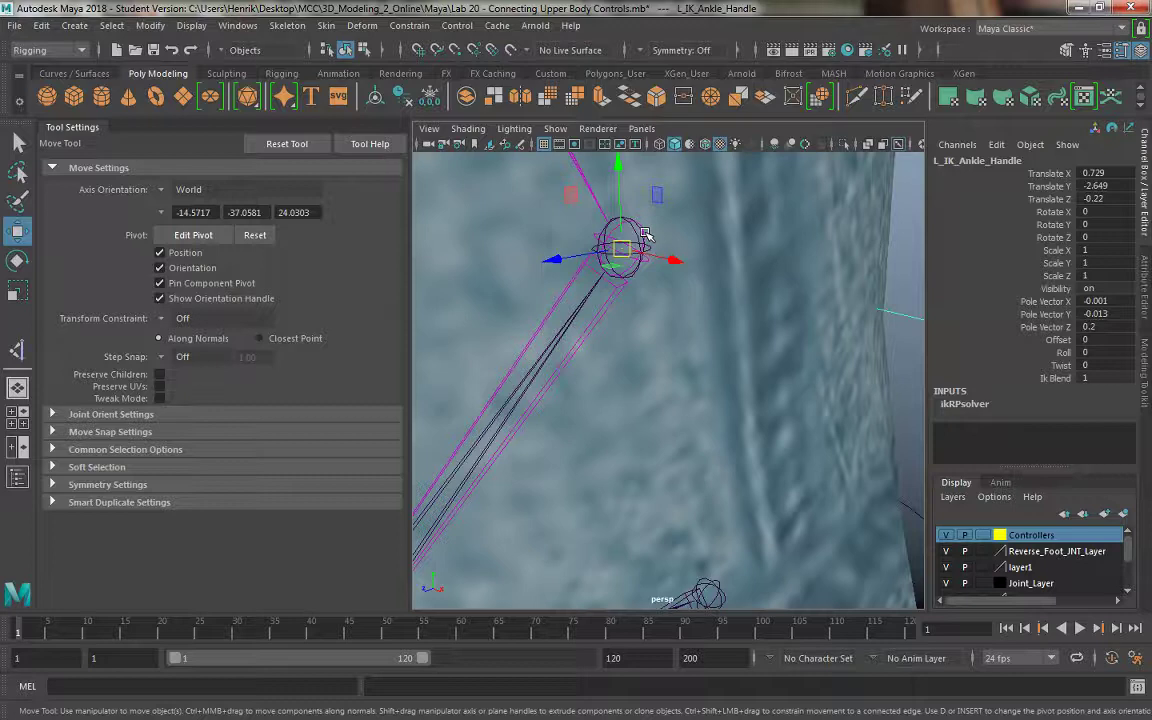
left_click(946, 551)
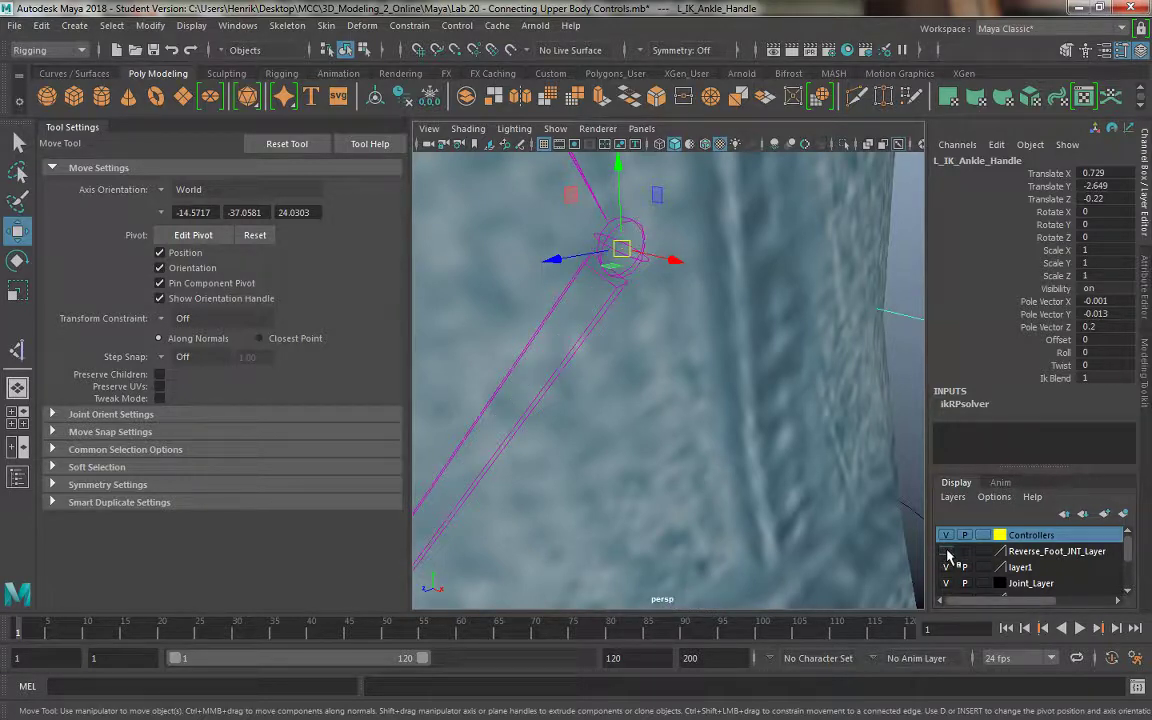
left_click(947, 551)
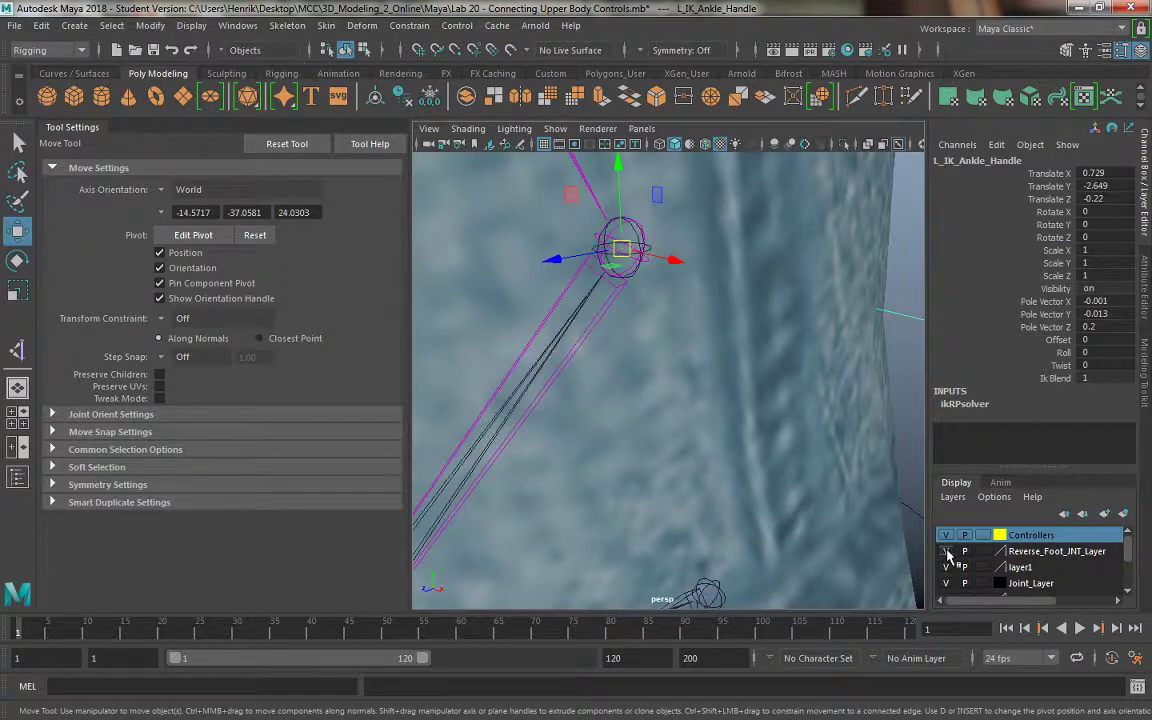
left_click(636, 277)
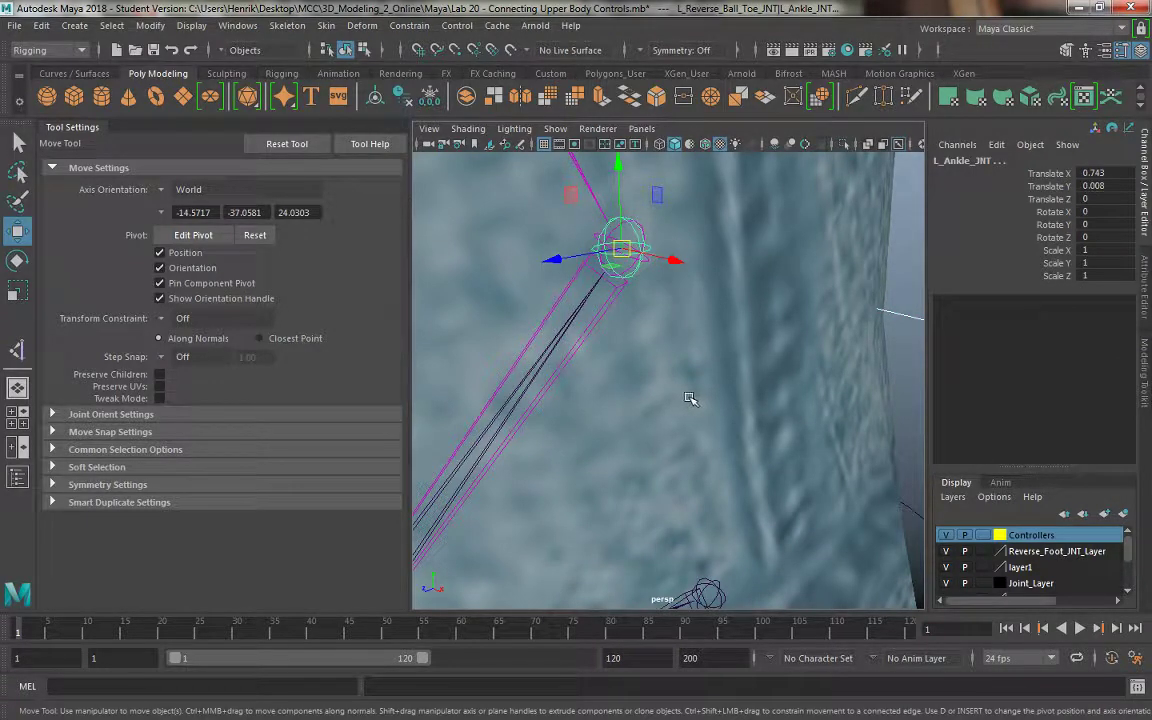
key("Down")
scroll(815, 362, "down", 2)
scroll(840, 369, "down", 2)
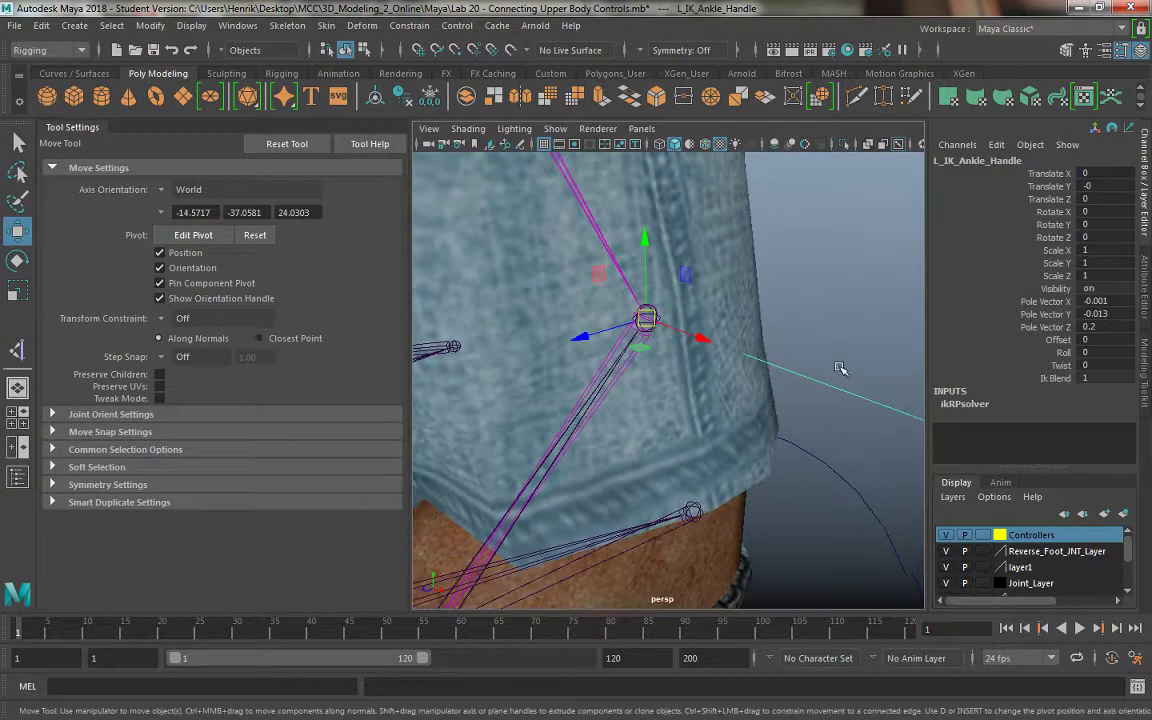
left_click(648, 318)
left_click(648, 314)
scroll(645, 320, "up", 3)
scroll(700, 300, "up", 2)
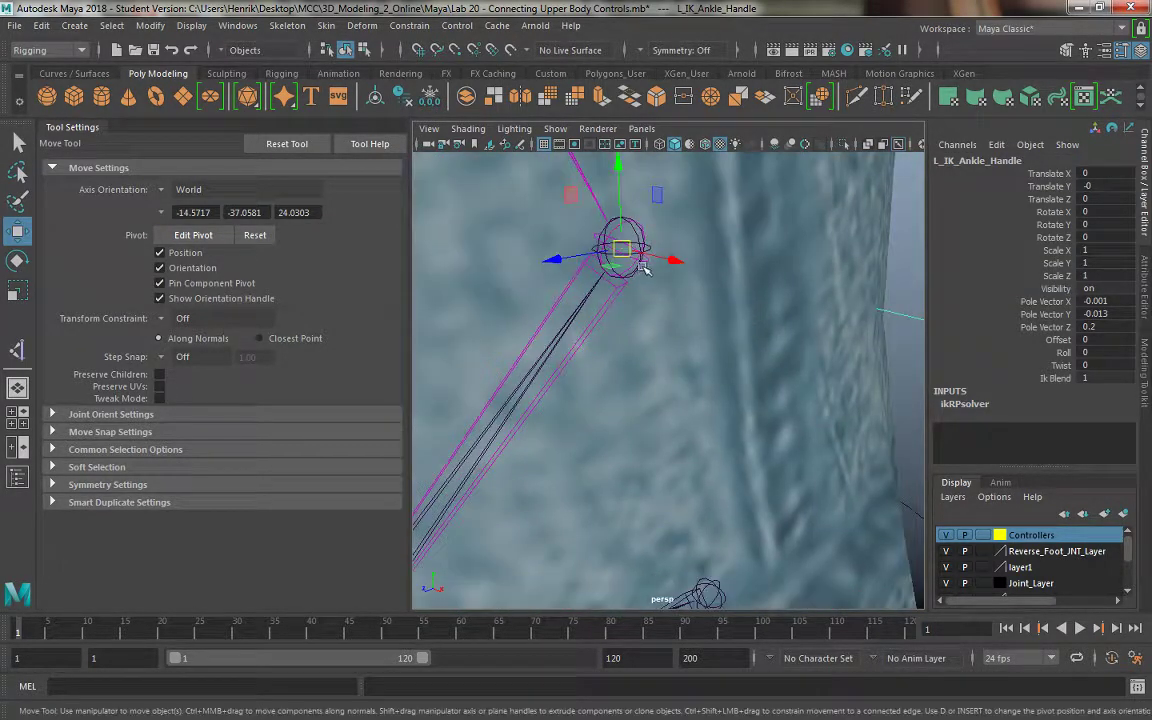
key("Up")
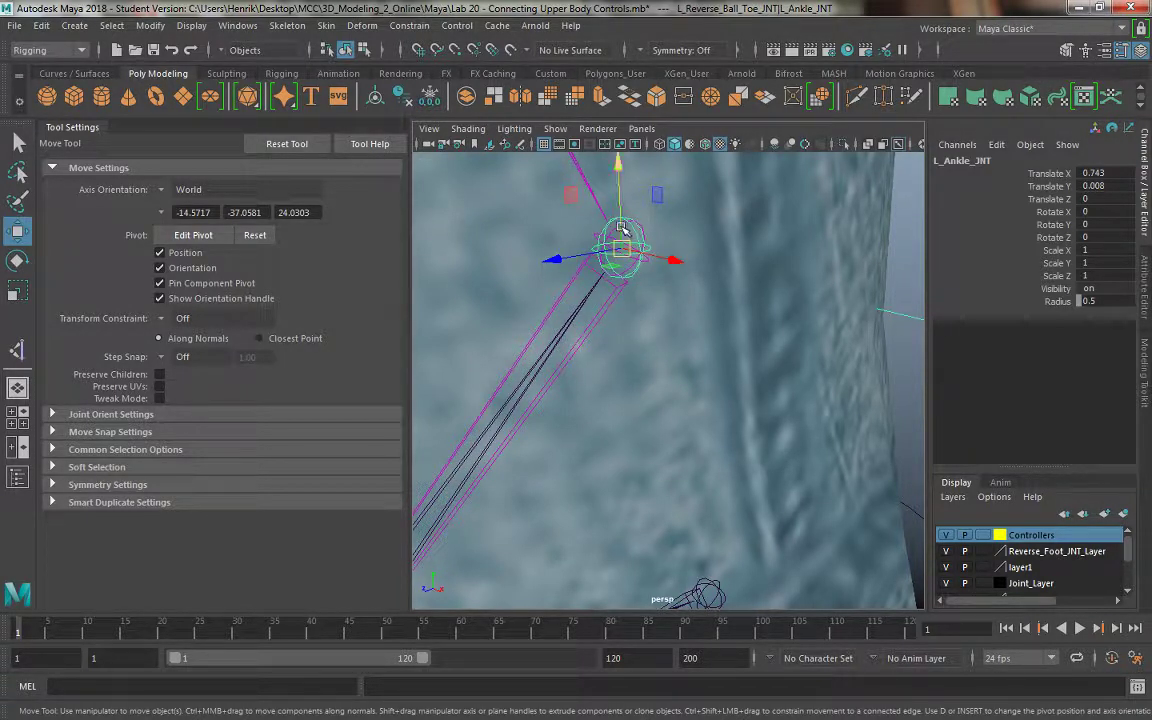
left_click(628, 263)
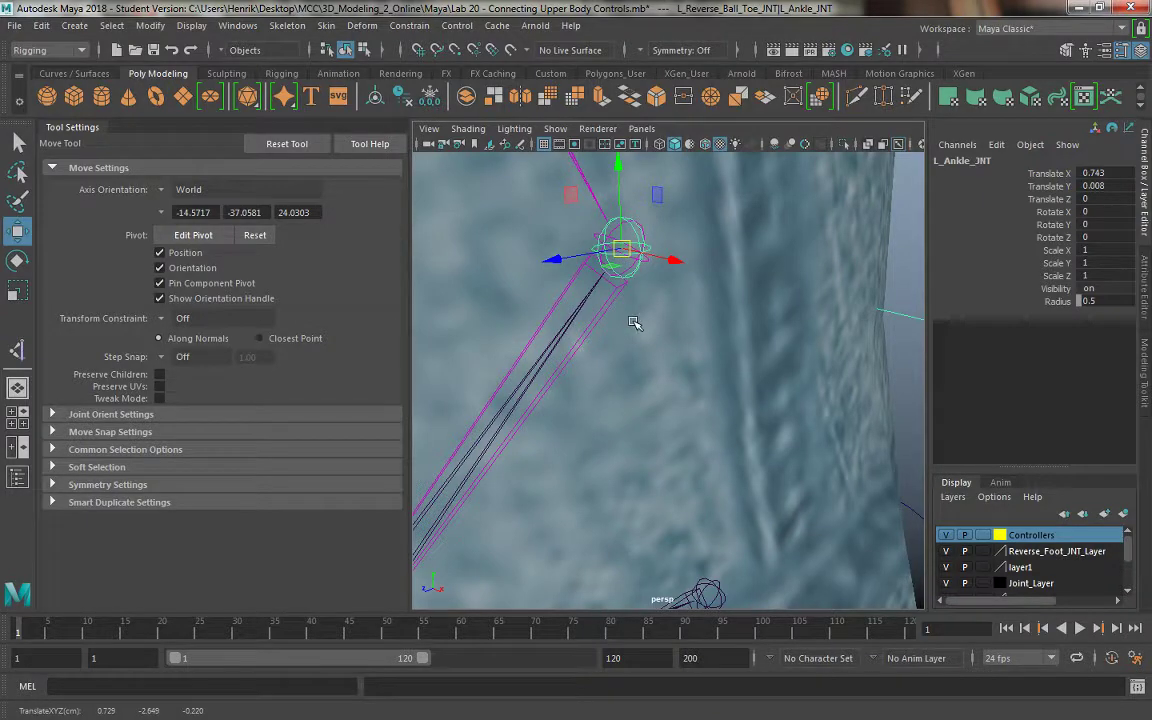
left_click_drag(635, 321, 643, 275, "alt")
left_click(760, 241)
left_click(642, 262)
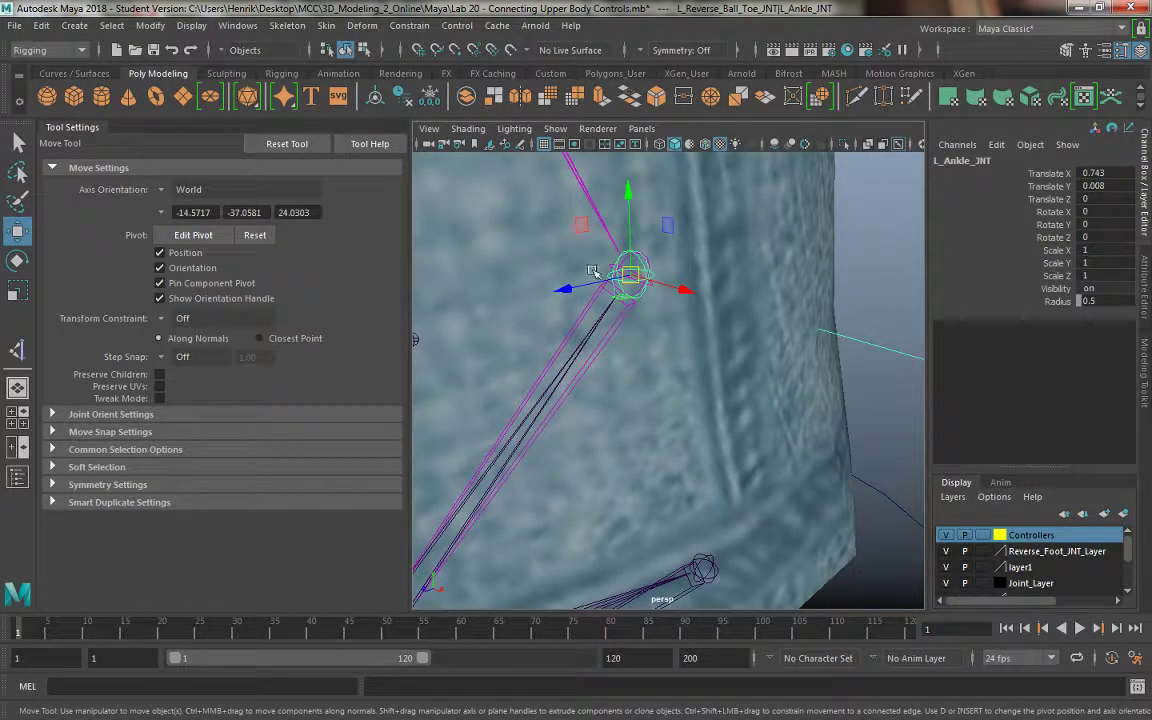
scroll(633, 270, "up", 3)
middle_click_drag(610, 228, 640, 217)
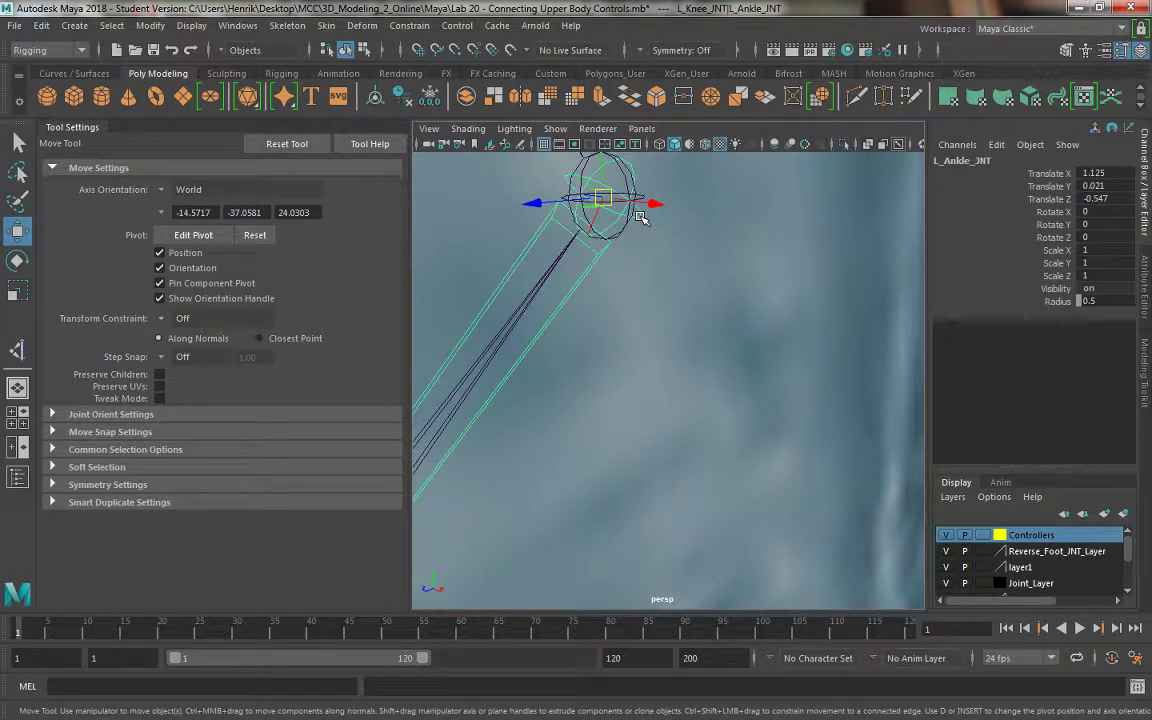
left_click_drag(694, 360, 689, 596, "alt")
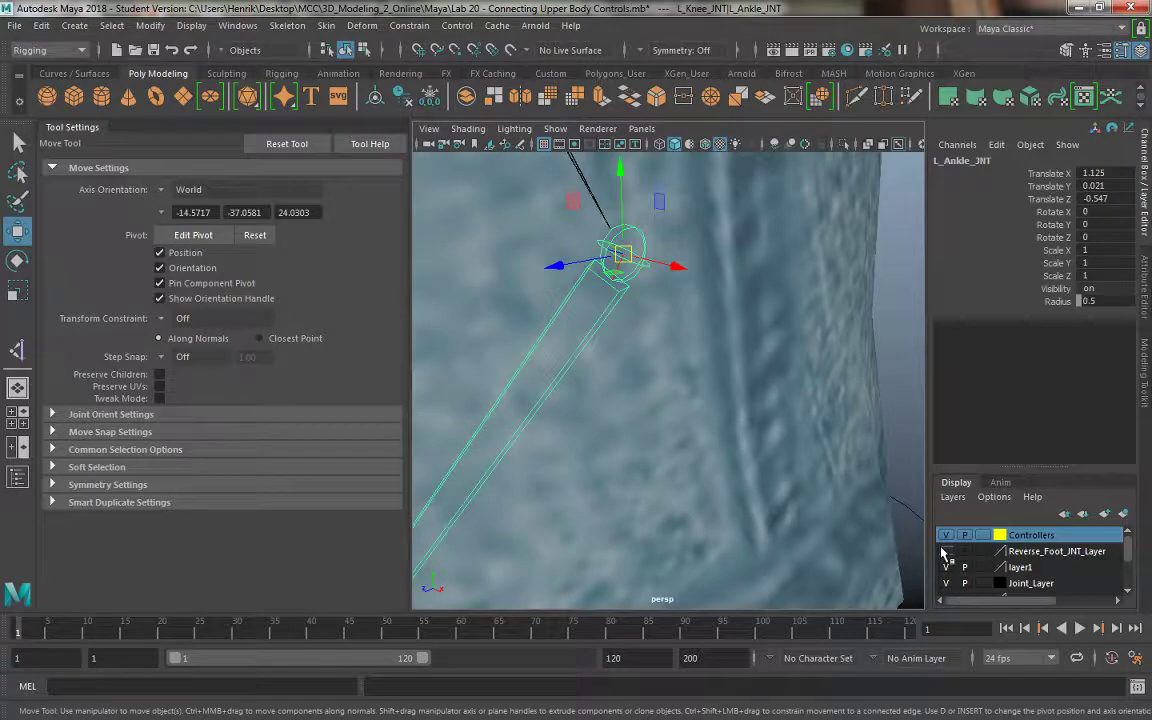
left_click_drag(694, 373, 707, 406, "alt")
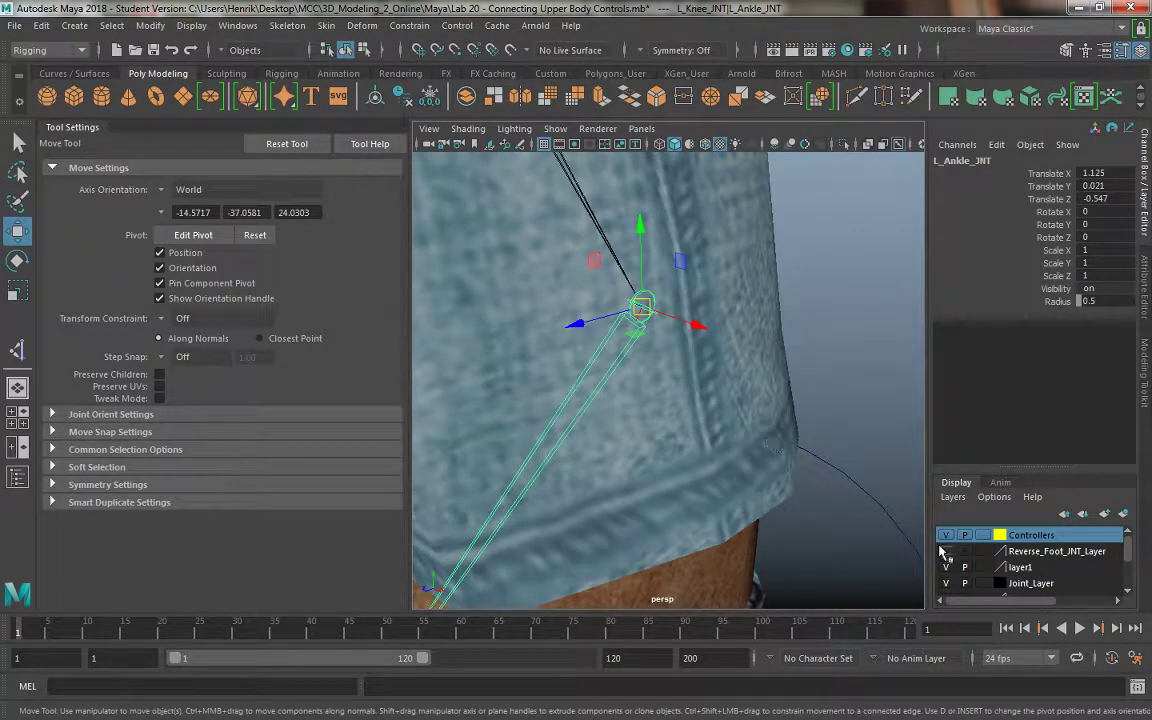
left_click_drag(784, 417, 849, 339, "alt")
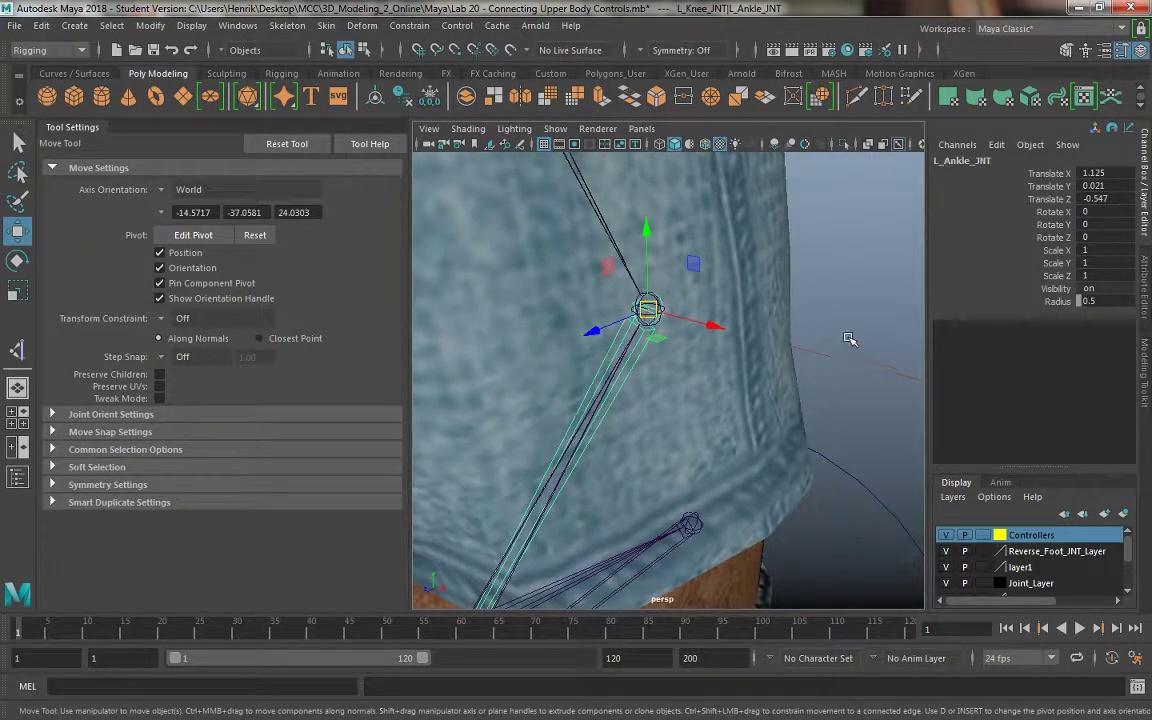
key("ctrl+z")
key("ctrl+z")
key("ctrl+z")
key("ctrl+z")
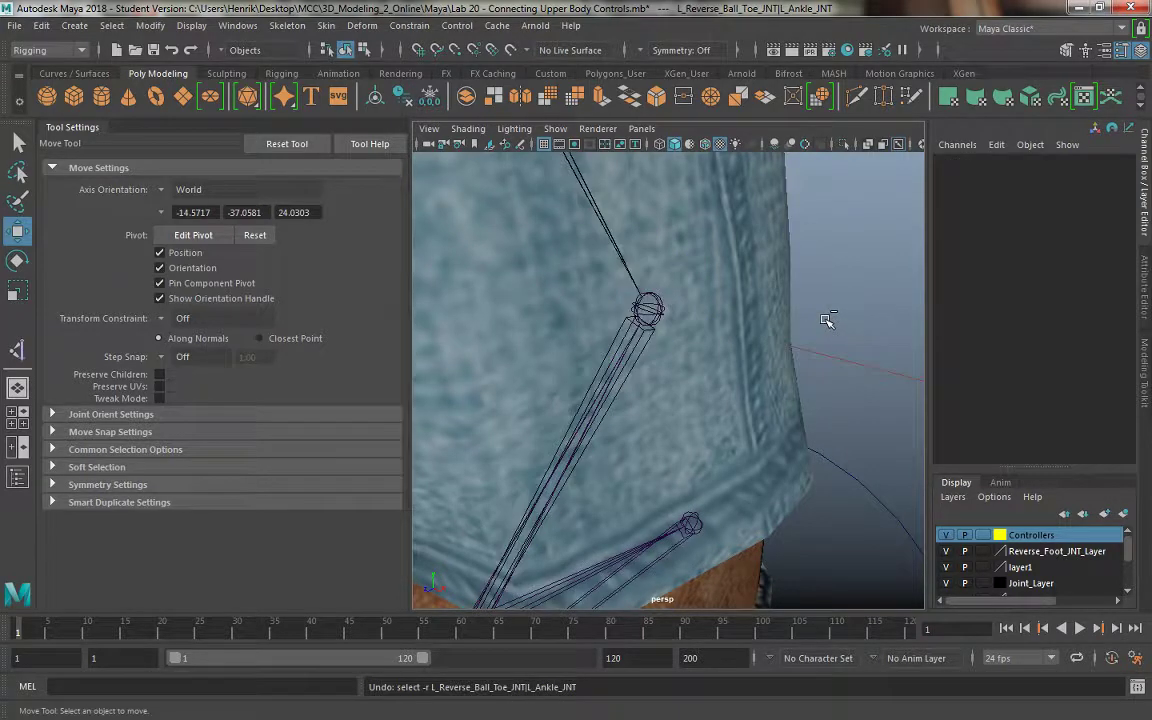
key("ctrl+z")
key("ctrl+z")
scroll(718, 400, "up", 1)
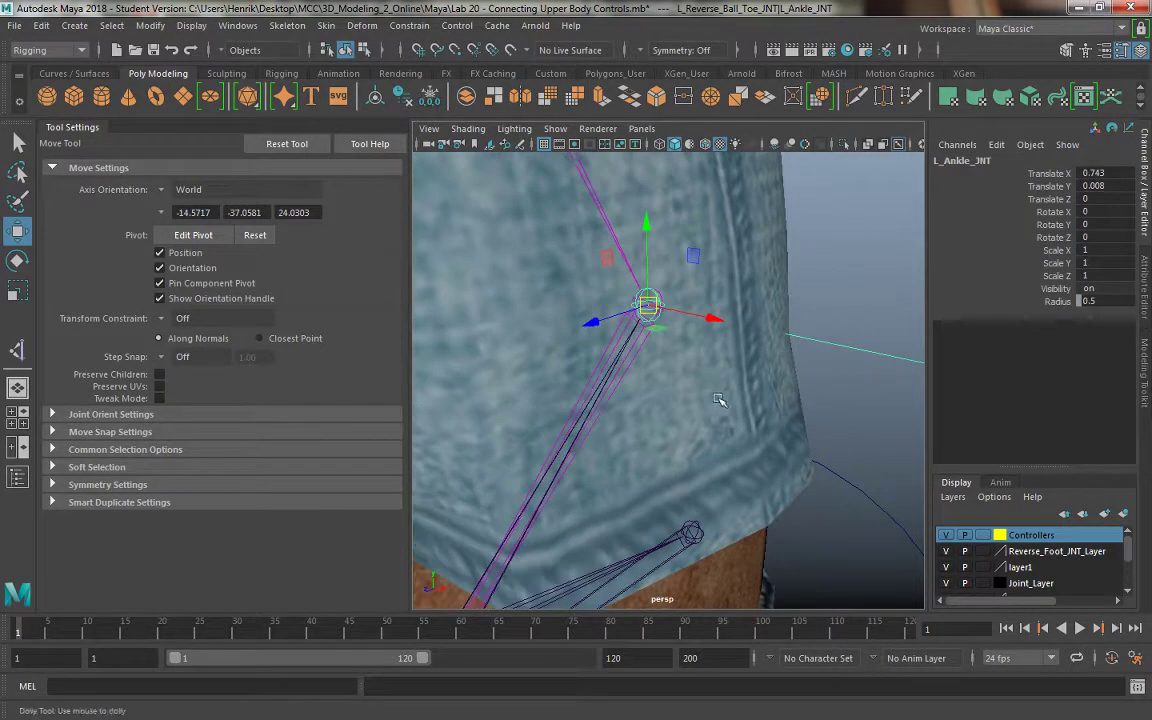
scroll(718, 400, "down", 2)
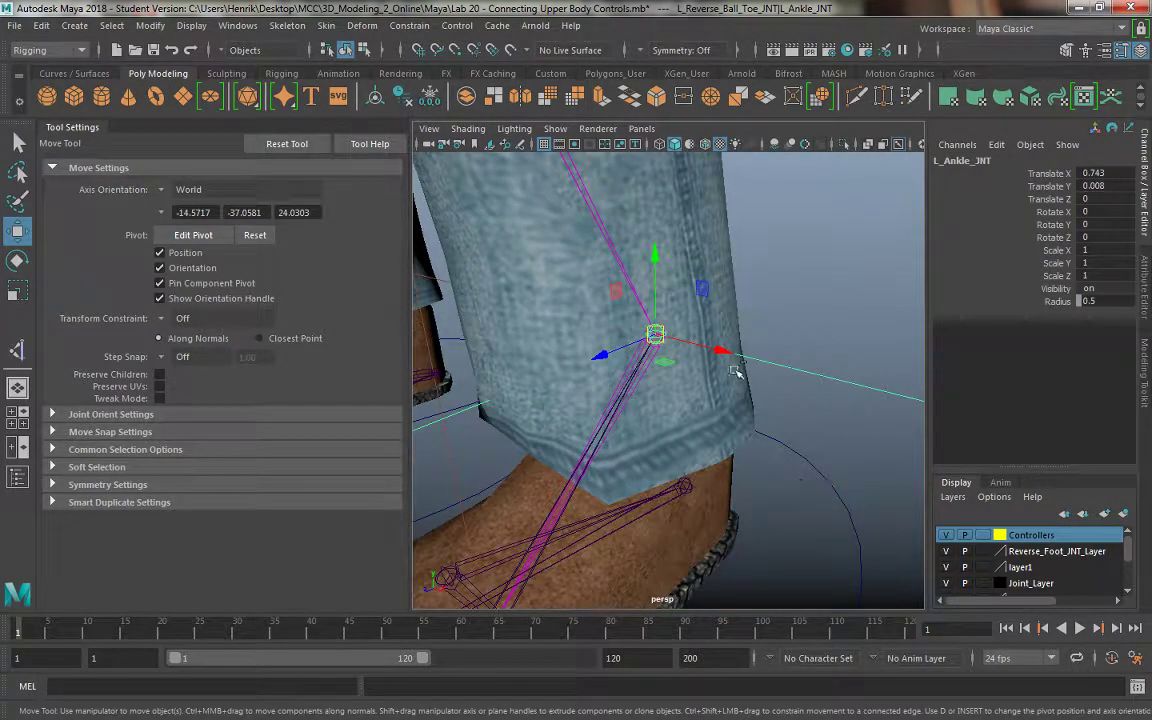
key("ctrl+z")
scroll(770, 385, "up", 1)
scroll(765, 350, "up", 1)
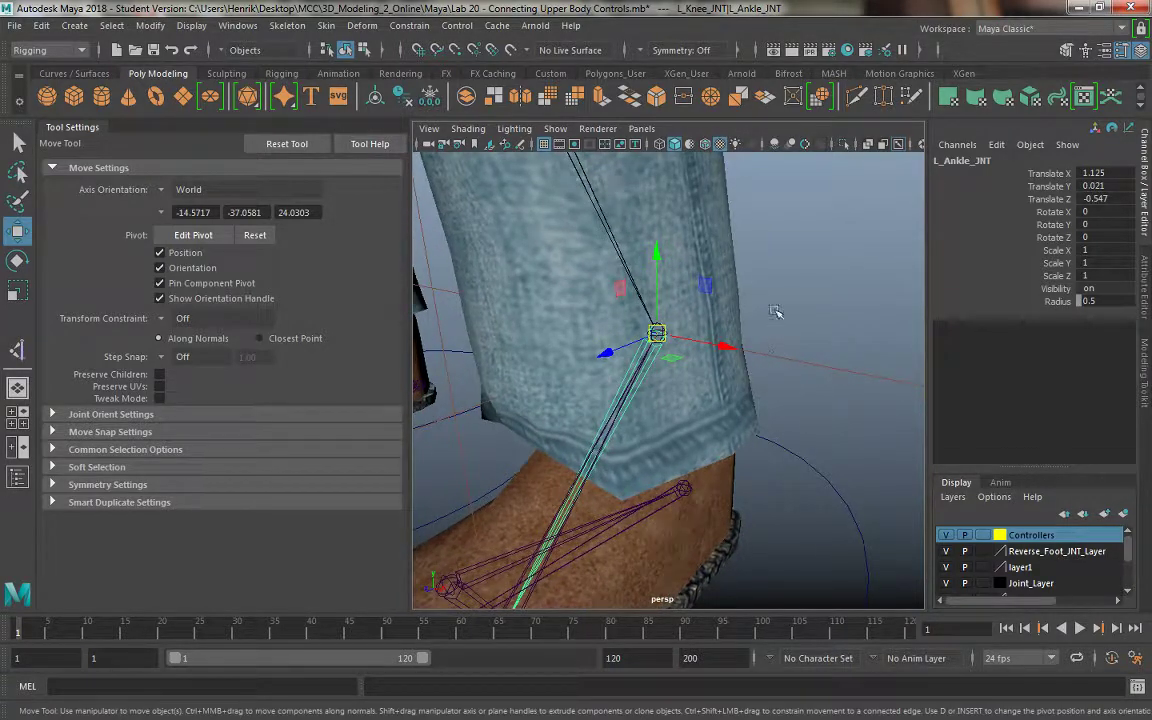
left_click(701, 344)
right_click_drag(701, 344, 870, 542, "alt")
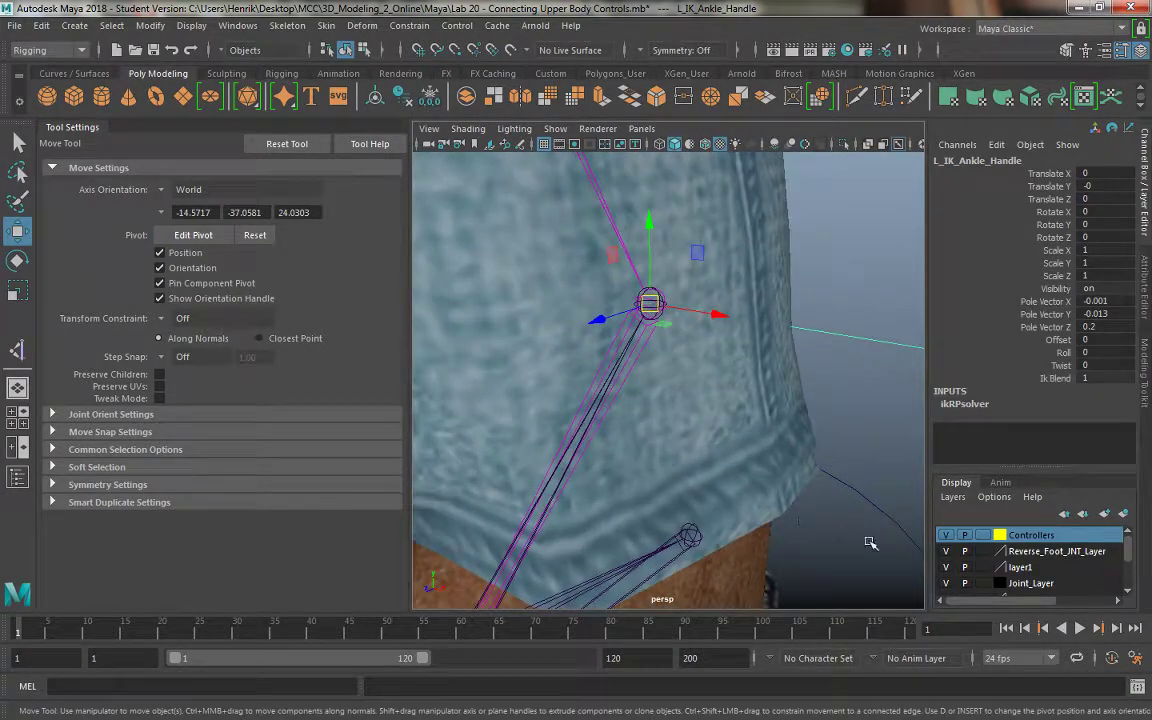
right_click_drag(699, 393, 606, 201, "alt")
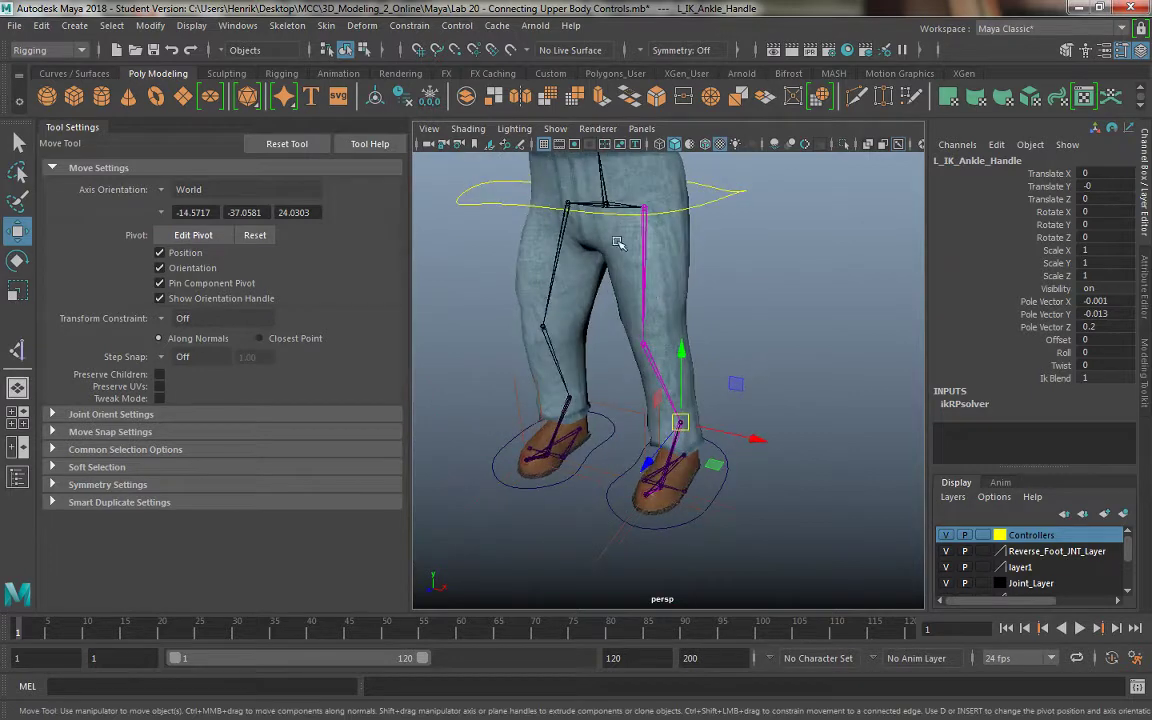
Step: Create layer2 from the selected Root_JNT and hide it
left_click(606, 201)
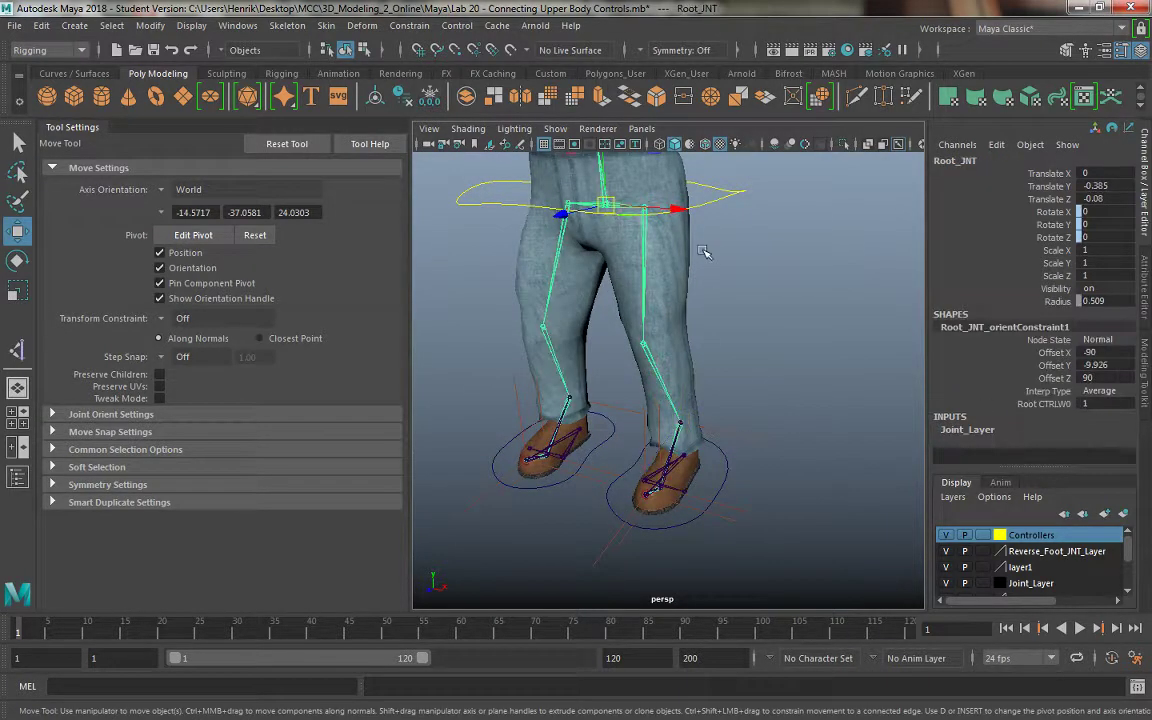
left_click(953, 497)
left_click(900, 514)
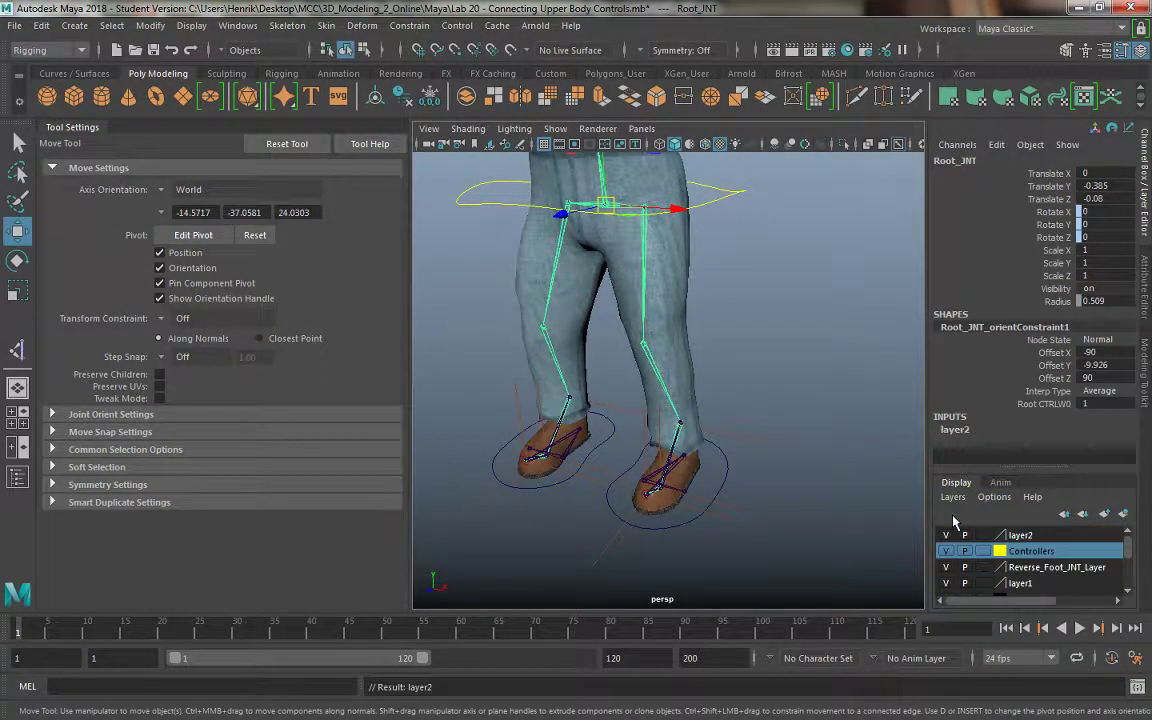
left_click(945, 535)
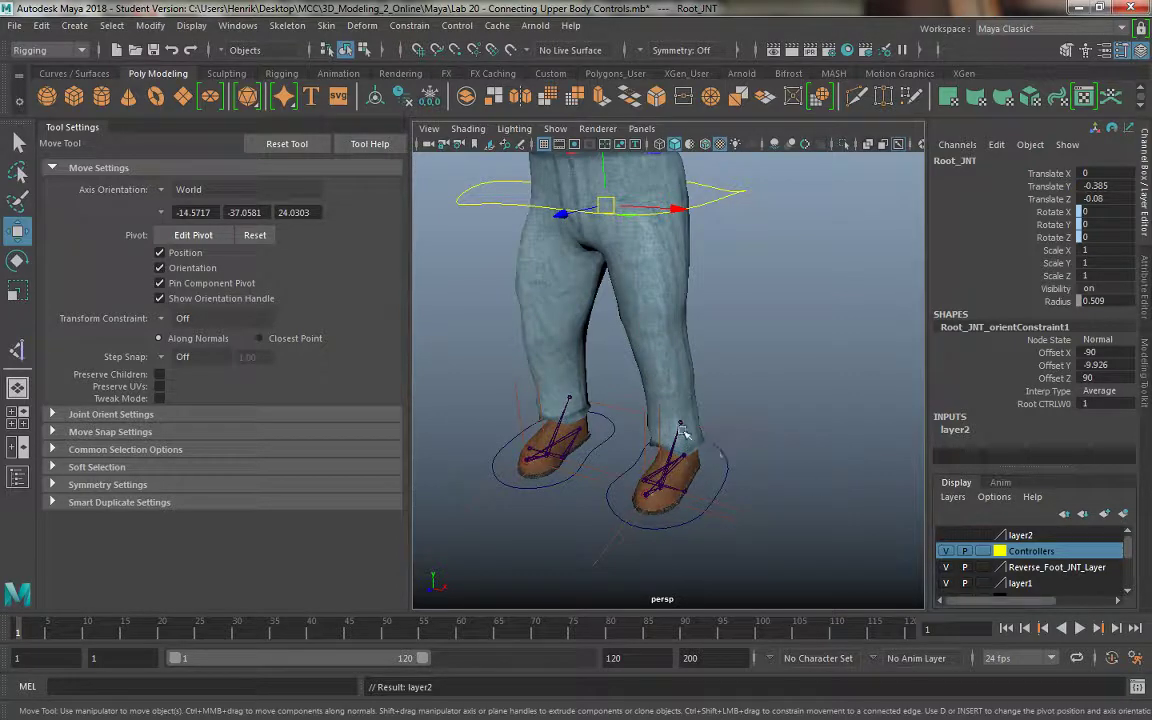
Step: Select the character mesh at the lower leg and zoom in
left_click(612, 392)
scroll(627, 414, "up", 3)
scroll(627, 414, "up", 3)
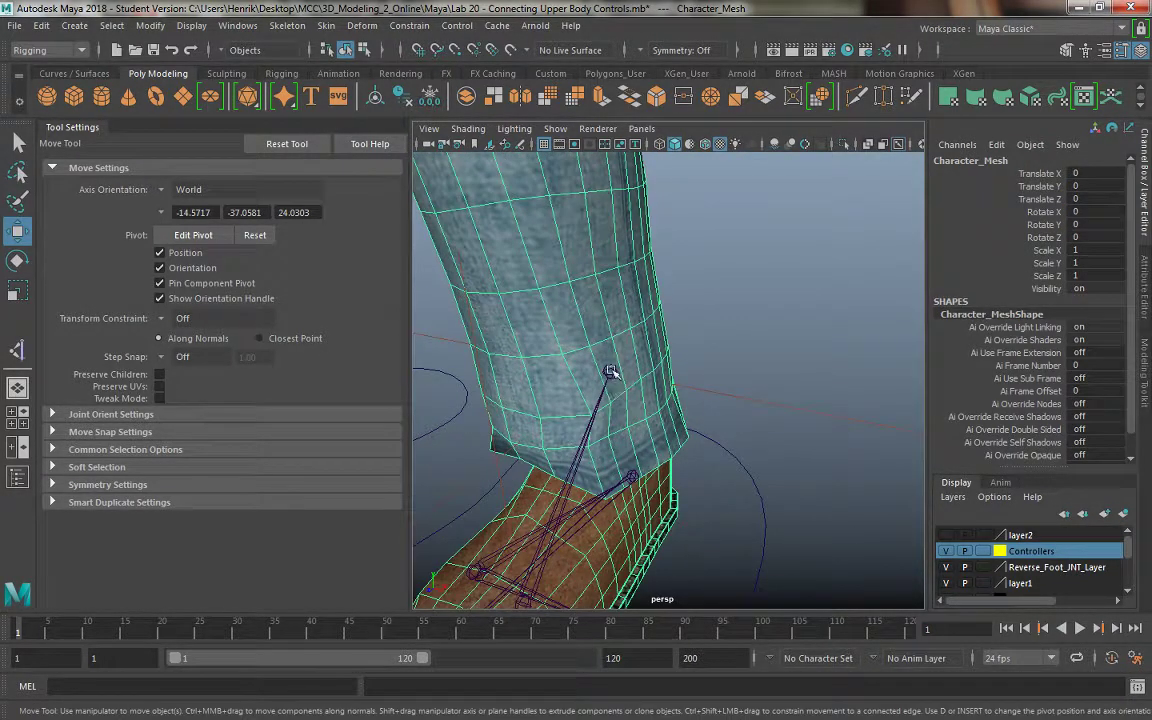
Step: Add the Reverse_ prefix to the left foot's reverse-chain ankle joint name
left_click(609, 373)
left_click_drag(626, 333, 594, 346, "alt")
scroll(620, 390, "up", 3)
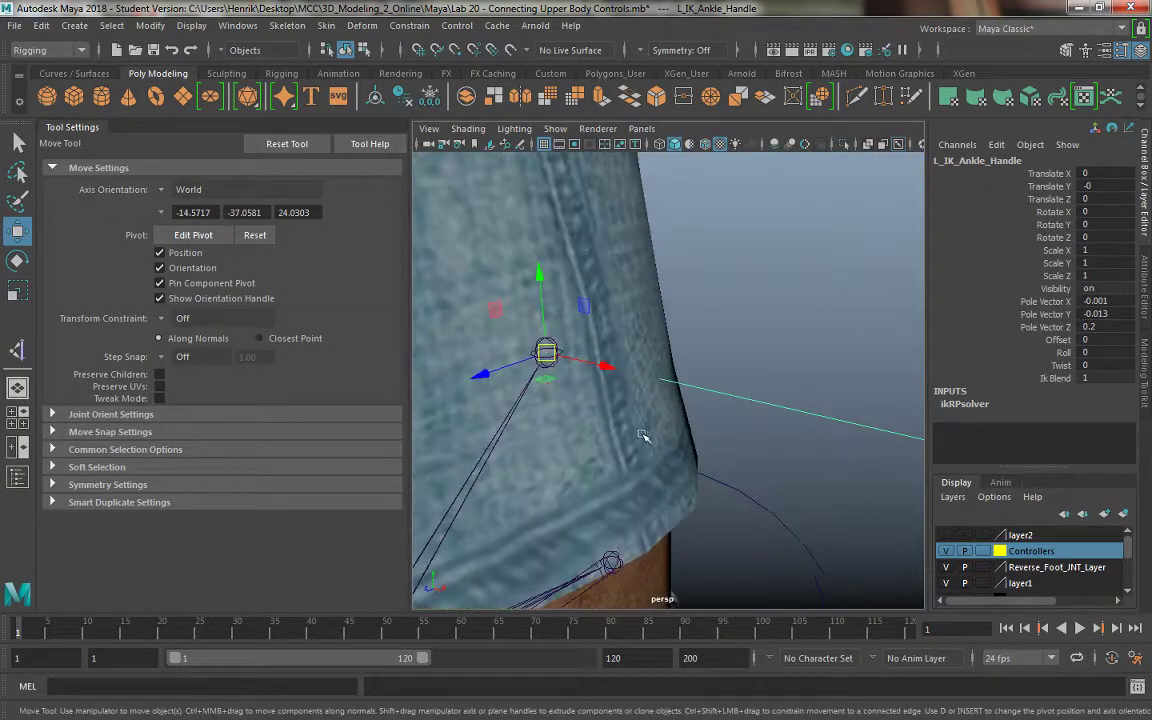
left_click(578, 329)
left_click(547, 350)
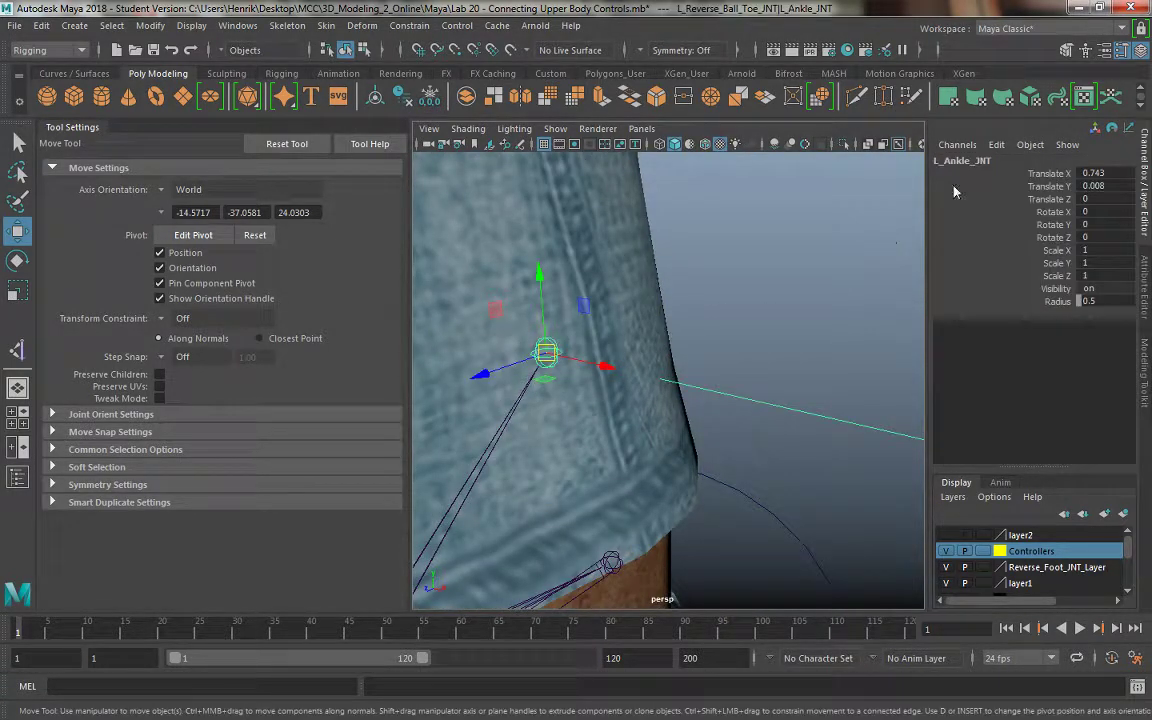
double_click(981, 156)
left_click(972, 160)
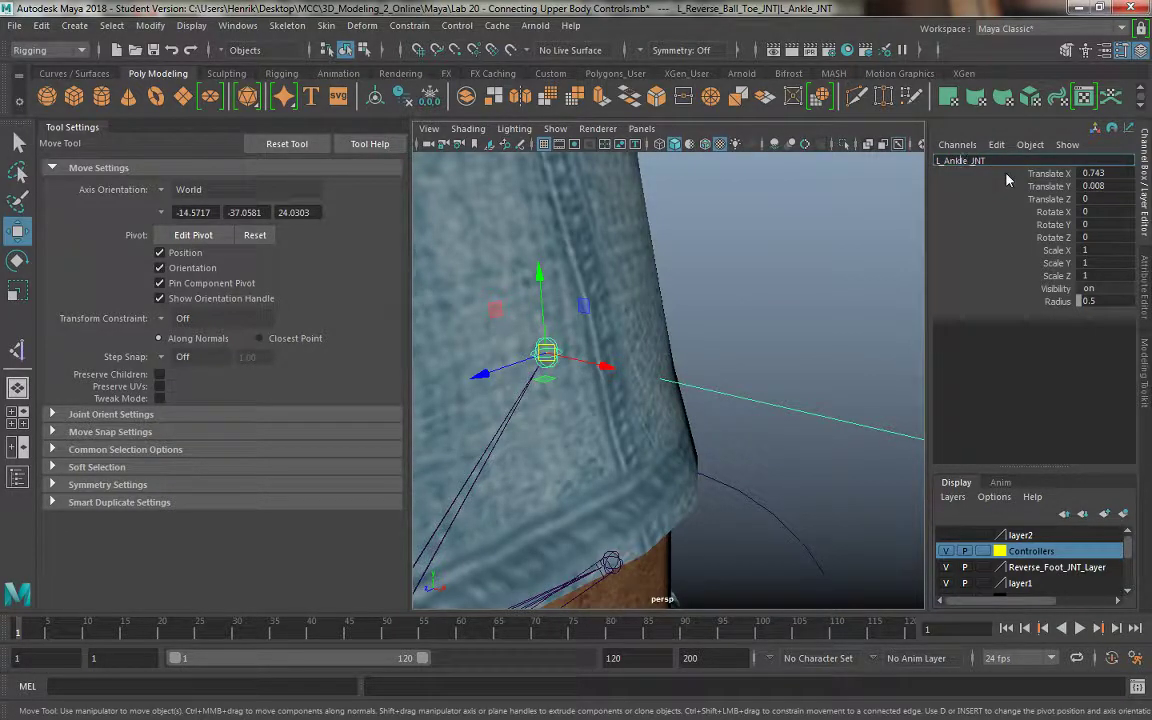
type("Reverse")
type("_")
left_click(841, 257)
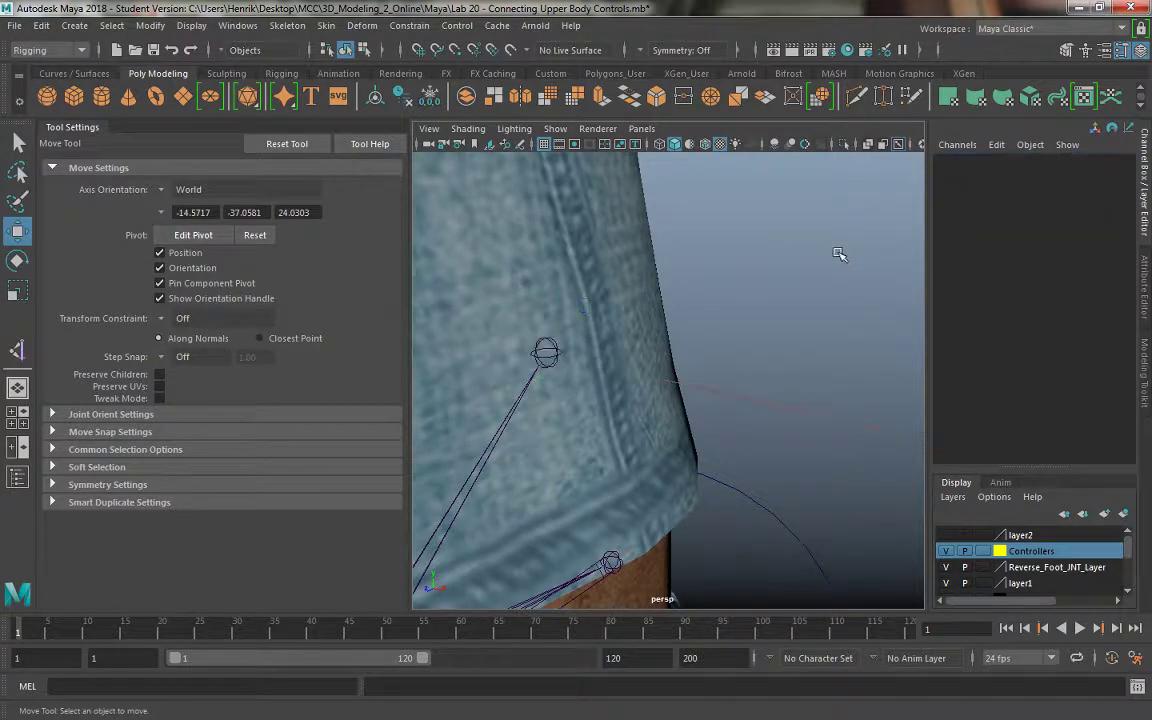
Step: Select the reverse ball-toe, both bank and toe joints in turn to check them
left_click_drag(707, 398, 600, 432, "alt")
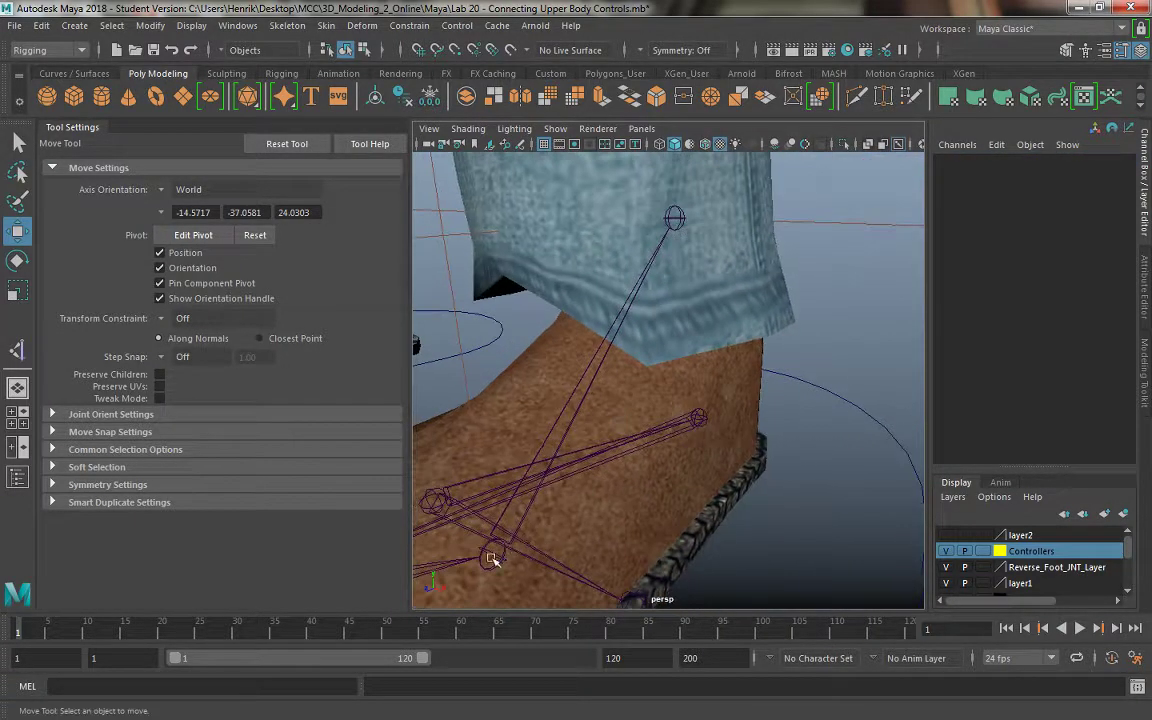
left_click(491, 555)
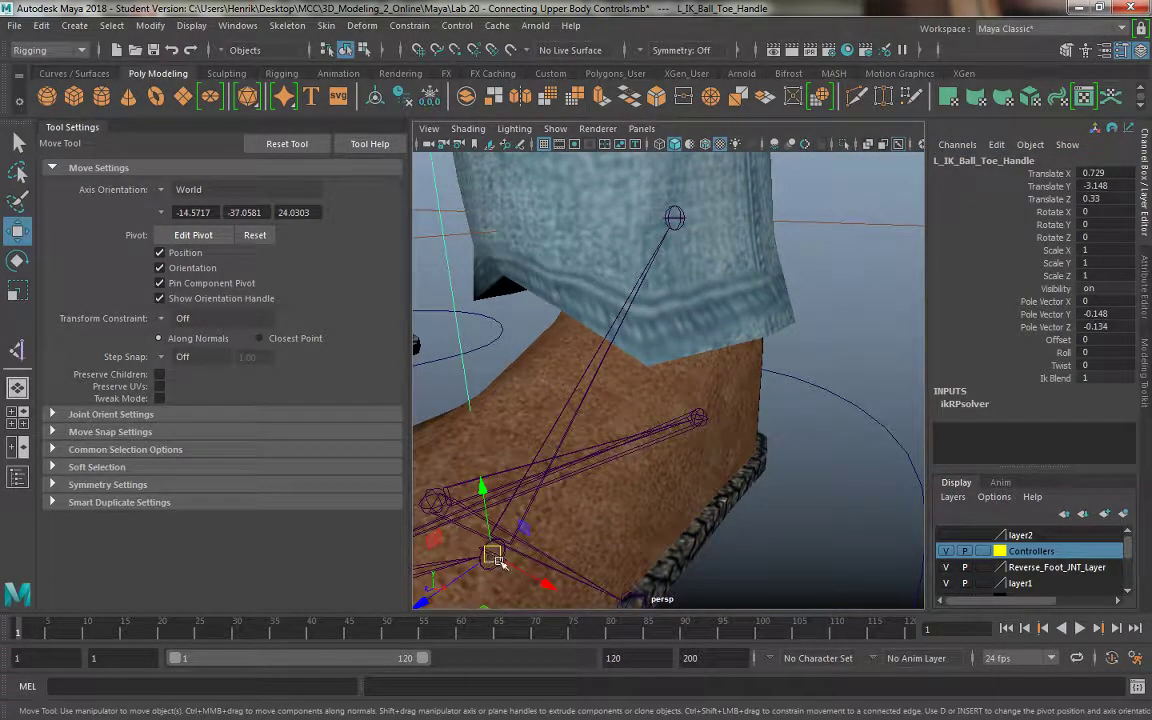
left_click(567, 528)
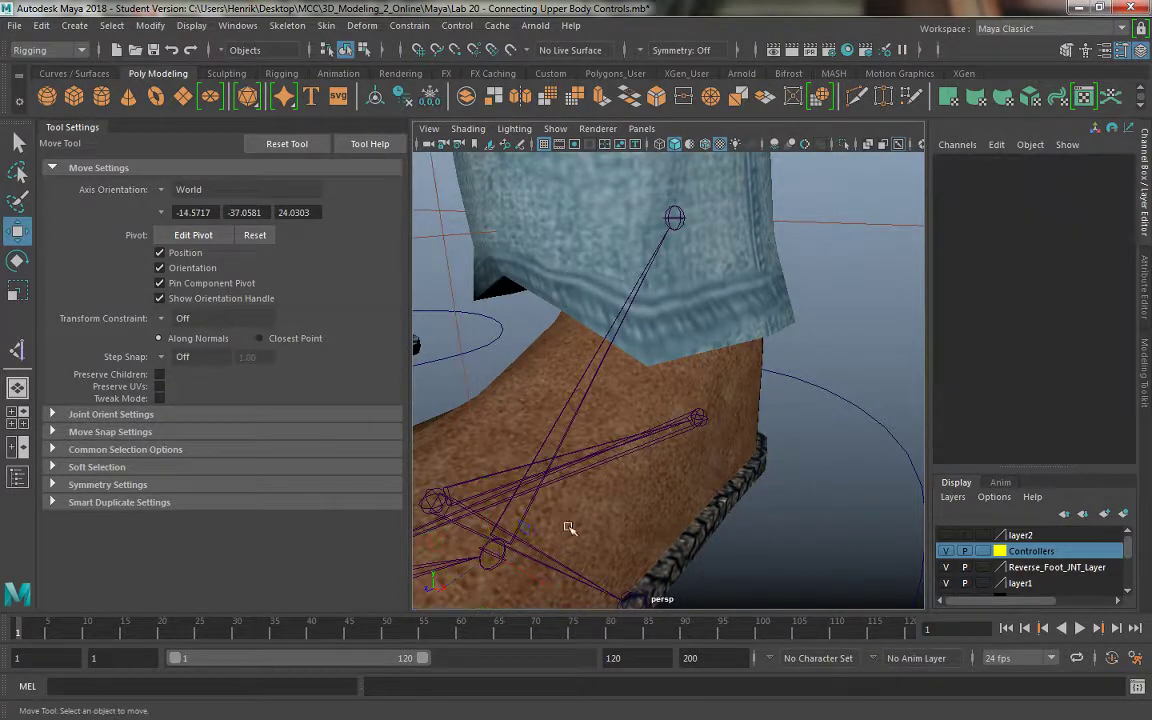
left_click(507, 552)
left_click_drag(516, 547, 511, 476, "alt")
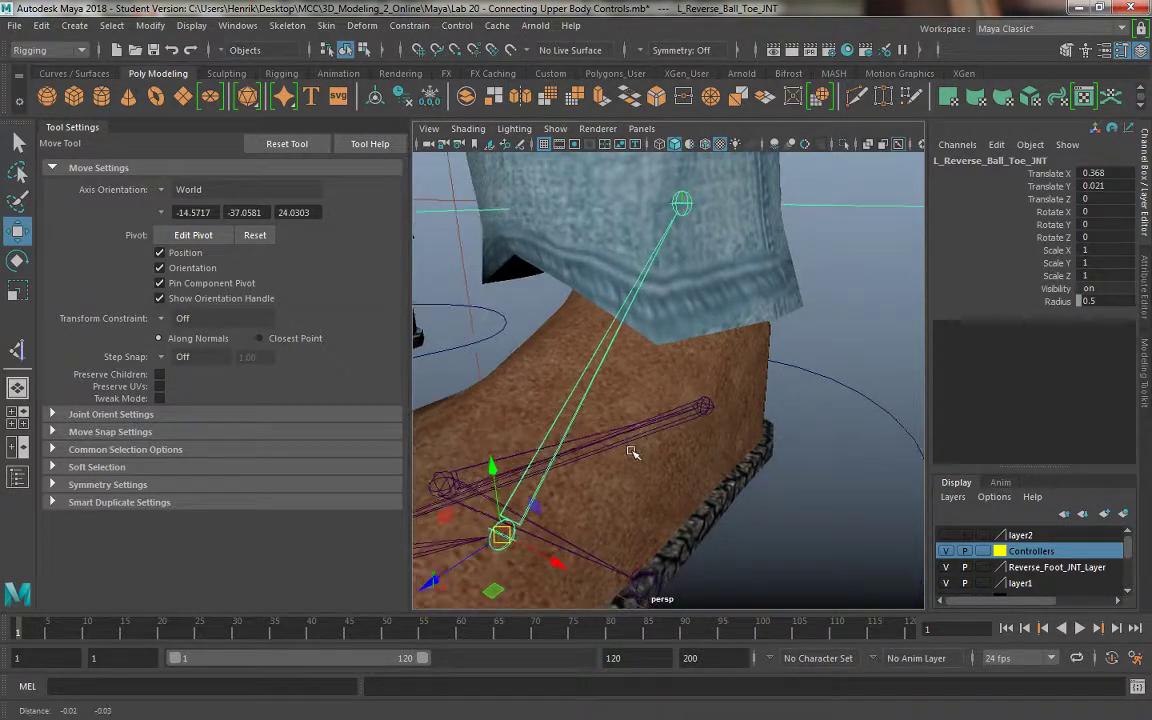
left_click(440, 474)
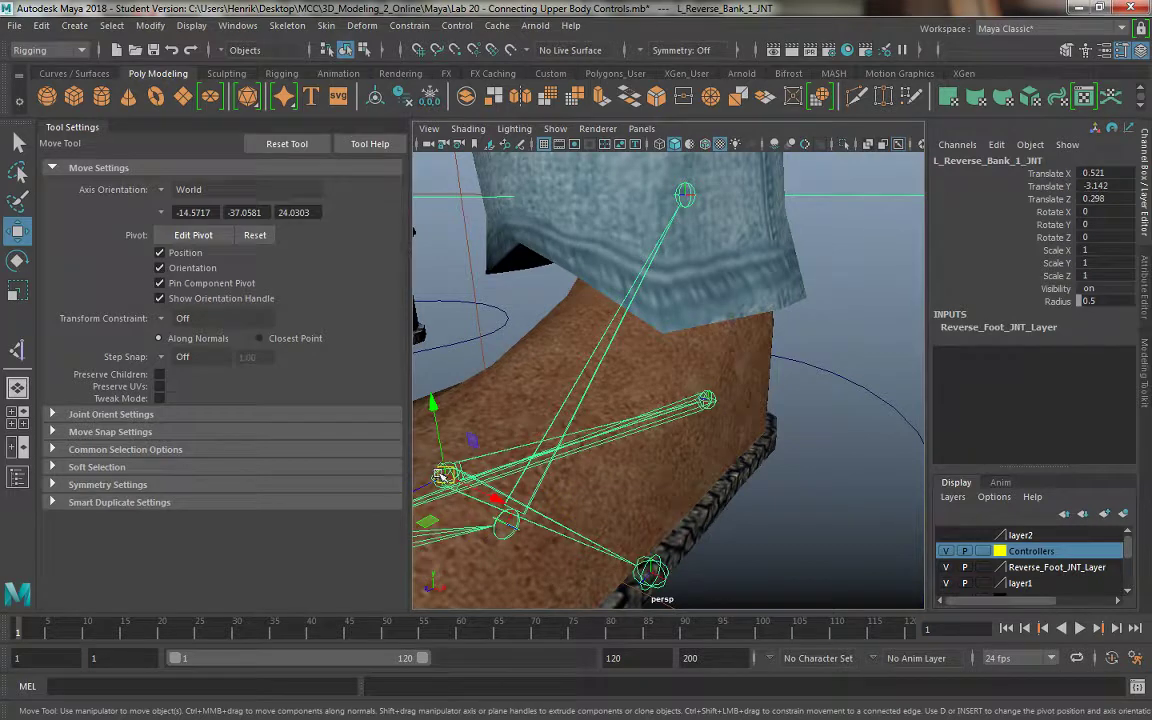
left_click_drag(673, 438, 627, 459, "alt")
left_click(656, 528)
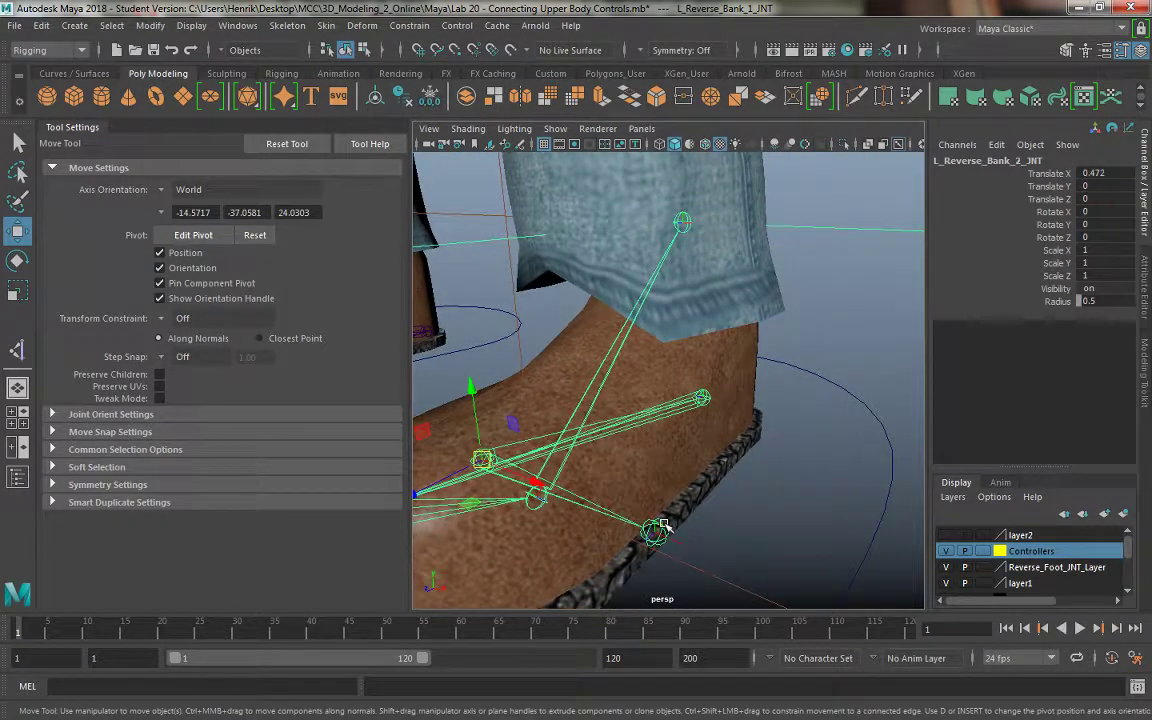
left_click_drag(663, 524, 440, 494, "alt")
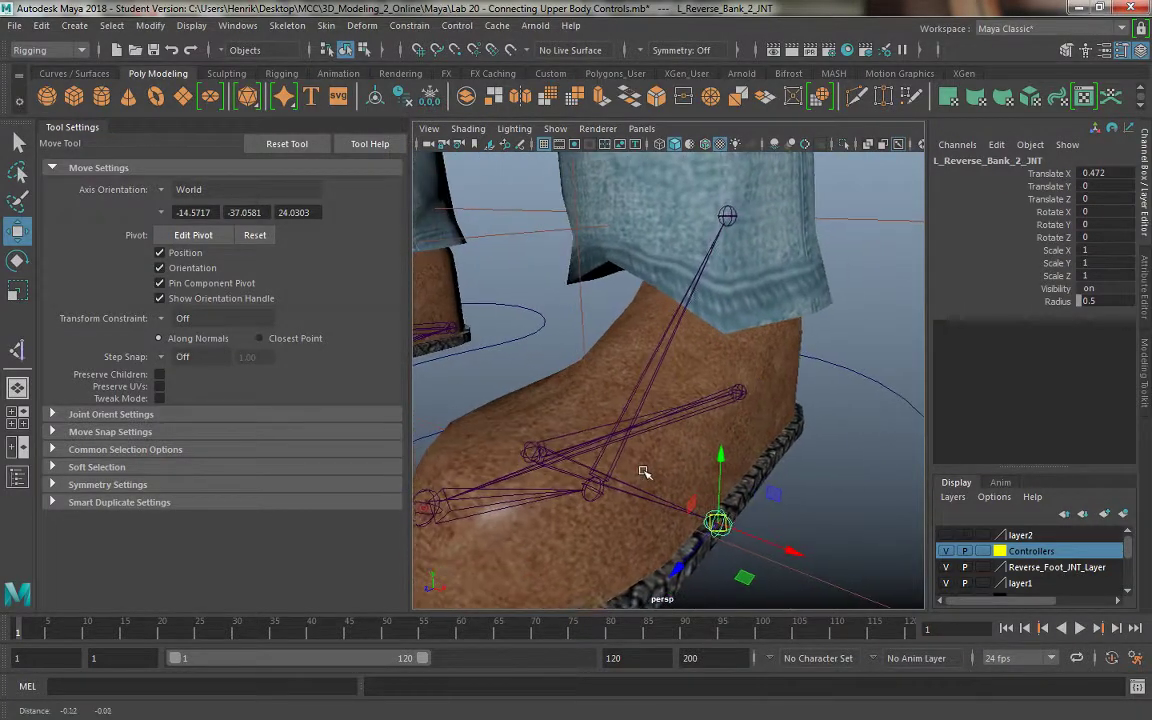
left_click(440, 494)
right_click_drag(514, 393, 659, 485, "alt")
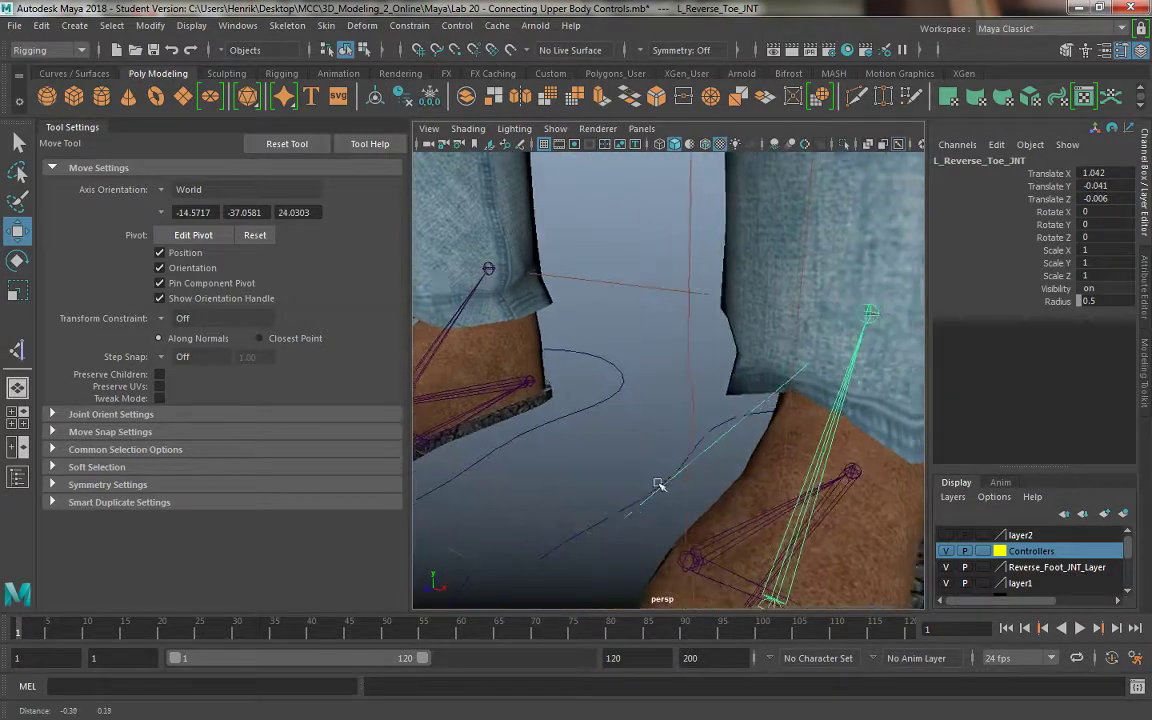
left_click(440, 255)
Step: Insert 'verse_' into the right ankle joint's name in the Channel Box
left_click(500, 272)
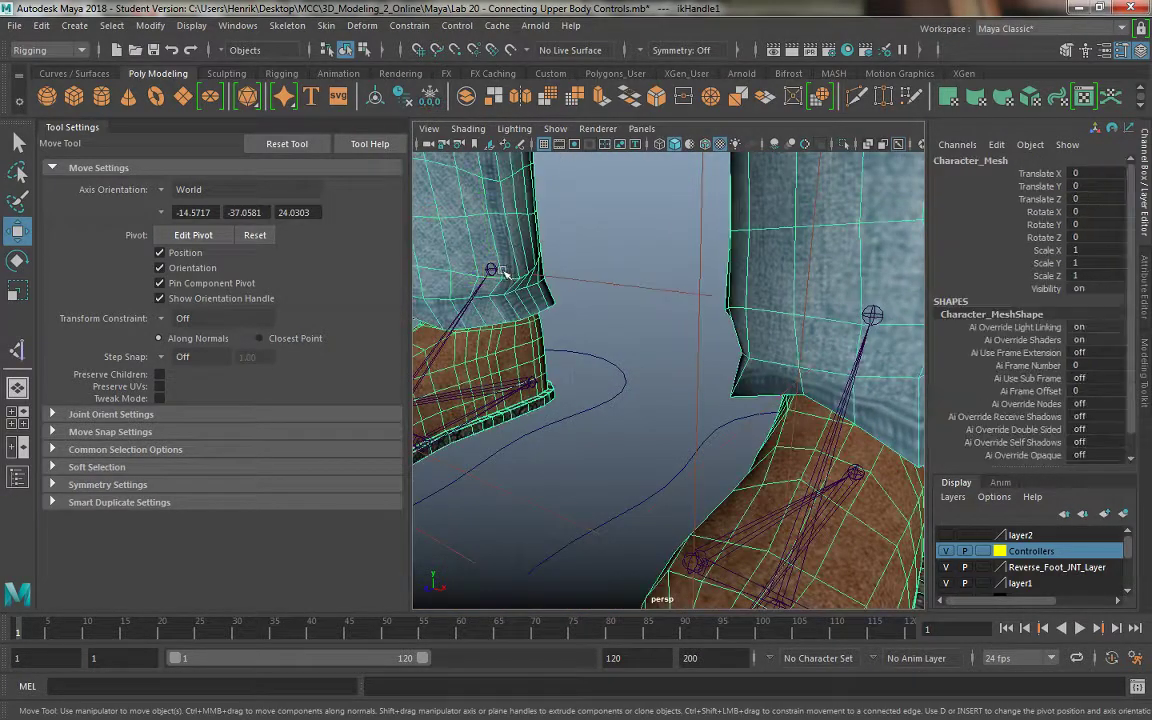
left_click(518, 288)
left_click(488, 270)
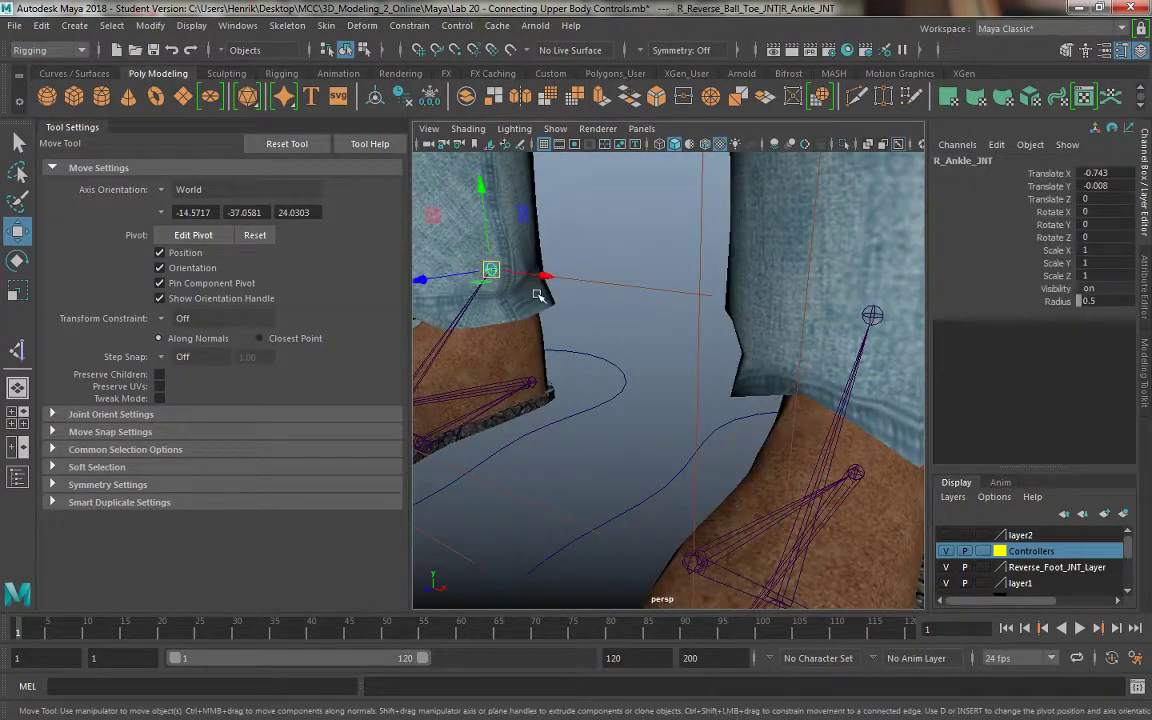
double_click(962, 162)
key("Return")
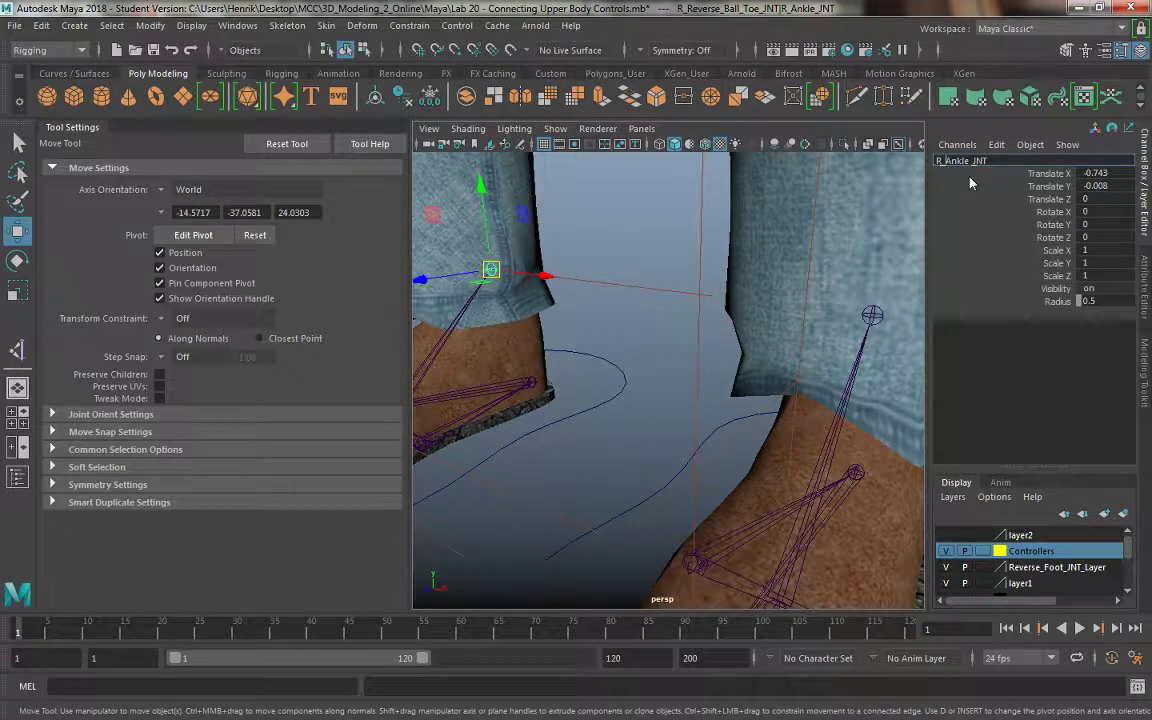
type("Rverse_")
left_click(565, 207)
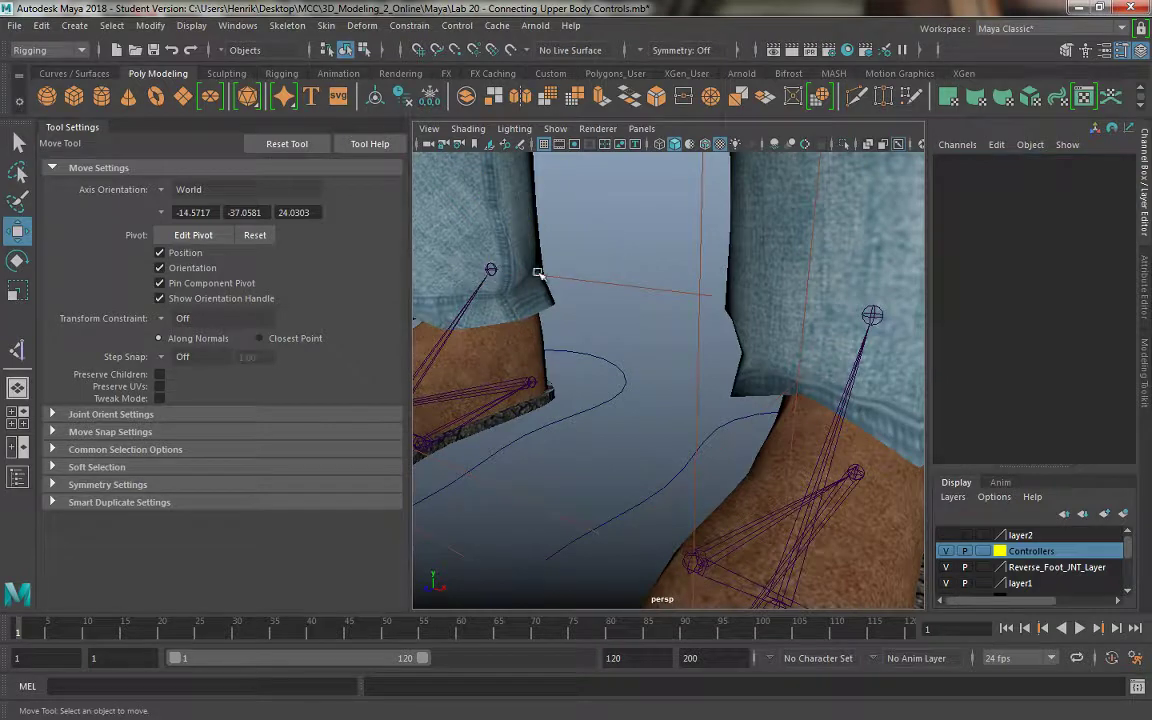
Step: Rename the right foot's unnamed ball IK handle to R_IK_Ball_Toe_Handle
left_click(493, 271)
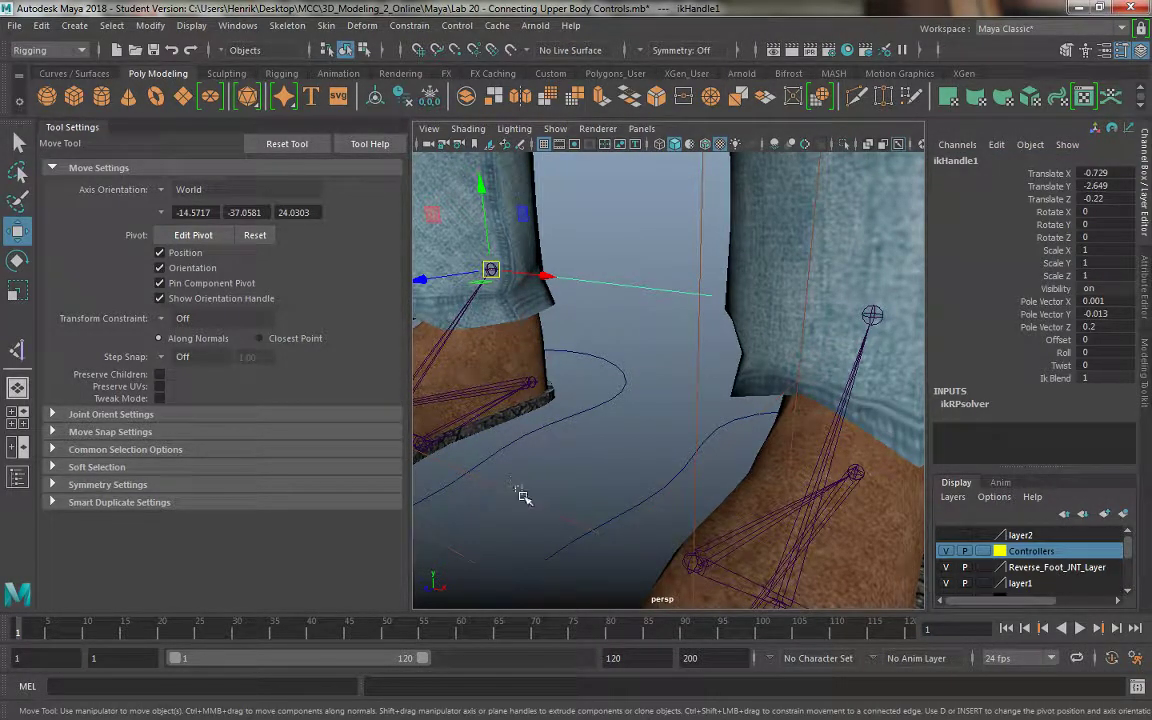
left_click_drag(522, 495, 400, 415)
left_click_drag(548, 458, 669, 438, "alt")
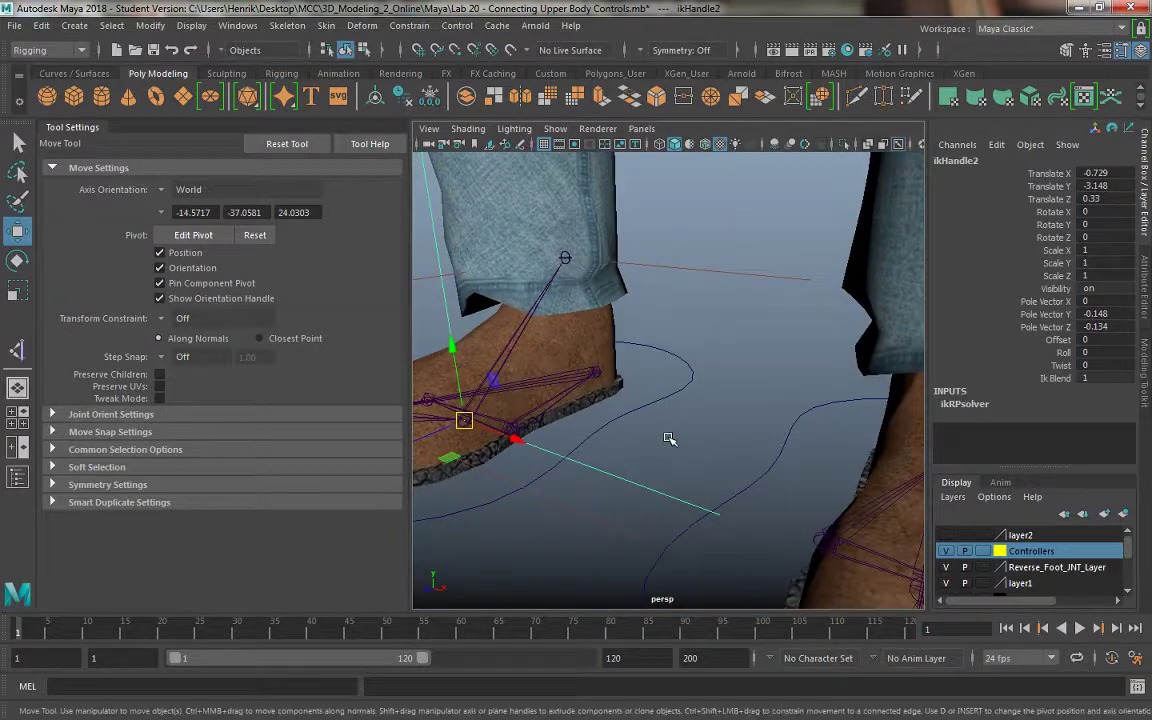
left_click(580, 520)
left_click(594, 501)
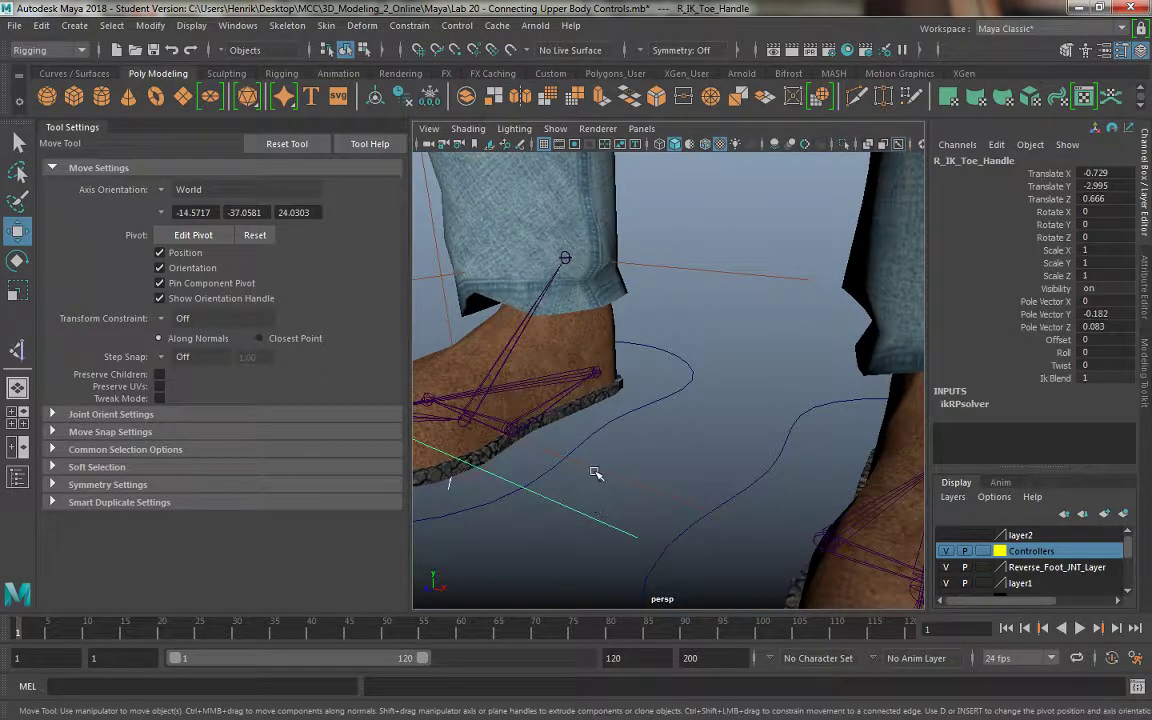
mouse_move(597, 473)
left_mouse_down("alt")
mouse_move(636, 464)
mouse_move(597, 419)
mouse_move(558, 455)
mouse_move(522, 465)
mouse_move(616, 405)
left_mouse_up("alt")
left_click(598, 392)
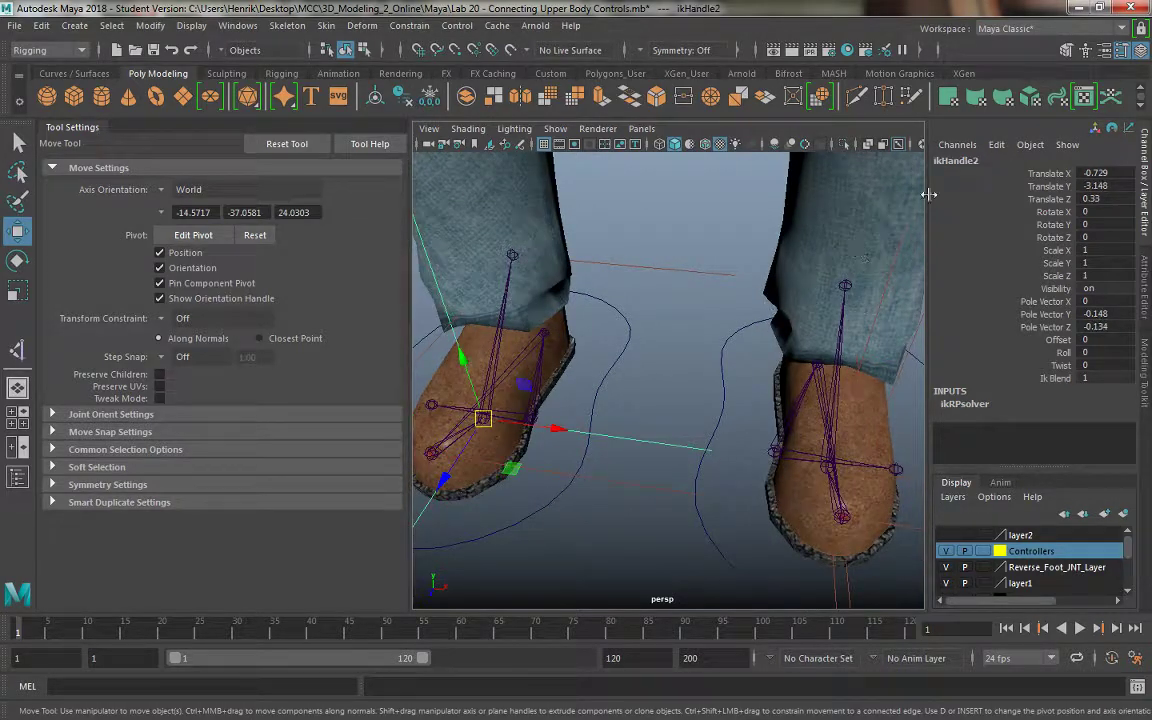
double_click(957, 161)
key("ctrl+z")
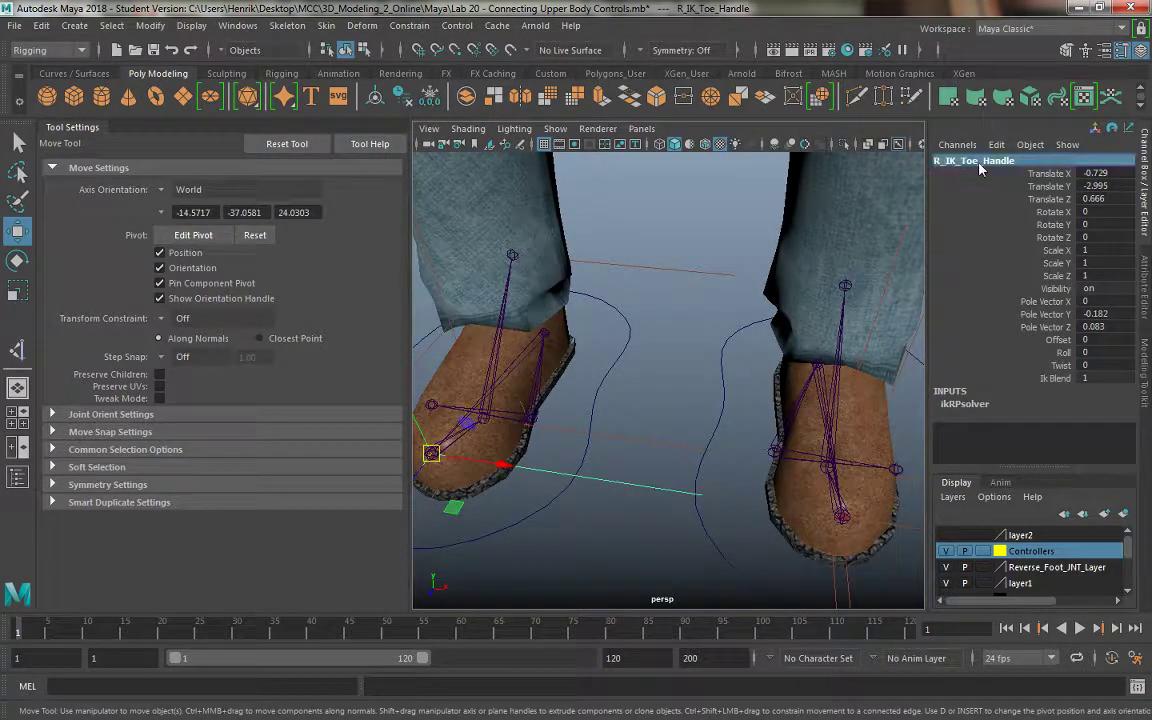
key("ctrl+z")
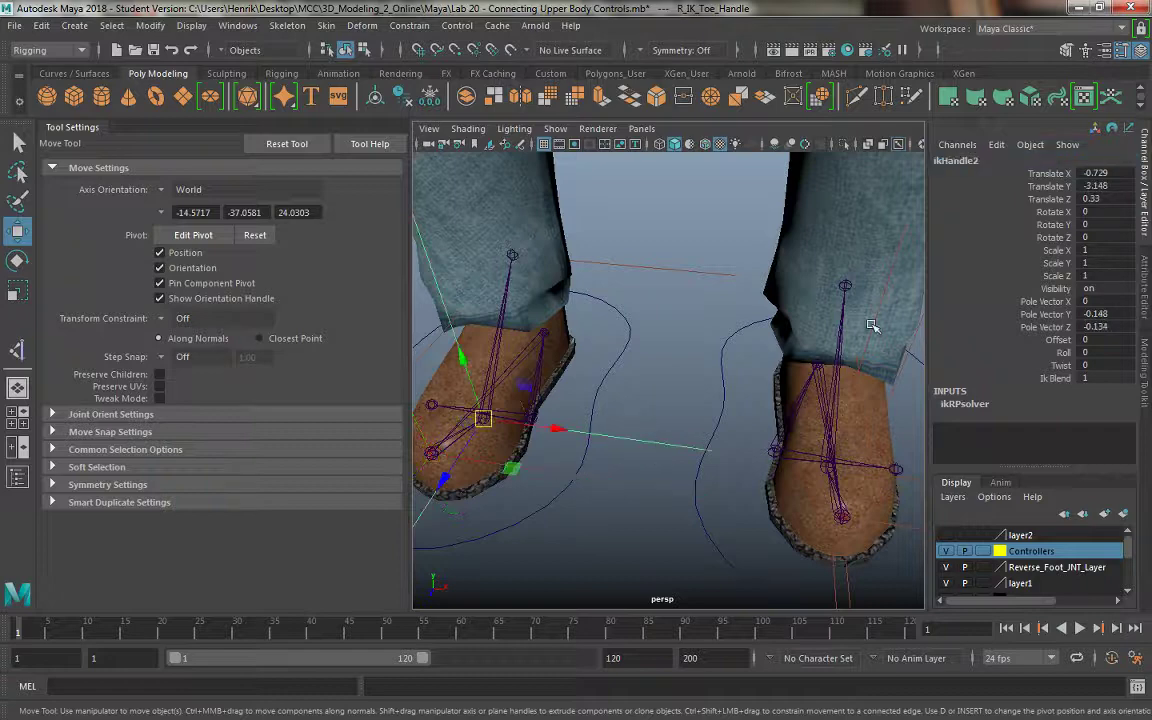
left_click(957, 145)
double_click(955, 167)
type("R_IKToe_Handle")
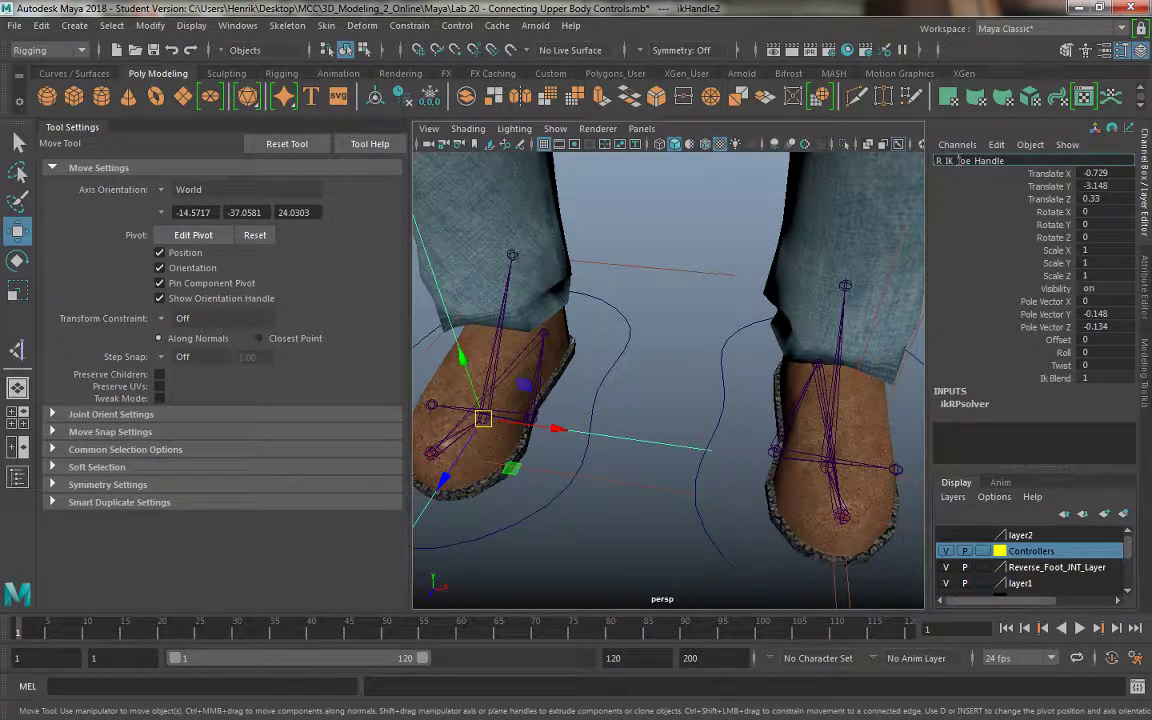
type("Ball_")
Step: Rename ikHandle1 at the right ankle to R_IK_Ankle_Handle
left_click(682, 274)
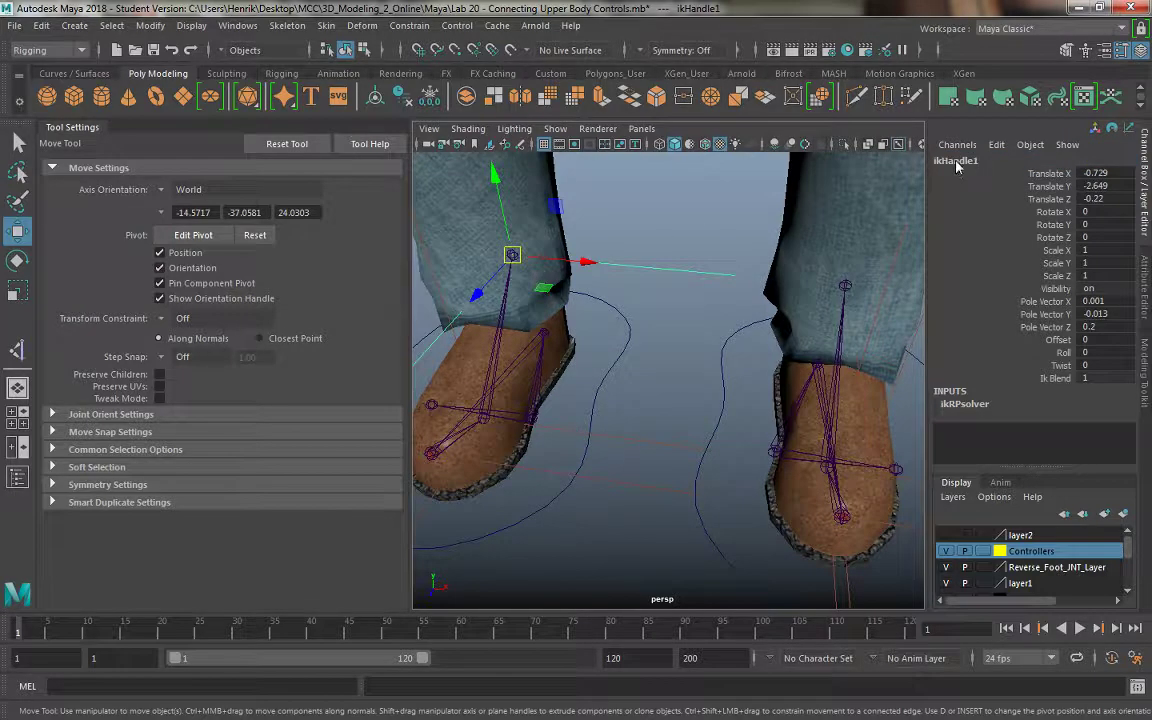
double_click(956, 161)
left_click(957, 161)
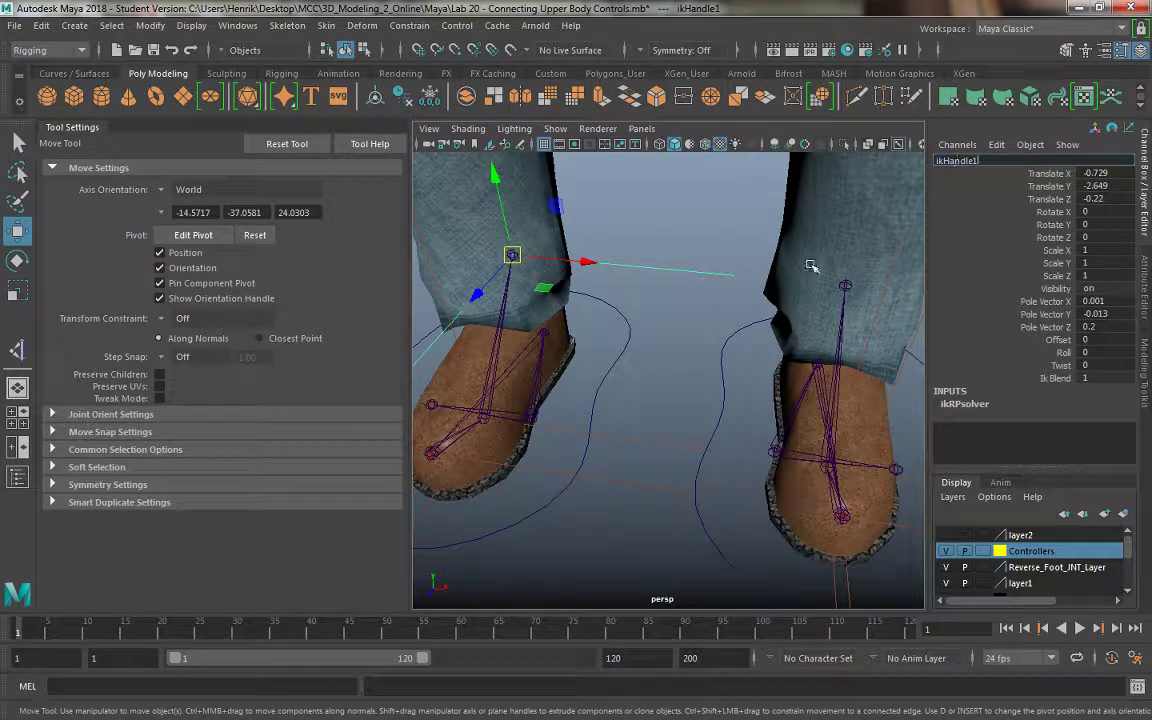
key("ctrl+z")
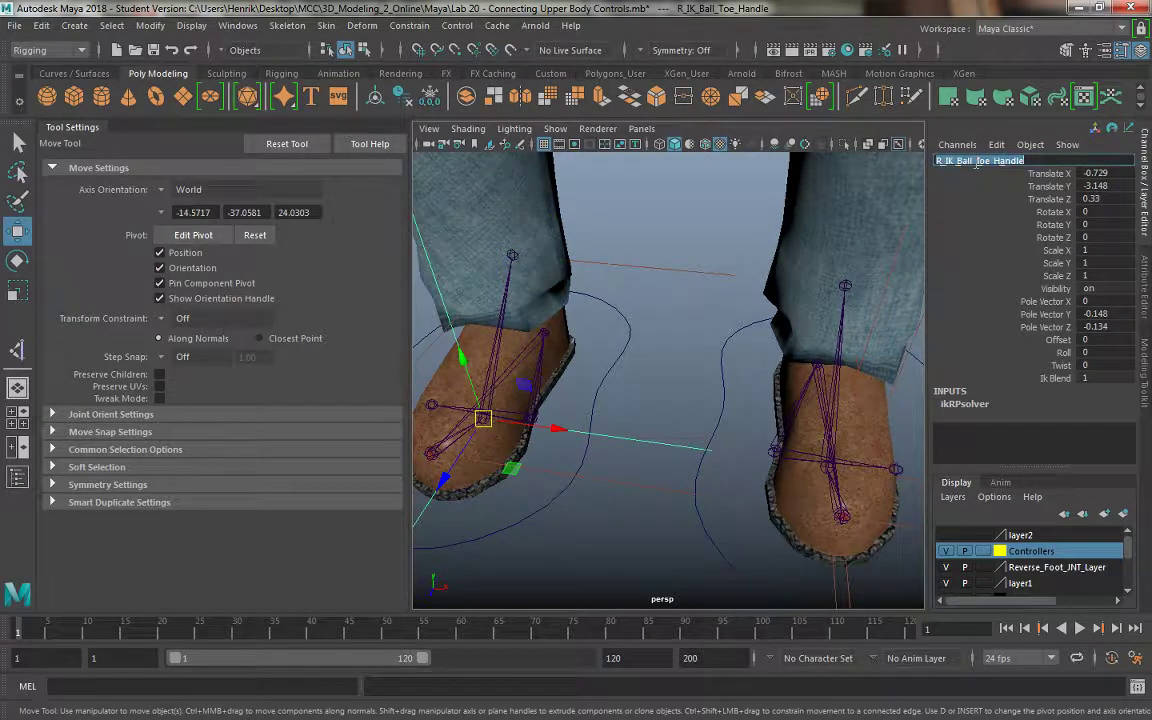
left_click(512, 255)
double_click(977, 160)
type("R_IK_Ball_Toe_Handle")
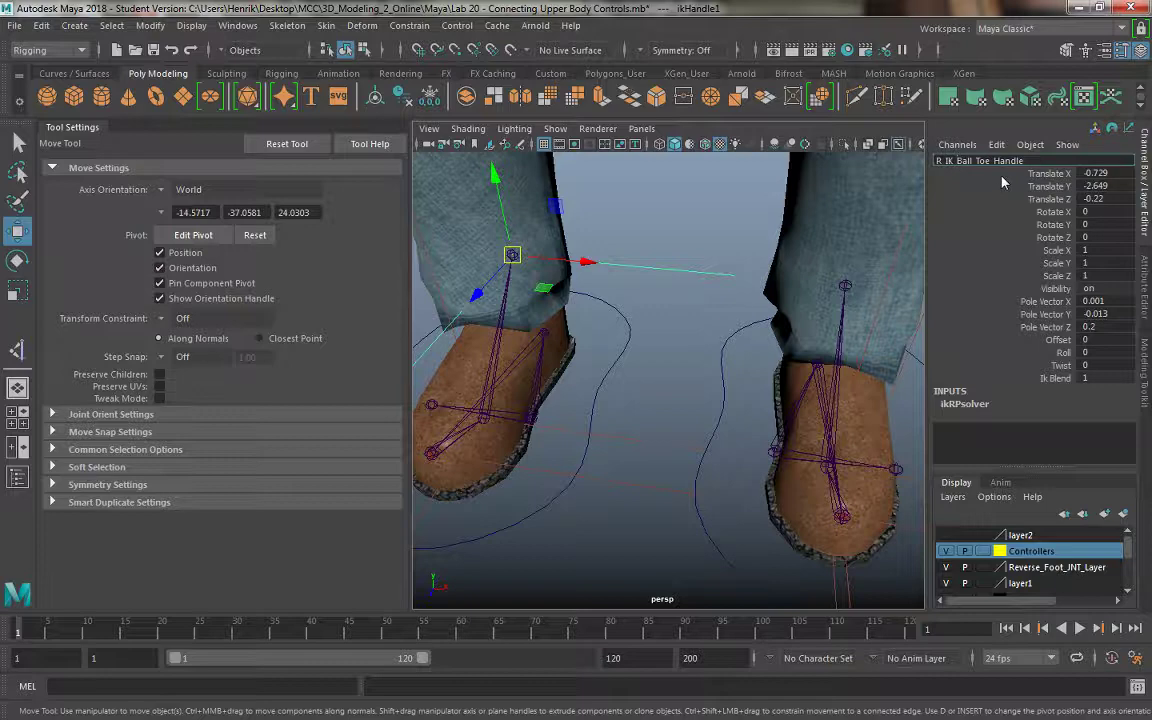
key("Delete")
key("Delete")
key("Delete")
type("Ankl")
type("e")
key("Return")
Step: Turn layer2's visibility back on so the leg joints show beside the left foot
left_click_drag(688, 367, 805, 343, "alt")
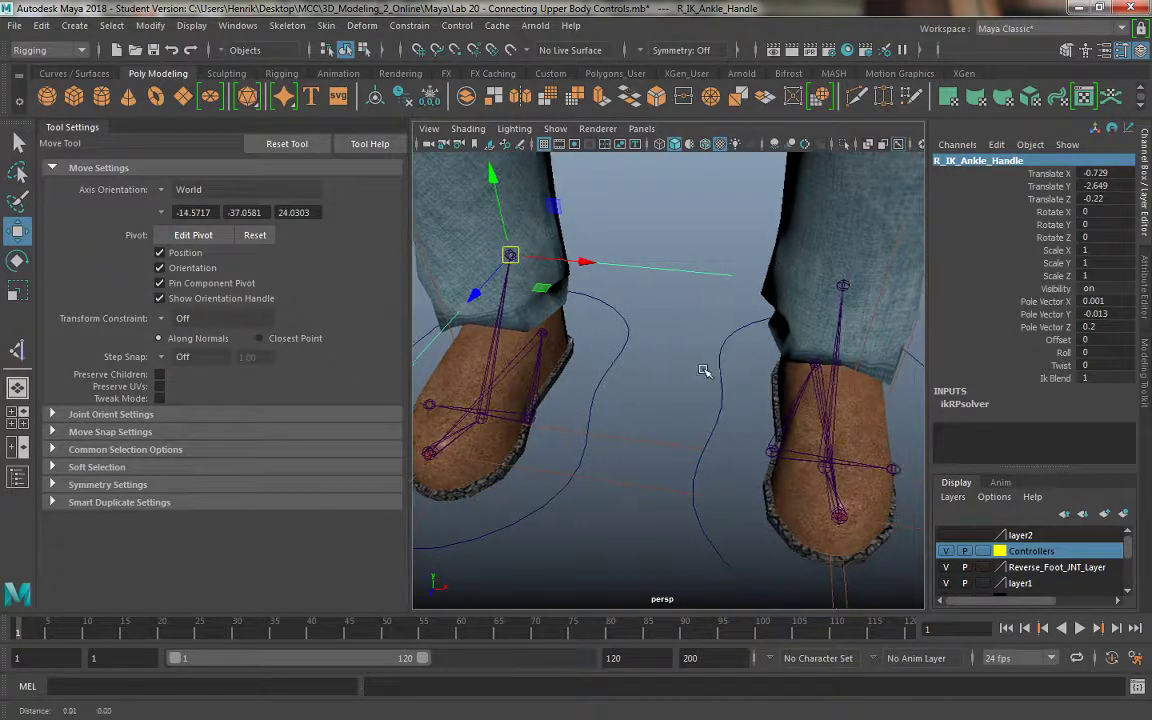
mouse_move(848, 228)
left_mouse_down()
mouse_move(869, 267)
mouse_move(830, 283)
left_mouse_up()
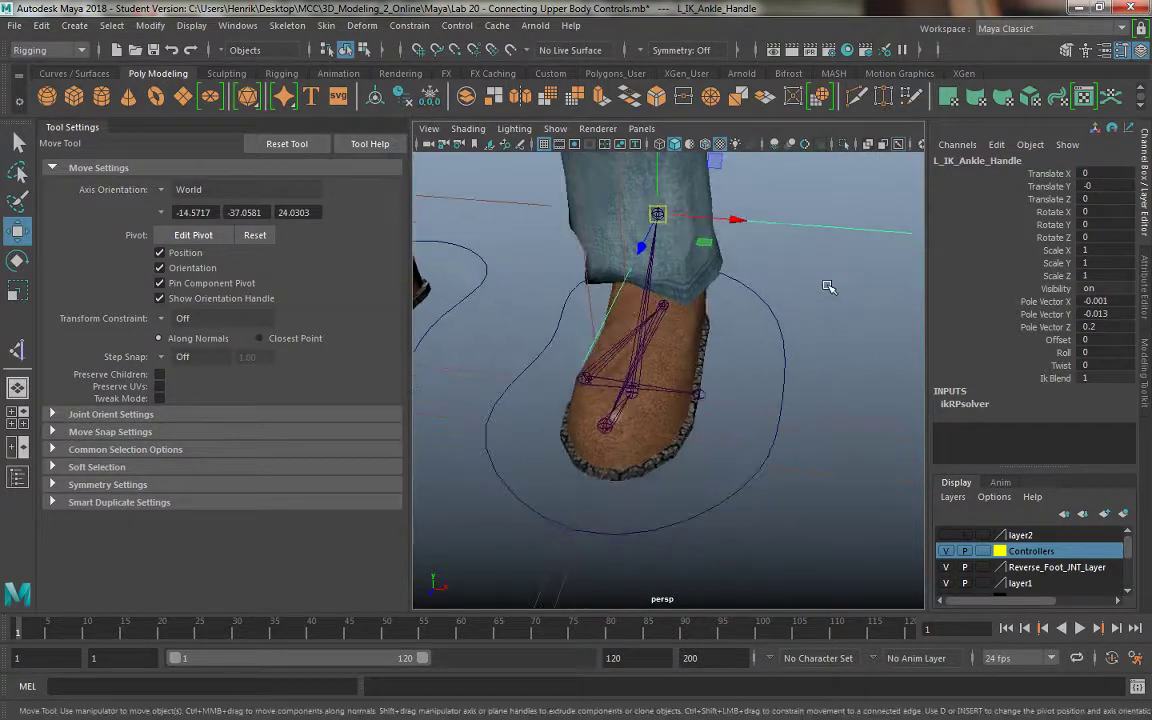
mouse_move(853, 366)
left_mouse_down()
mouse_move(870, 422)
mouse_move(760, 330)
left_mouse_up()
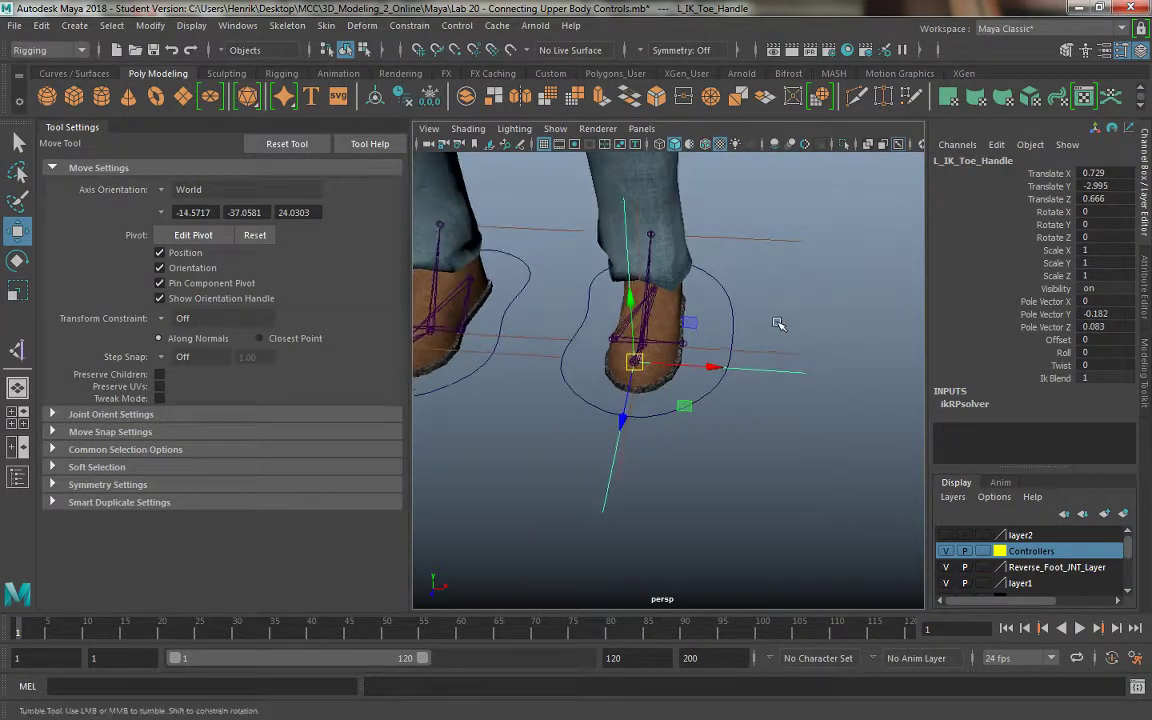
mouse_move(760, 330)
right_mouse_down("alt")
mouse_move(727, 294)
mouse_move(699, 404)
right_mouse_up("alt")
mouse_move(699, 404)
left_mouse_down("alt")
mouse_move(784, 347)
mouse_move(922, 470)
left_mouse_up("alt")
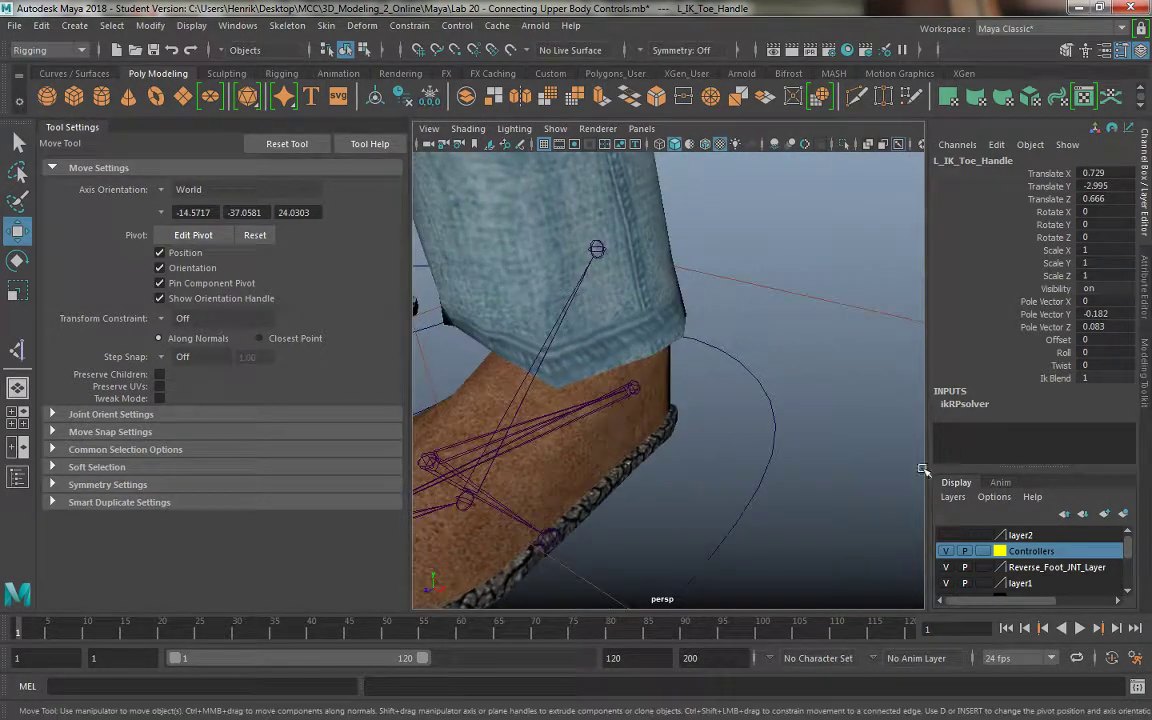
left_click(946, 535)
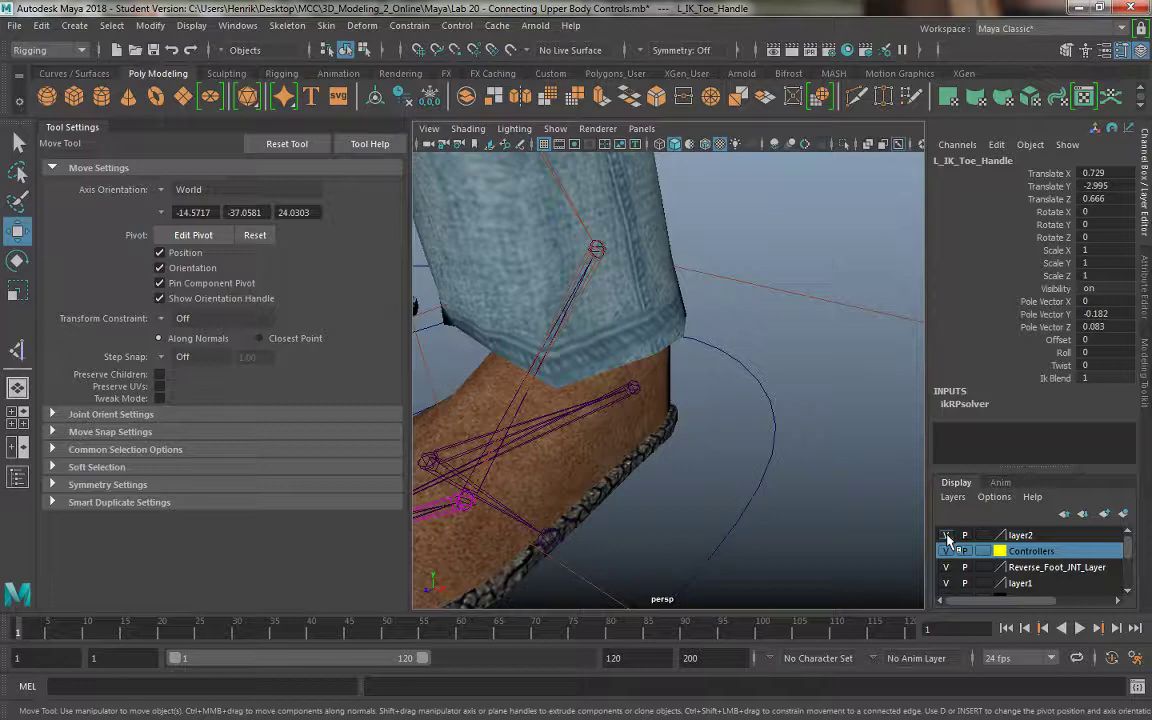
Step: Rename display layer layer2 to Skeleton and save the layer settings
double_click(1020, 535)
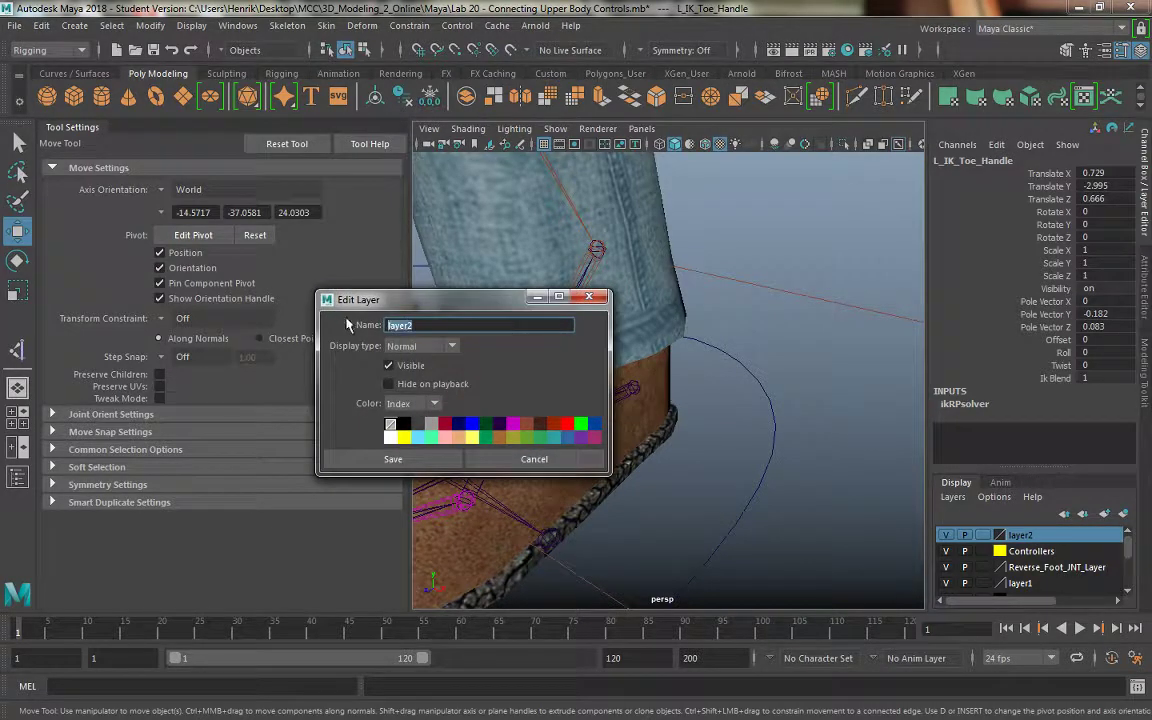
type("Skeleton")
left_click(380, 458)
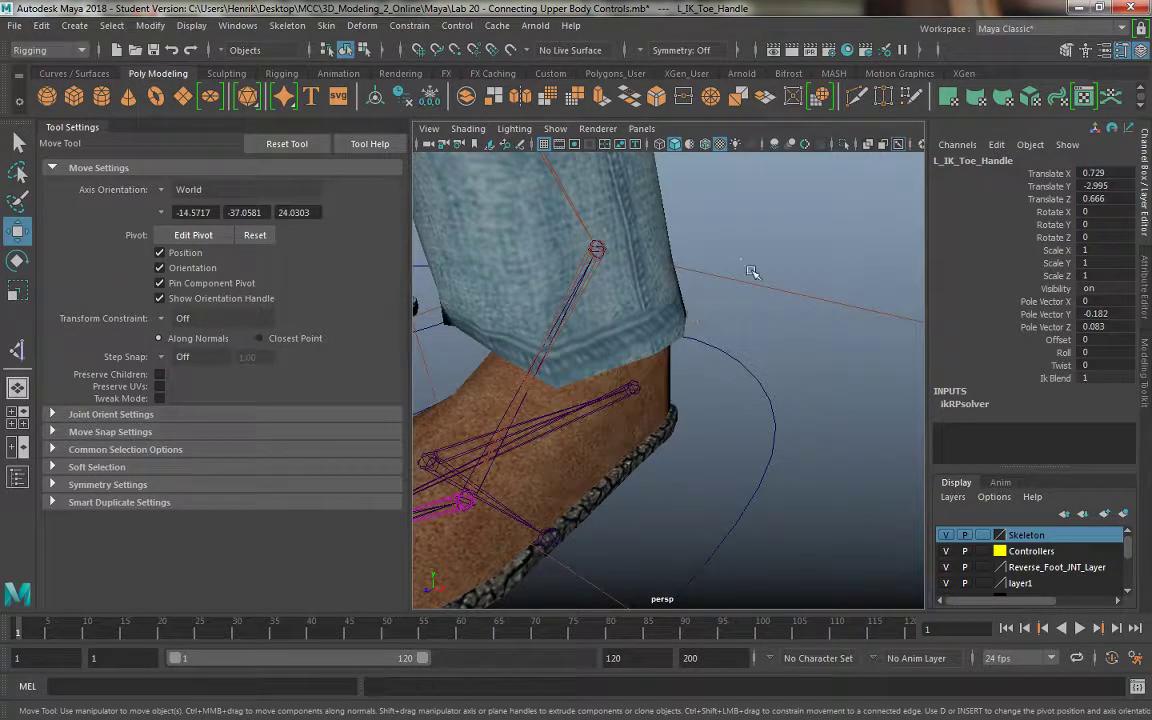
left_click(680, 266)
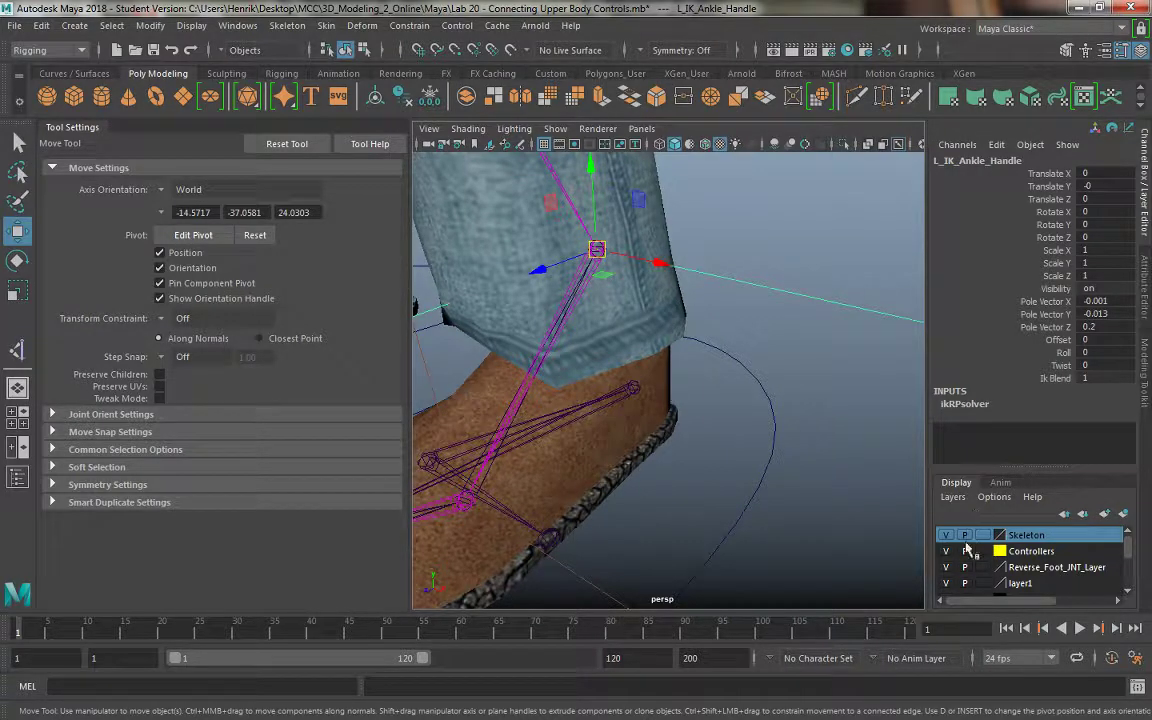
left_click_drag(743, 348, 777, 372, "alt")
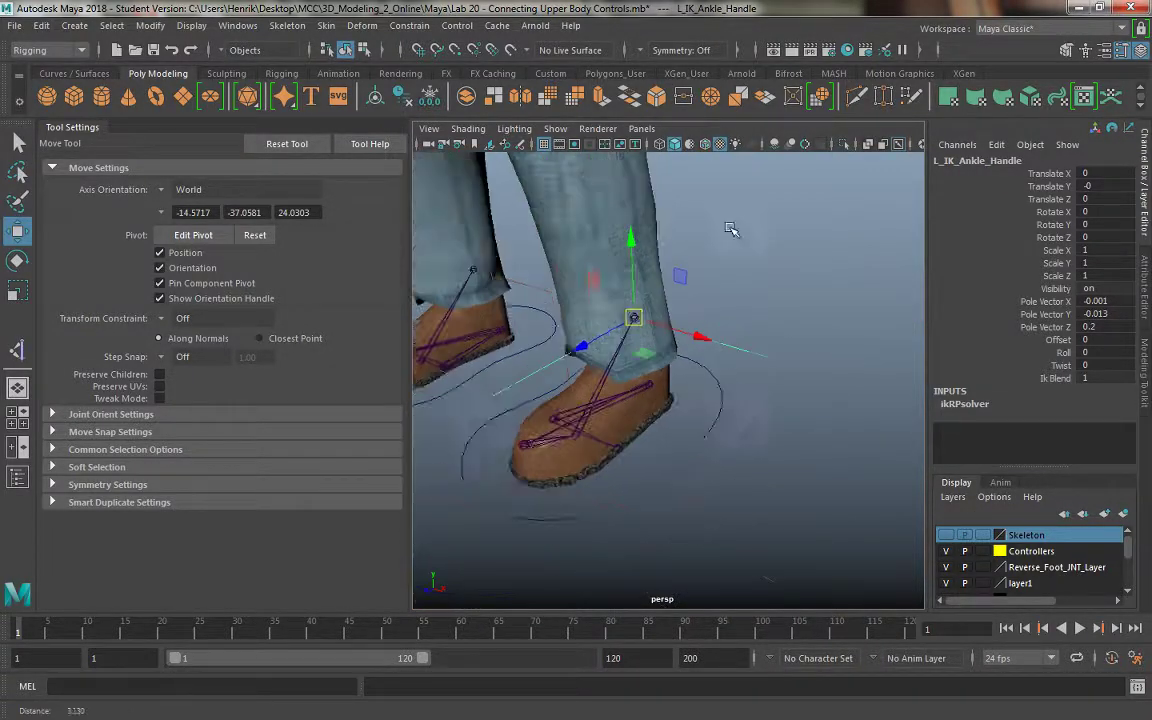
scroll(777, 372, "up", 10)
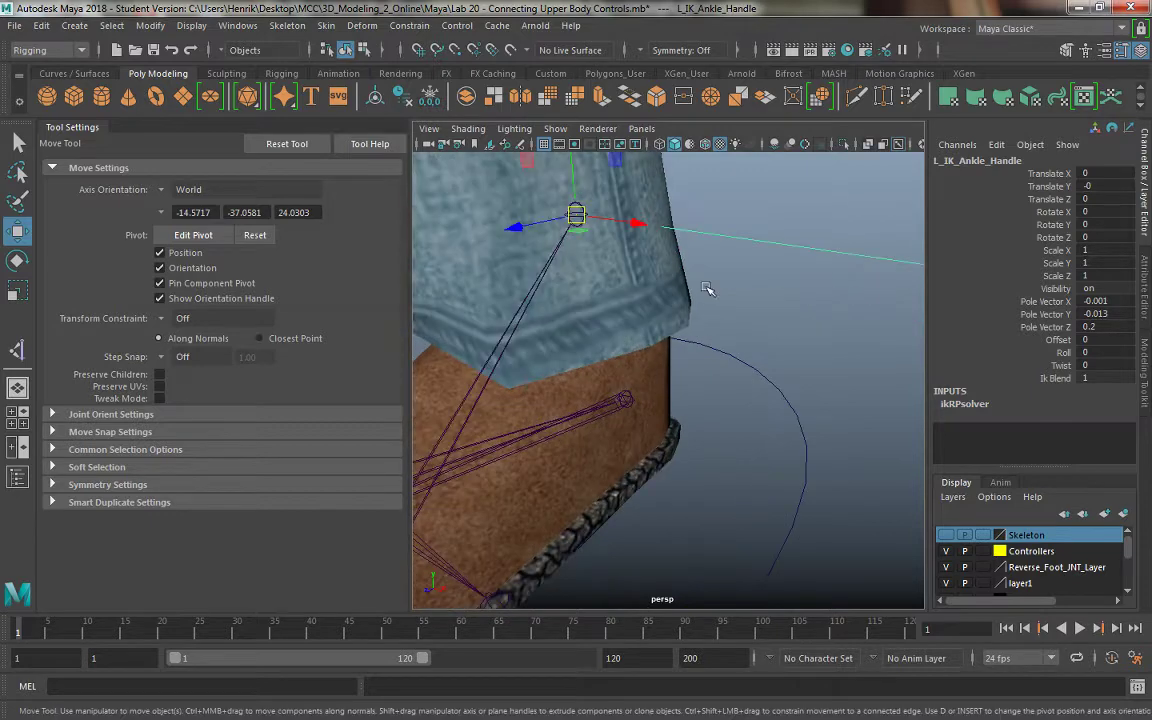
left_click_drag(760, 432, 868, 538, "alt")
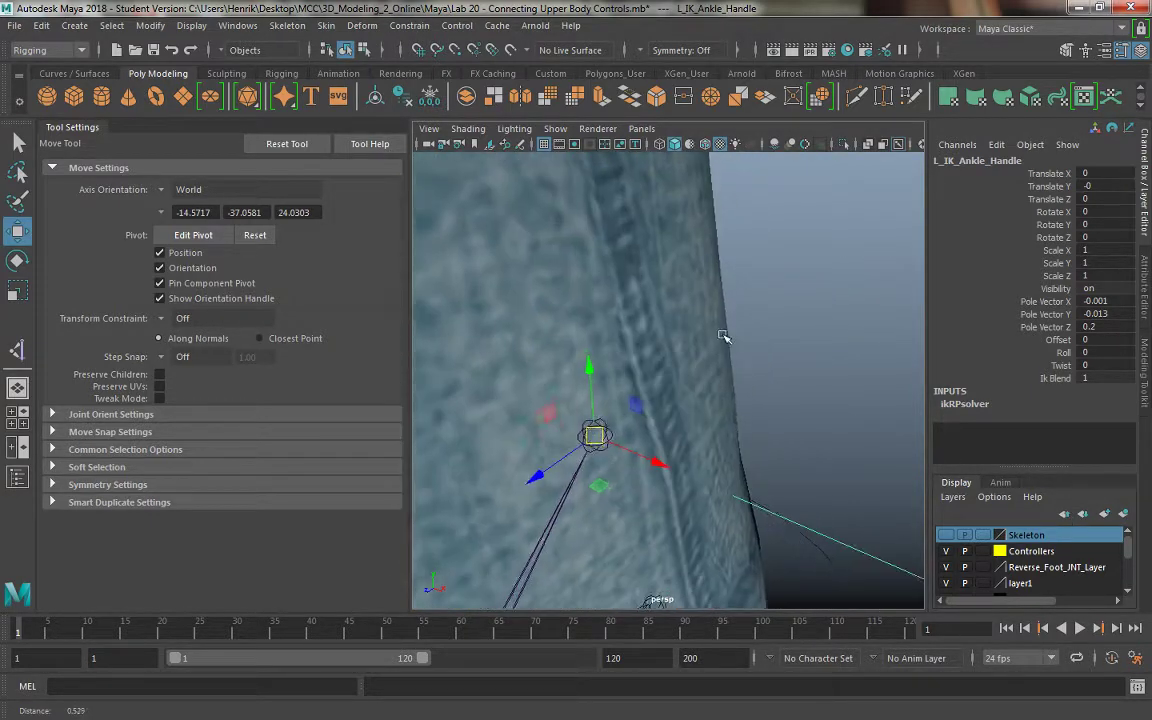
scroll(708, 405, "up", 5)
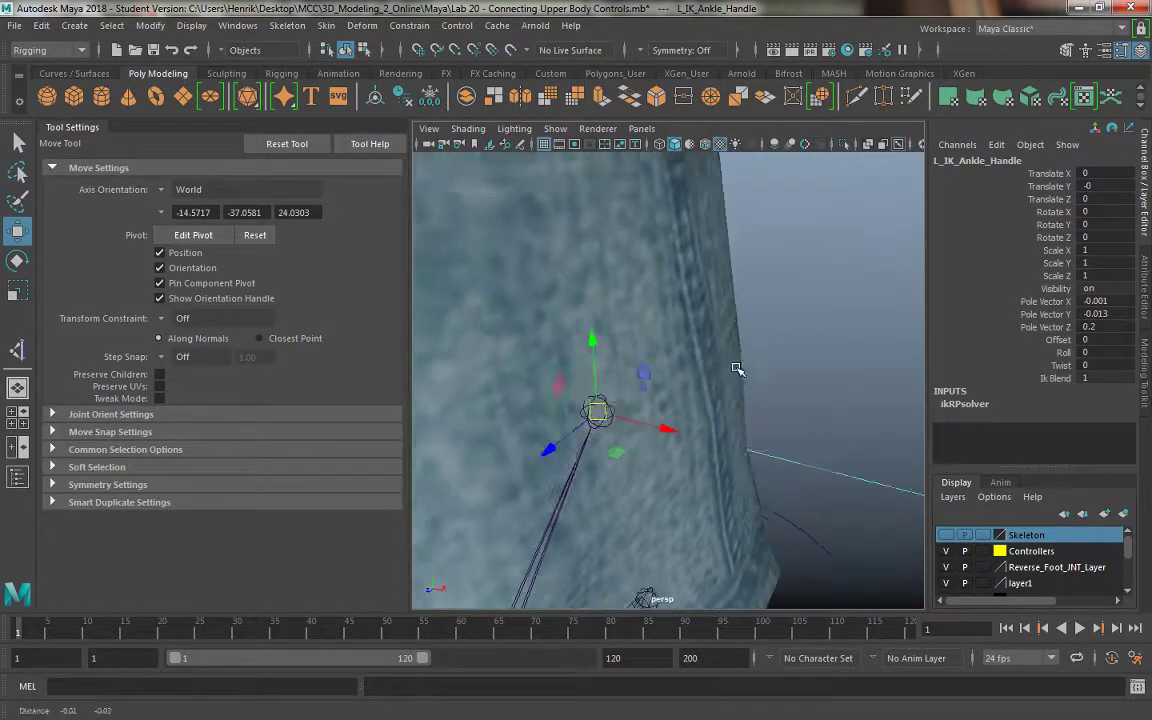
left_click_drag(708, 405, 651, 387, "alt")
left_click(597, 384)
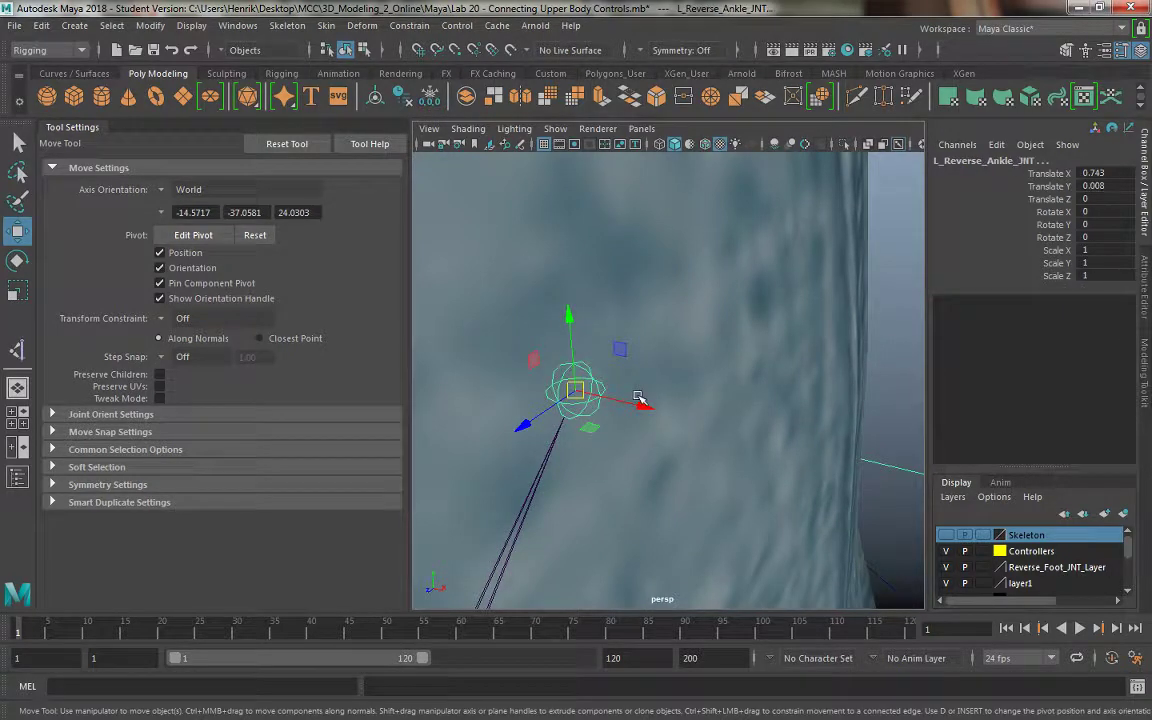
key("p")
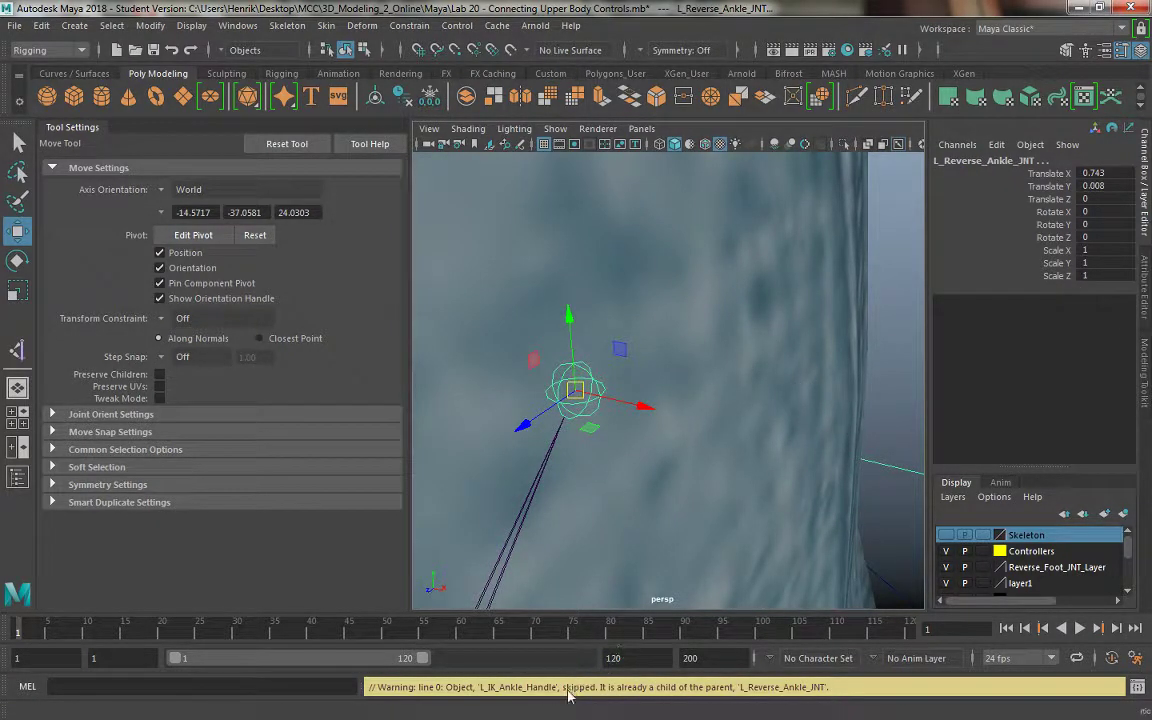
middle_click_drag(761, 558, 847, 489, "alt")
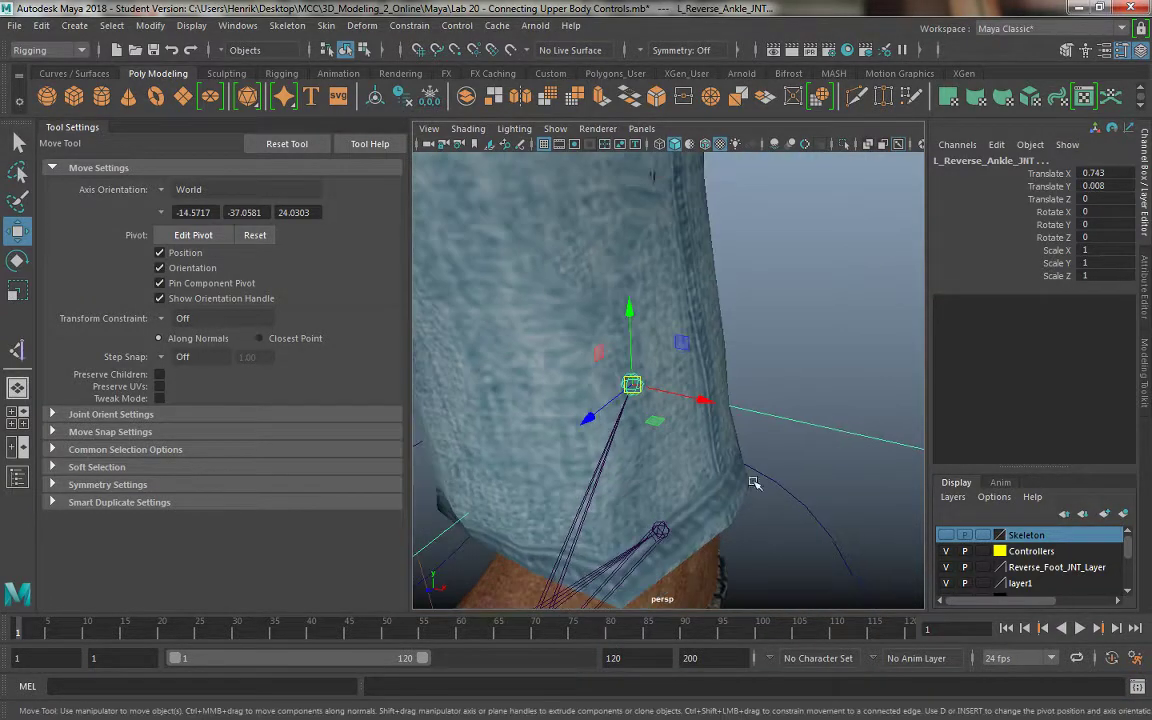
right_click_drag(847, 489, 739, 524, "alt")
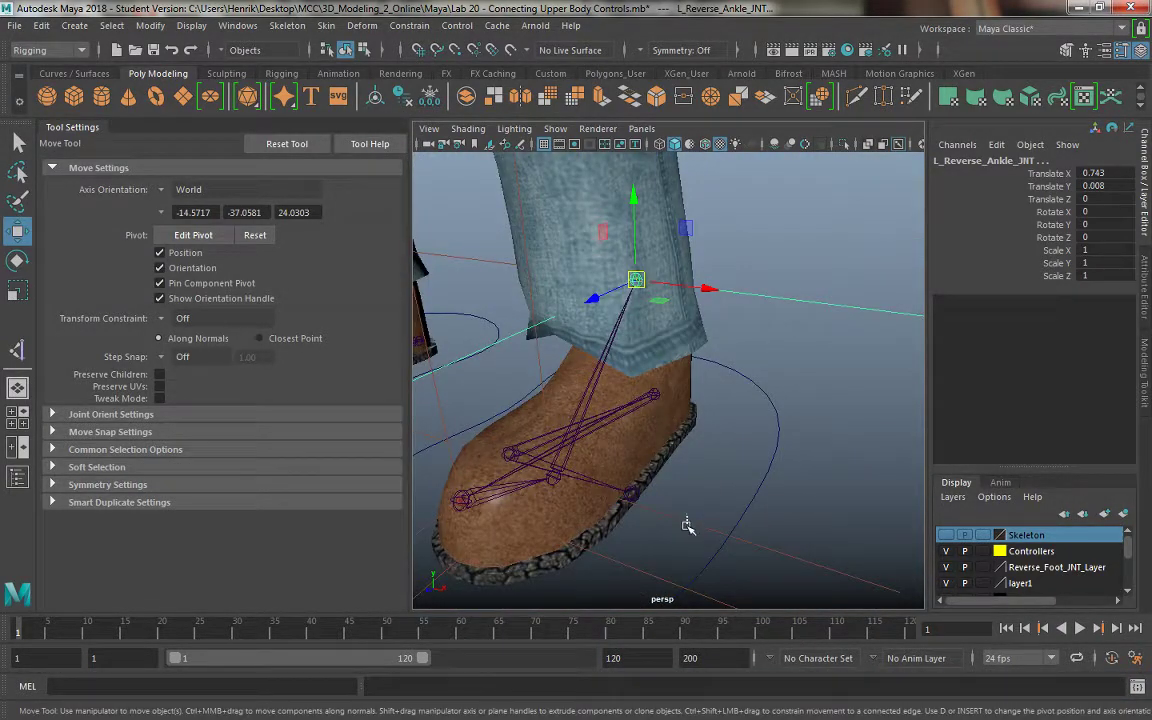
left_click(553, 479)
mouse_move(553, 479)
right_mouse_down("alt")
mouse_move(670, 505)
mouse_move(677, 432)
right_mouse_up("alt")
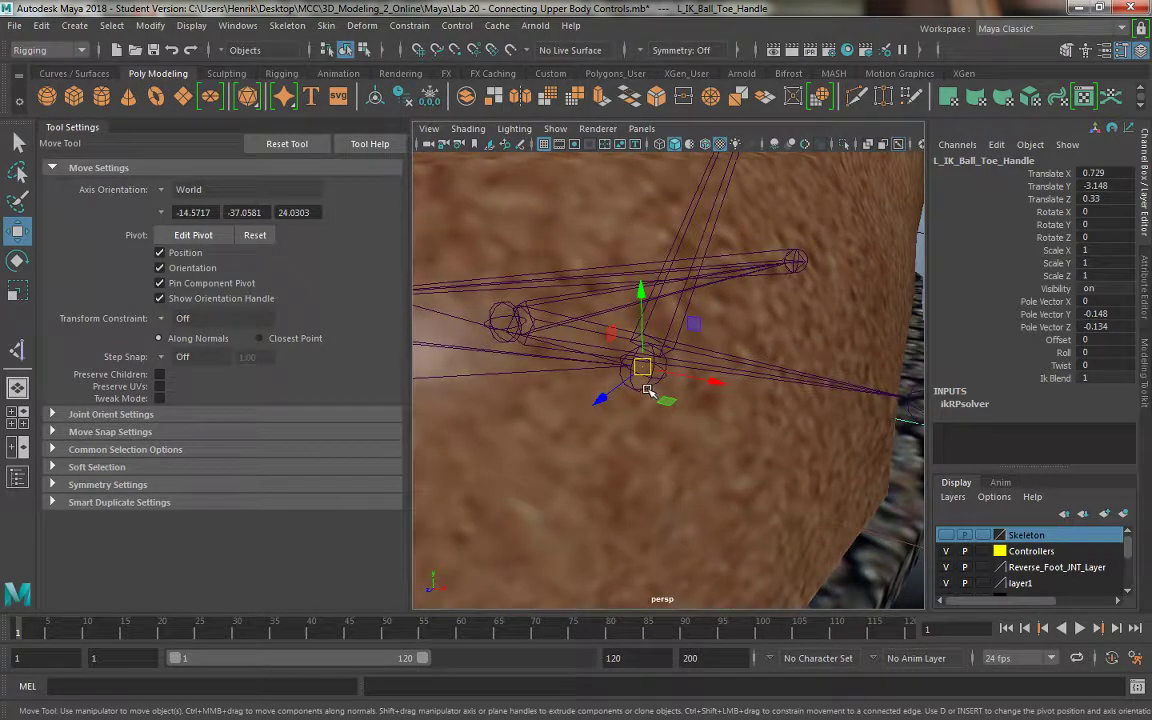
left_click(652, 392)
key("ctrl+z")
right_click_drag(689, 473, 633, 393, "alt")
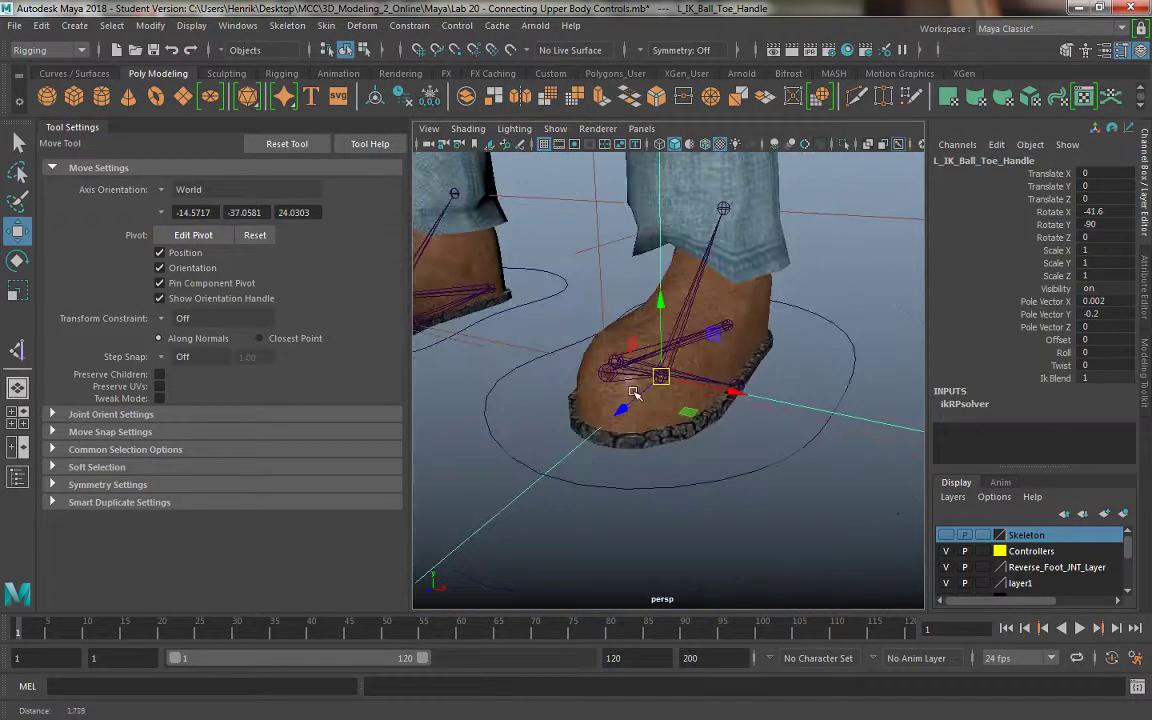
left_click_drag(633, 393, 685, 415, "alt")
right_click_drag(754, 463, 600, 430, "alt")
left_click(585, 432)
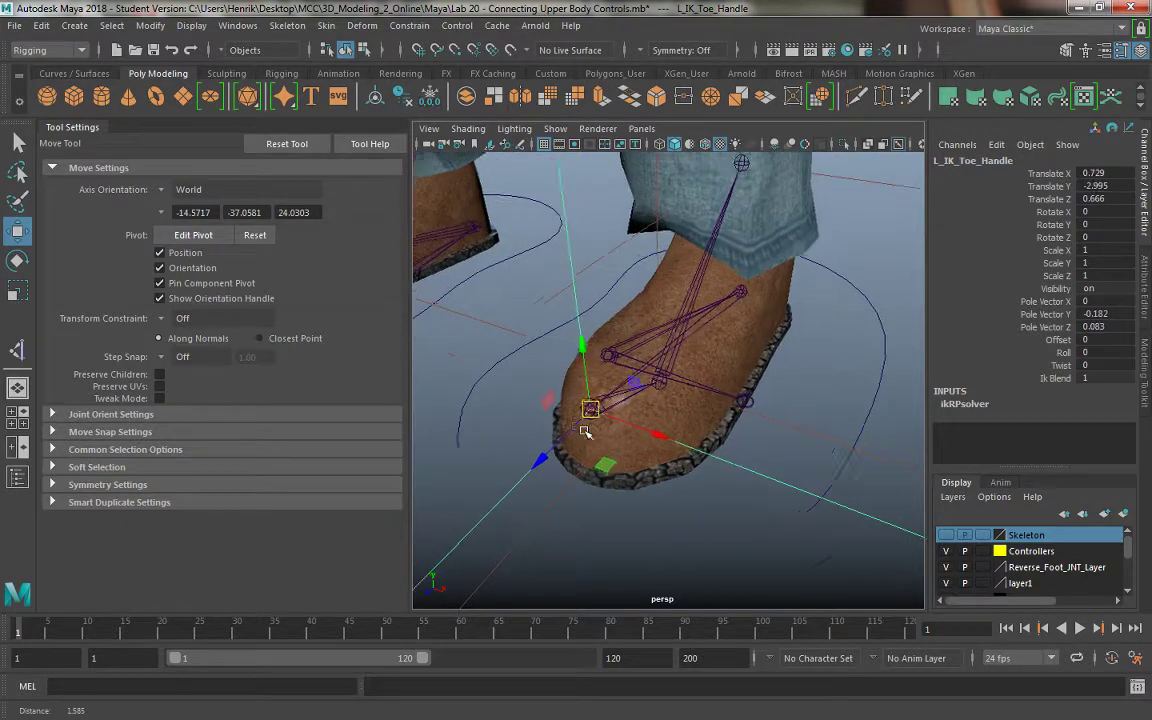
left_click_drag(585, 432, 557, 411, "alt")
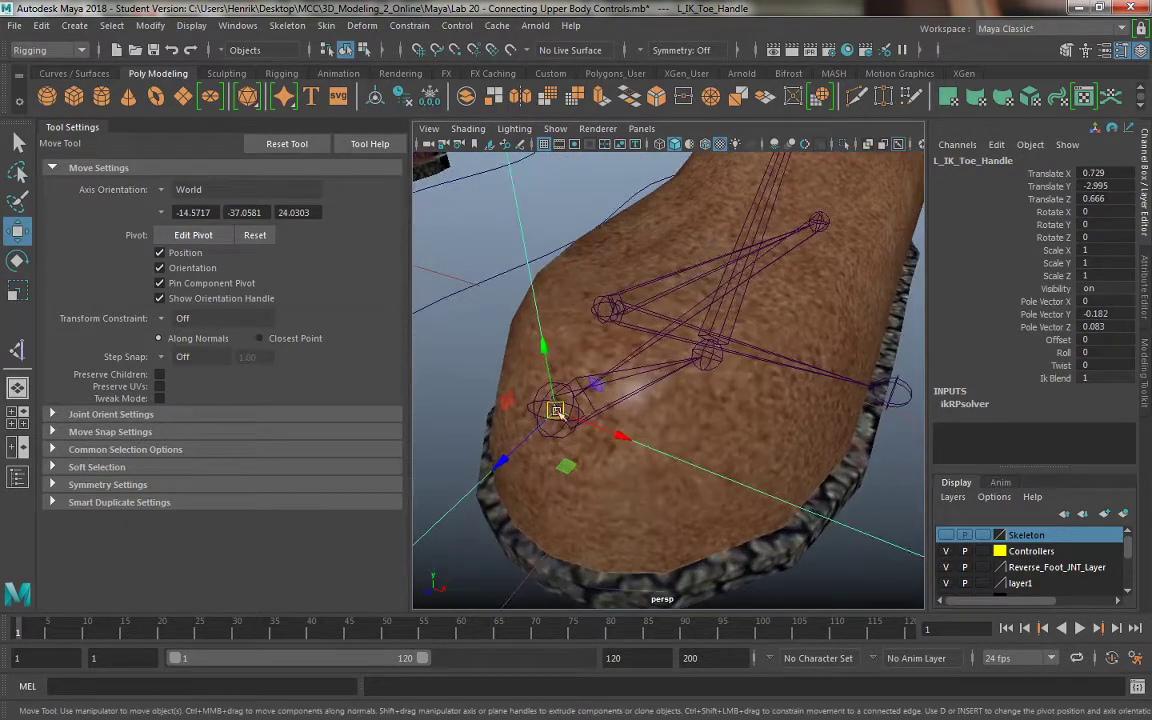
left_click(558, 414)
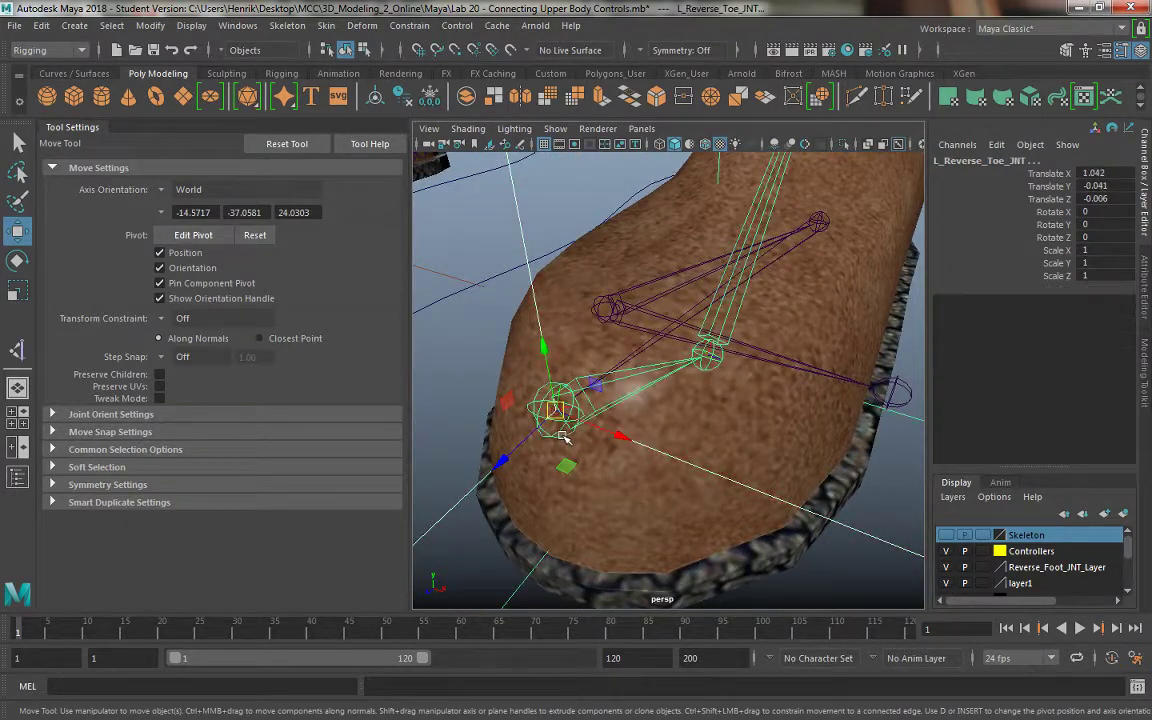
key("Down")
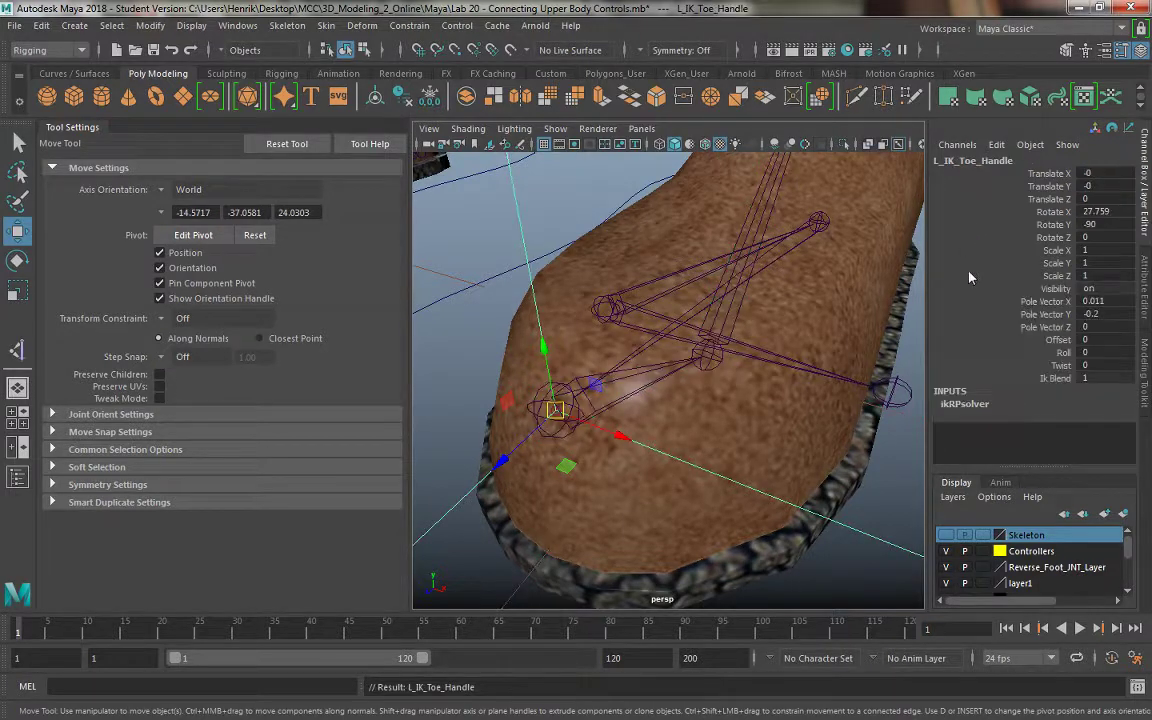
left_click_drag(823, 492, 700, 400, "alt")
left_click(470, 342)
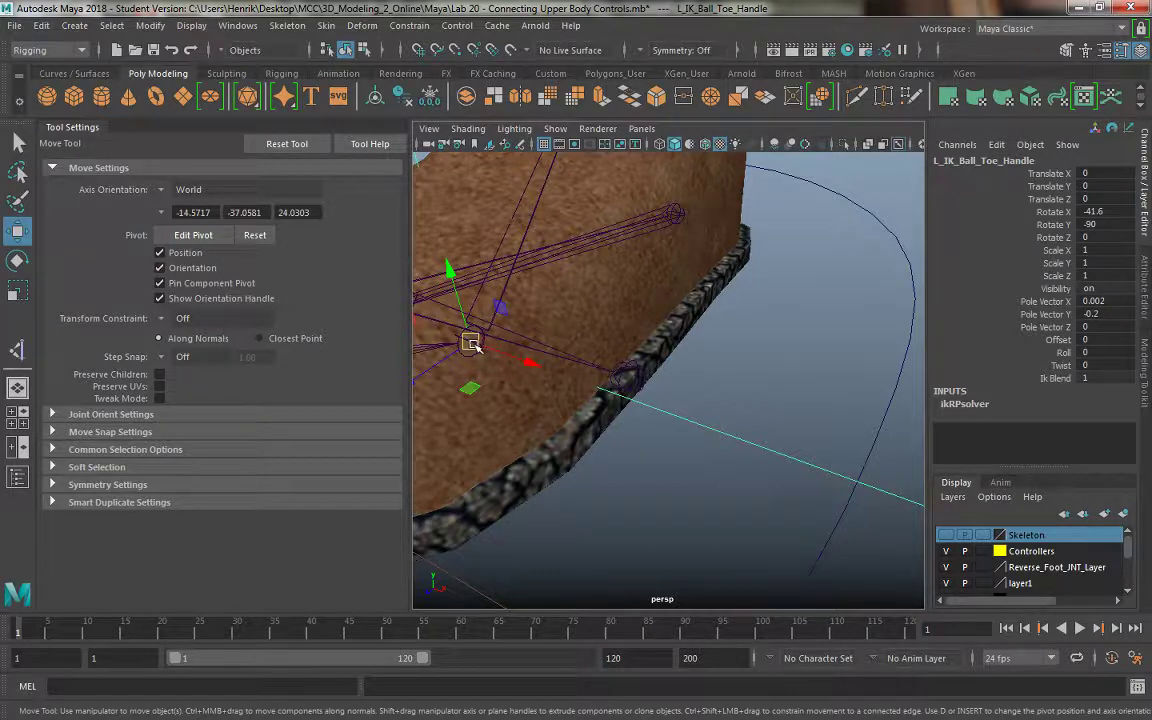
mouse_move(524, 492)
left_mouse_down("alt")
mouse_move(700, 489)
mouse_move(690, 470)
left_mouse_up("alt")
left_click(584, 319)
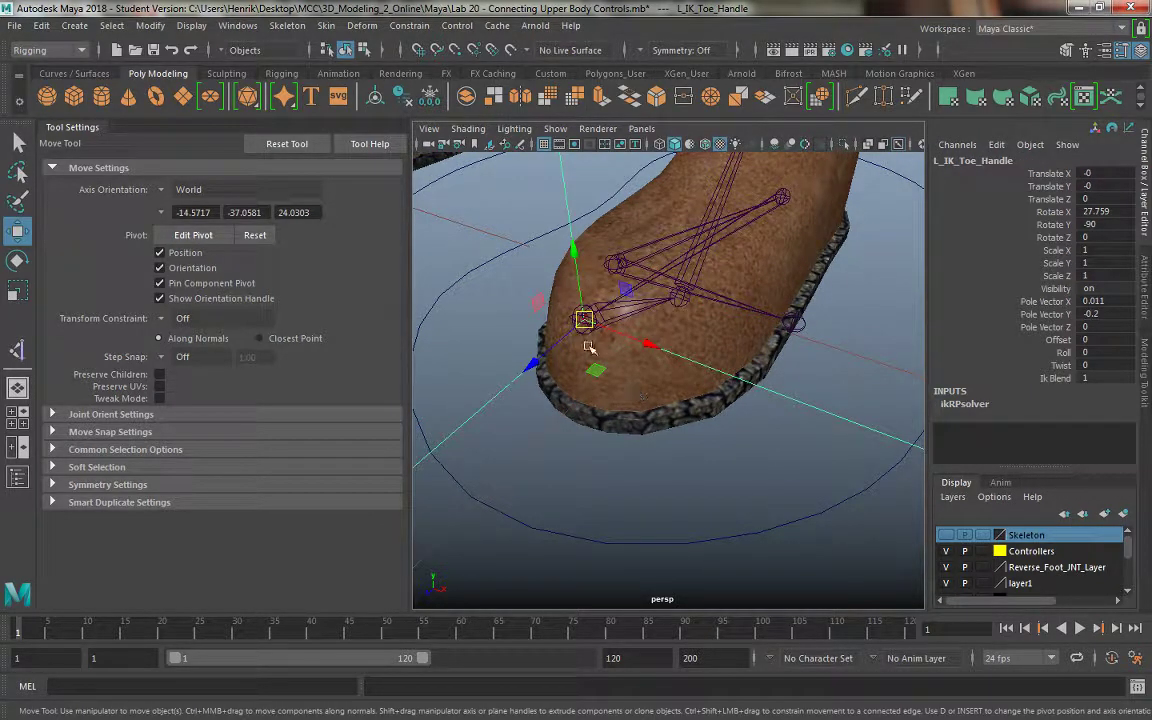
left_click(528, 312)
left_click(571, 309)
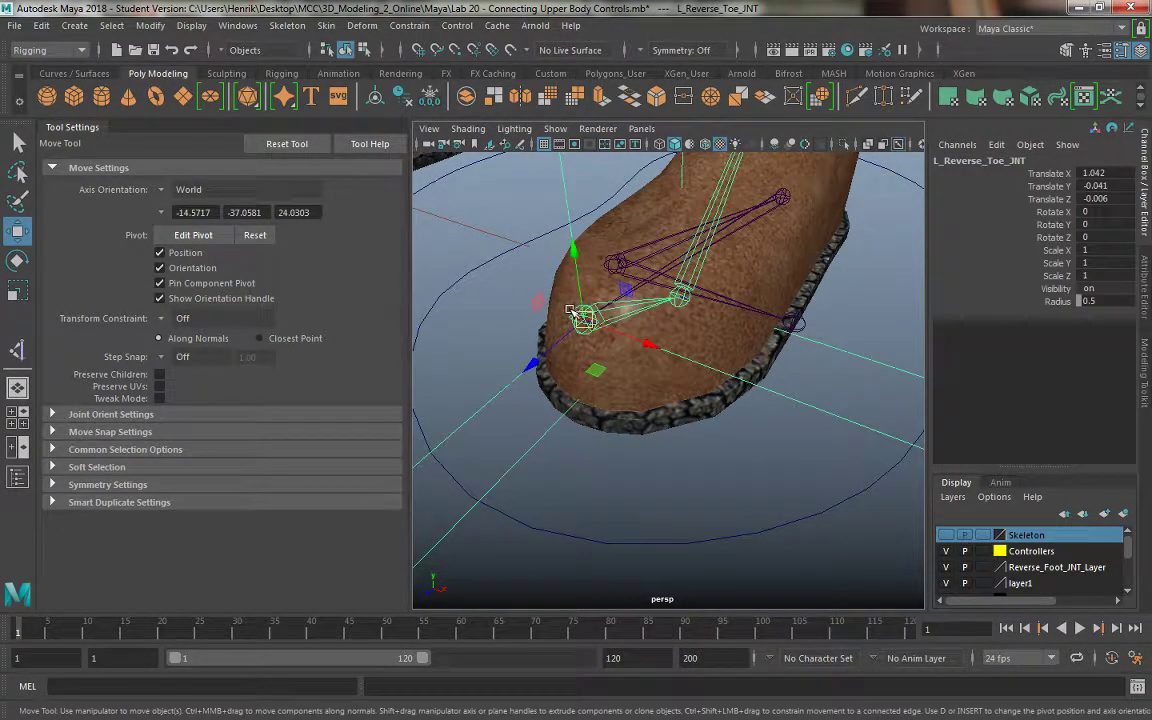
mouse_move(589, 316)
right_mouse_down("alt")
mouse_move(622, 486)
mouse_move(652, 296)
right_mouse_up("alt")
left_click(694, 172)
mouse_move(694, 172)
right_mouse_down("alt")
mouse_move(591, 270)
mouse_move(622, 331)
right_mouse_up("alt")
mouse_move(622, 331)
left_mouse_down("alt")
mouse_move(530, 283)
mouse_move(506, 255)
mouse_move(598, 328)
mouse_move(640, 437)
mouse_move(598, 413)
left_mouse_up("alt")
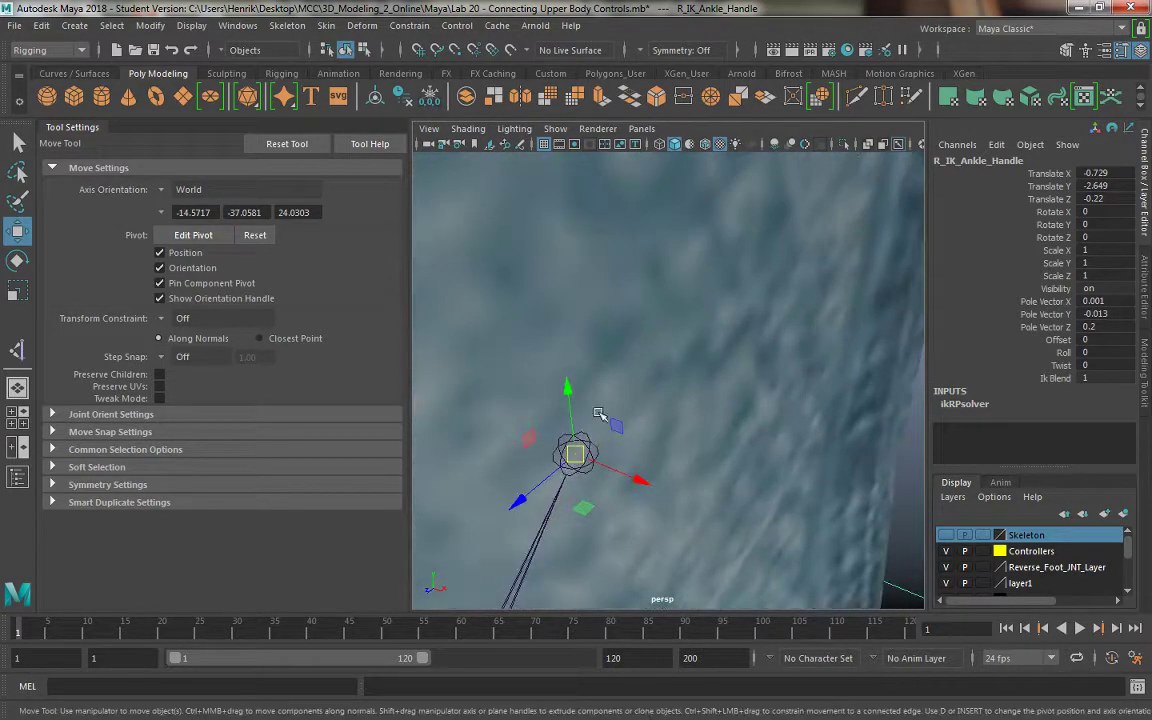
mouse_move(679, 463)
left_mouse_down("alt")
mouse_move(674, 399)
mouse_move(699, 406)
left_mouse_up("alt")
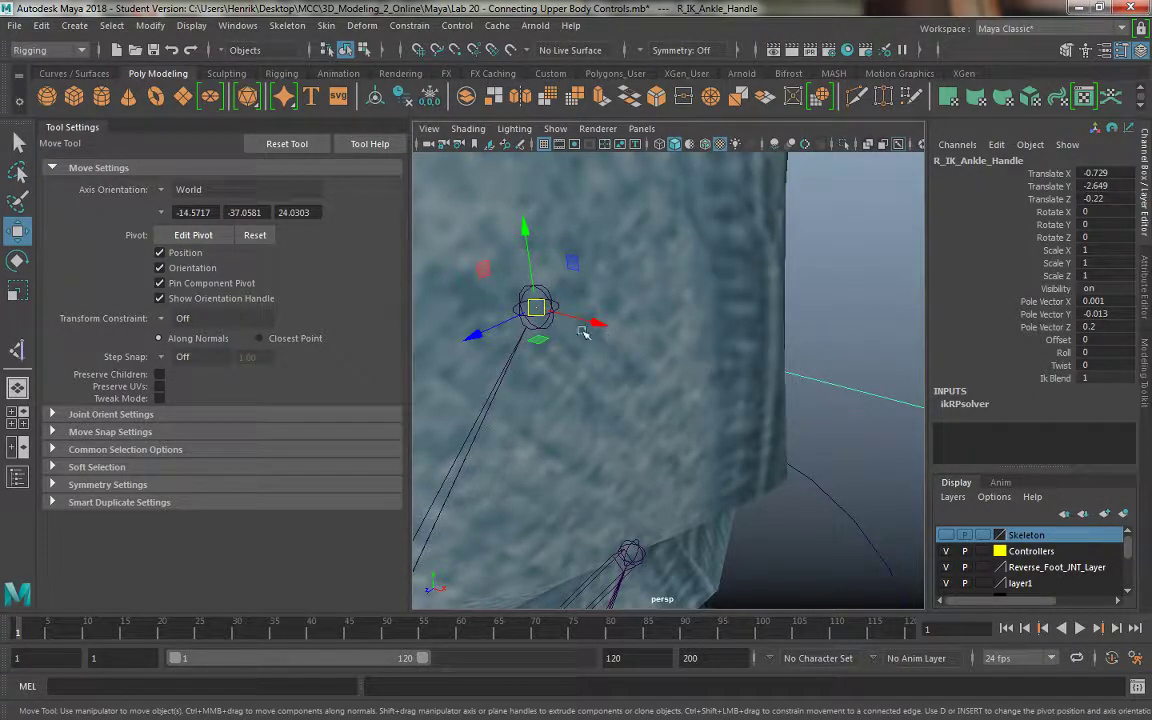
left_click(547, 292)
key("Up")
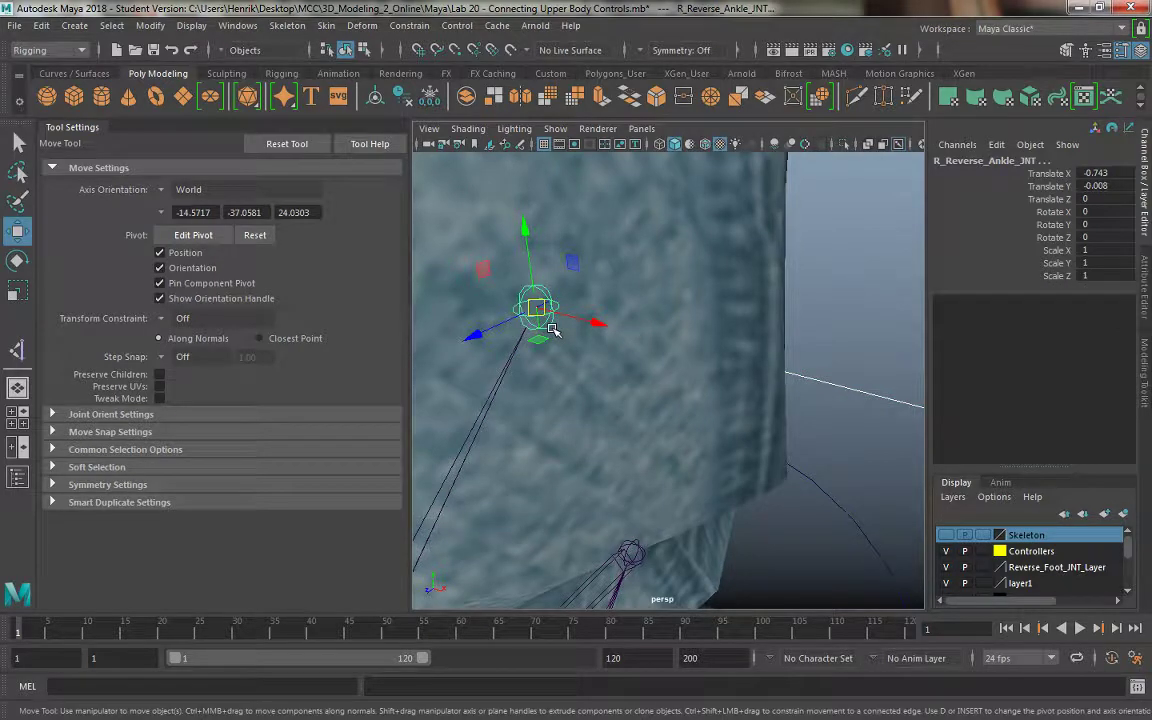
key("Down")
mouse_move(554, 330)
left_mouse_down("alt")
mouse_move(767, 332)
mouse_move(771, 540)
left_mouse_up("alt")
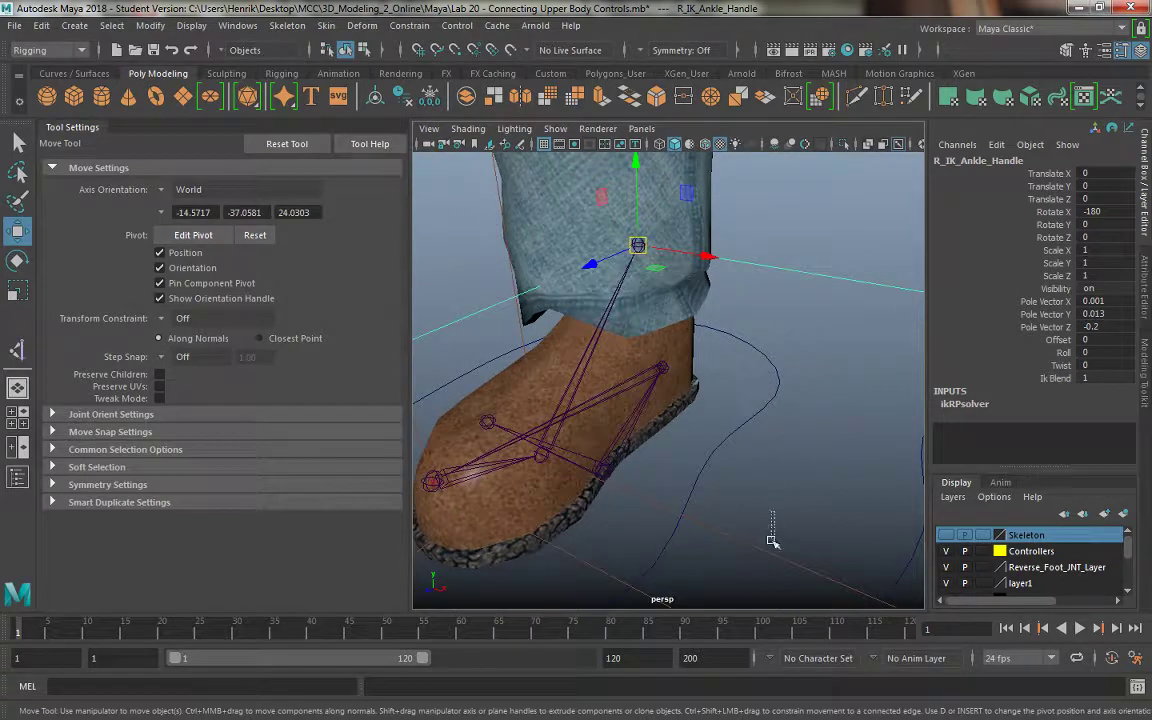
key("Right")
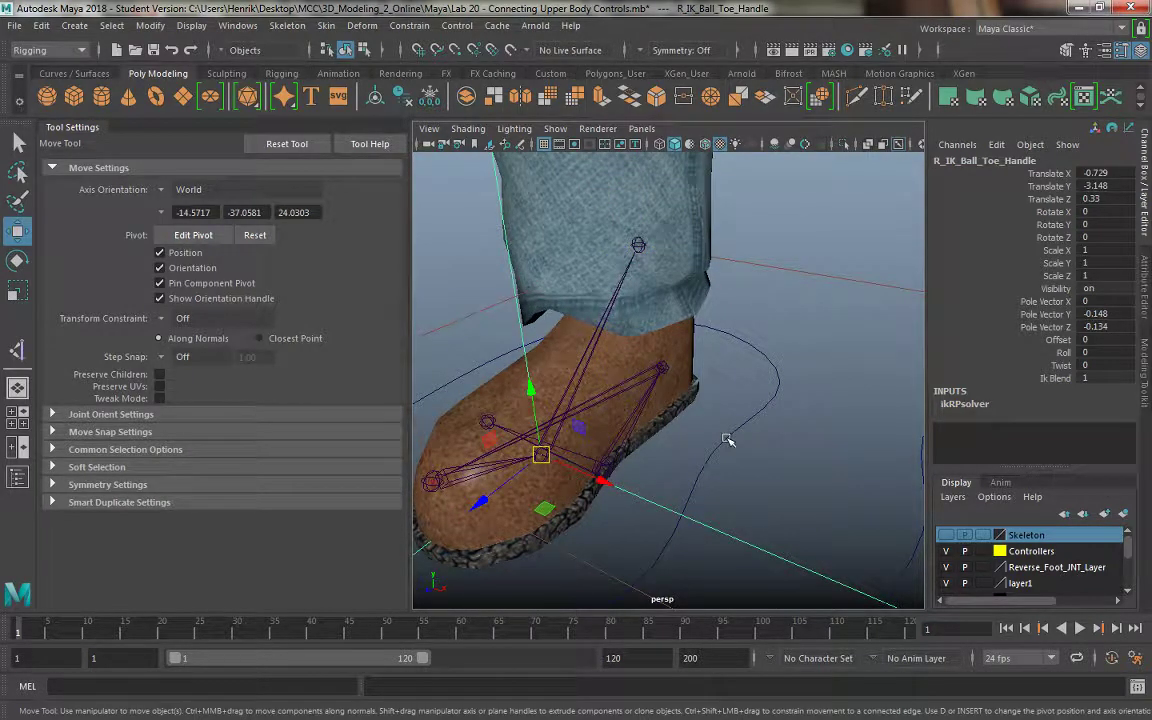
left_click_drag(727, 440, 691, 450, "alt")
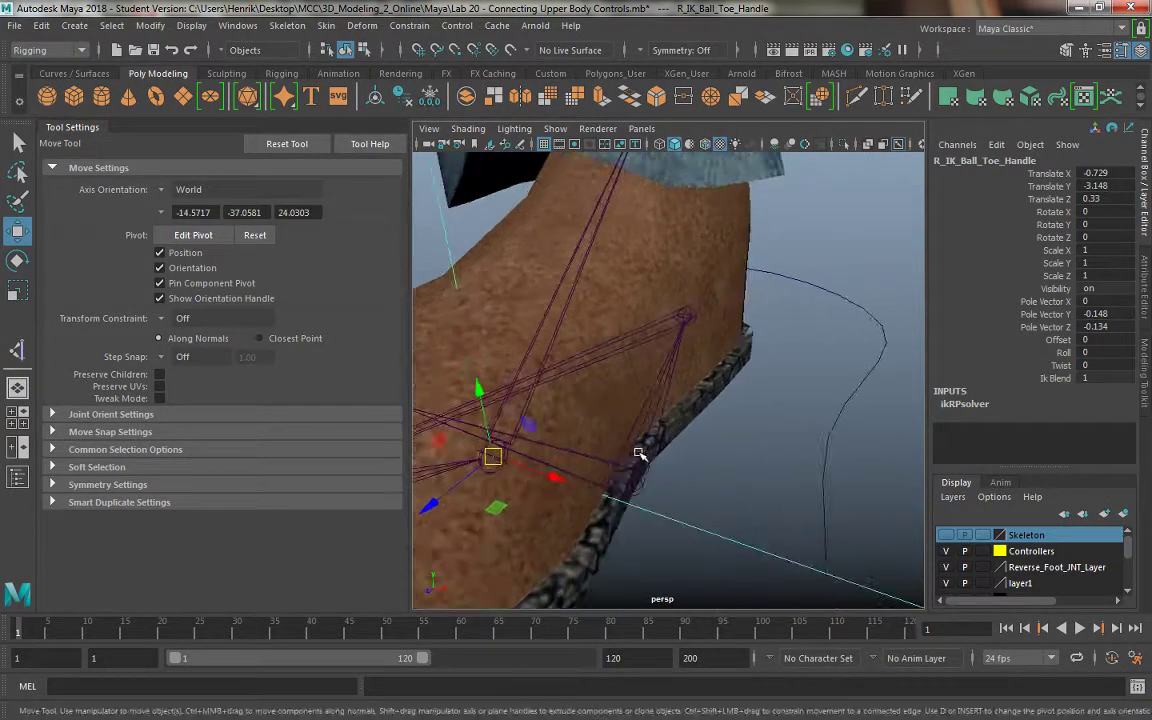
scroll(691, 450, "up", 5)
scroll(751, 365, "up", 3)
left_click(759, 342)
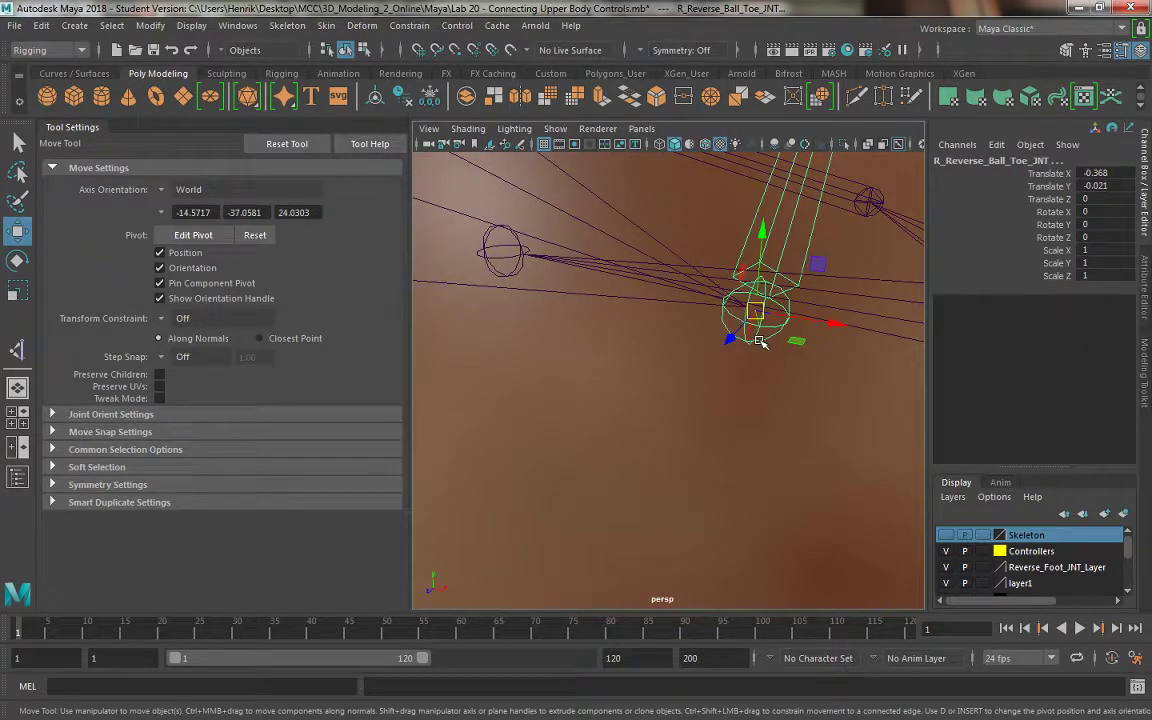
left_click_drag(759, 342, 712, 345, "alt")
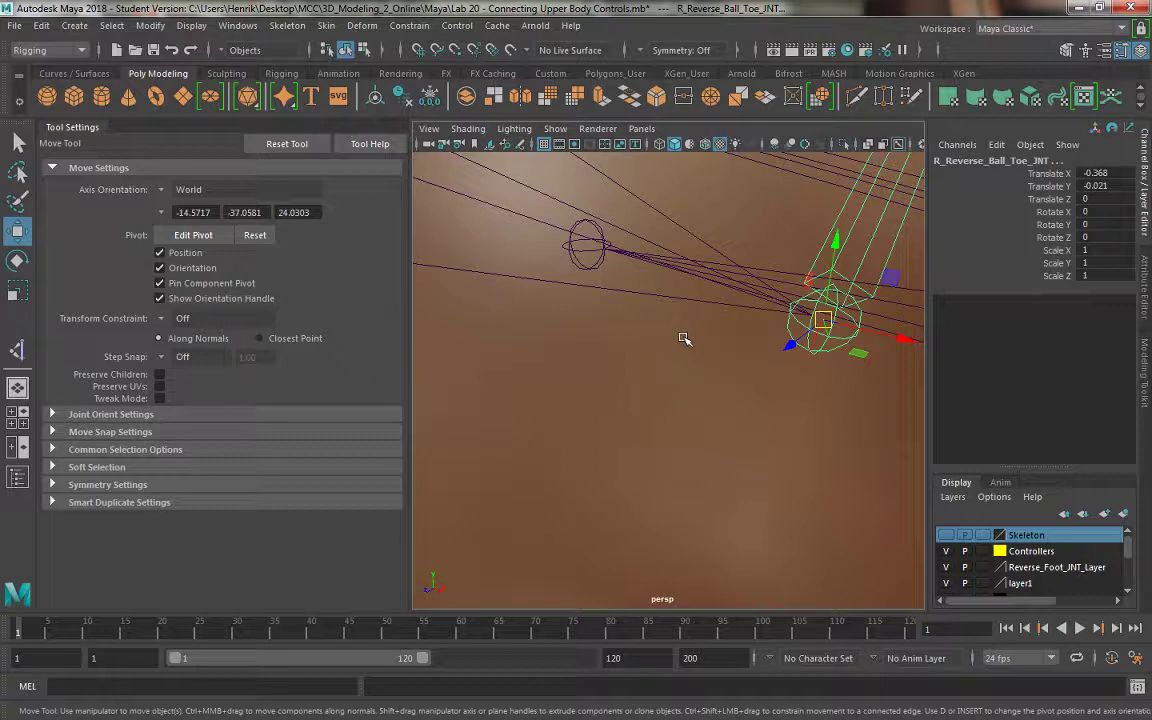
key("ctrl+z")
mouse_move(681, 334)
left_mouse_down("alt")
mouse_move(751, 360)
mouse_move(869, 438)
mouse_move(848, 272)
left_mouse_up("alt")
left_click(848, 272)
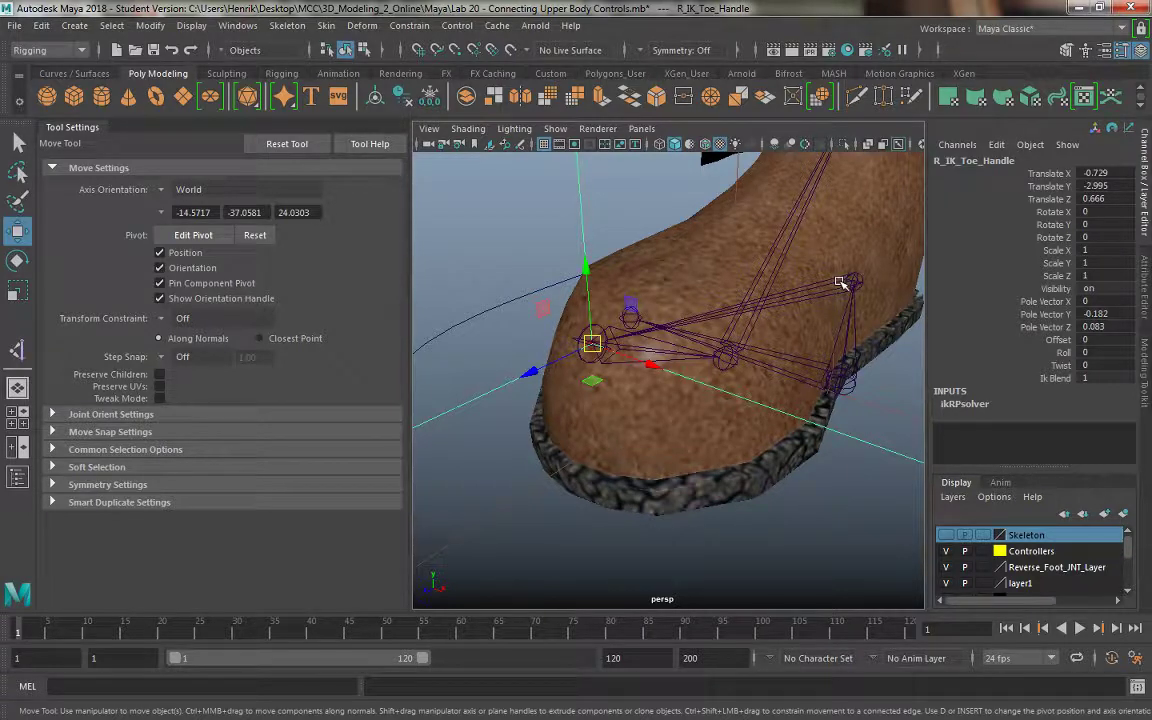
scroll(562, 311, "up", 5)
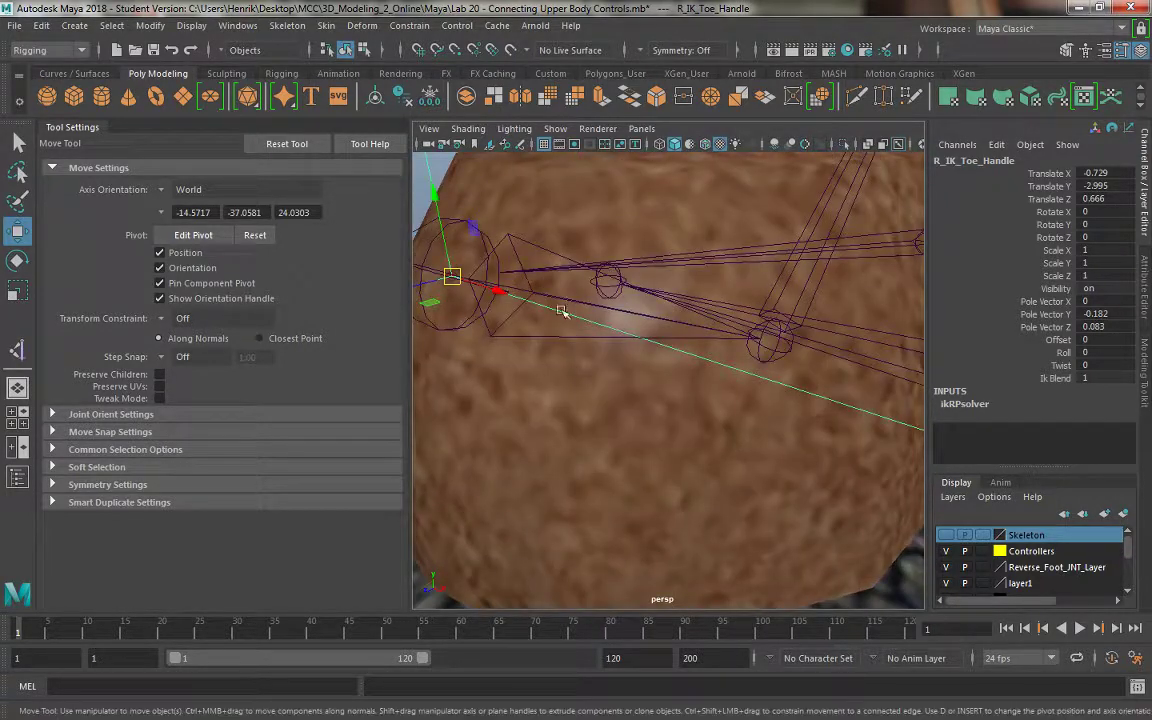
left_click(489, 259)
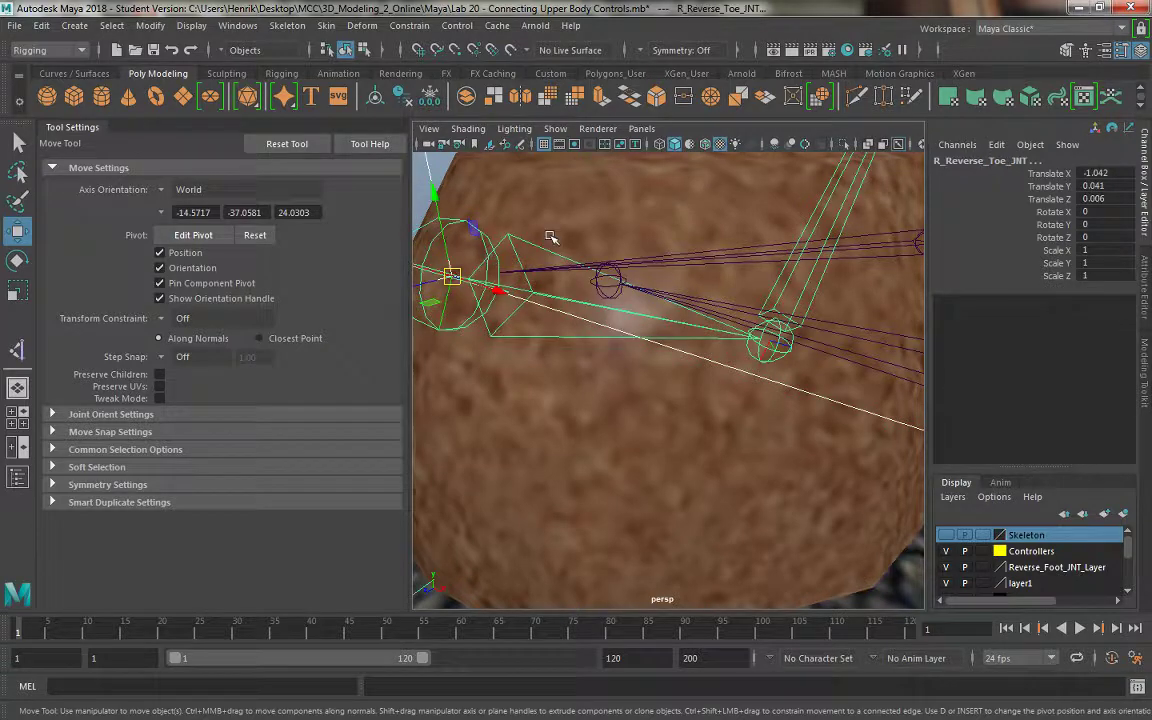
left_click_drag(594, 320, 591, 312, "alt")
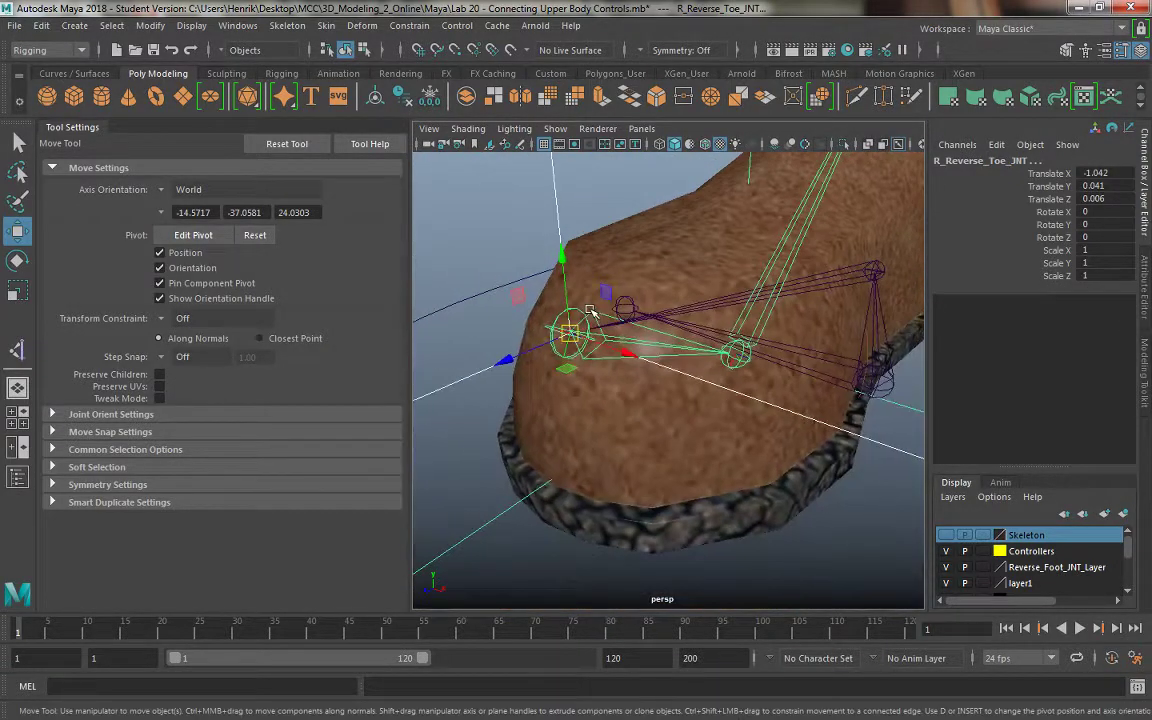
left_click(591, 312)
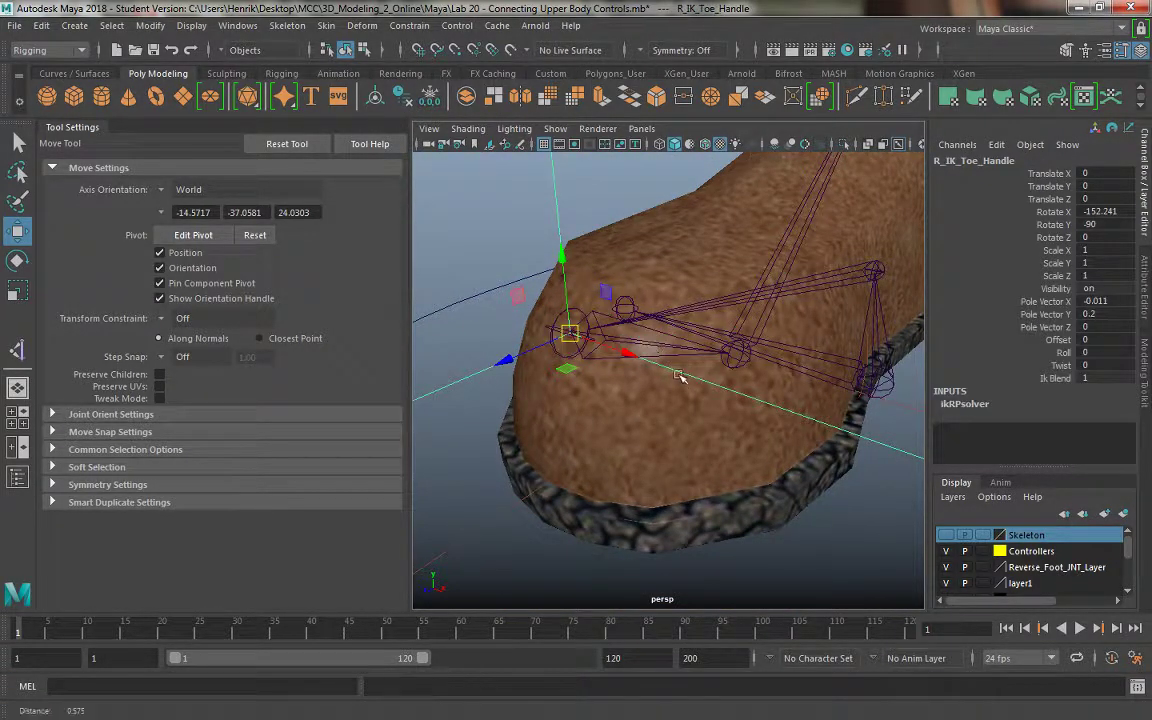
left_click_drag(681, 373, 735, 408, "alt")
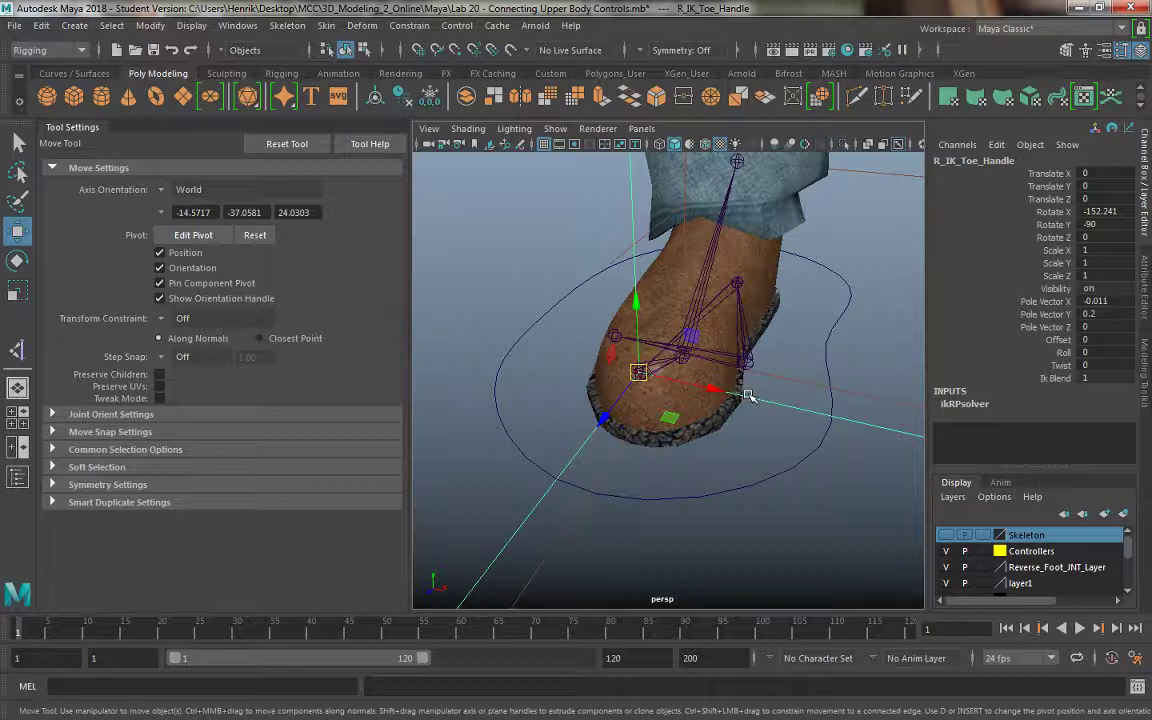
mouse_move(780, 398)
left_mouse_down("alt")
mouse_move(663, 411)
mouse_move(694, 362)
mouse_move(747, 434)
mouse_move(647, 413)
left_mouse_up("alt")
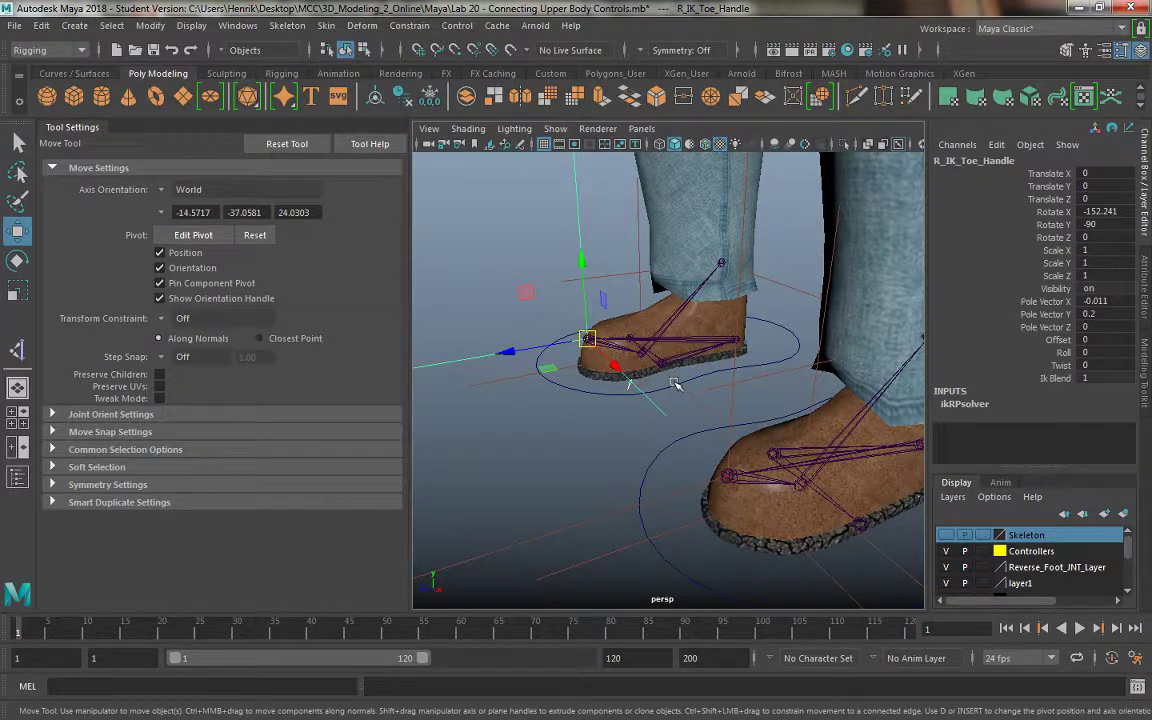
left_click_drag(667, 390, 746, 392, "alt")
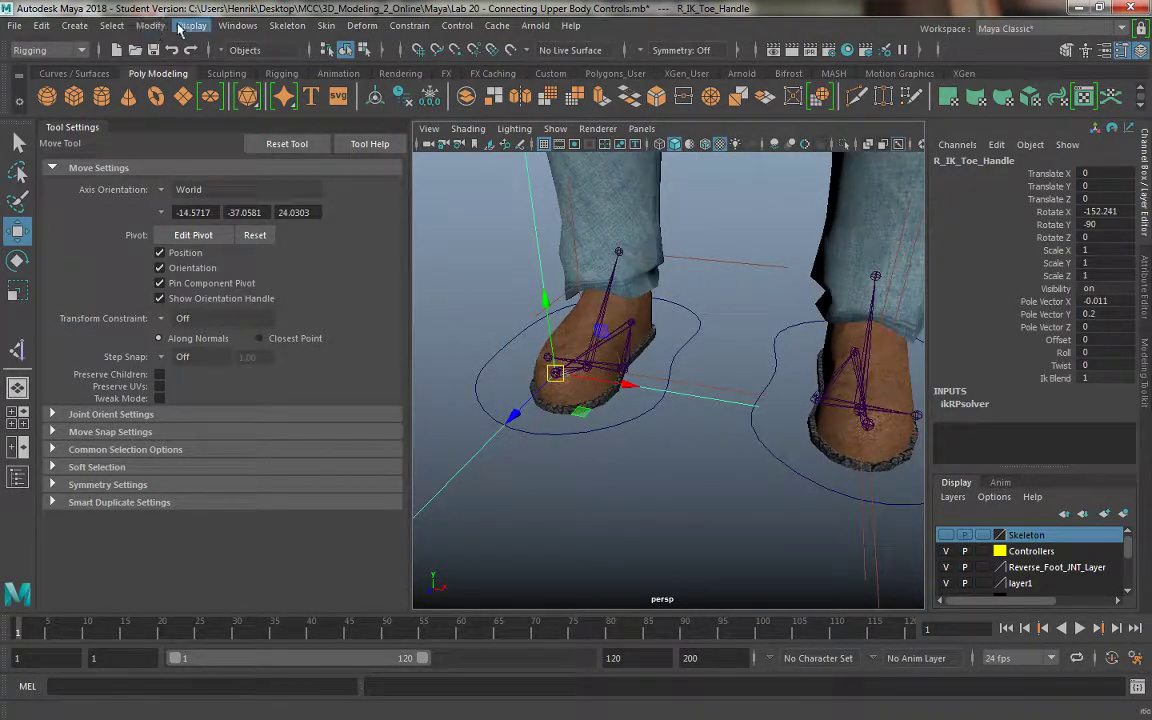
Step: Open the Connection Editor and load L_Foot_CTRL as the left-side output node
left_click(242, 27)
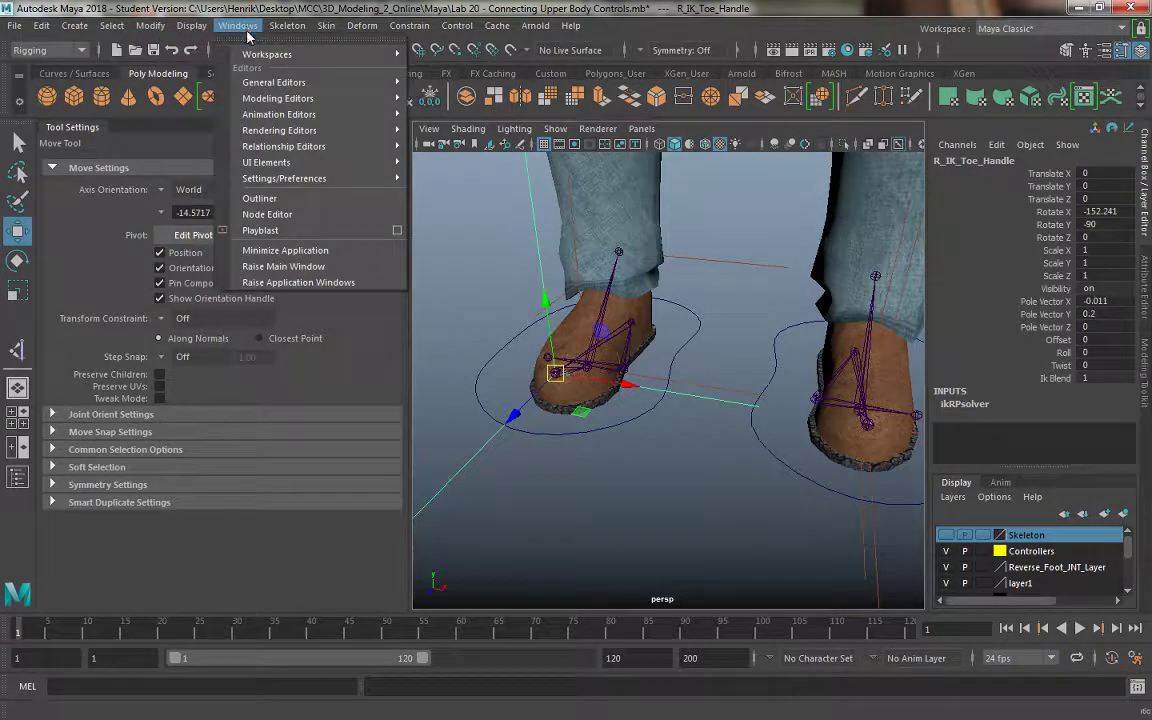
mouse_move(274, 82)
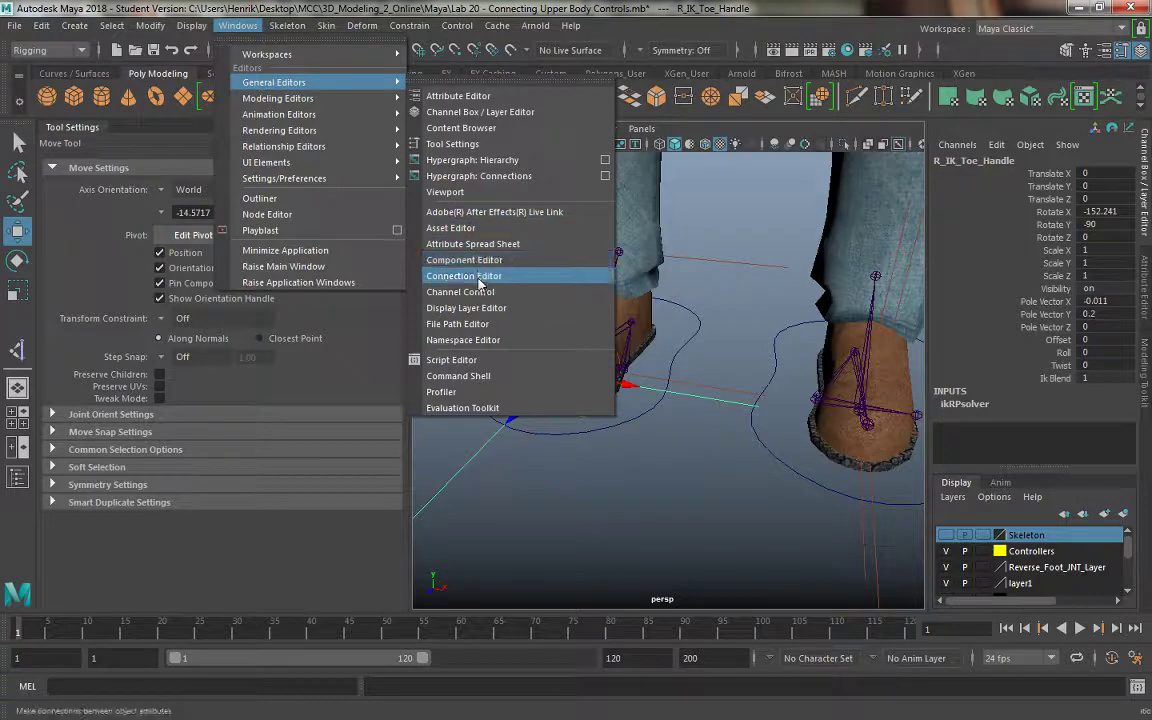
left_click(464, 276)
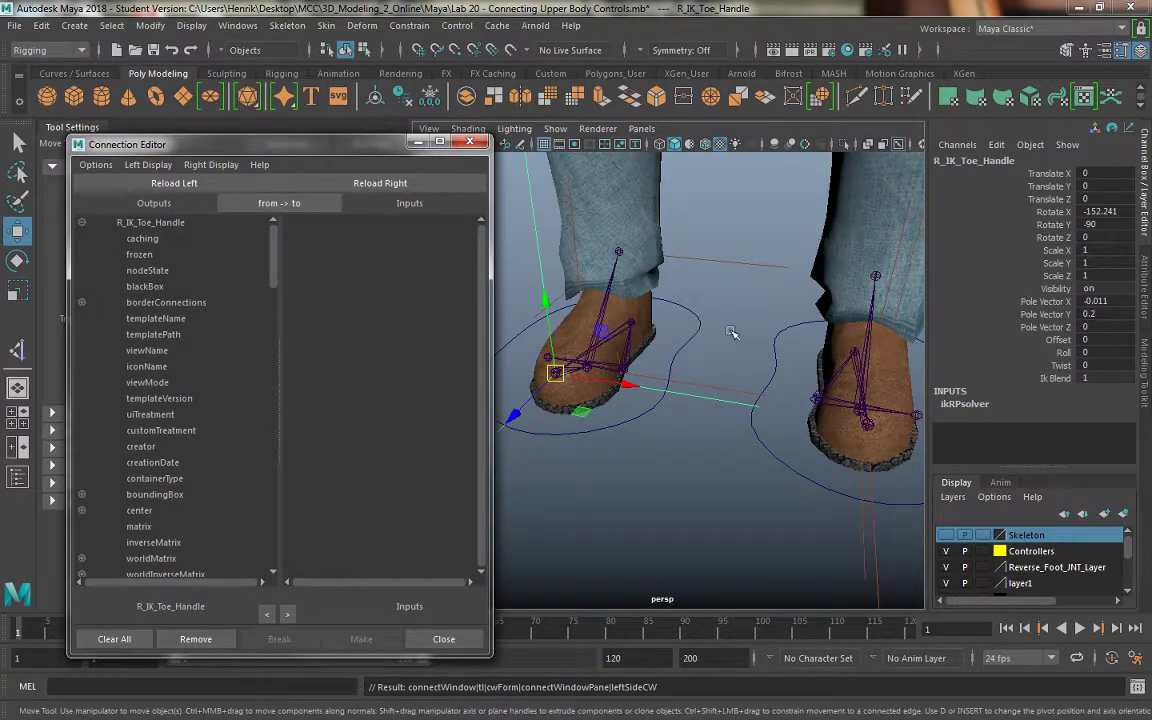
left_click_drag(670, 468, 663, 476, "alt")
left_click(663, 476)
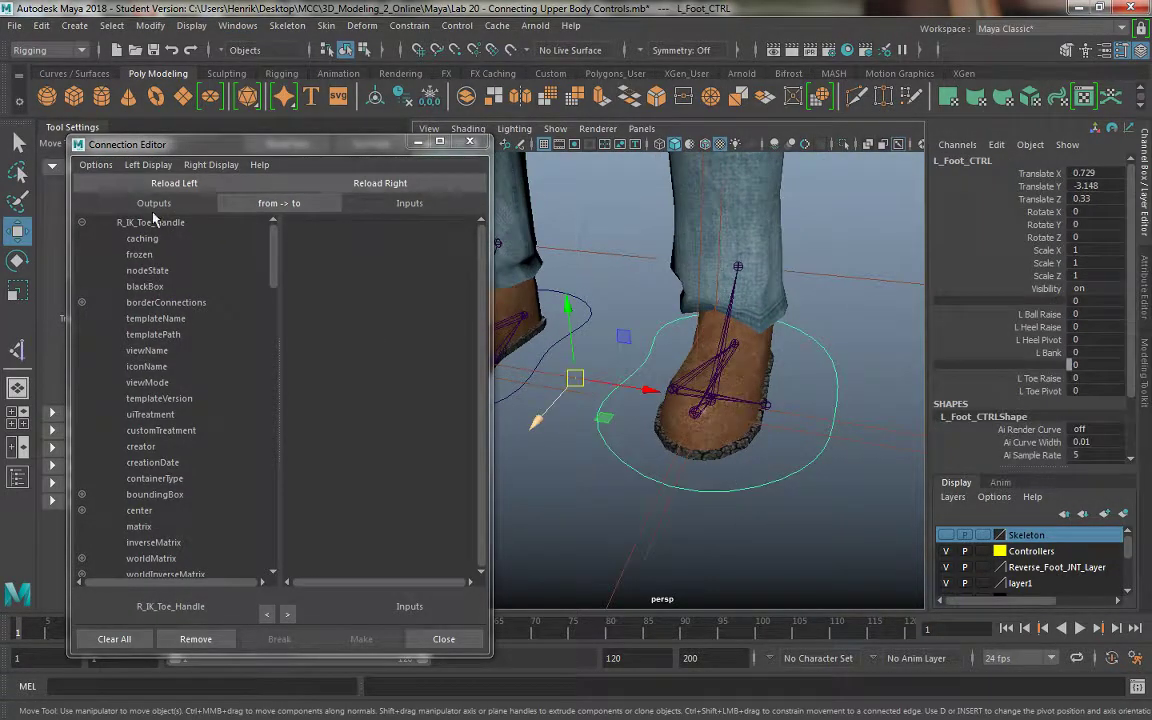
left_click(147, 189)
Step: Select the left reverse heel joint L_Reverse_Heel_JNT
mouse_move(816, 474)
left_mouse_down("alt")
mouse_move(771, 476)
mouse_move(681, 450)
left_mouse_up("alt")
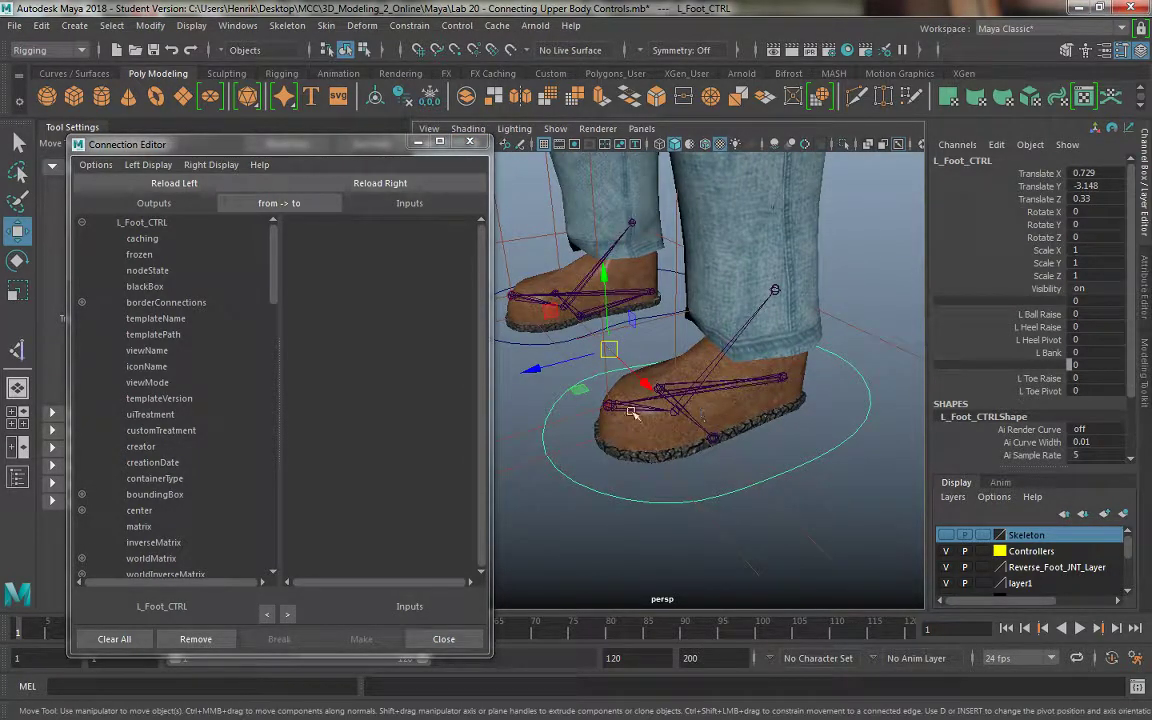
right_click_drag(705, 414, 691, 483, "alt")
left_click_drag(691, 483, 731, 446, "alt")
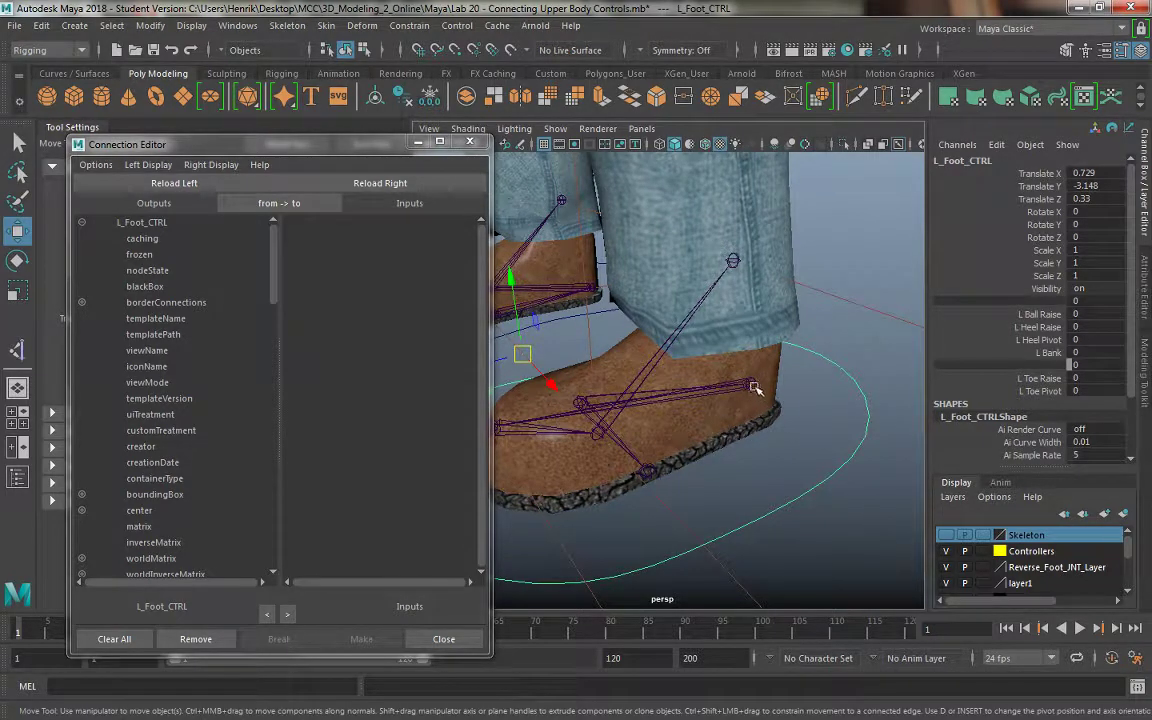
left_click(753, 386)
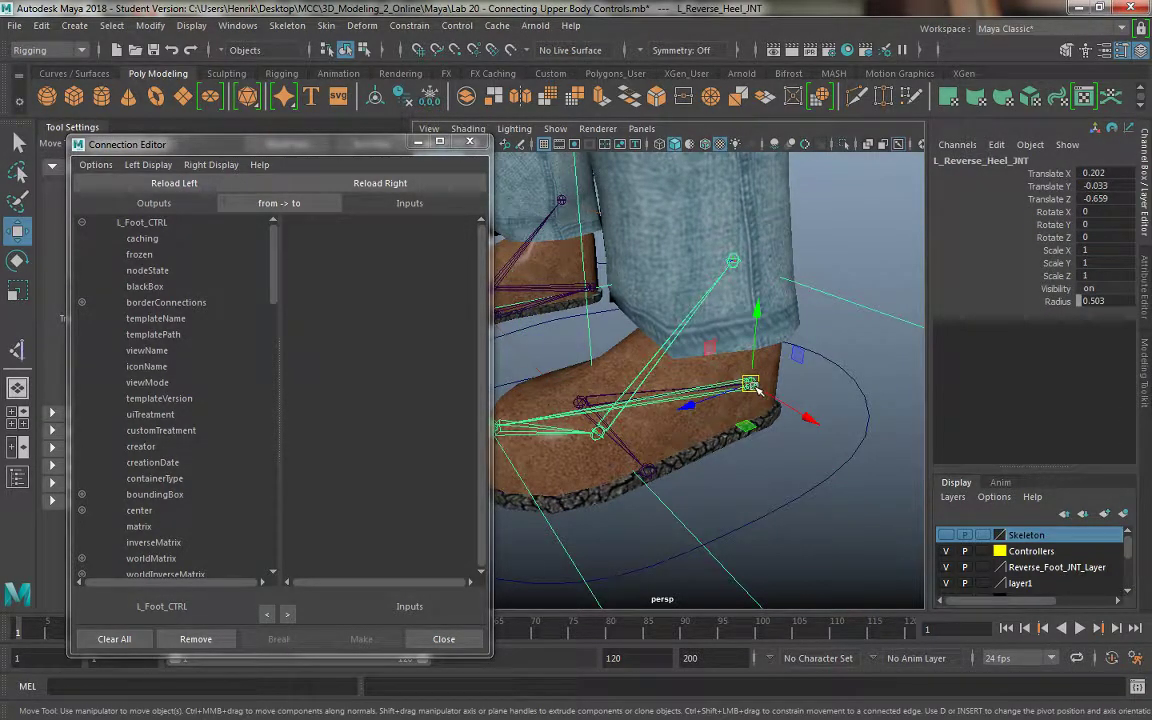
Step: Load L_Reverse_Heel_JNT as the connection target and pick lHeelRaise as the source attribute
left_click(419, 183)
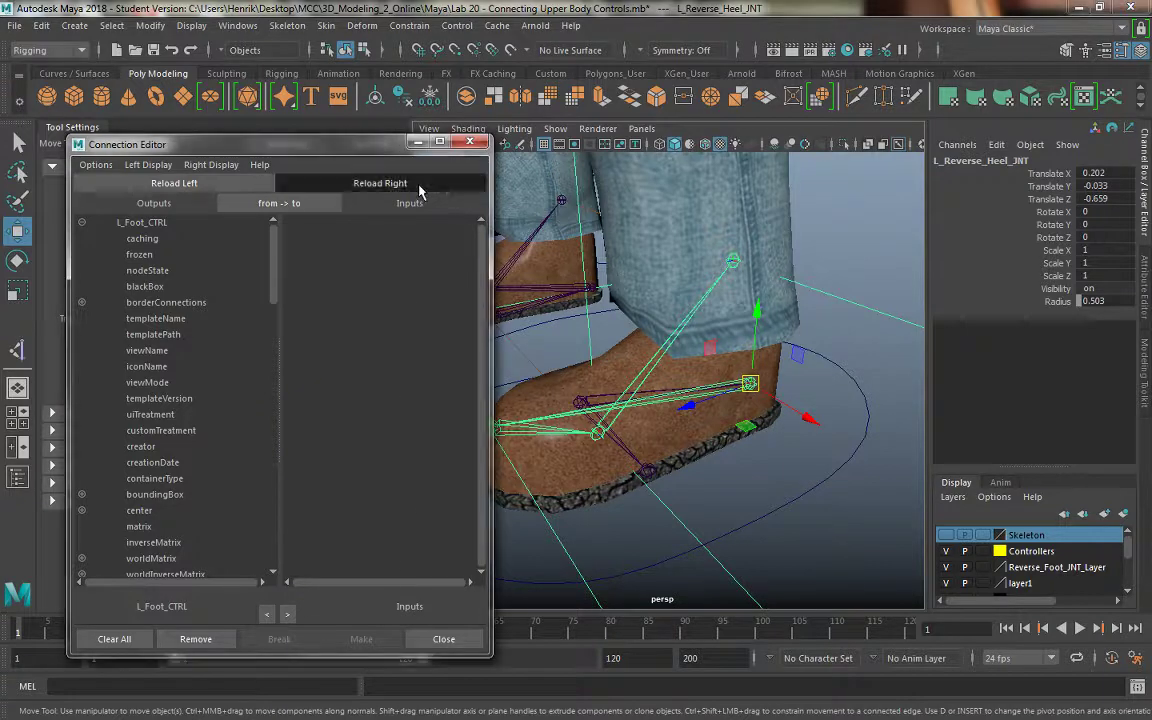
scroll(204, 478, "down", 5)
scroll(204, 478, "down", 10)
scroll(201, 478, "down", 10)
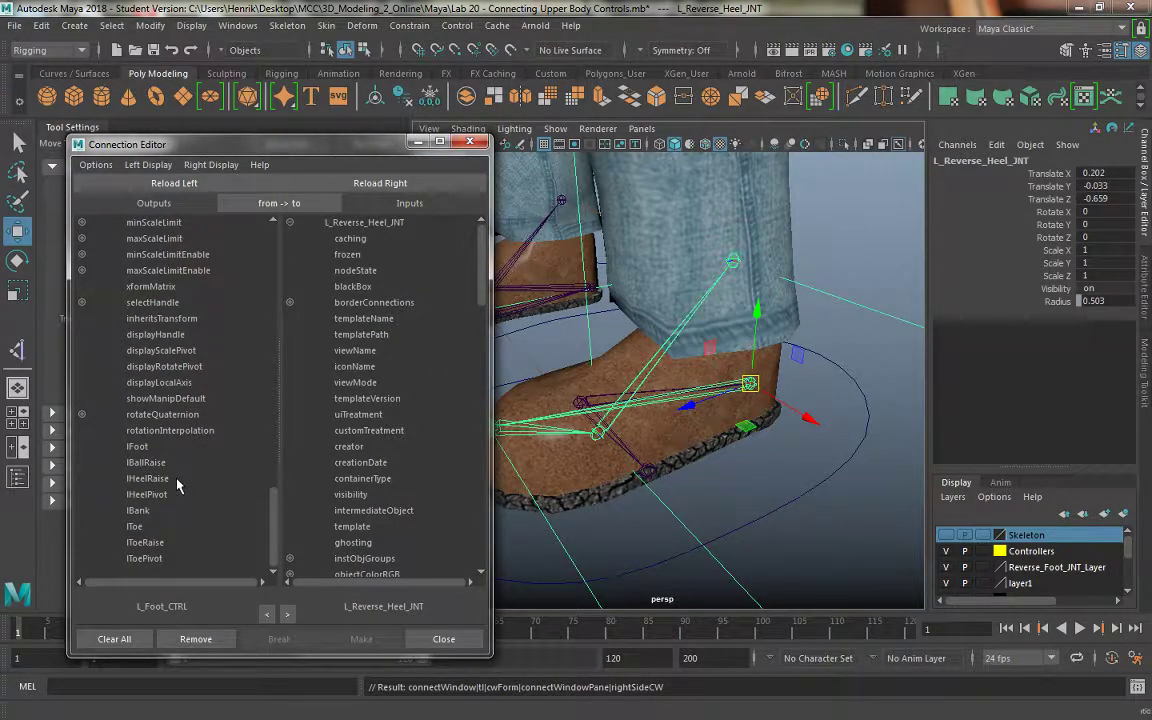
left_click(177, 481)
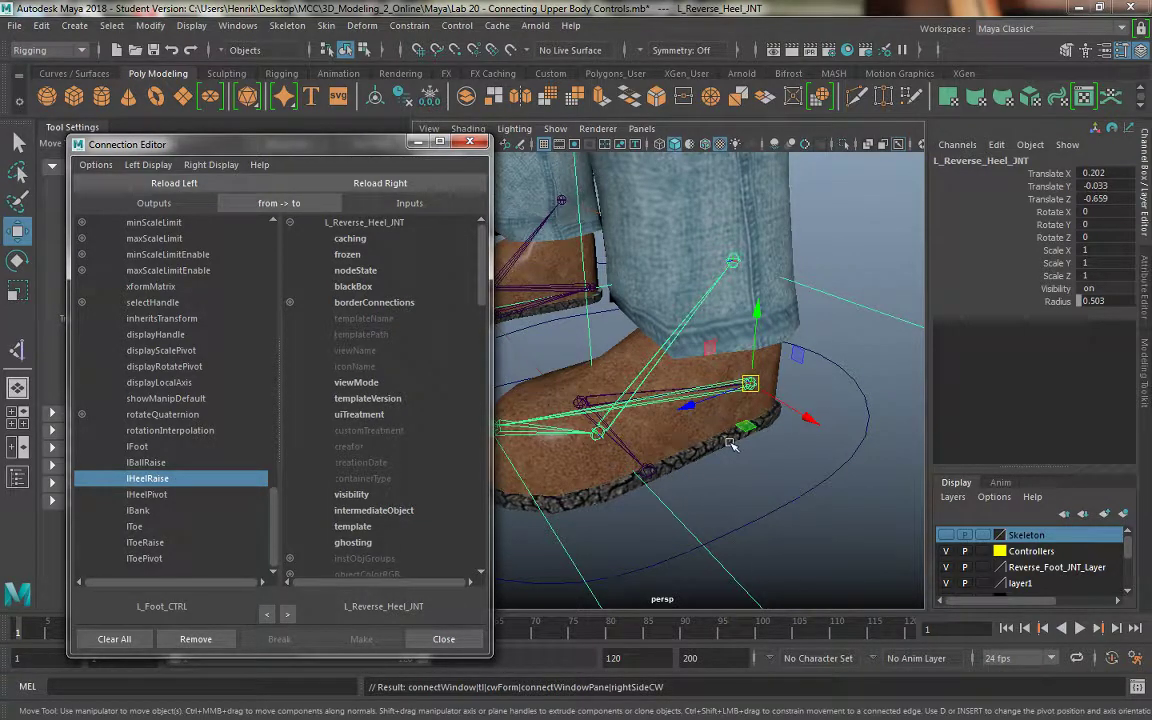
Step: Test-scale the heel joint along Z, Y and X, undoing each change
left_click(1056, 276)
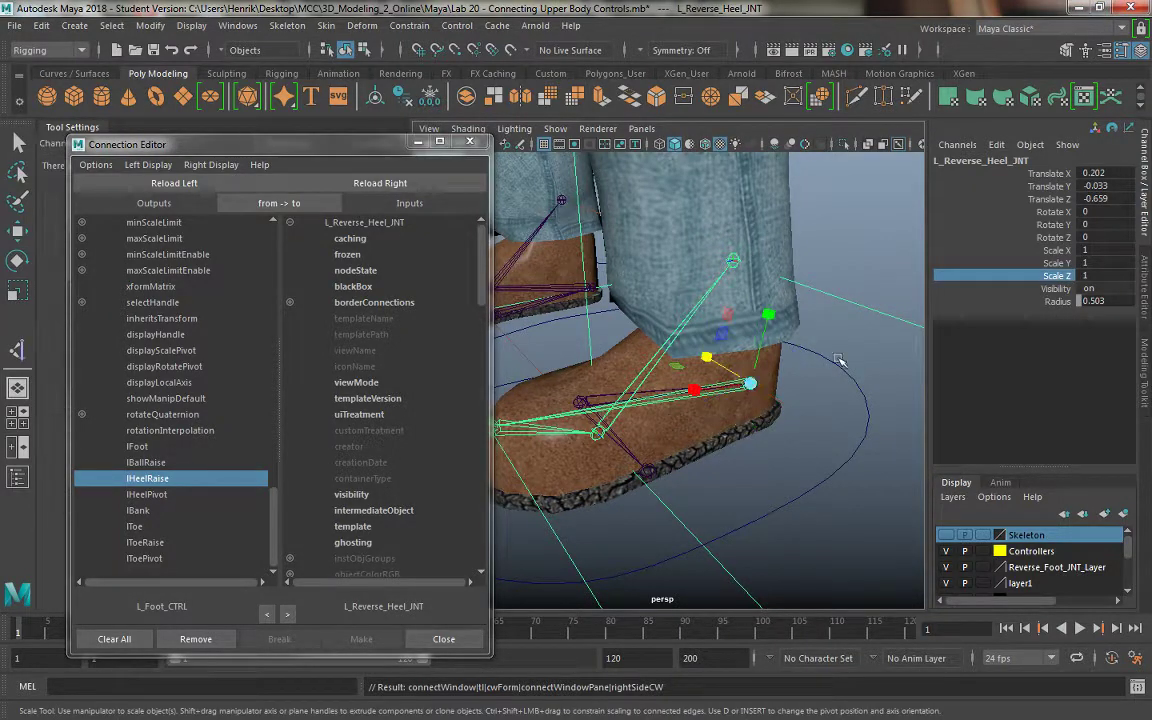
middle_click_drag(560, 410, 620, 420)
key("ctrl+z")
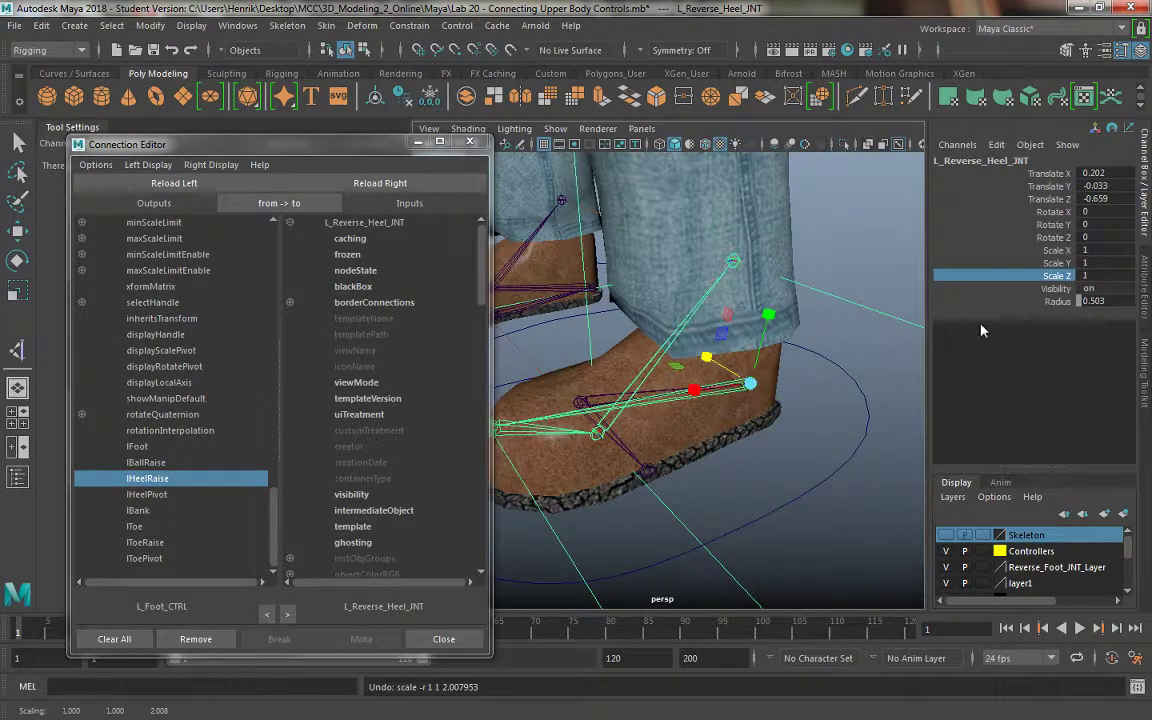
left_click(1056, 262)
middle_click_drag(929, 236, 1018, 309)
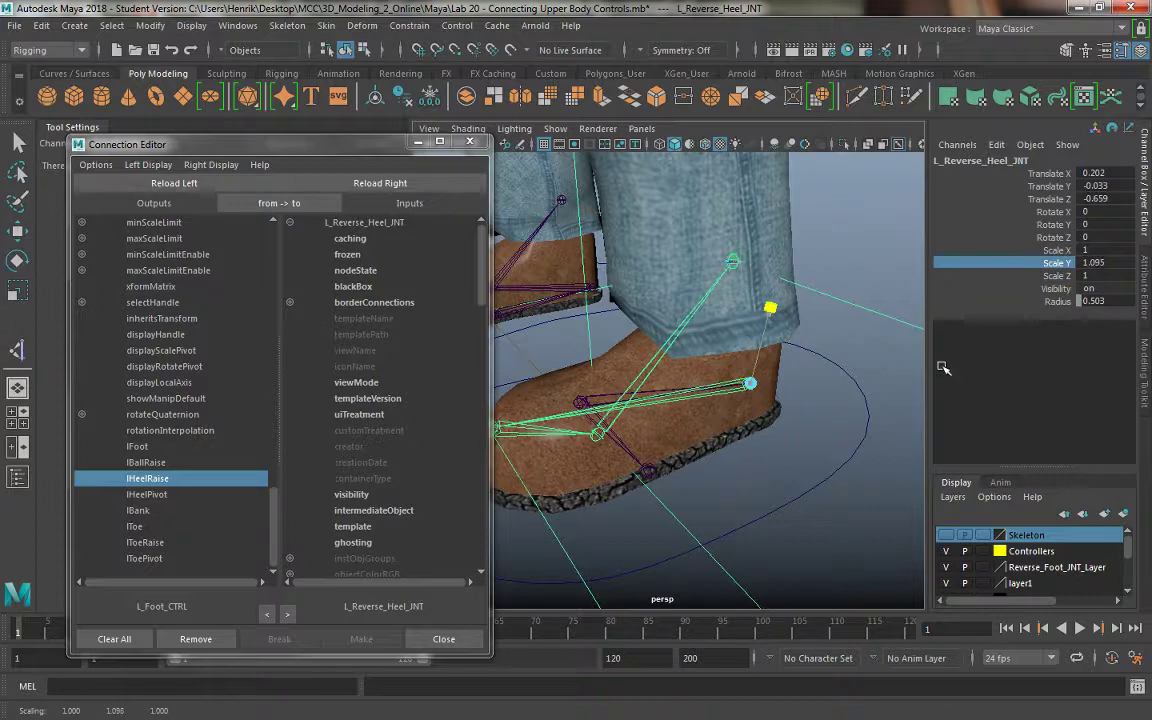
key("ctrl+z")
left_click(1056, 250)
middle_click_drag(680, 420, 737, 423)
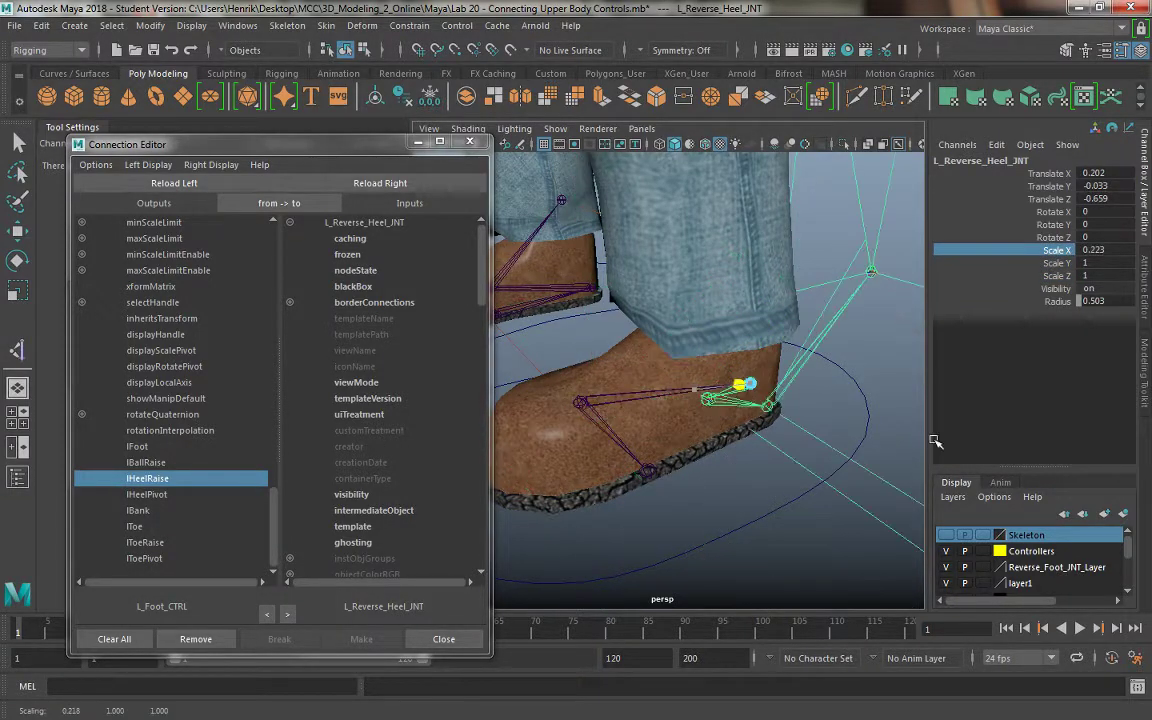
key("ctrl+z")
left_click_drag(737, 423, 800, 400, "alt")
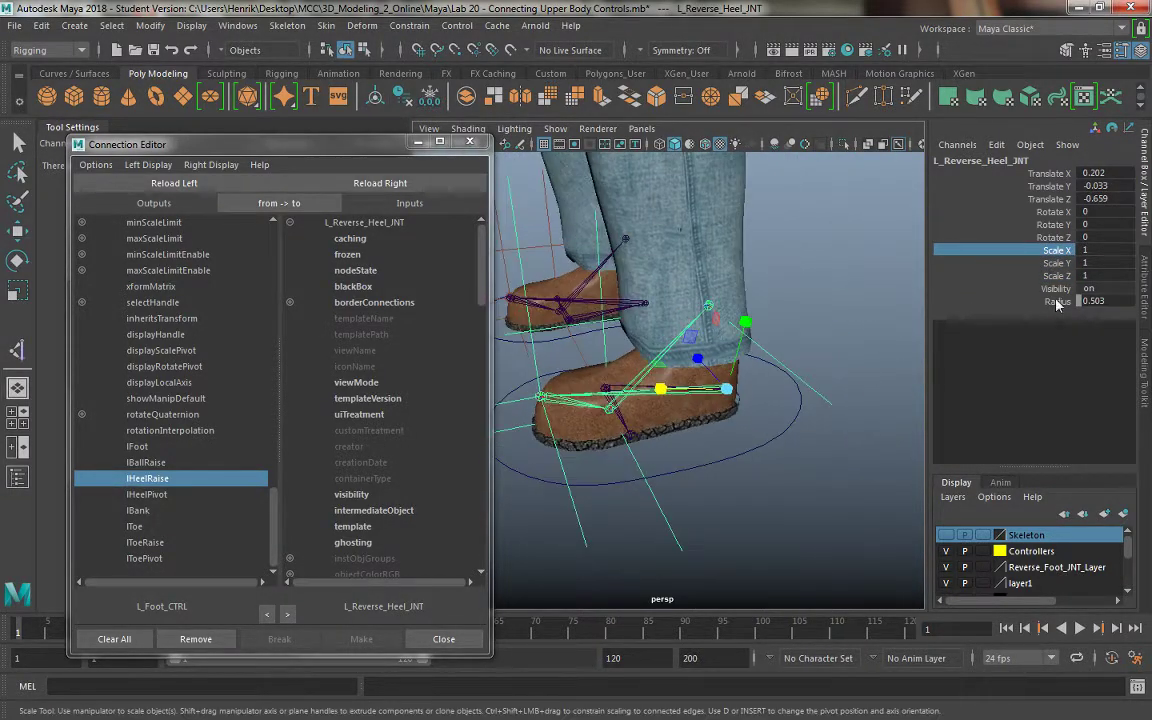
middle_click_drag(785, 490, 886, 299)
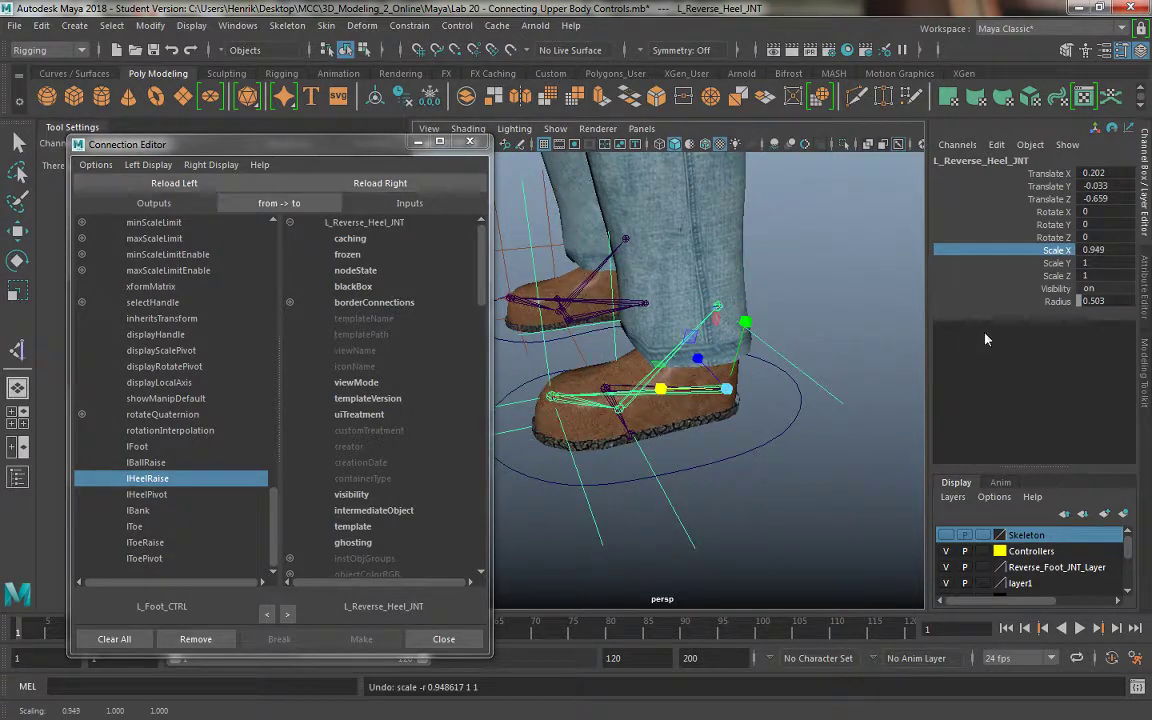
key("ctrl+z")
Step: Test-rotate the heel joint about X, Y and Z, confirming Z lifts the heel, undoing each
left_click(1055, 212)
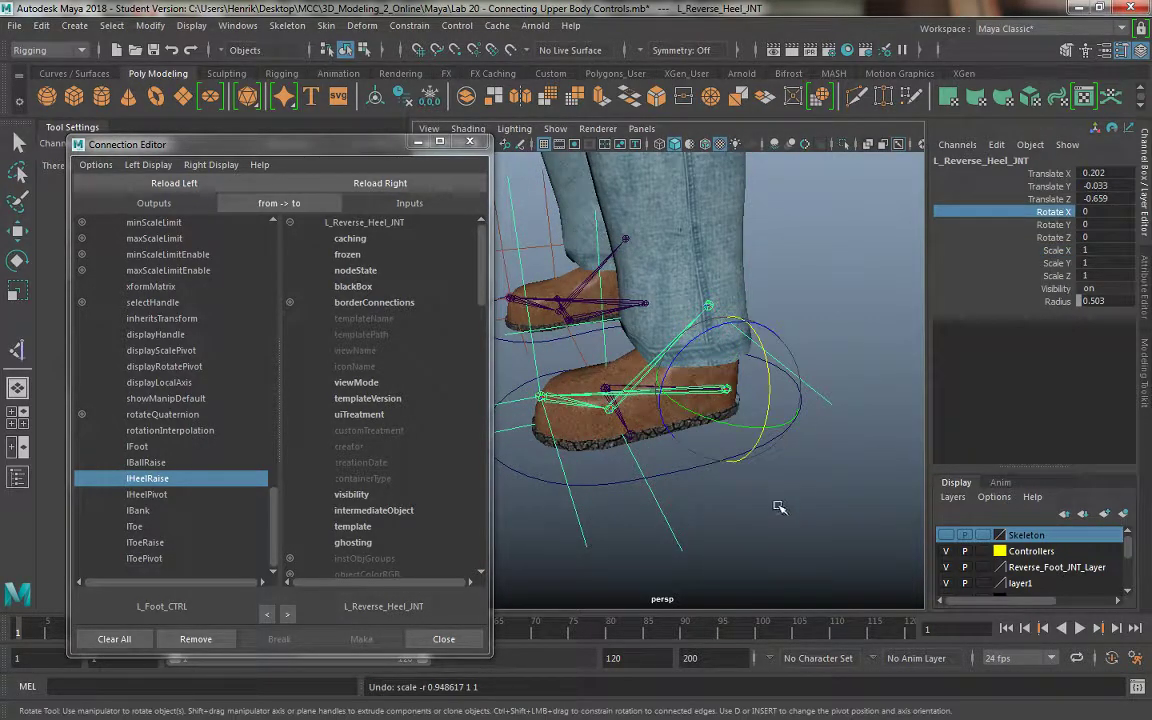
middle_click_drag(705, 455, 678, 493)
key("ctrl+z")
left_click(1050, 225)
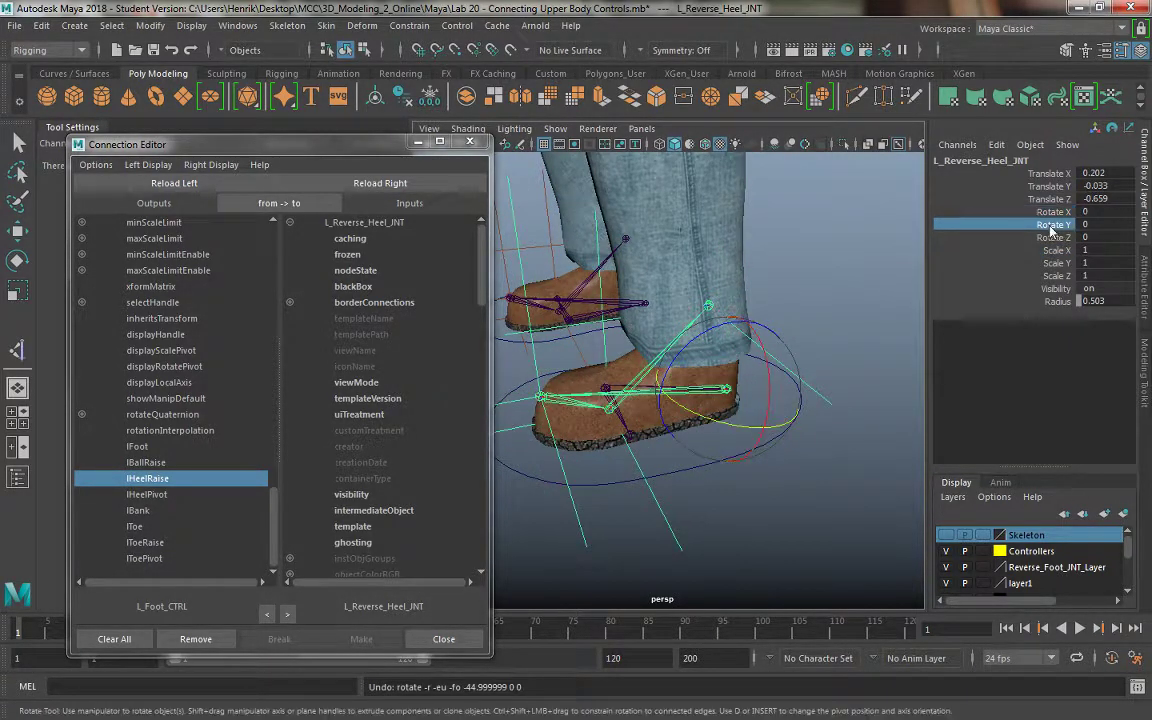
middle_click_drag(802, 540, 887, 540)
key("ctrl+z")
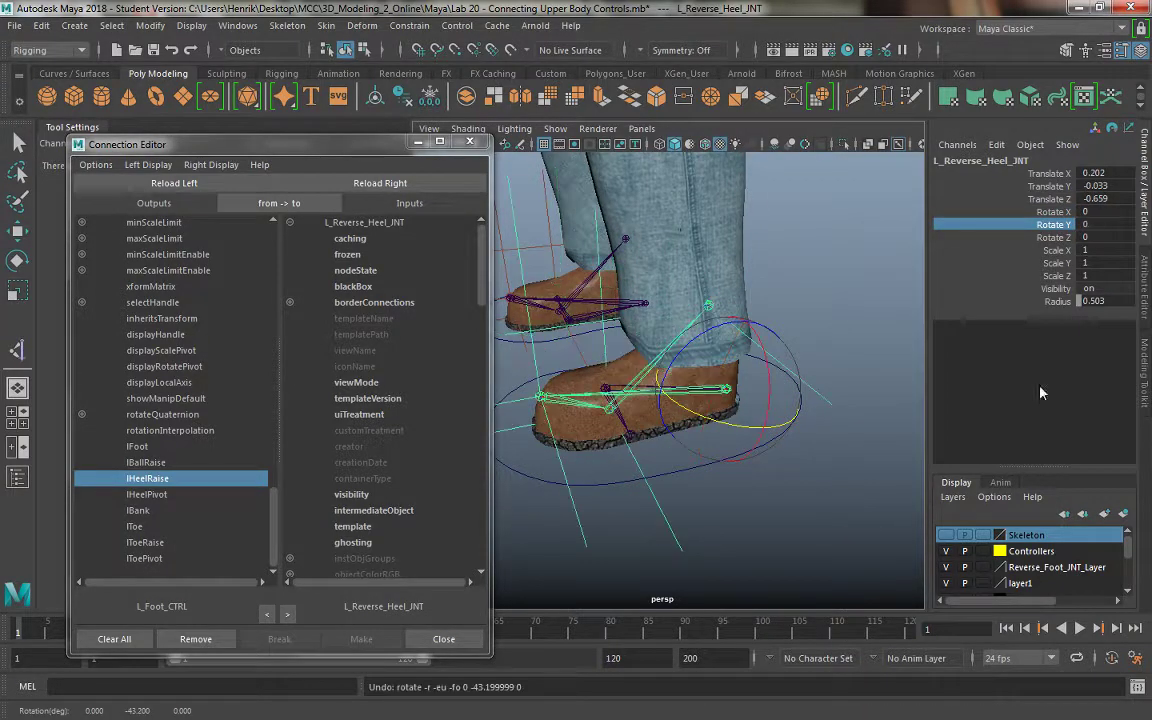
left_click(1050, 237)
middle_click_drag(789, 527, 688, 500)
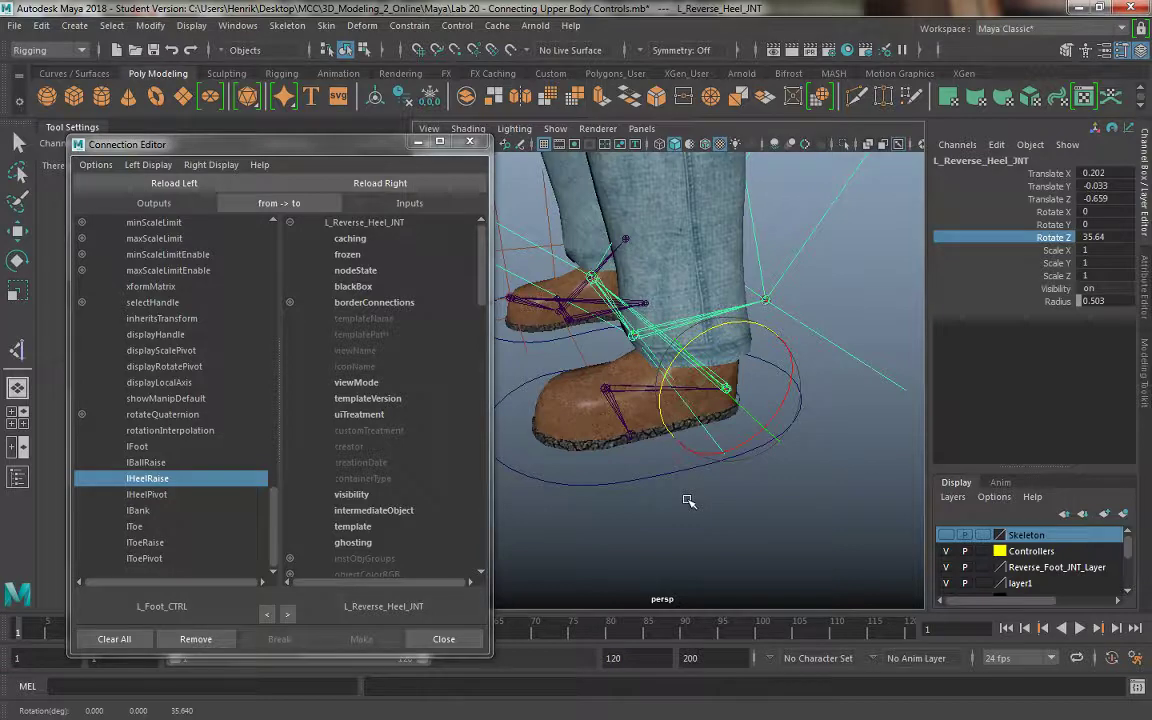
key("ctrl+z")
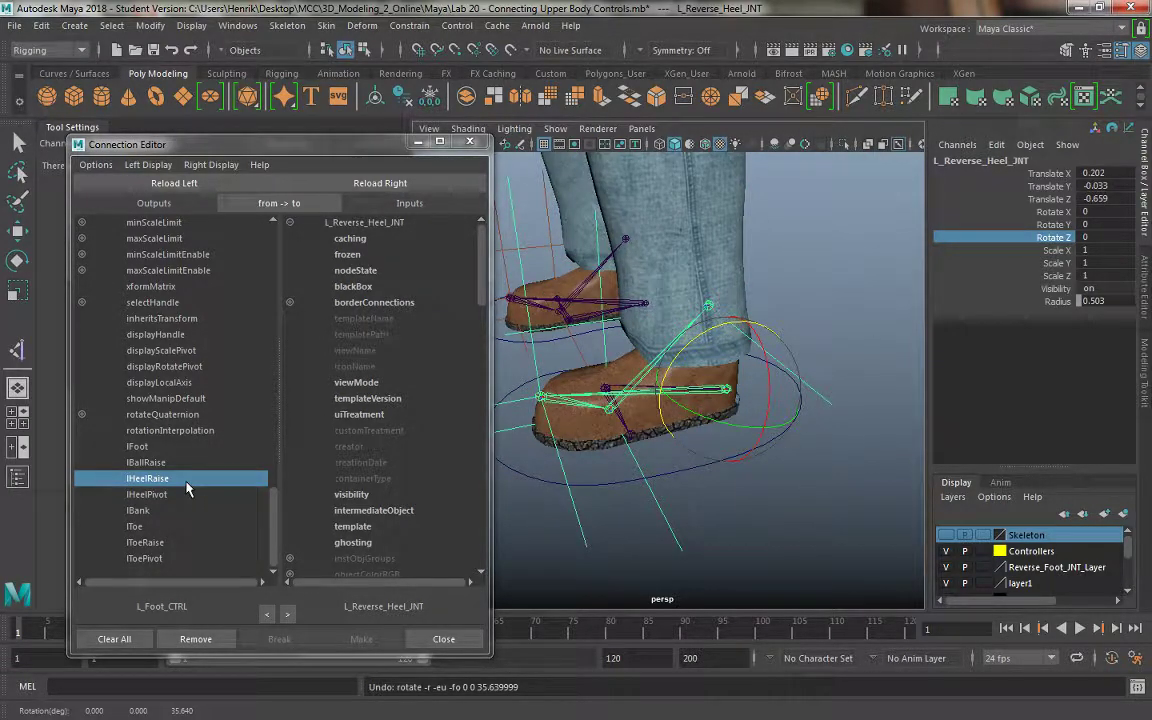
Step: Connect lHeelRaise to the heel joint's rotateZ and lHeelPivot to its rotateY
scroll(364, 418, "down", 5)
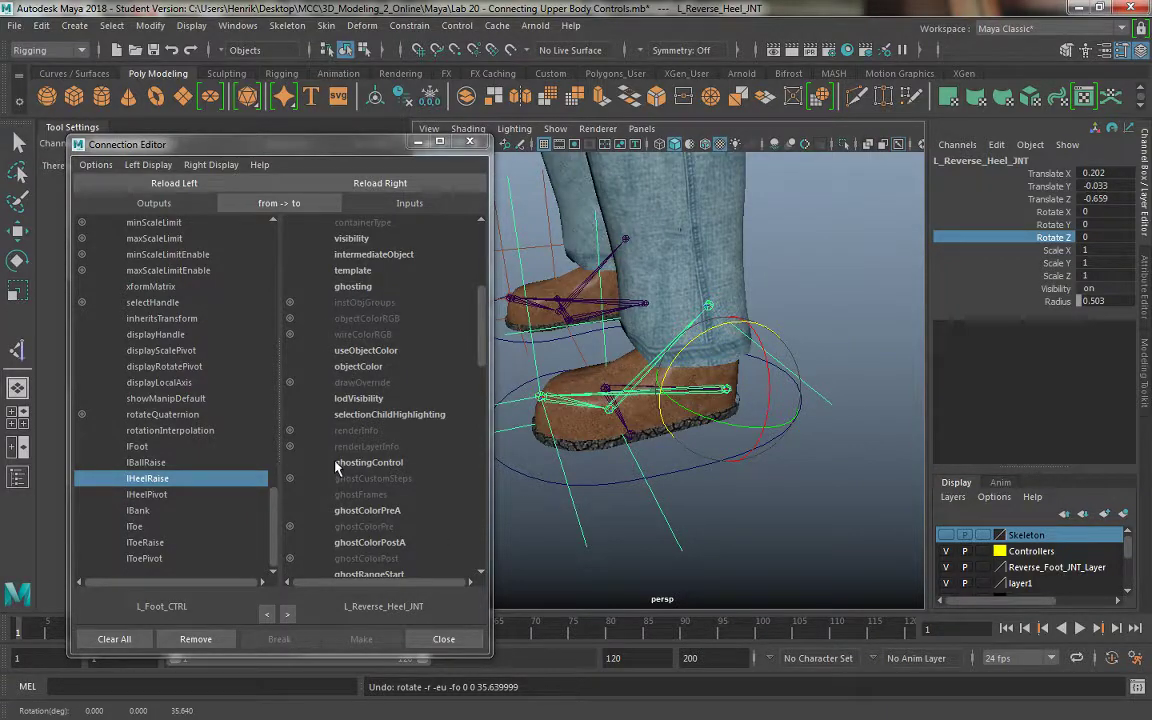
scroll(337, 465, "down", 3)
left_click(300, 558)
scroll(390, 478, "down", 5)
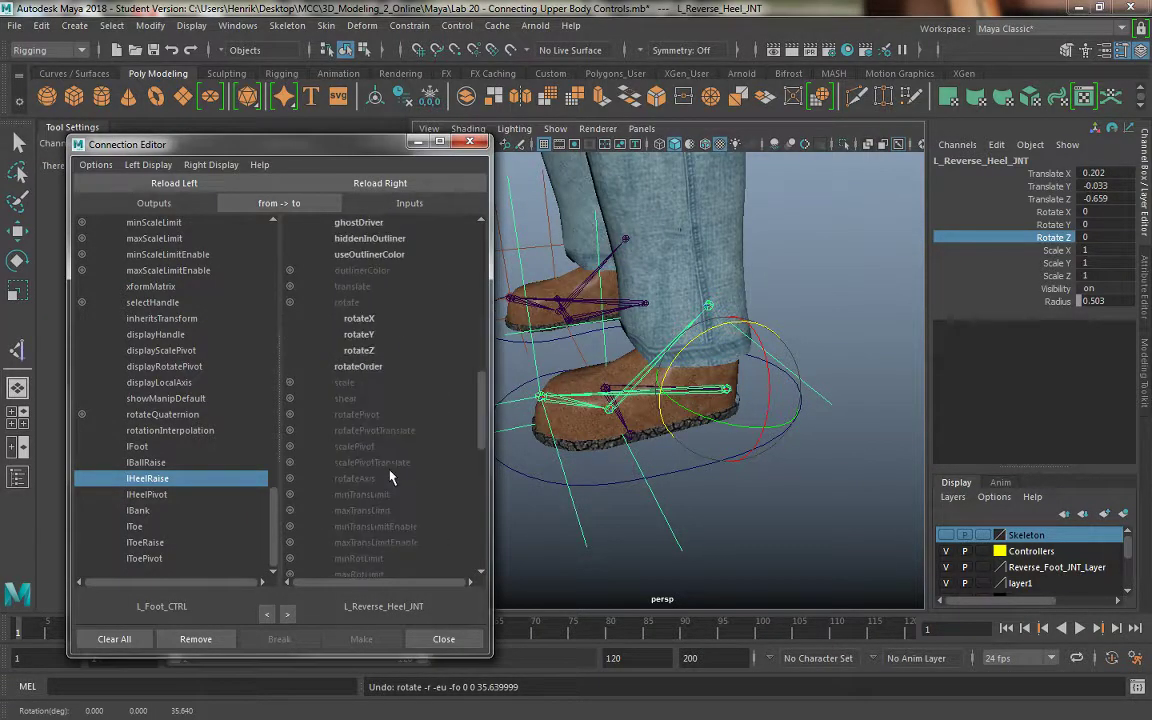
left_click(359, 351)
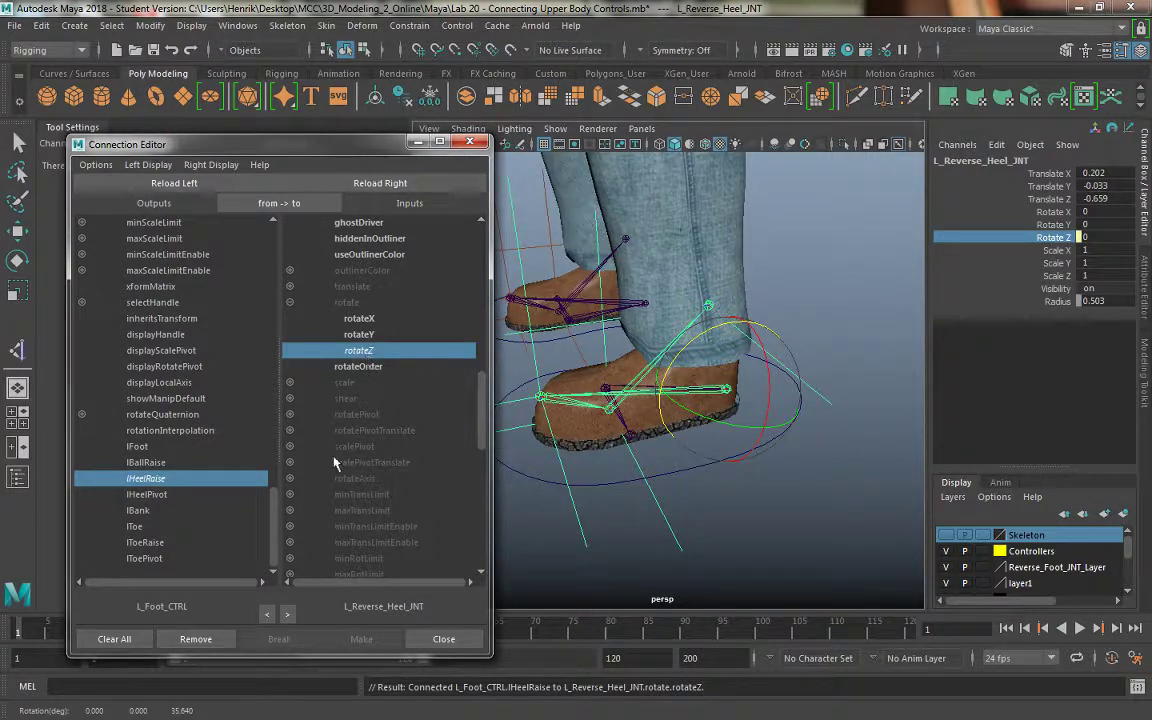
left_click(180, 495)
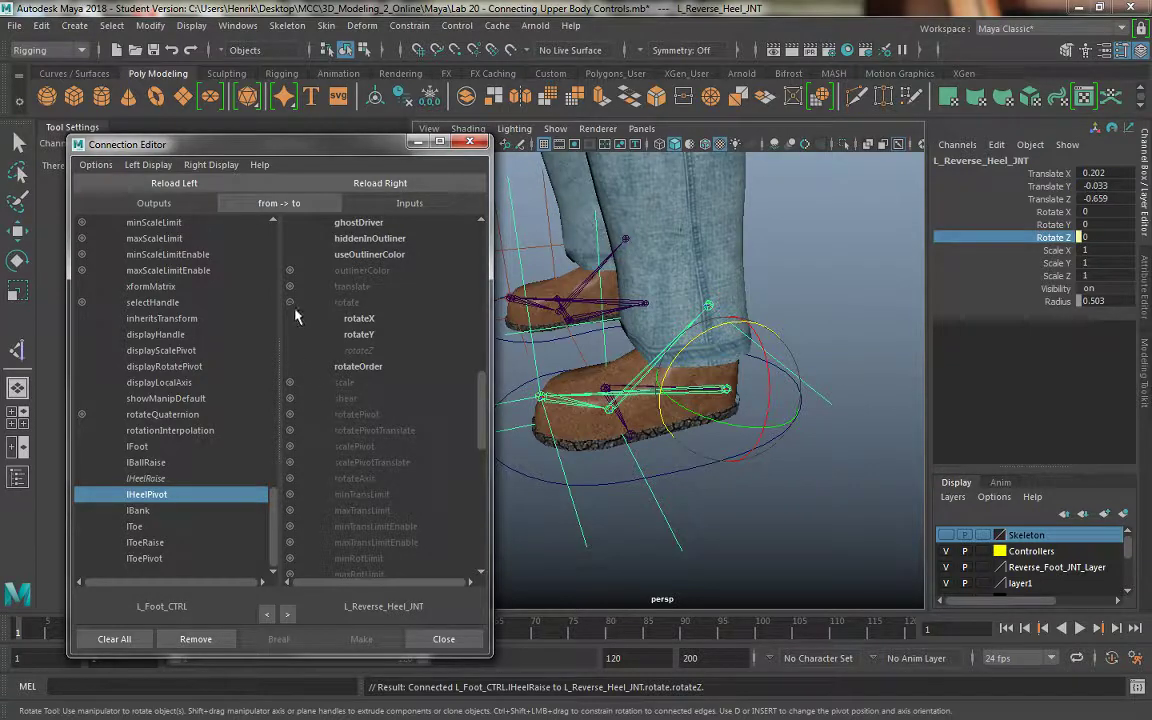
left_click(366, 336)
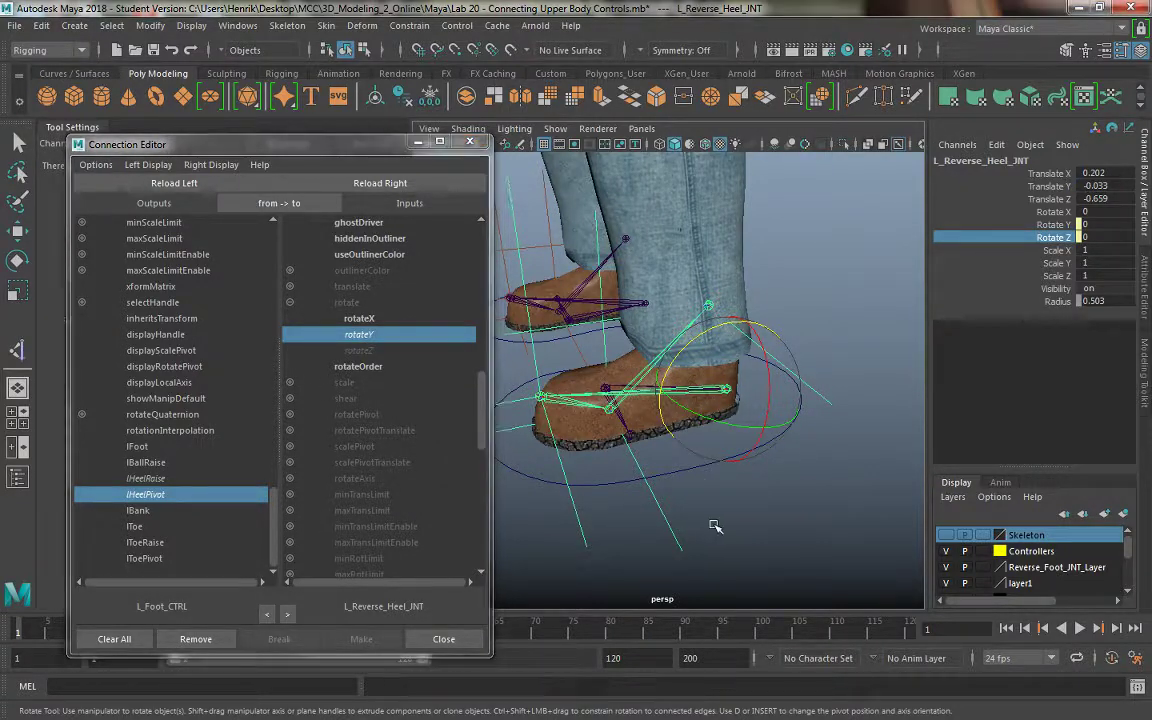
Step: Select L_Foot_CTRL and drag L Heel Raise and L Heel Pivot to check the heel moves
left_click(708, 466)
key("w")
left_click(708, 466)
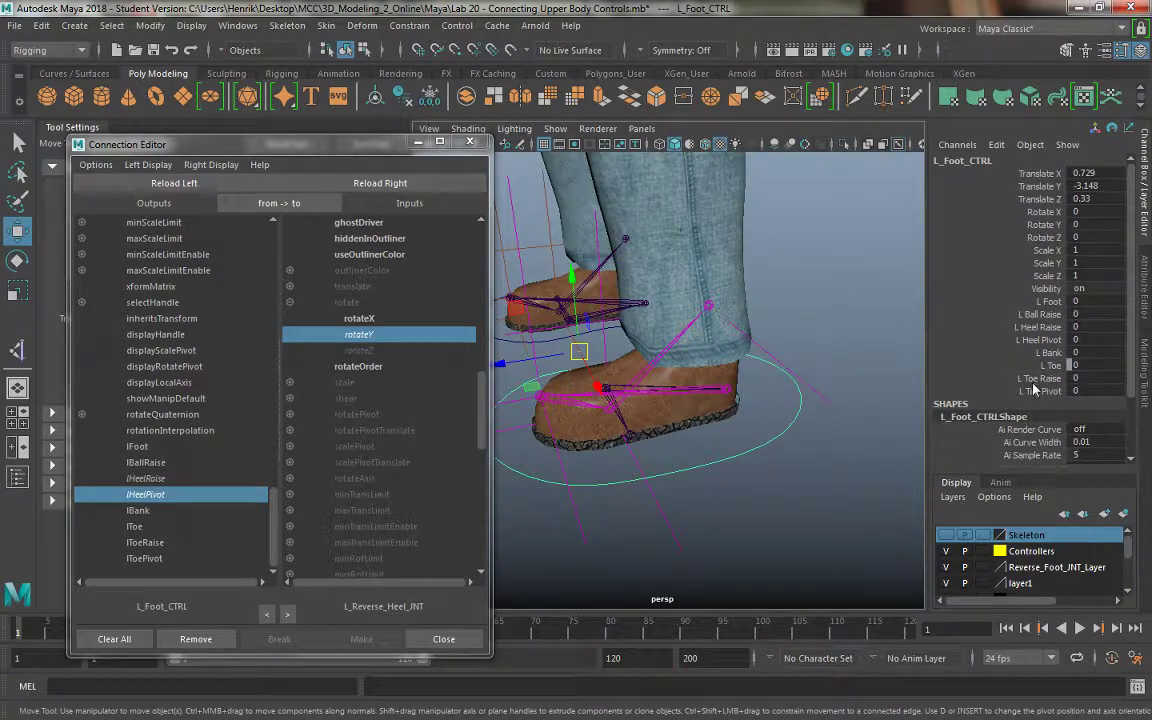
left_click(1038, 327)
left_click(1038, 340)
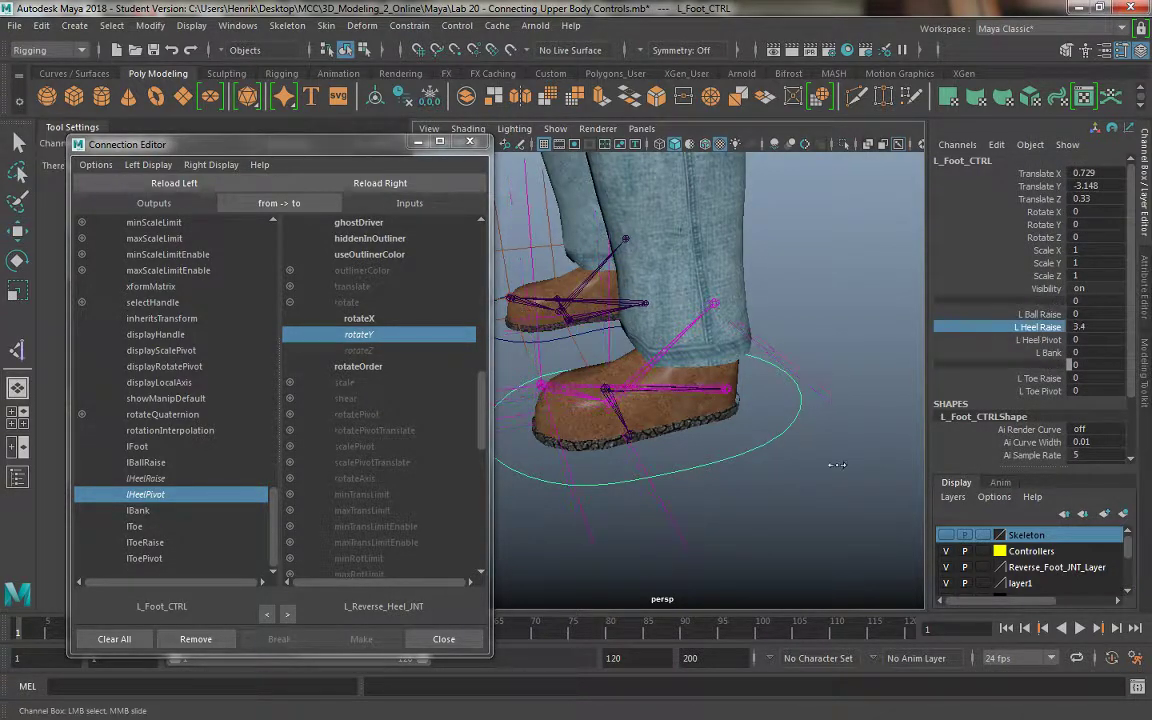
middle_click_drag(784, 455, 856, 472)
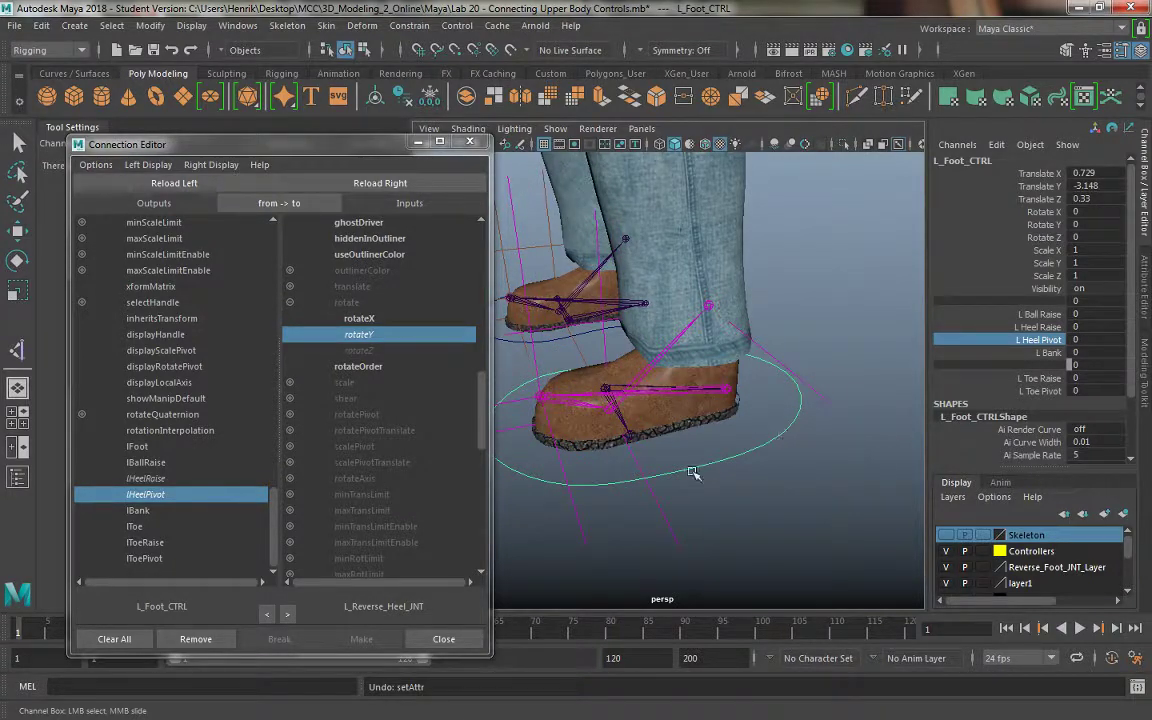
scroll(690, 468, "up", 2)
scroll(686, 480, "up", 3)
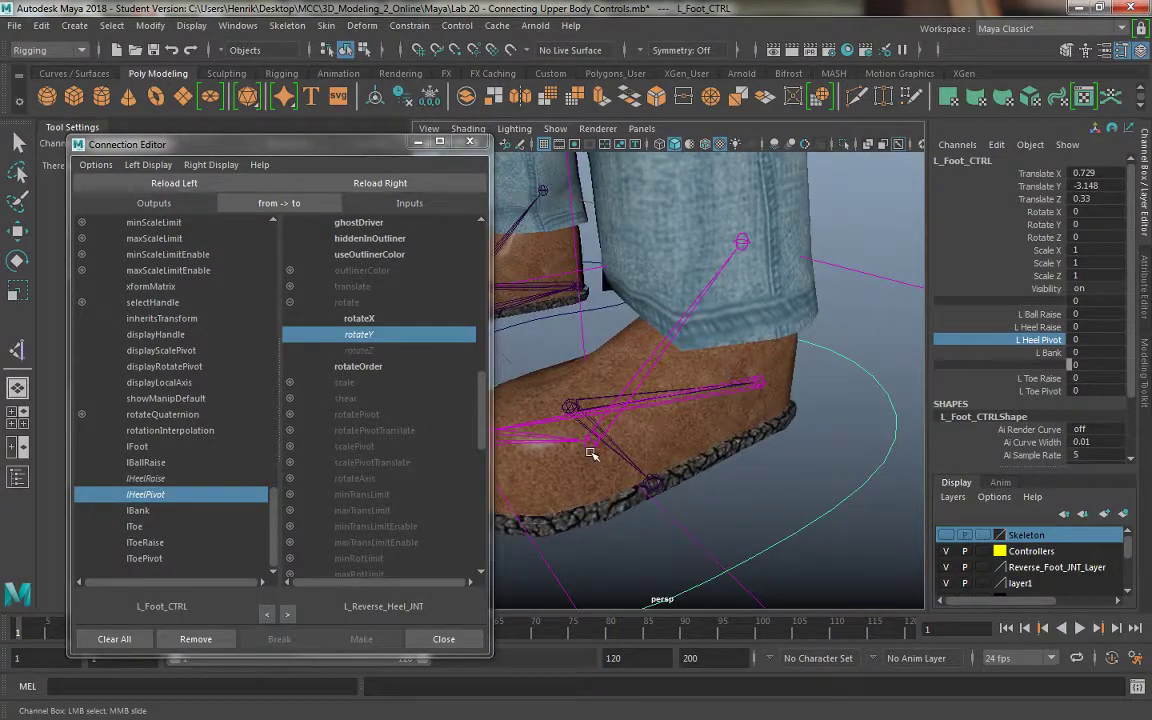
Step: Load L_Reverse_Ball_Toe_JNT as the connection target and expand its rotate attribute
left_click(591, 445)
key("w")
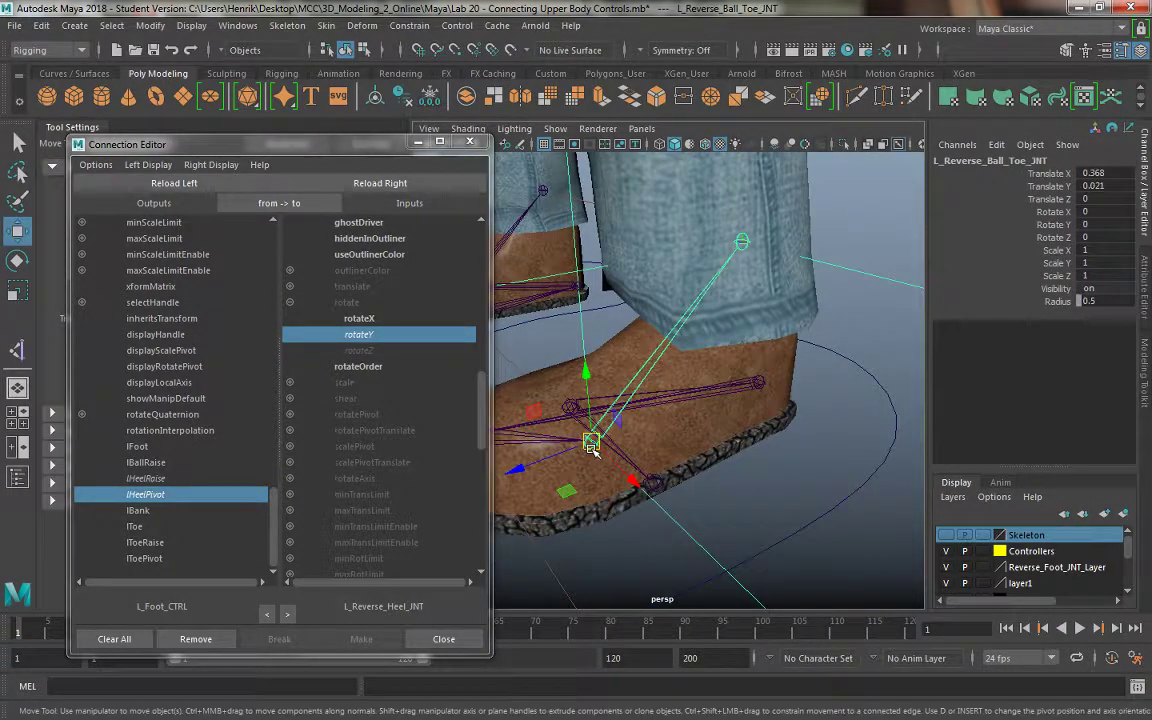
left_click(380, 183)
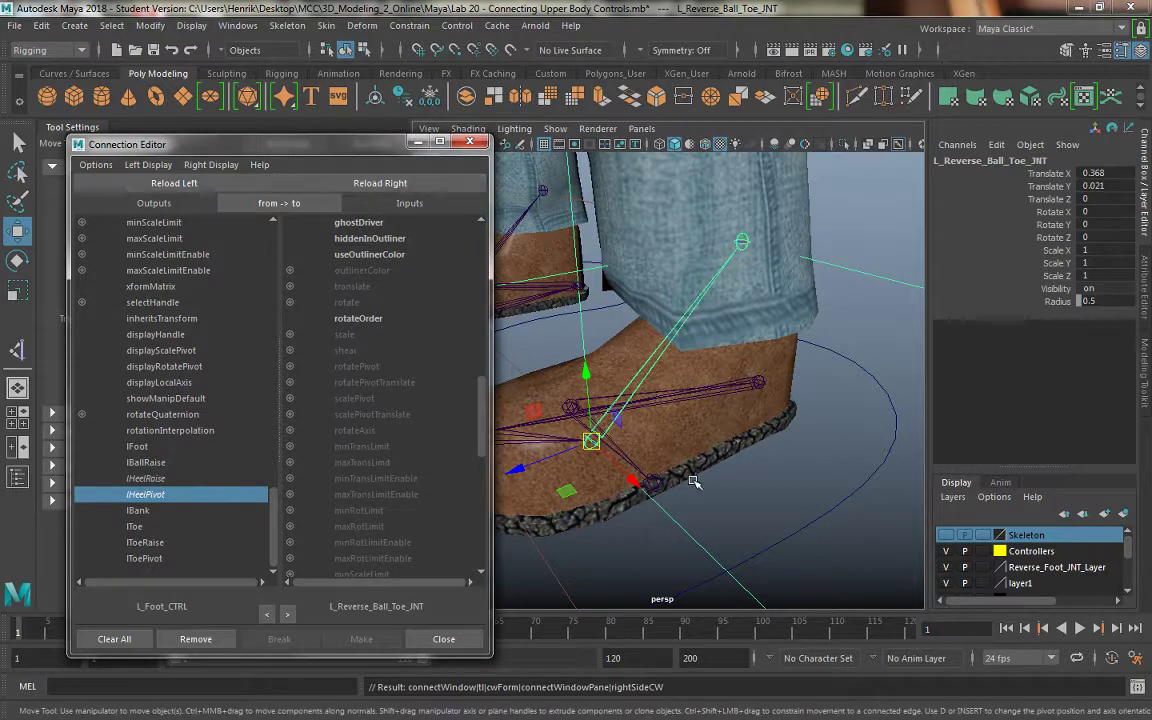
left_click_drag(680, 455, 725, 472, "alt")
scroll(725, 472, "up", 2)
scroll(700, 468, "up", 2)
left_click(612, 456)
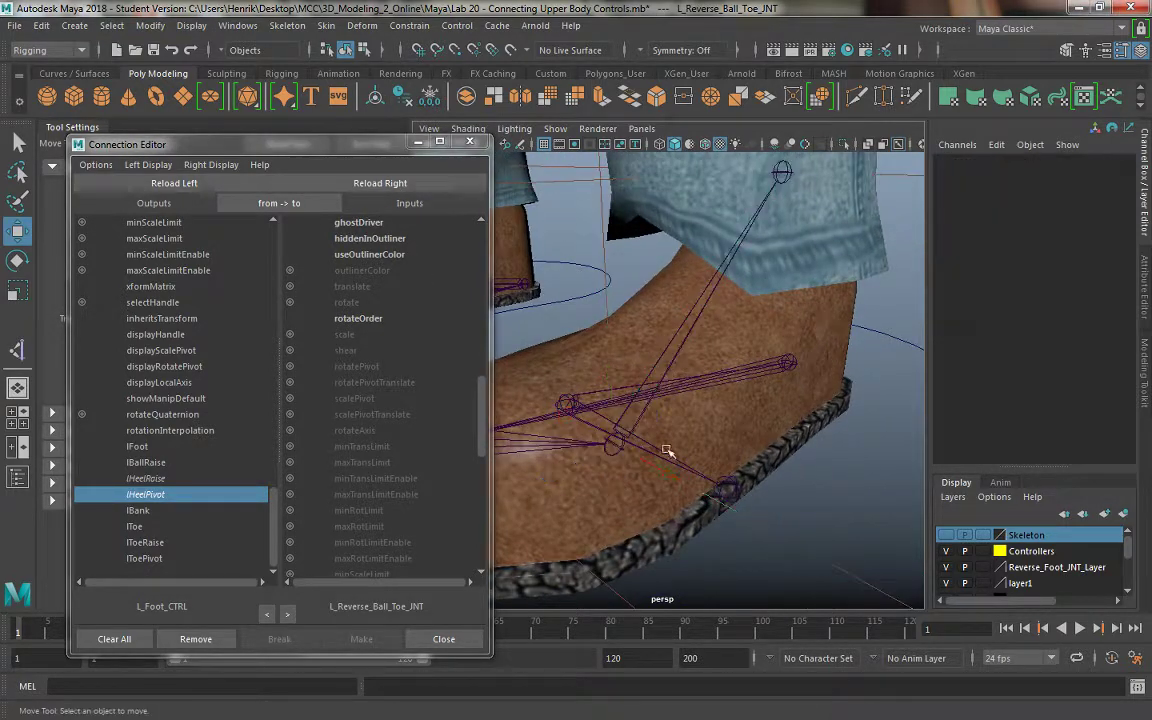
left_click(612, 445)
left_click(380, 183)
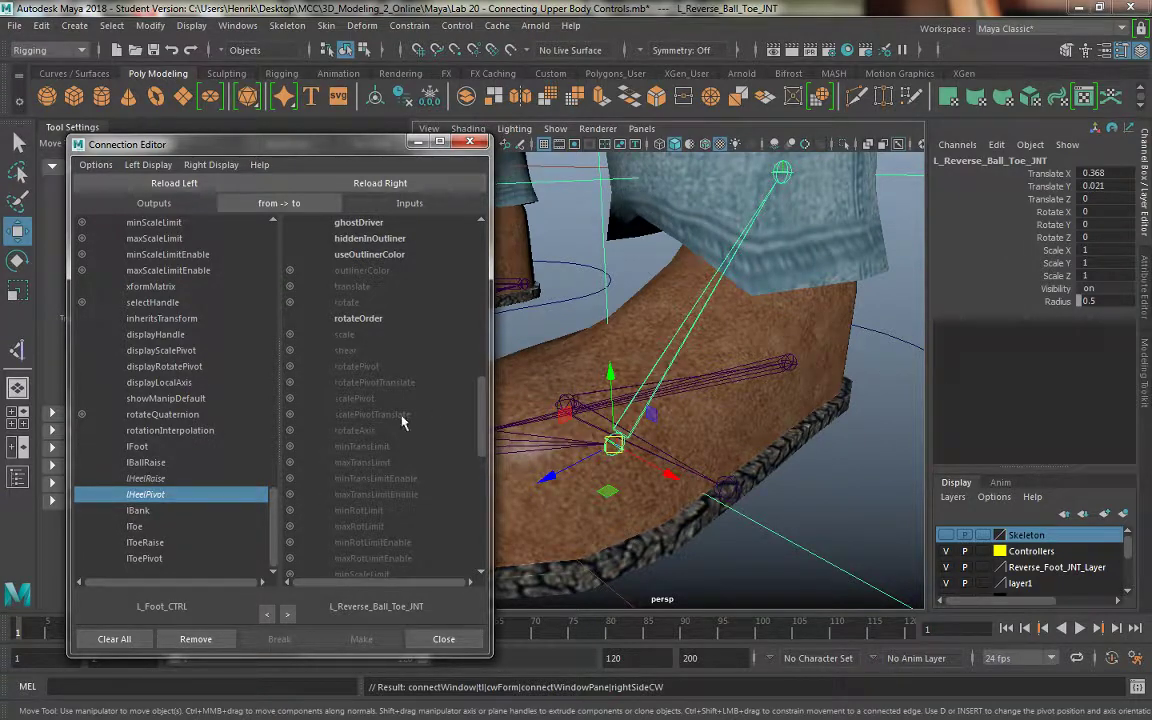
left_click(289, 302)
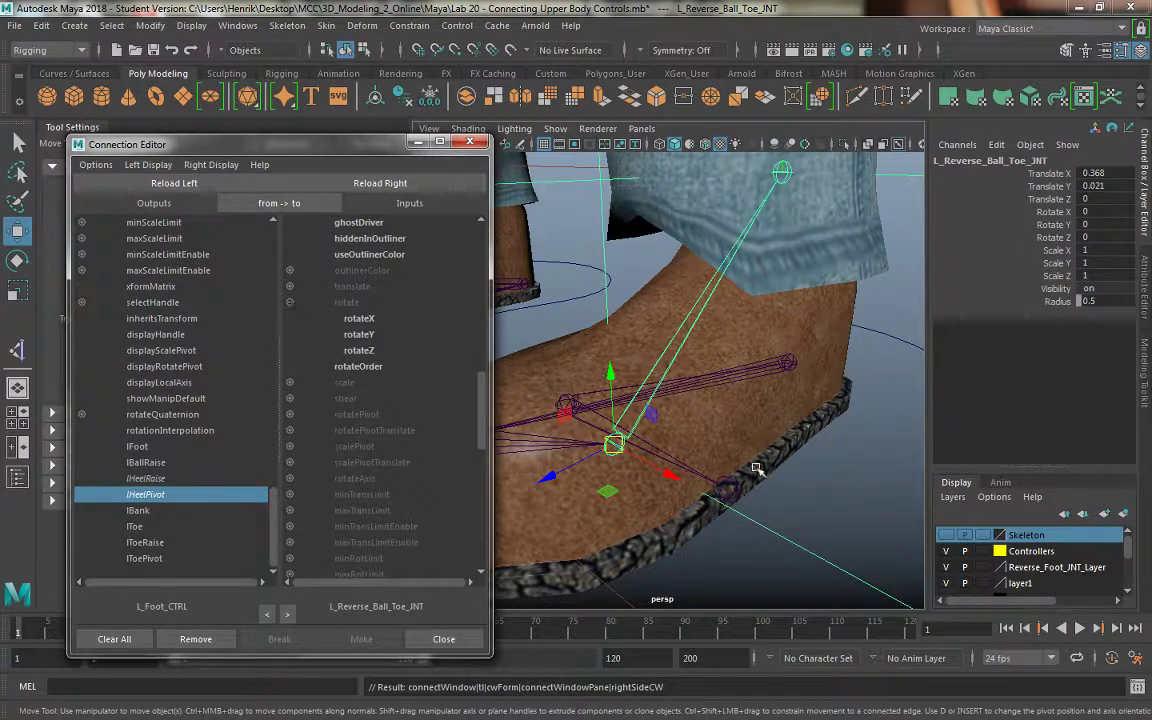
Step: Test-rotate the ball-toe joint slightly about Z
left_click(1055, 276)
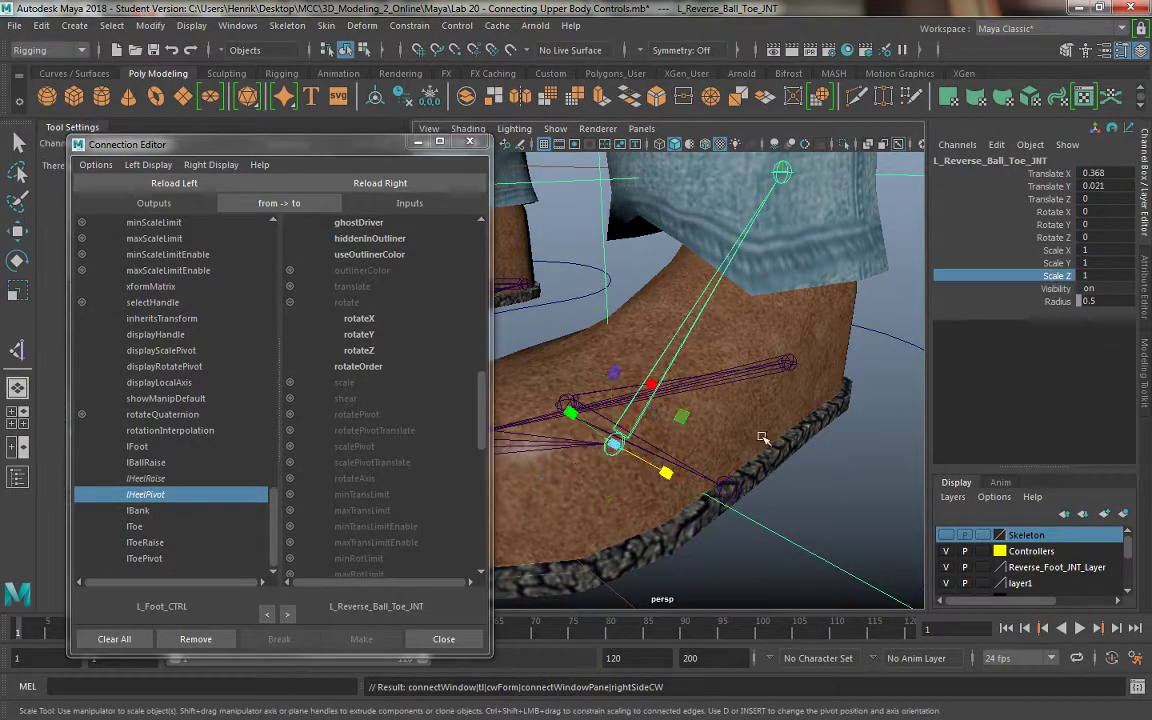
left_click(1055, 237)
key("e")
middle_click_drag(725, 450, 785, 475)
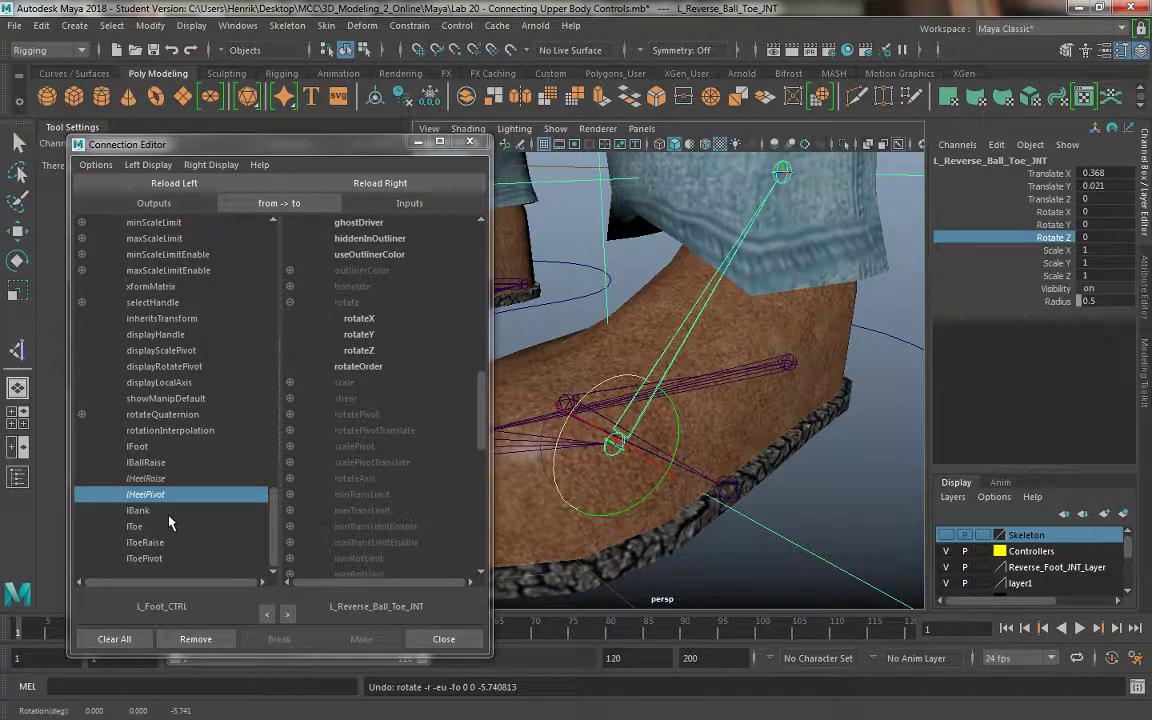
Step: Connect lBallRaise to the ball-toe joint's rotateZ in the Connection Editor
left_click(180, 462)
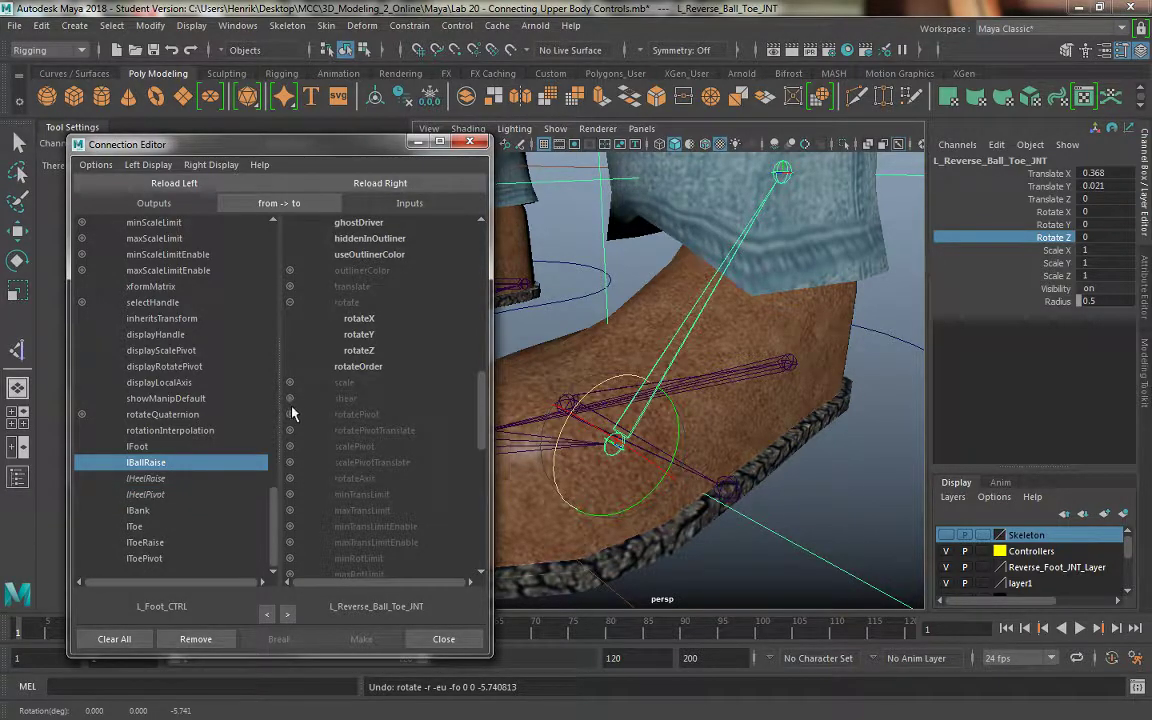
left_click(380, 183)
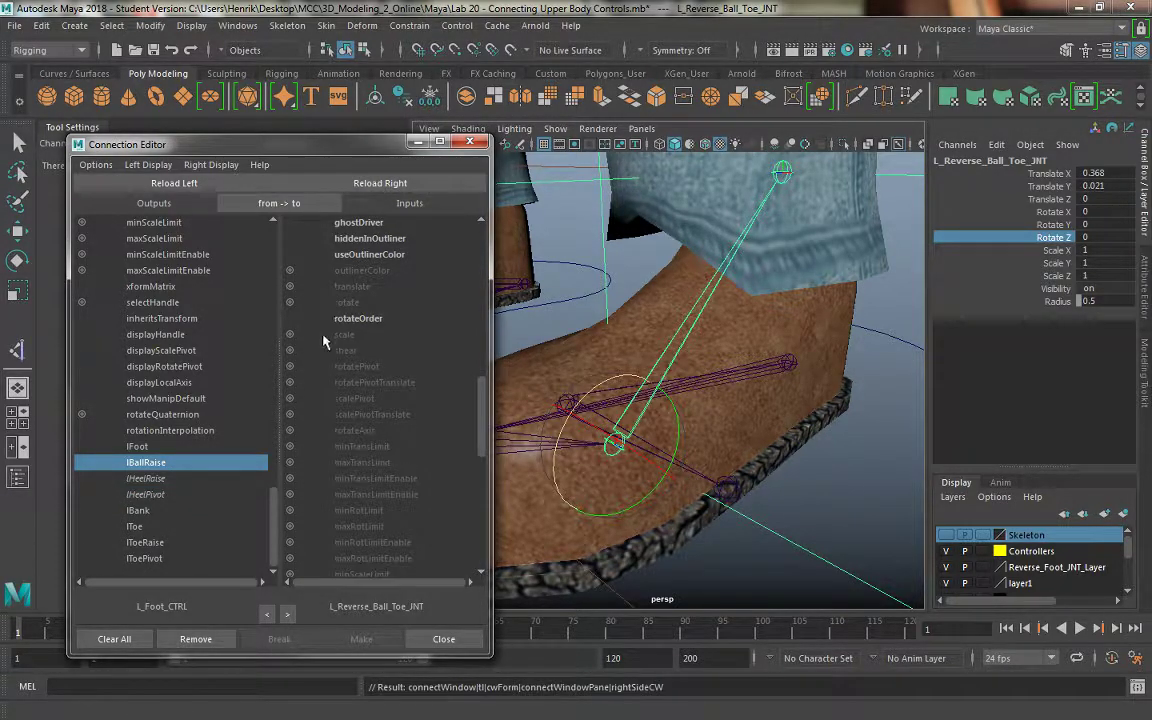
left_click(291, 302)
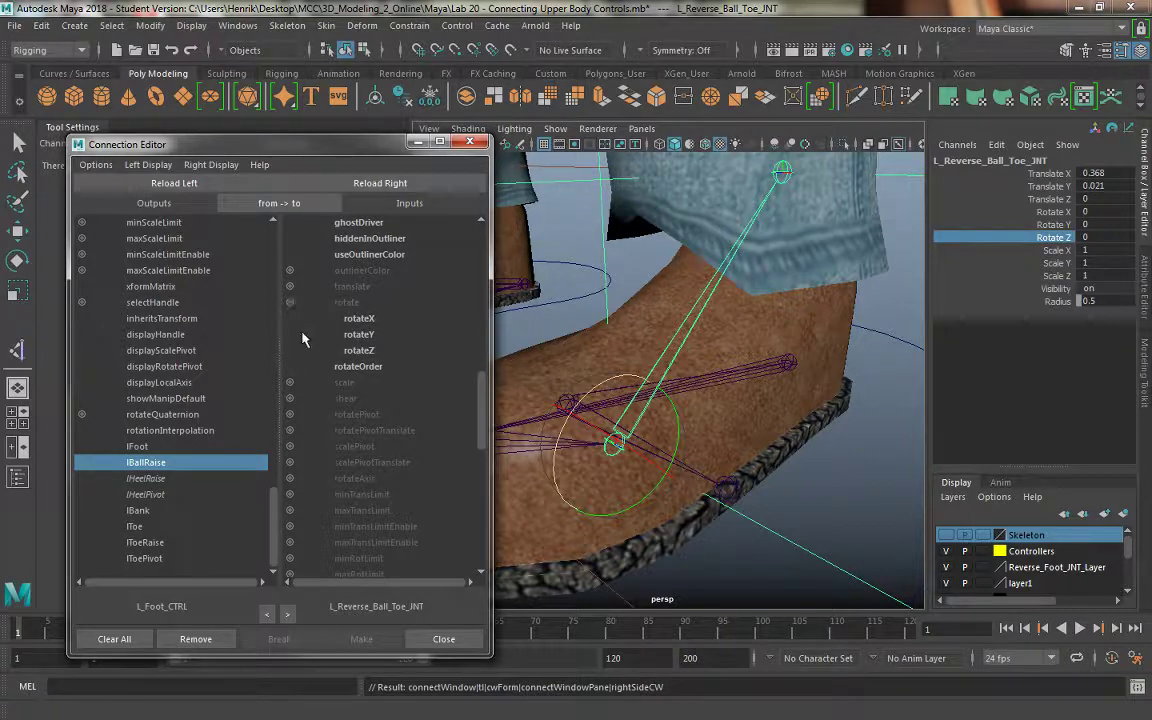
left_click(350, 350)
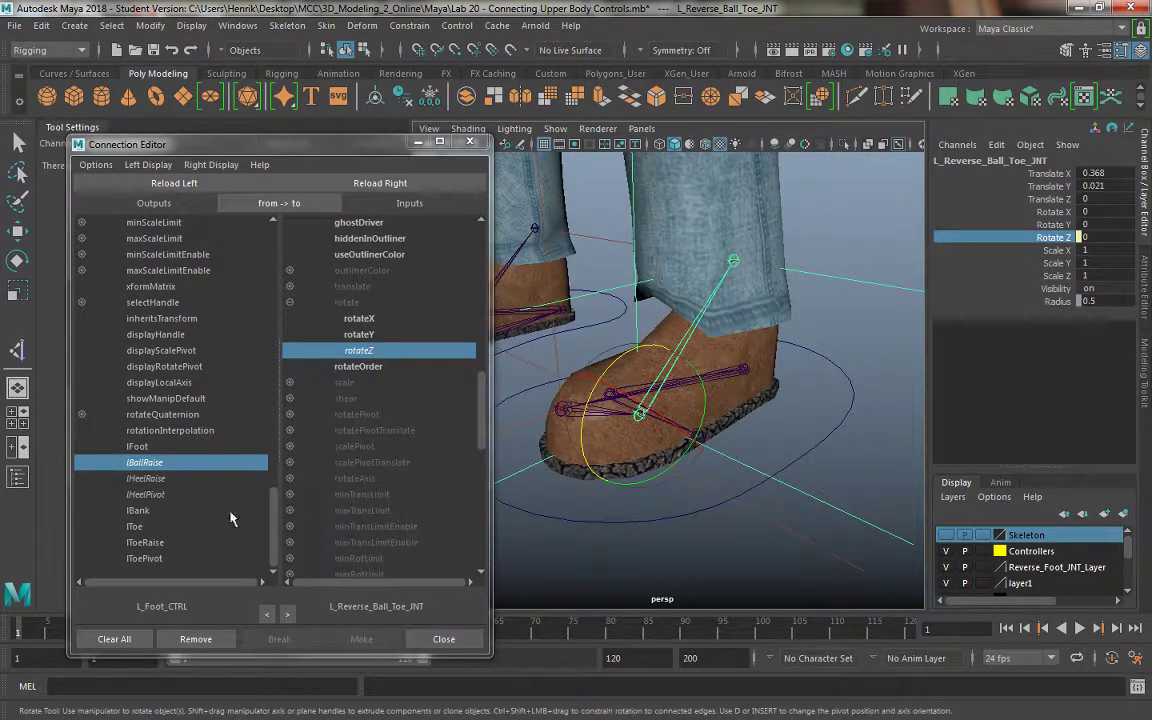
left_click(183, 545)
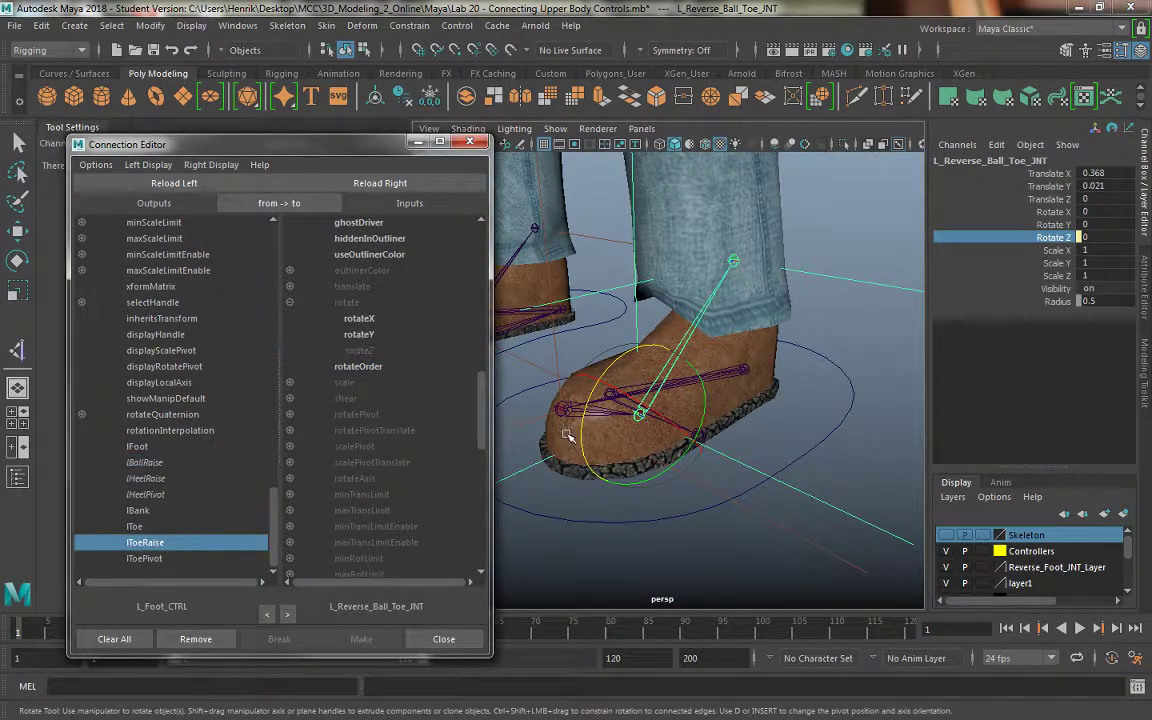
left_click(528, 494)
scroll(591, 535, "up", 3)
Step: Load L_Reverse_Toe_JNT as target, wire lToeRaise to rotateZ and lToePivot to rotateY, then select L_Foot_CTRL
key("w")
scroll(578, 483, "up", 2)
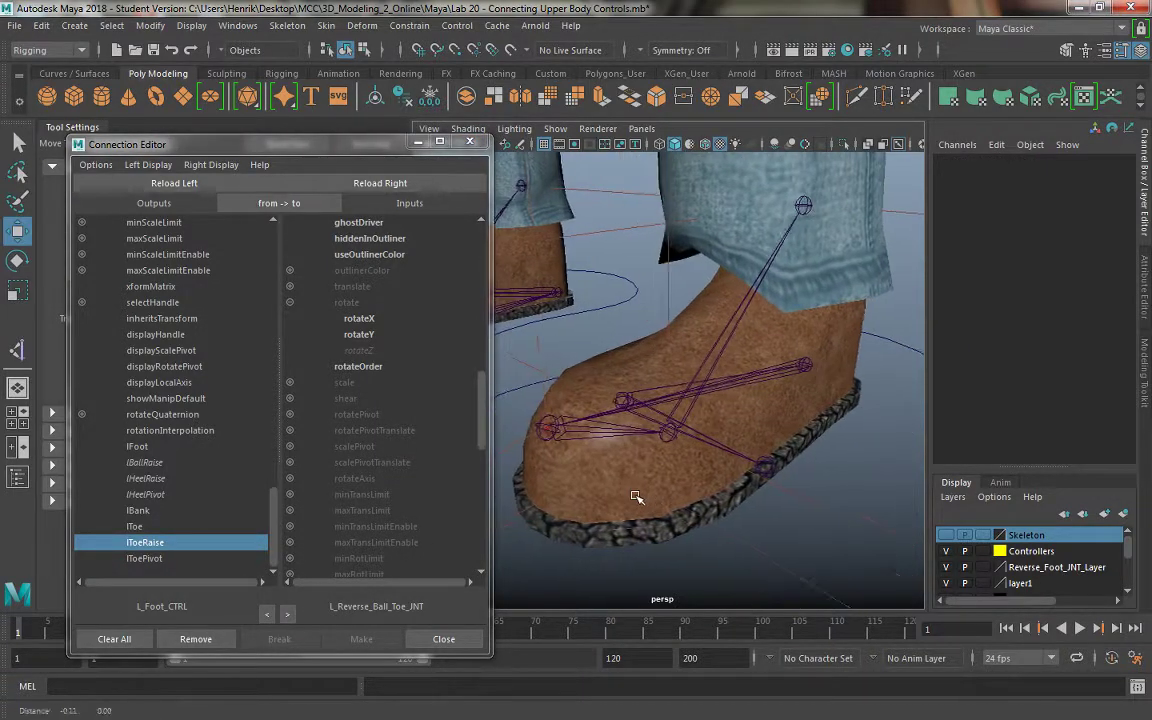
scroll(600, 470, "up", 2)
left_click(561, 447)
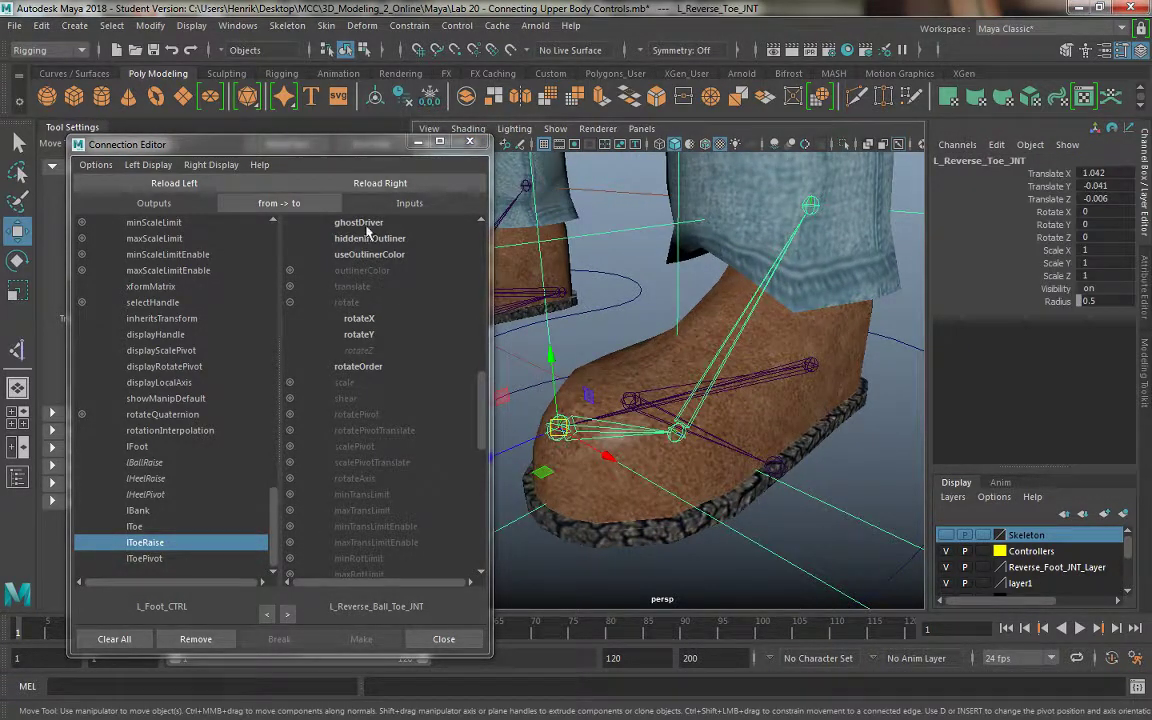
left_click(382, 184)
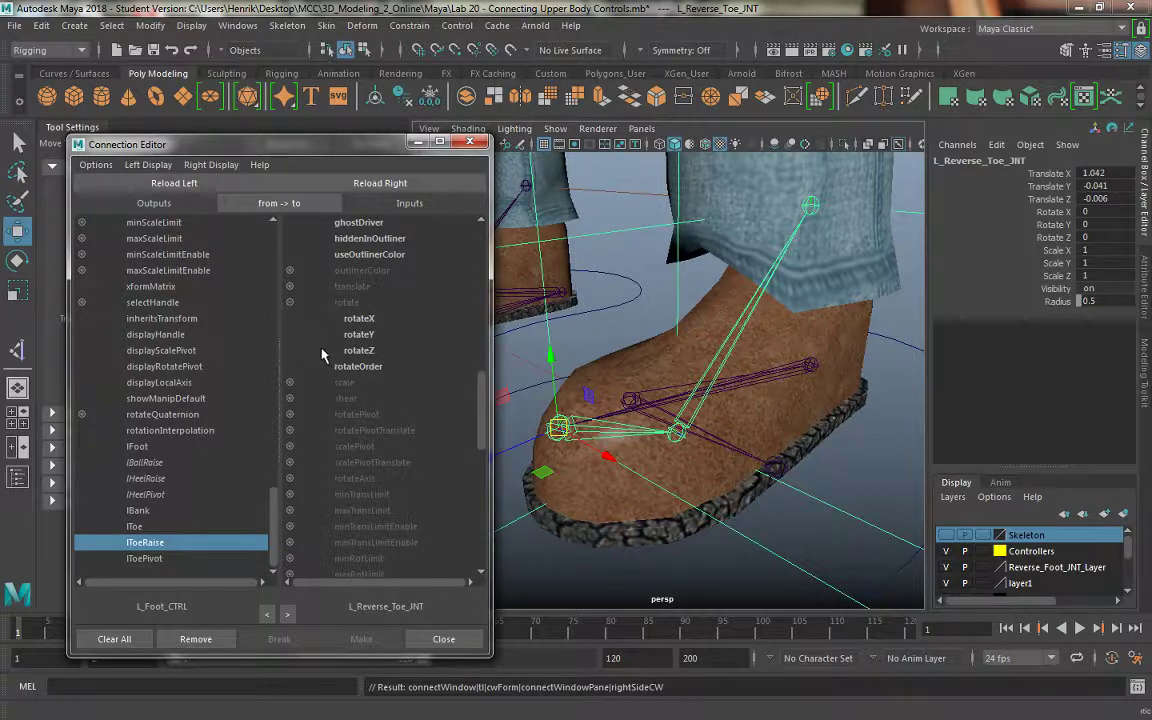
left_click(357, 350)
left_click(144, 558)
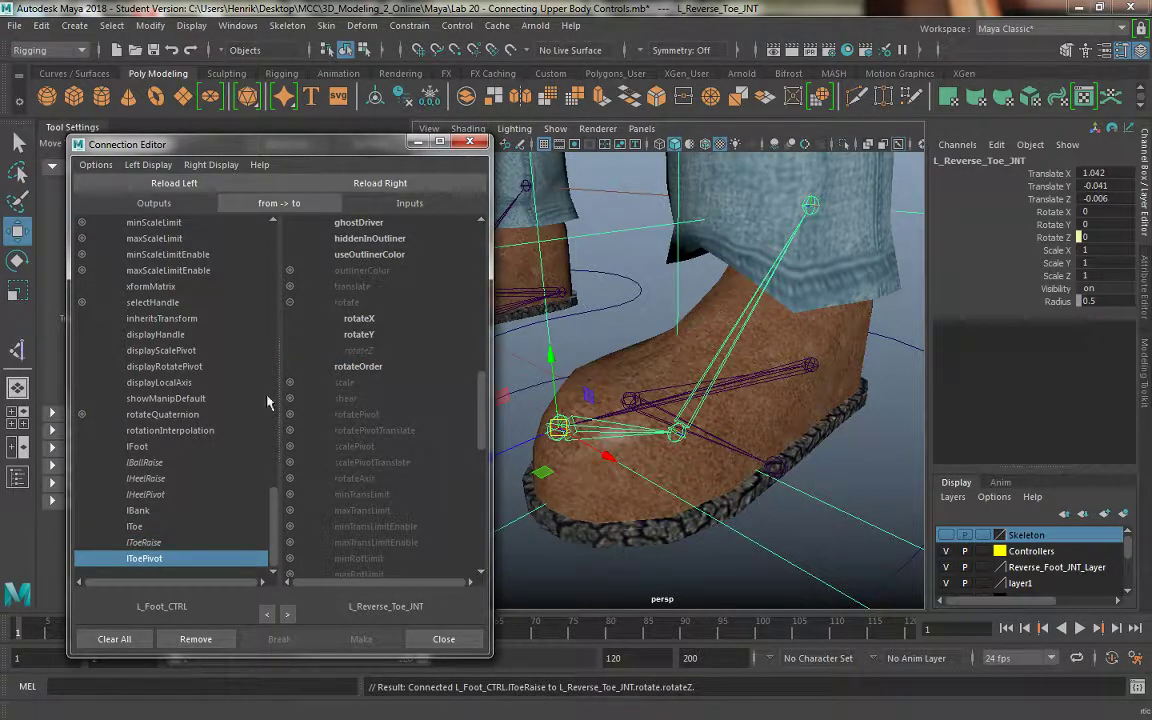
left_click(364, 336)
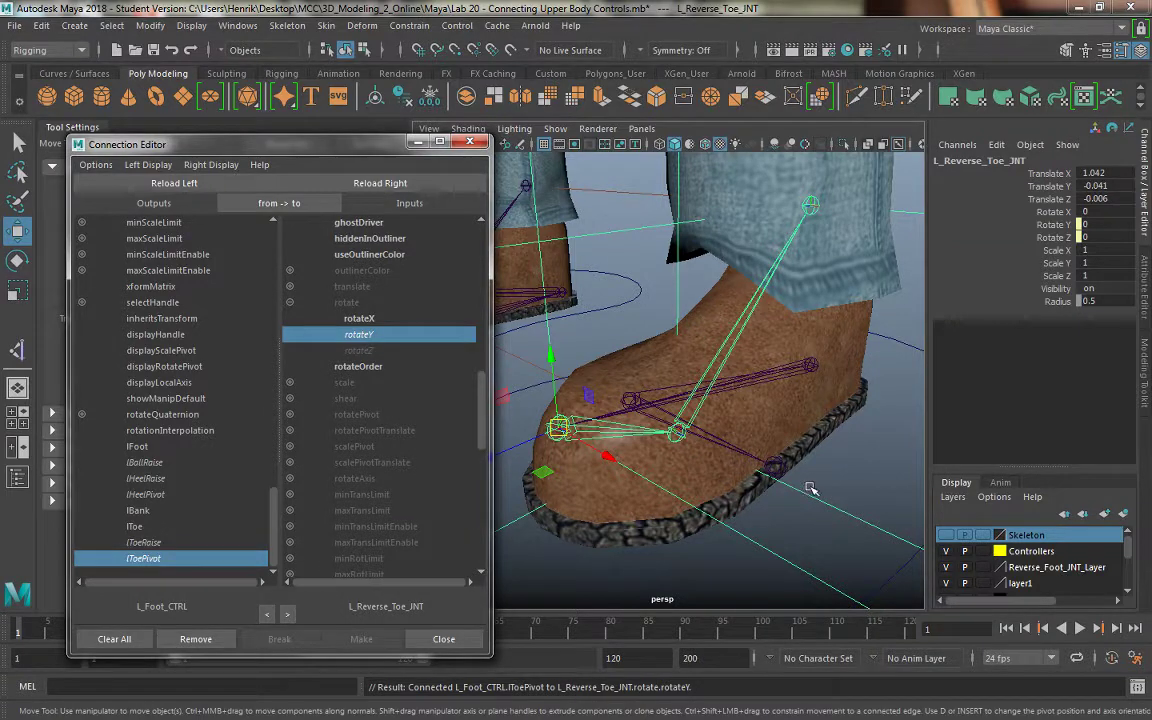
left_click_drag(600, 450, 760, 420, "alt")
left_click_drag(848, 414, 910, 451)
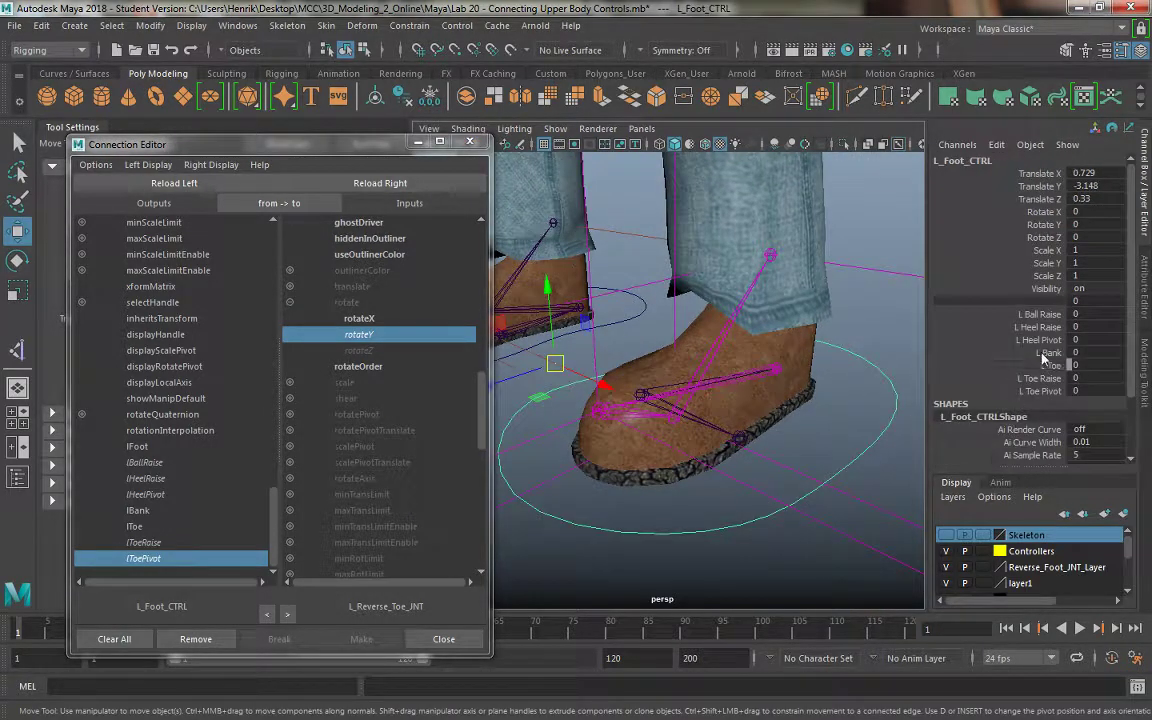
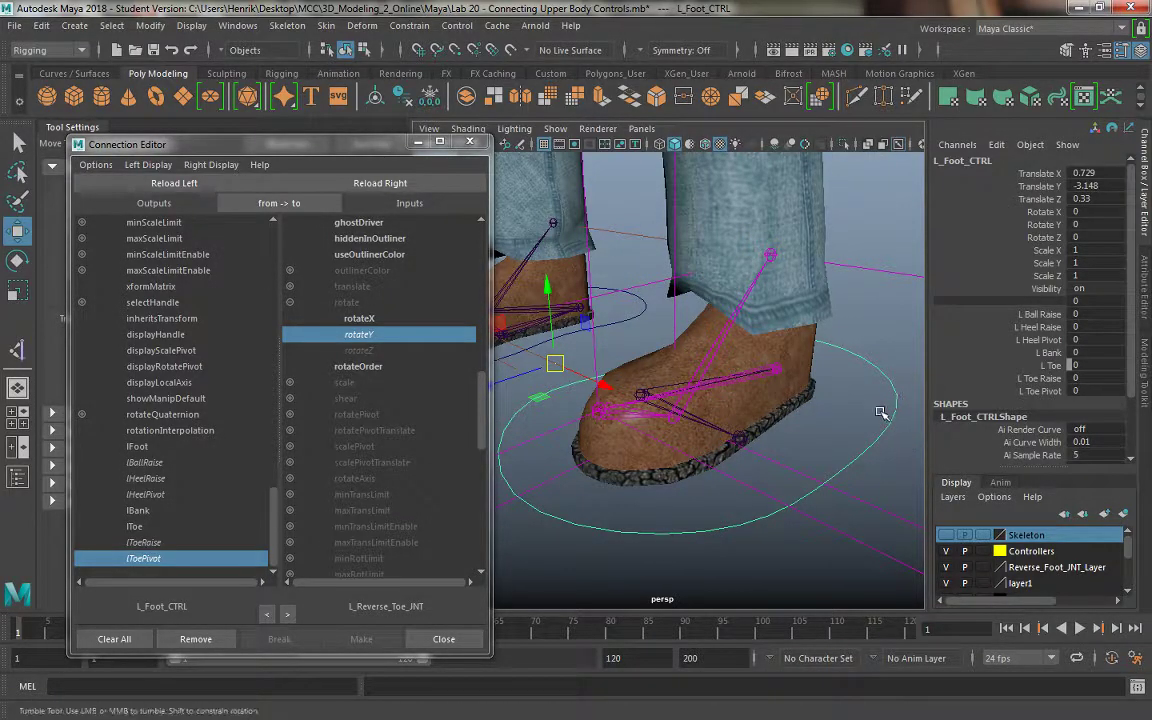
Step: Test L Ball Raise, Heel Raise, Heel Pivot, Bank, Toe Raise and Toe Pivot on the left foot
left_click_drag(760, 430, 820, 380, "alt")
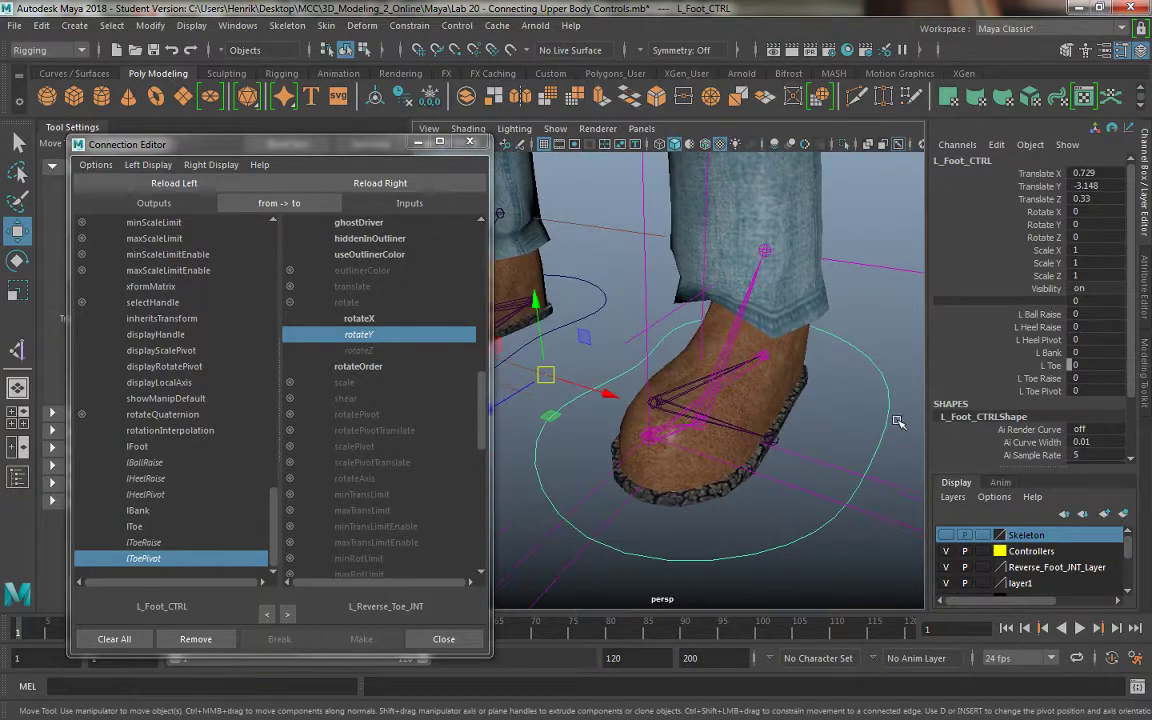
left_click(1030, 314)
mouse_move(866, 310)
middle_mouse_down()
mouse_move(977, 381)
mouse_move(430, 327)
middle_mouse_up()
left_click(1038, 327)
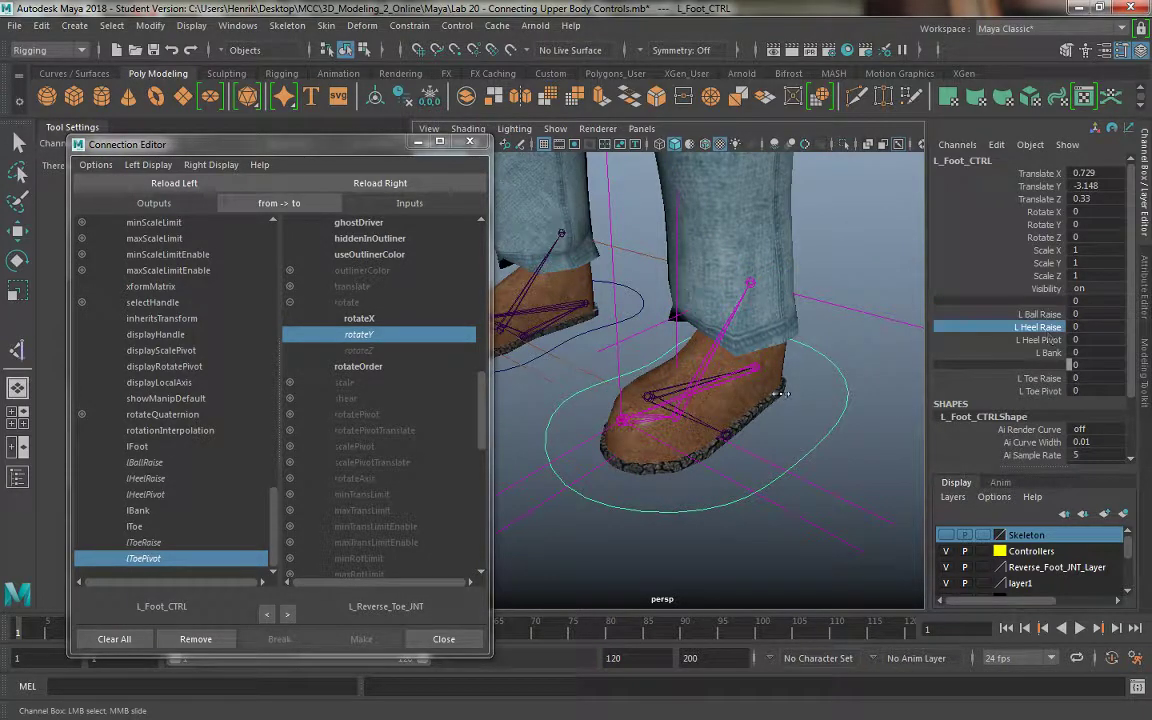
mouse_move(850, 300)
middle_mouse_down()
mouse_move(843, 396)
mouse_move(587, 403)
middle_mouse_up()
left_click(1038, 340)
key("ctrl+z")
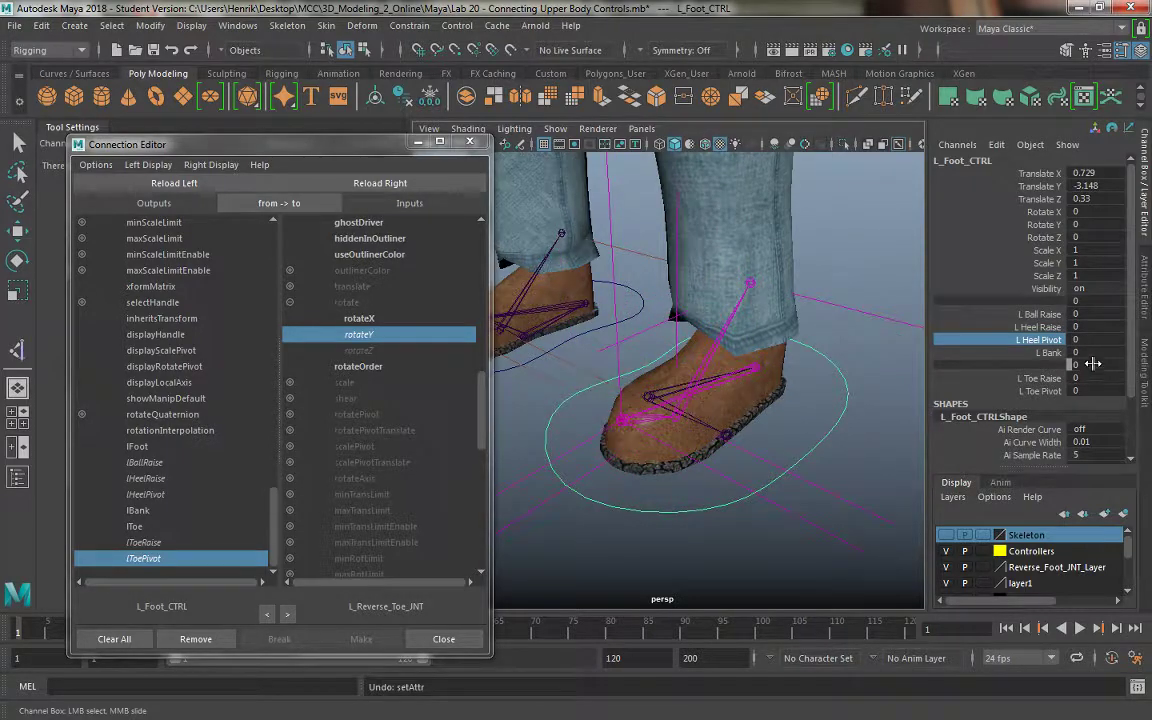
left_click(1040, 353)
middle_click_drag(950, 310, 945, 377)
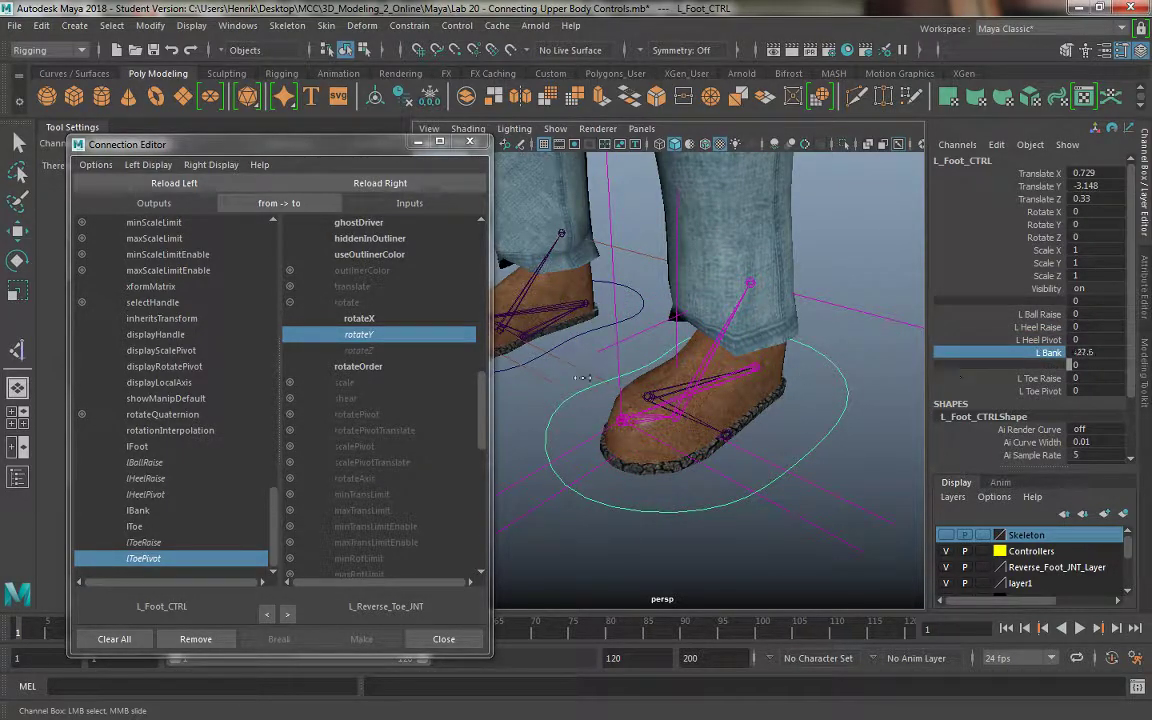
key("ctrl+z")
left_click(1040, 378)
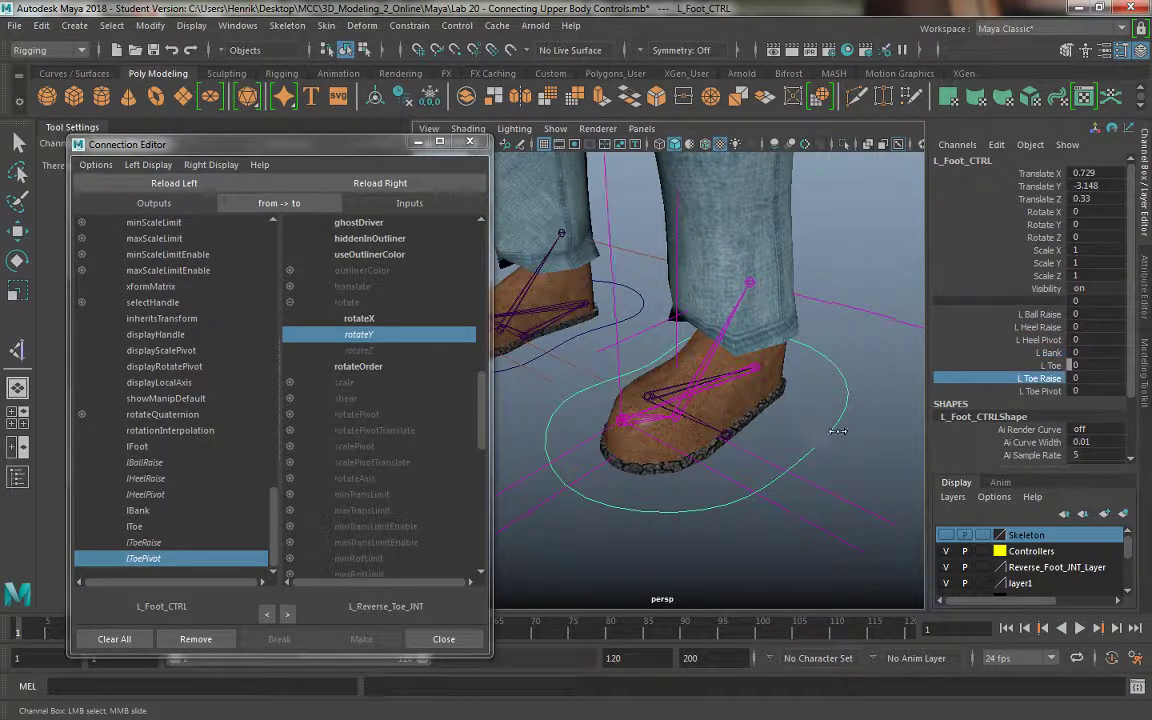
middle_click_drag(838, 431, 955, 390)
left_click(945, 391)
key("ctrl+z")
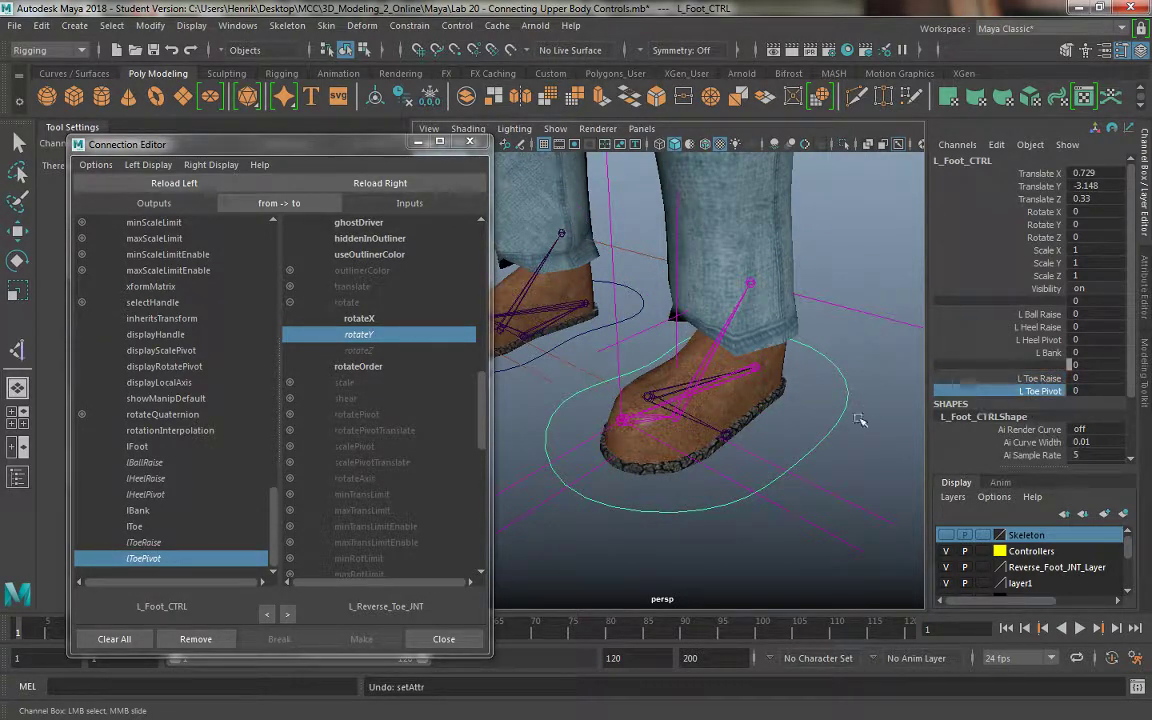
middle_click_drag(858, 420, 743, 418)
middle_click_drag(828, 460, 780, 460)
Step: Retest each left-foot roll attribute, undoing each back to 0, then select R_Foot_CTRL
left_click(1017, 316)
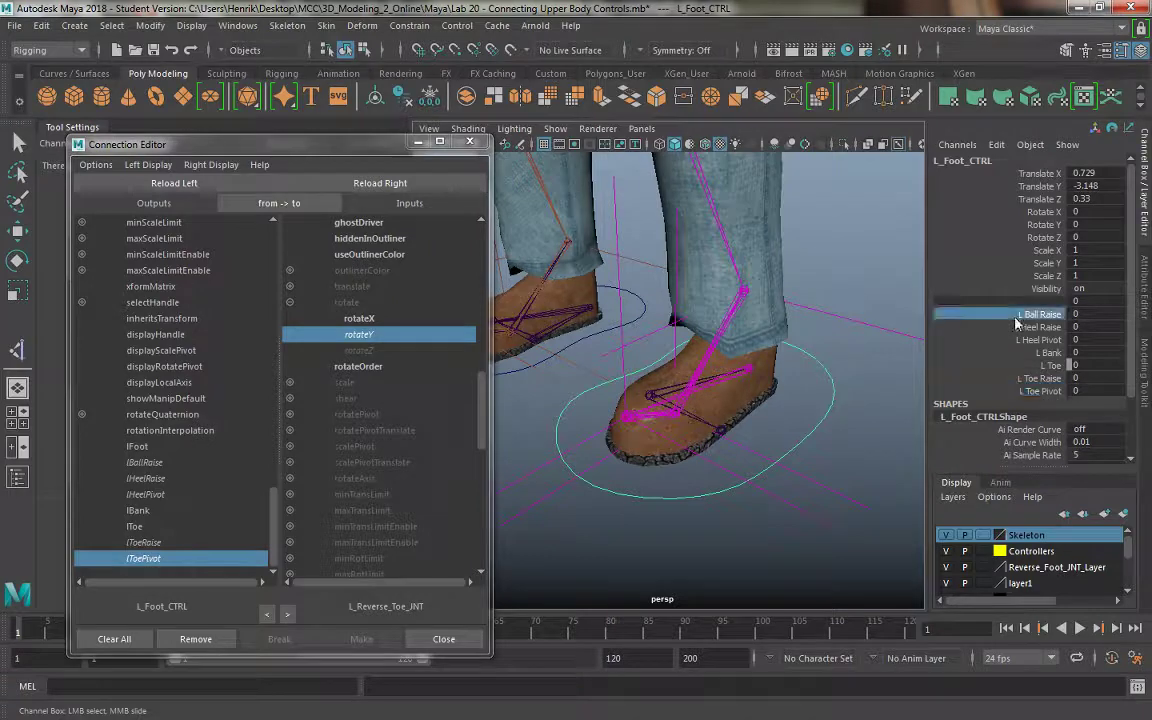
middle_click_drag(715, 367, 726, 371)
left_click_drag(726, 371, 733, 402, "alt")
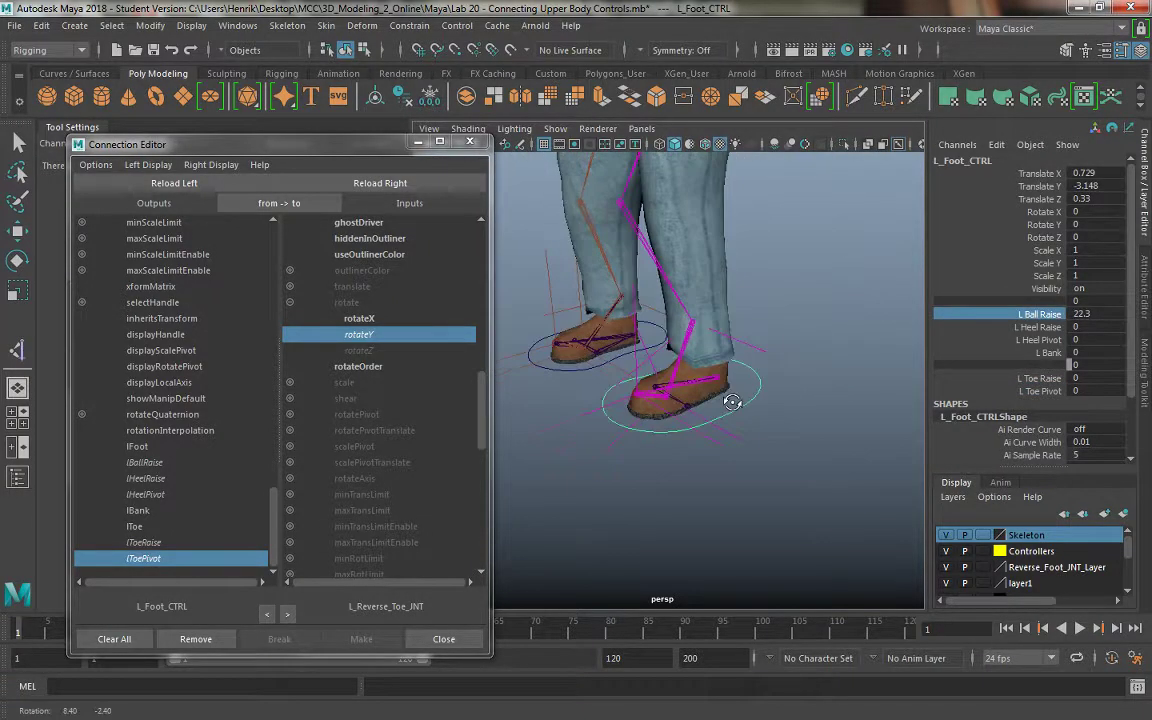
key("ctrl+z")
left_click(1037, 327)
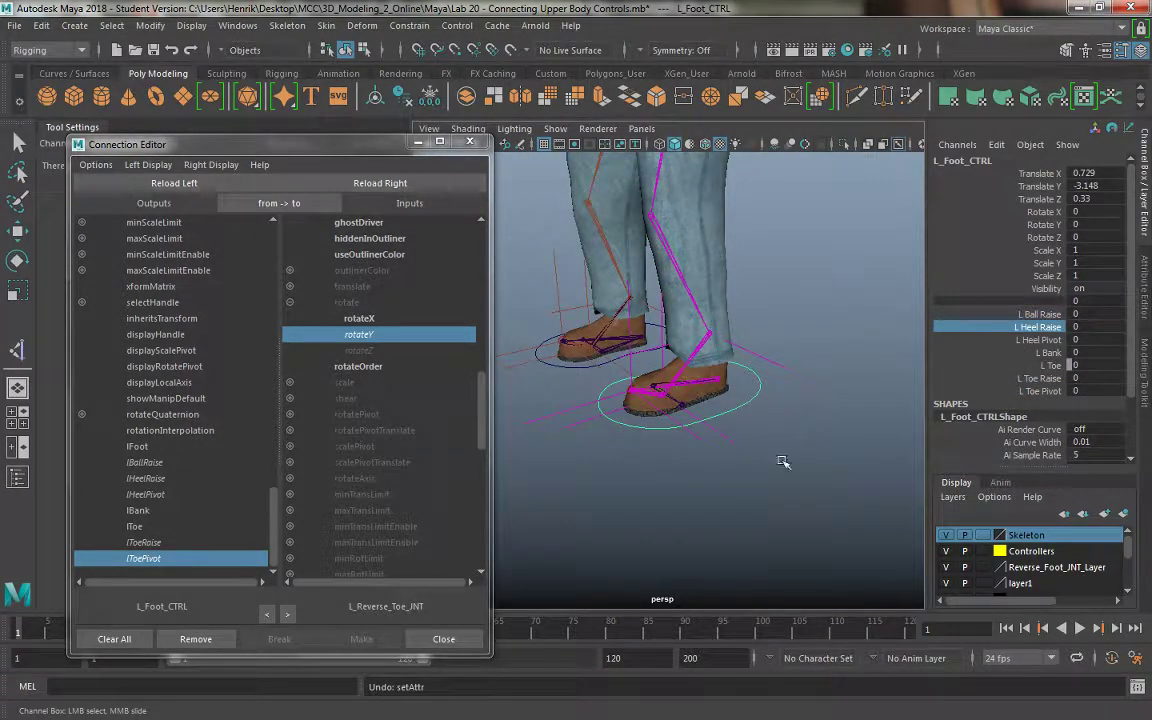
middle_click_drag(783, 462, 880, 407)
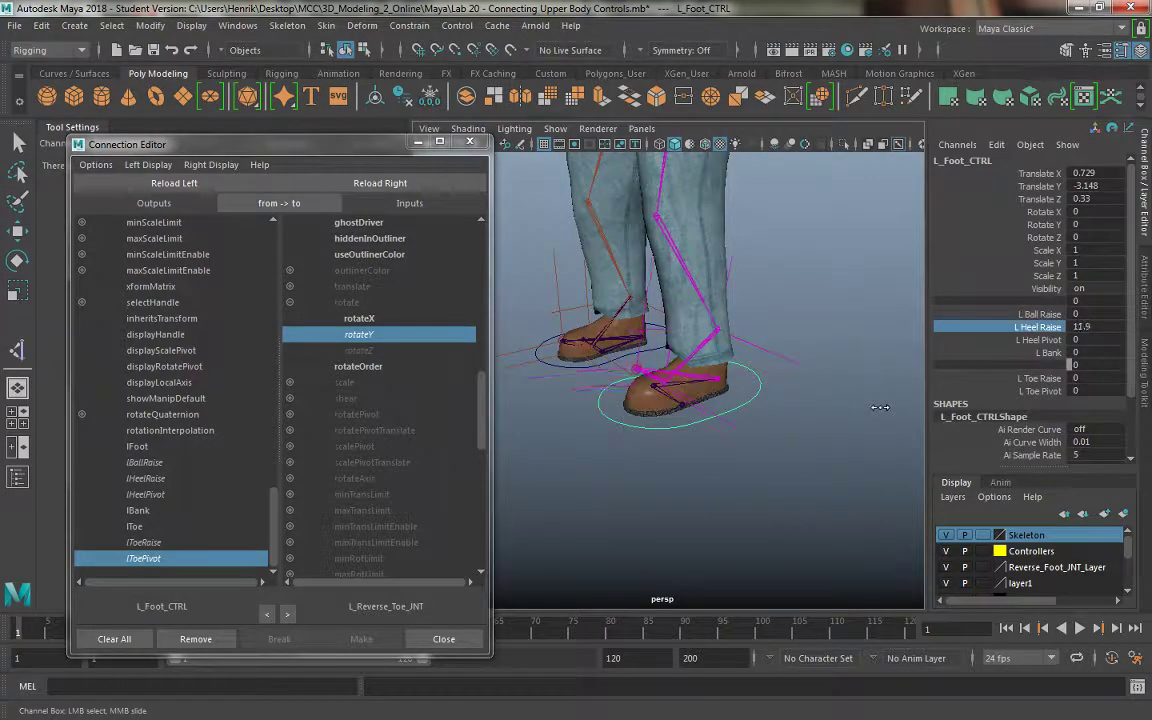
key("ctrl+z")
left_click(1037, 340)
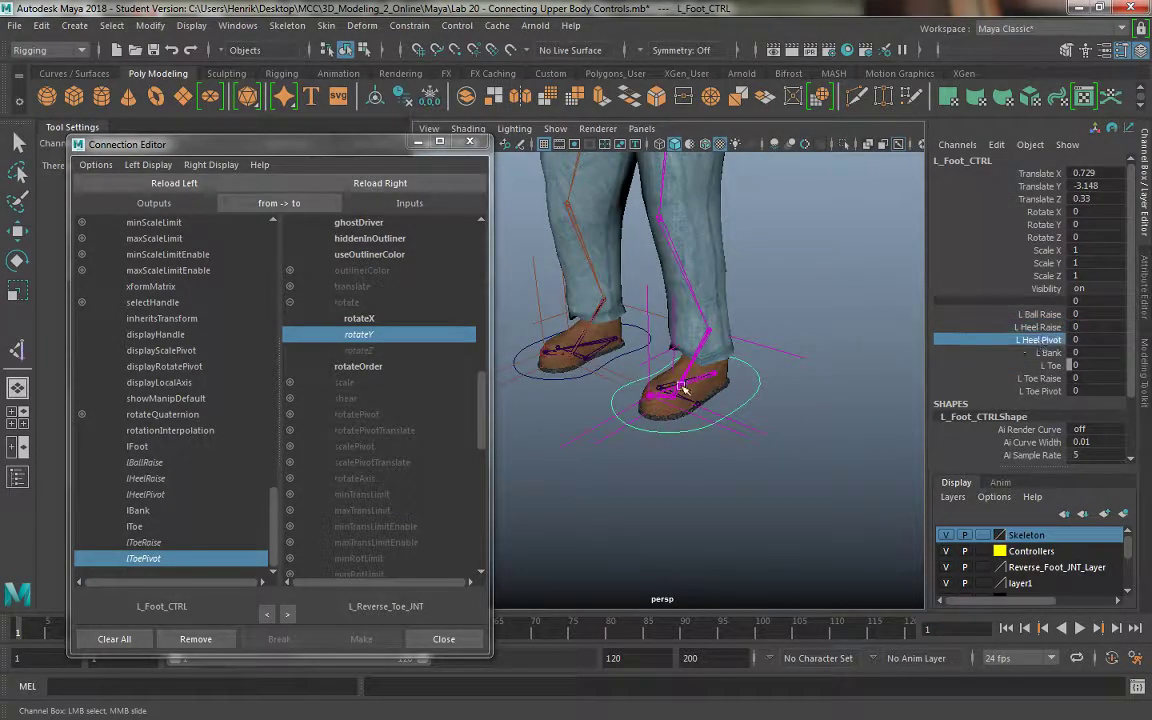
middle_click_drag(681, 388, 780, 400)
key("ctrl+z")
left_click(1038, 378)
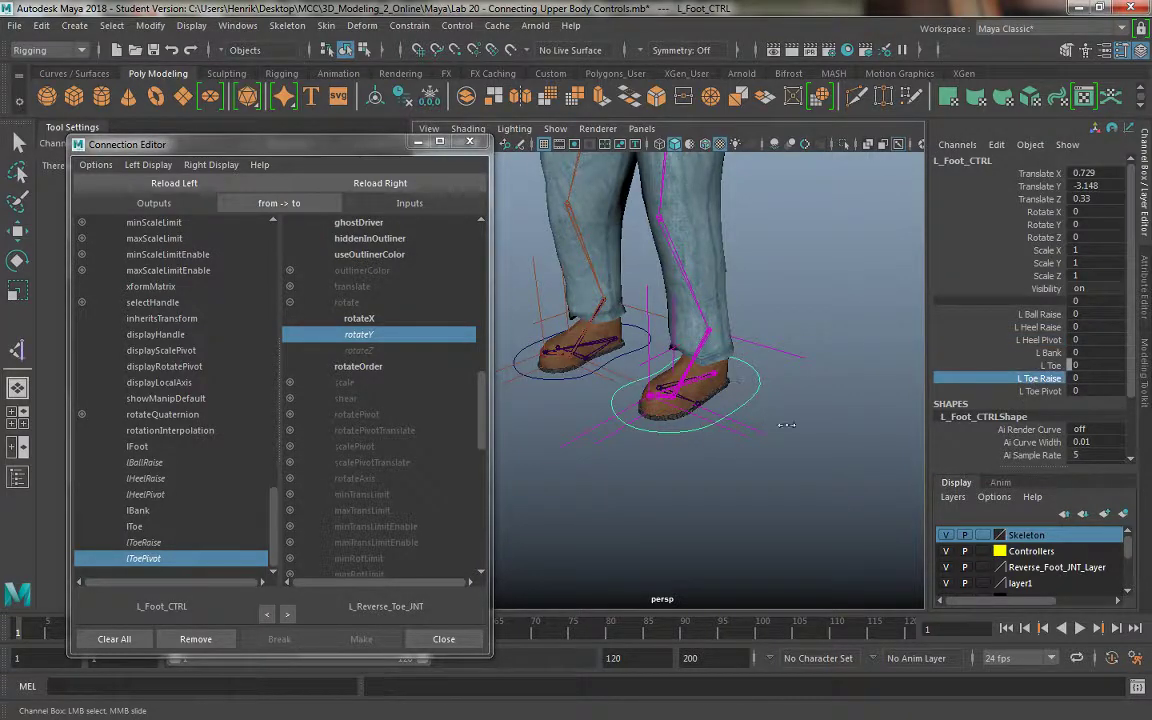
middle_click_drag(928, 345, 940, 434)
key("ctrl+z")
left_click(950, 391)
middle_click_drag(850, 350, 650, 435)
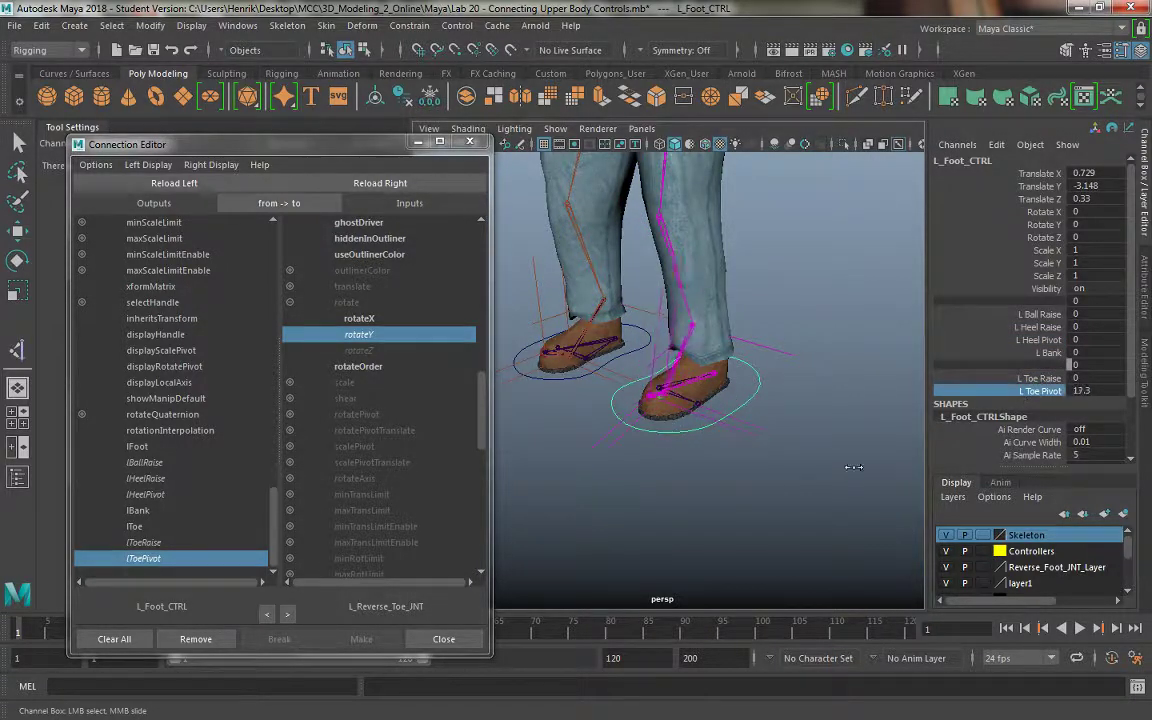
key("ctrl+z")
mouse_move(650, 440)
left_mouse_down("alt")
mouse_move(792, 437)
mouse_move(790, 462)
left_mouse_up("alt")
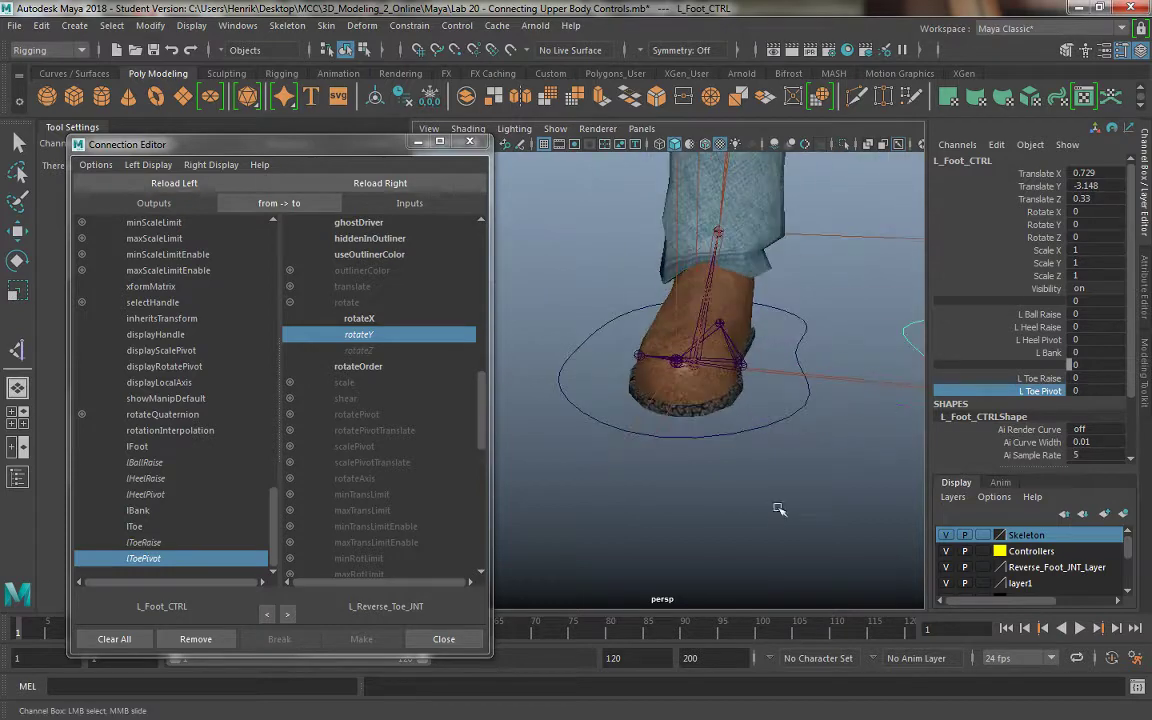
Step: Load R_Foot_CTRL into the Connection Editor and freeze its transformations
key("w")
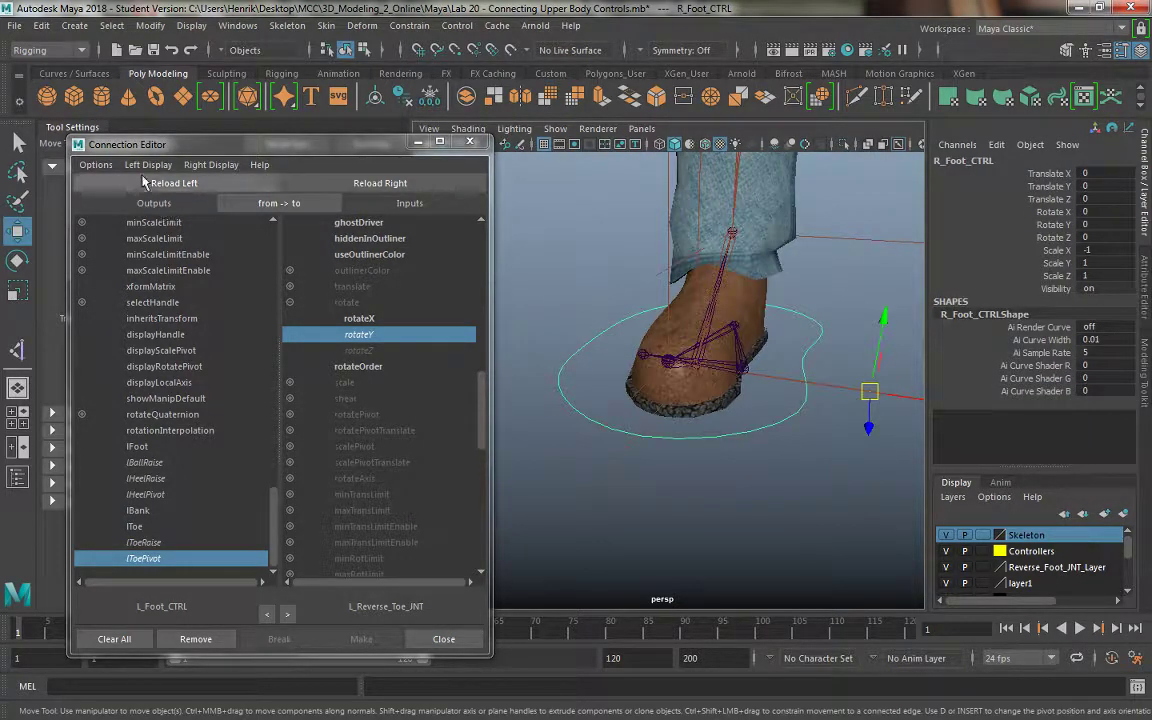
left_click(143, 184)
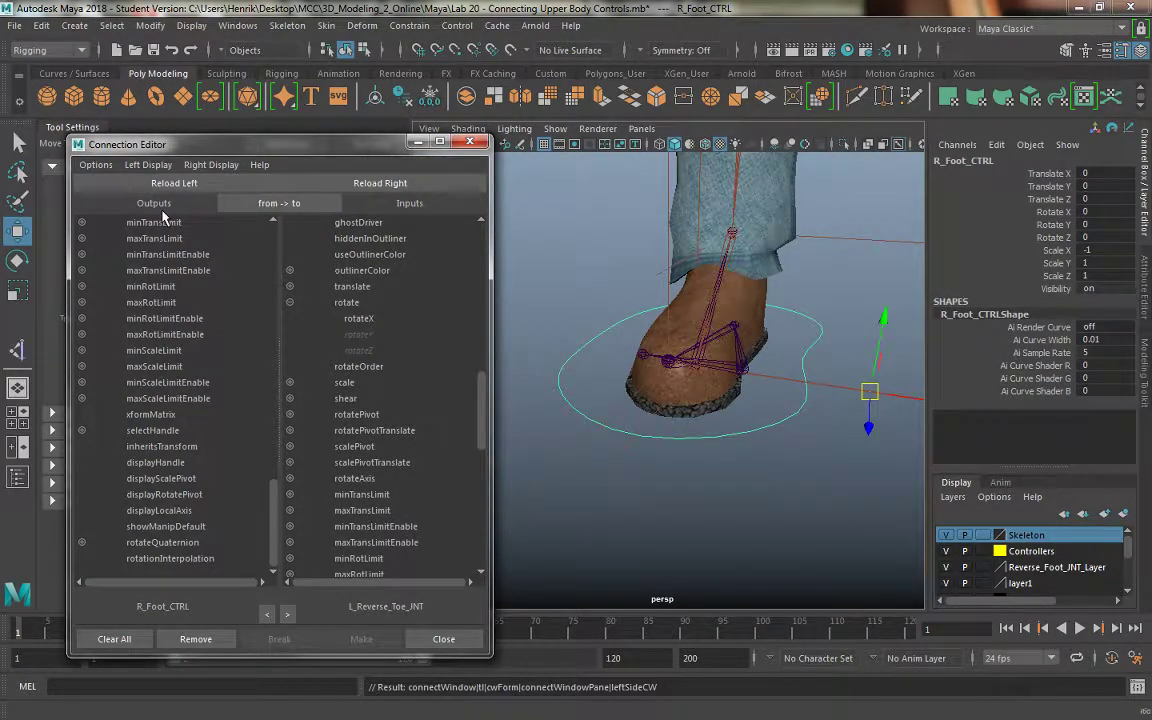
left_click(147, 26)
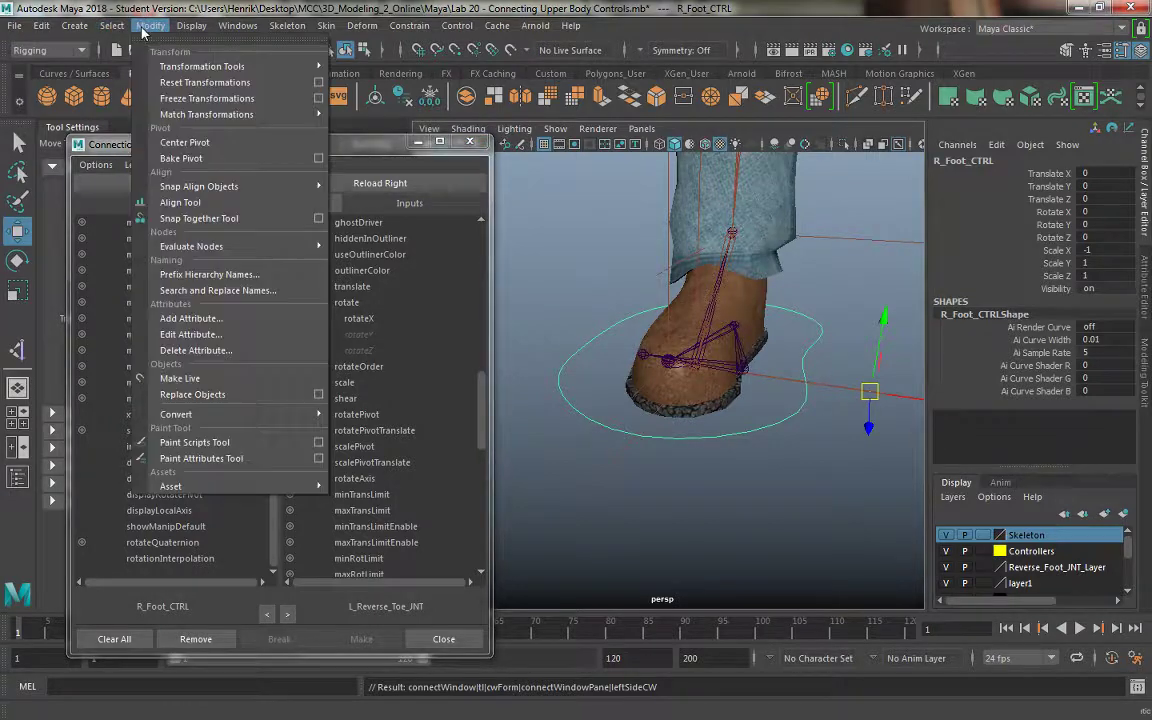
left_click(167, 102)
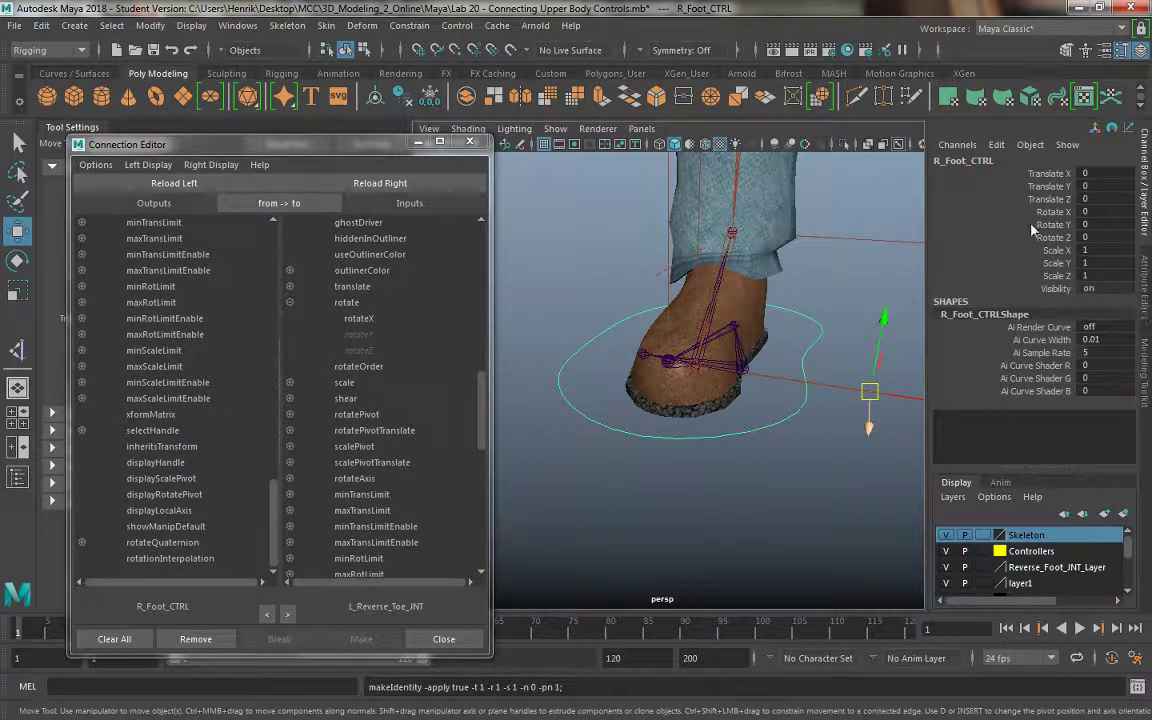
Step: Inspect the frozen right foot controller in the viewport and close the Connection Editor
left_click_drag(712, 468, 752, 444, "alt")
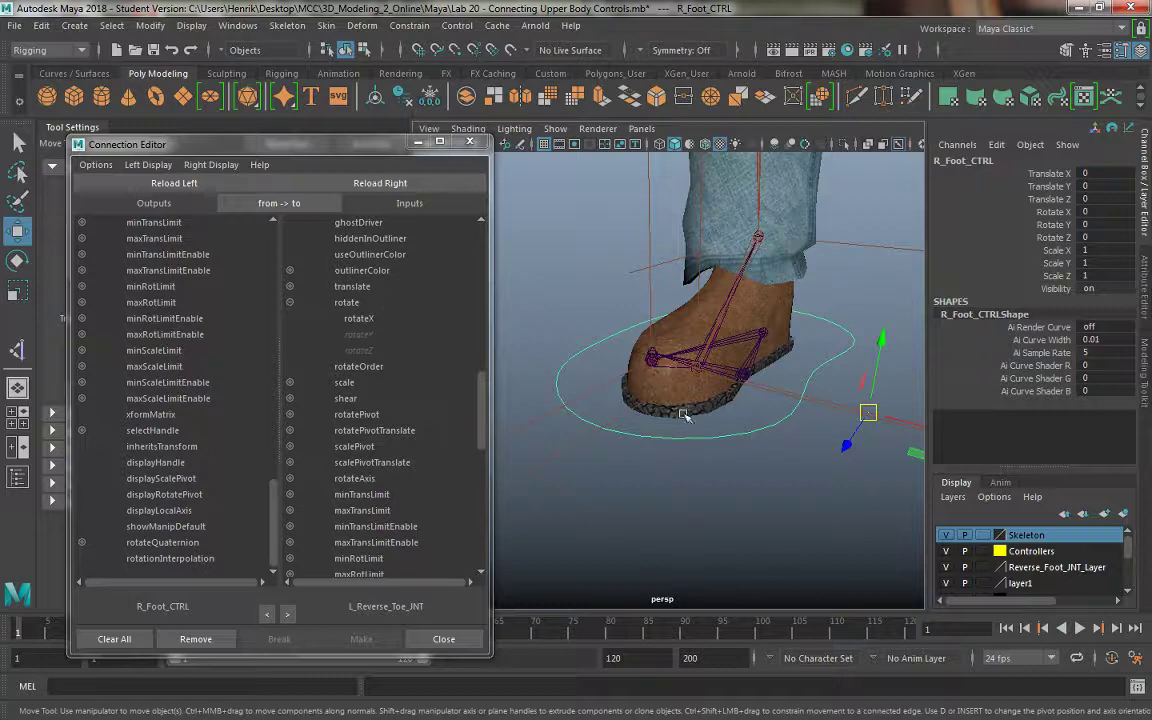
mouse_move(684, 415)
left_mouse_down("alt")
mouse_move(571, 470)
mouse_move(848, 485)
mouse_move(798, 458)
mouse_move(560, 440)
left_mouse_up("alt")
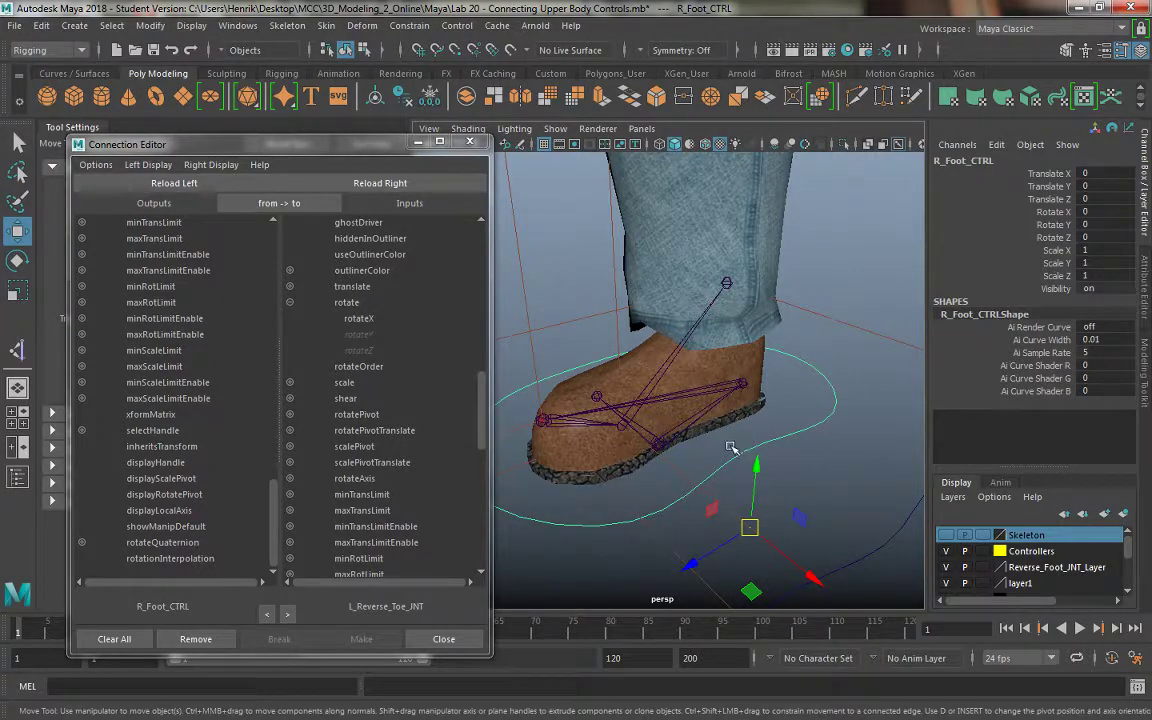
left_click(178, 405)
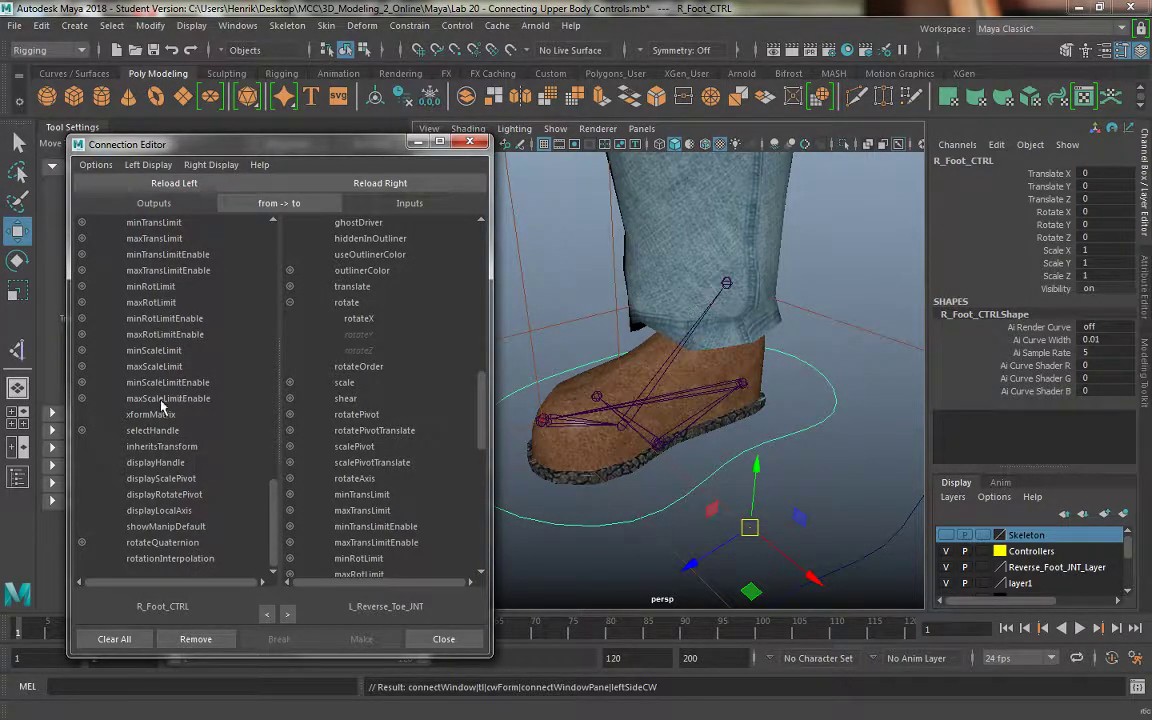
left_click(418, 141)
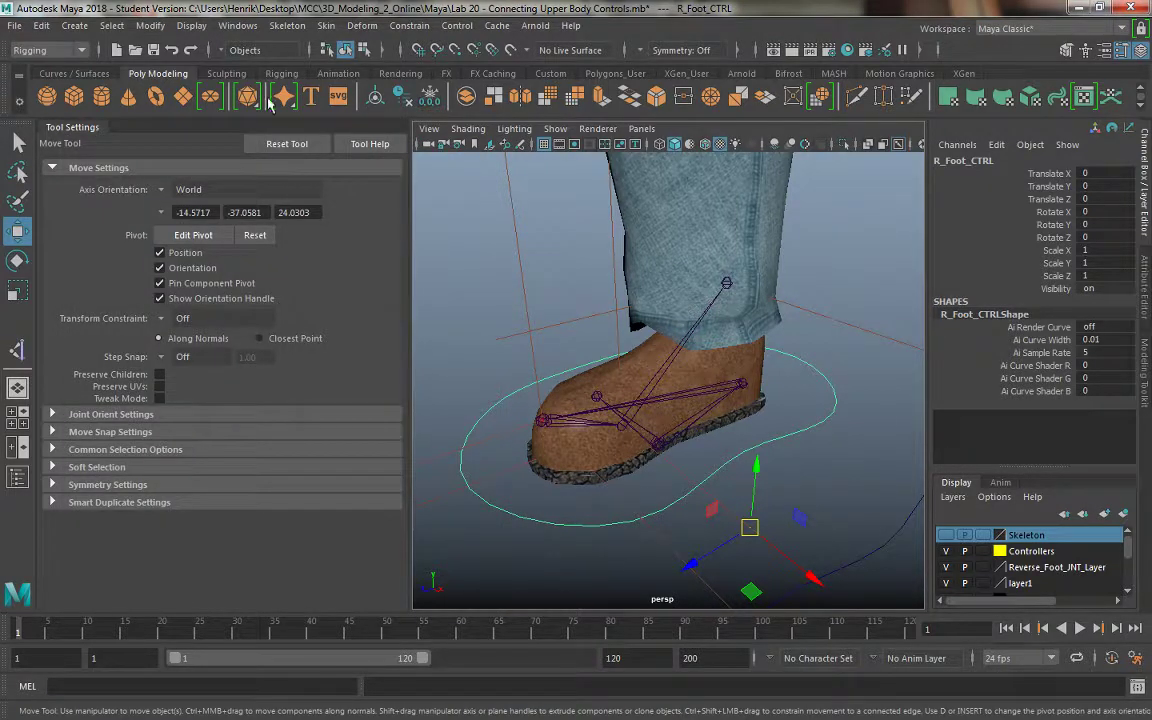
Step: Add a display-only rFoot divider attribute to R_Foot_CTRL
left_click(157, 28)
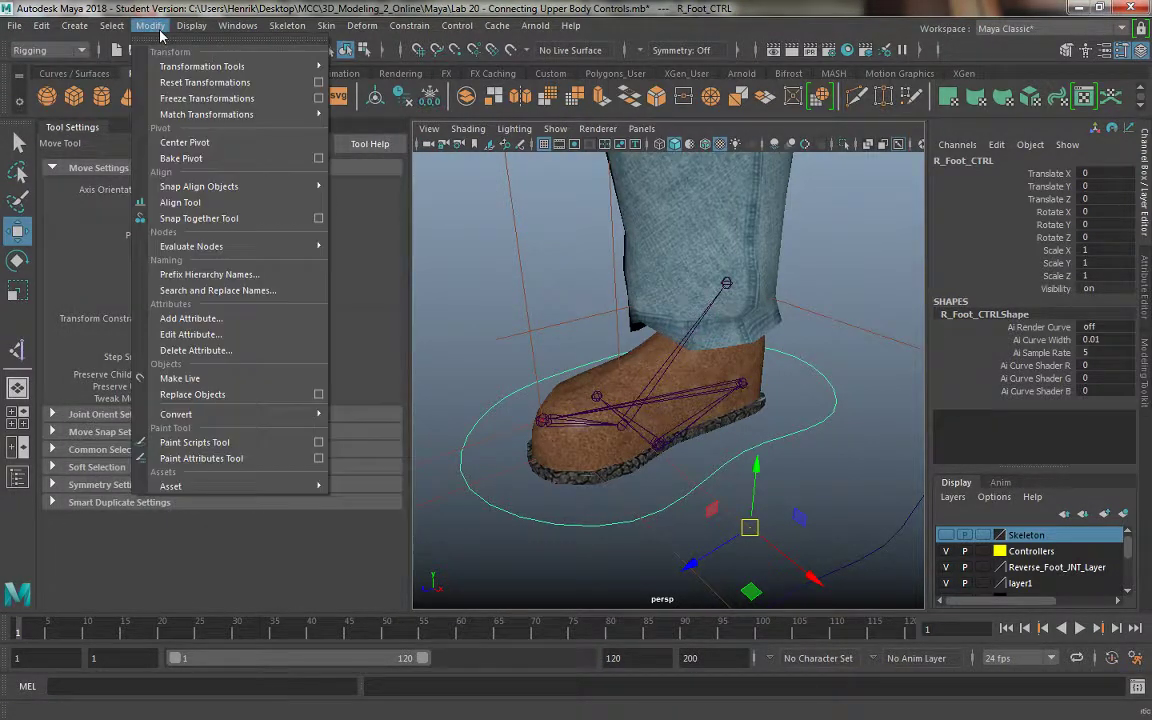
left_click(237, 311)
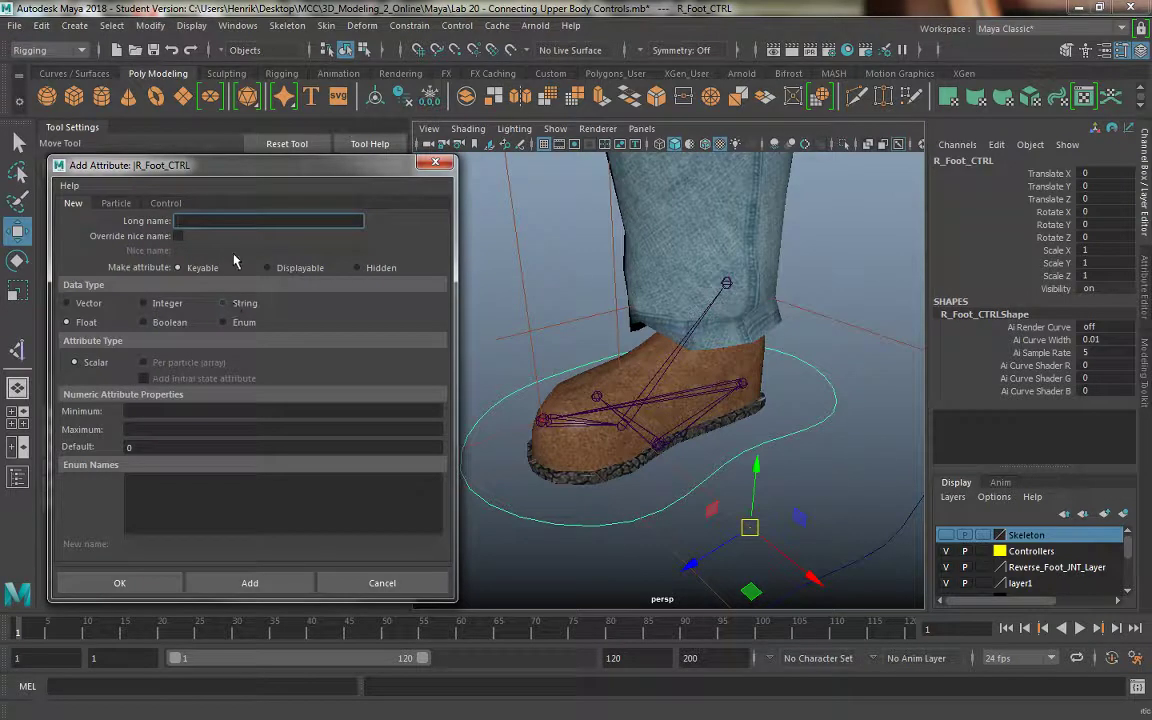
type("r")
type("Foot")
left_click(268, 268)
left_click(185, 411)
type("0")
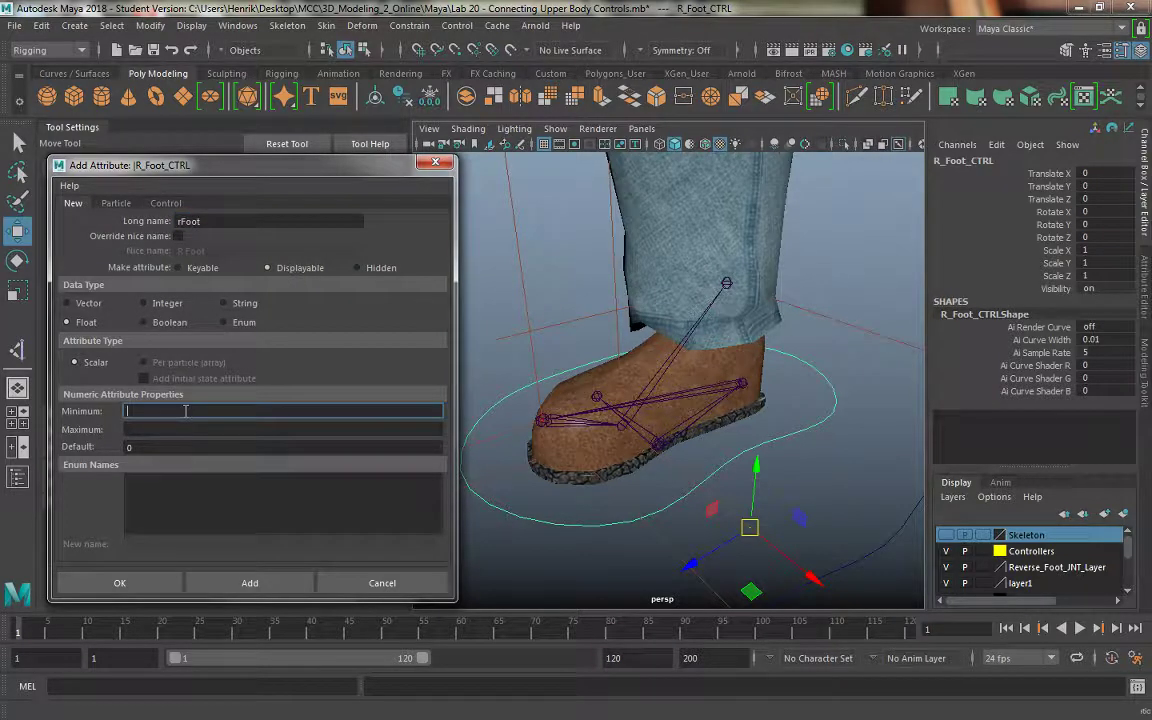
left_click(249, 582)
Step: Add keyable float attributes rBallRaise, rHeelRaise, rHeelPivot and rBank to R_Foot_CTRL
left_click(218, 224)
type("rBallRaise")
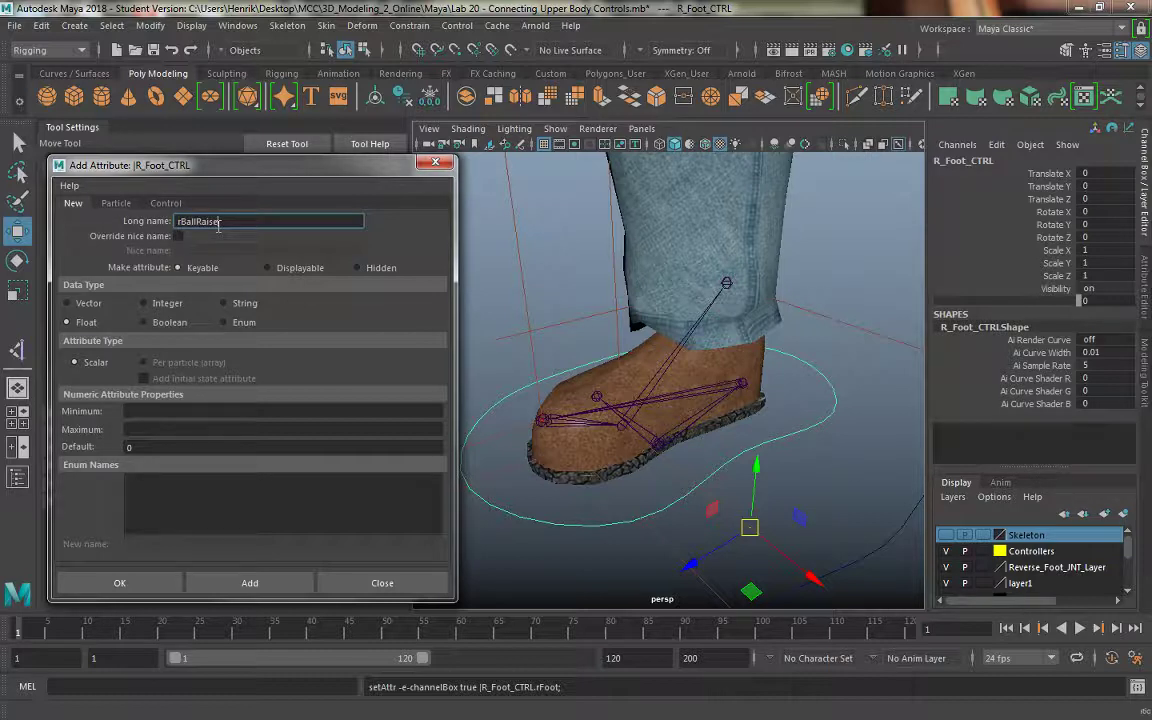
left_click(181, 413)
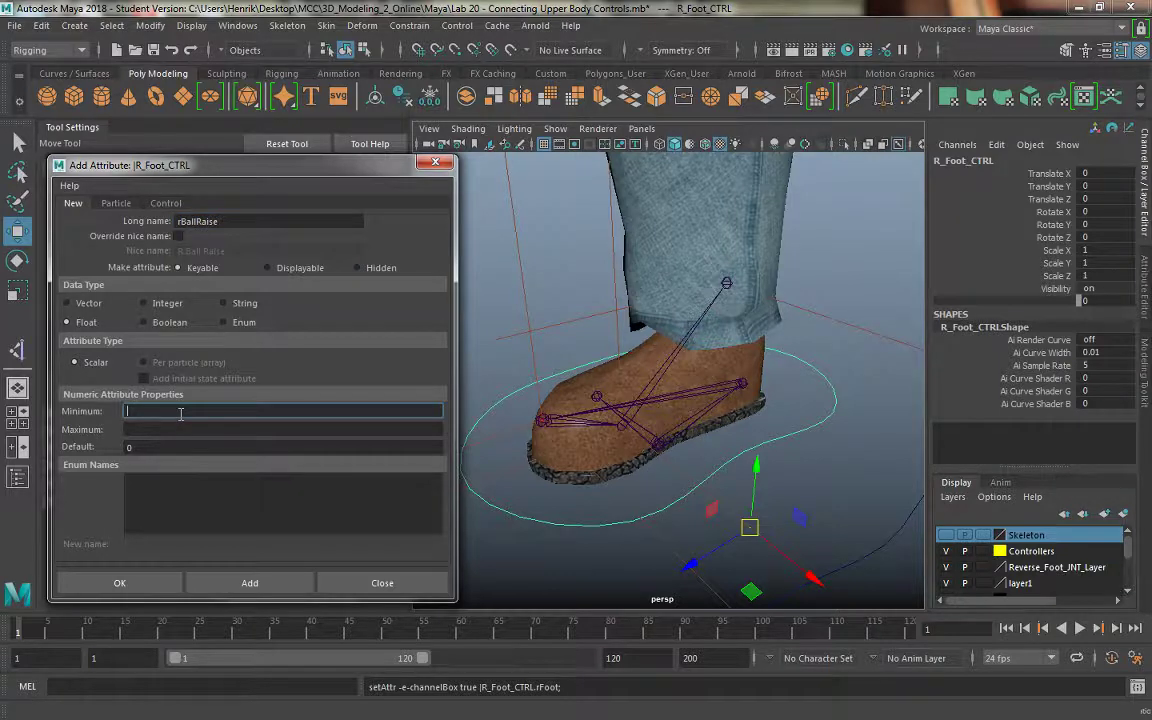
type("0")
left_click(255, 583)
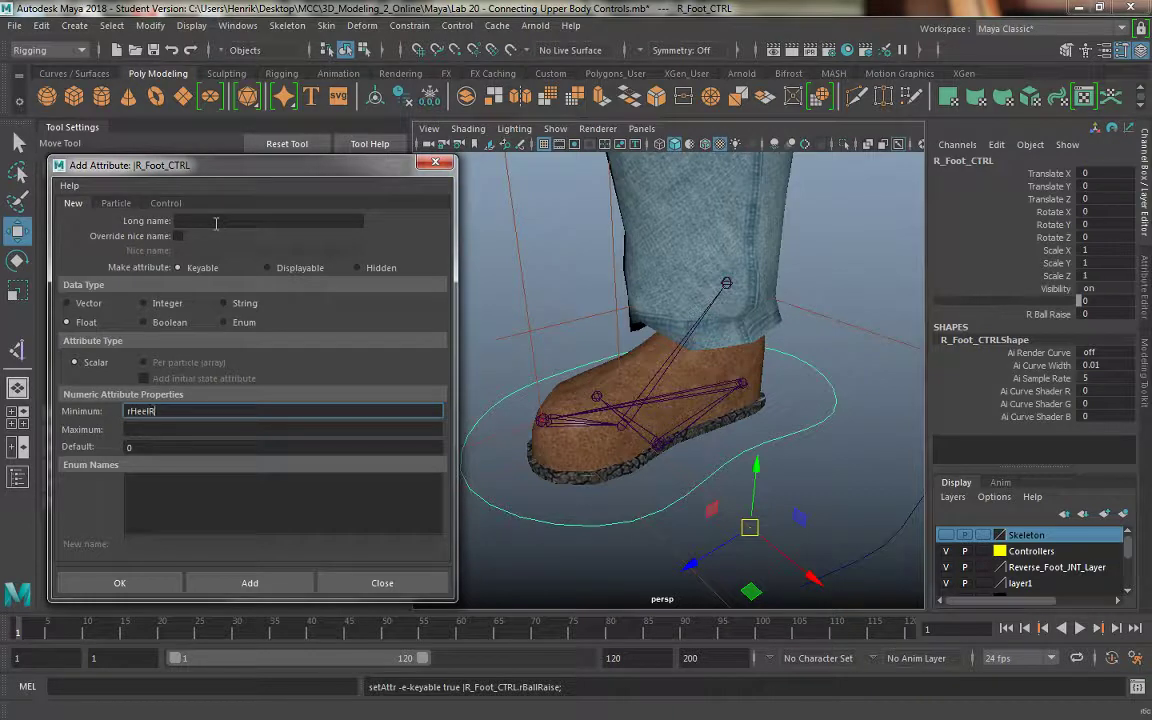
left_click(216, 222)
type("rHeelRaise")
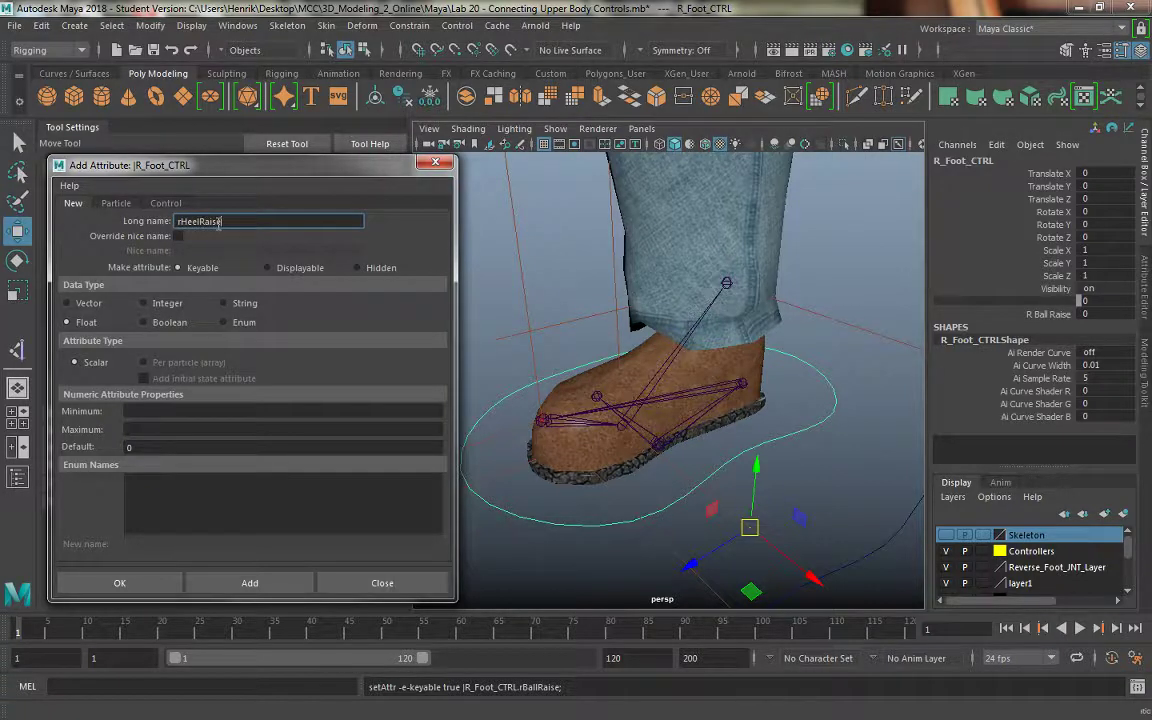
left_click(245, 583)
type("r")
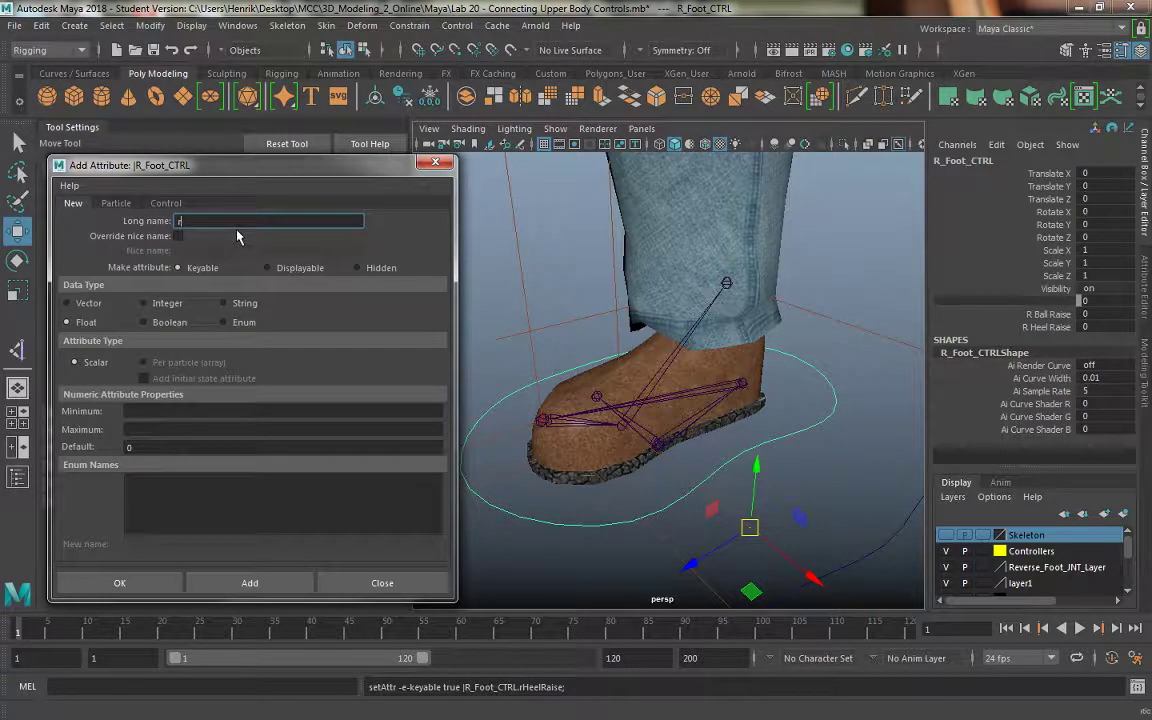
type("HeelPivot")
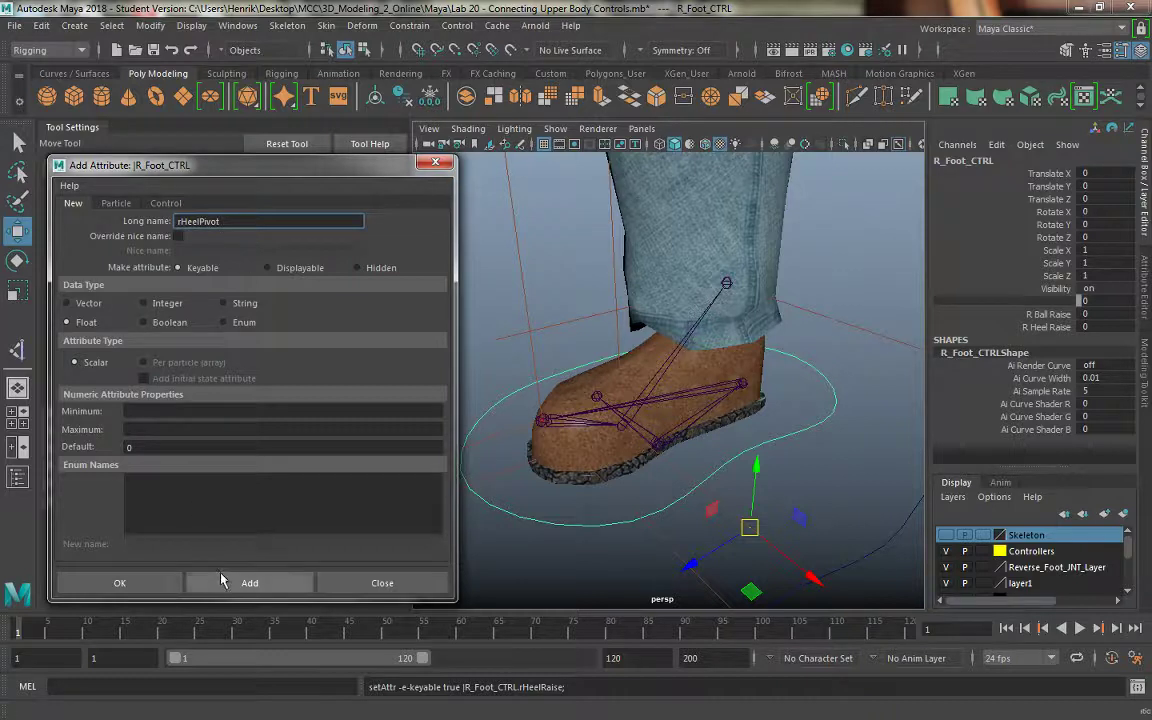
left_click(226, 582)
type("rBank")
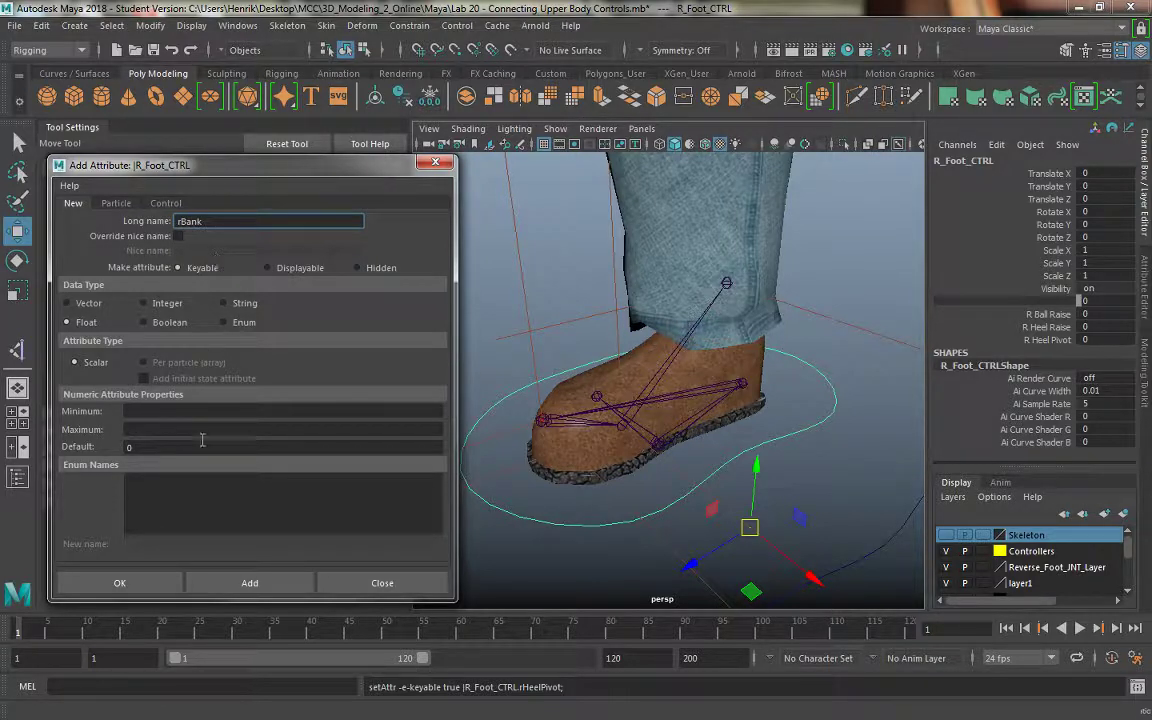
left_click(250, 580)
type("rToe")
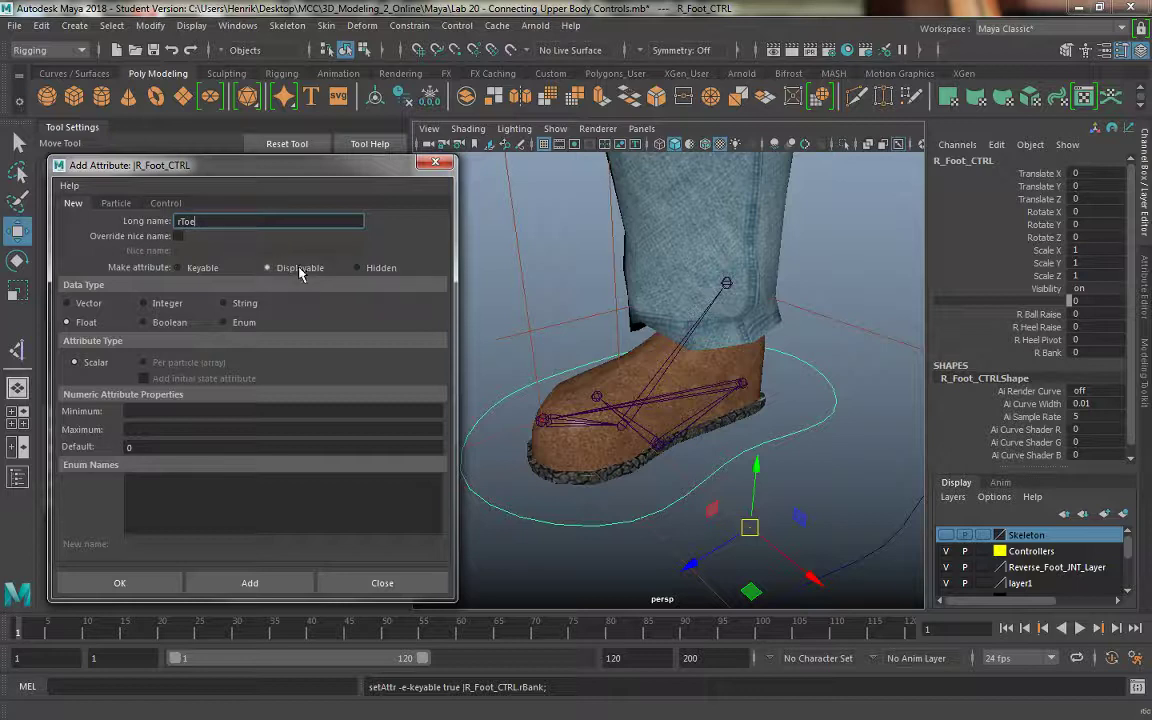
Step: Add rToe as a display-only divider attribute with no value limits
left_click(267, 267)
left_click(256, 410)
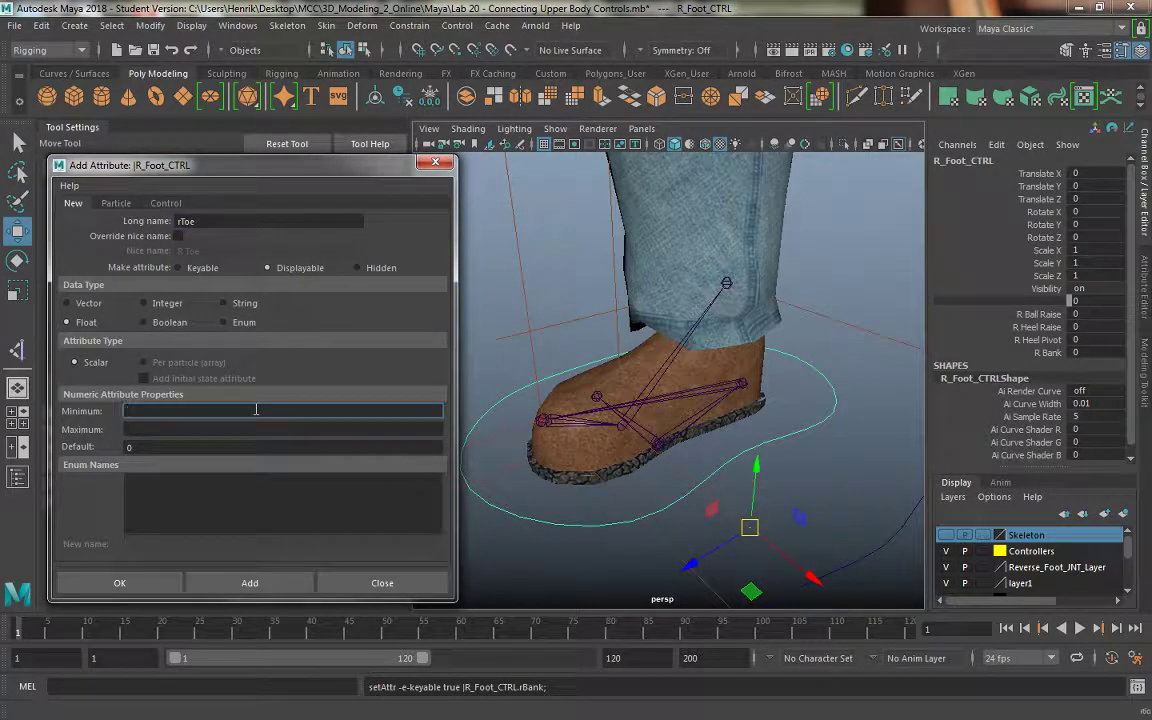
type("0")
left_click(249, 585)
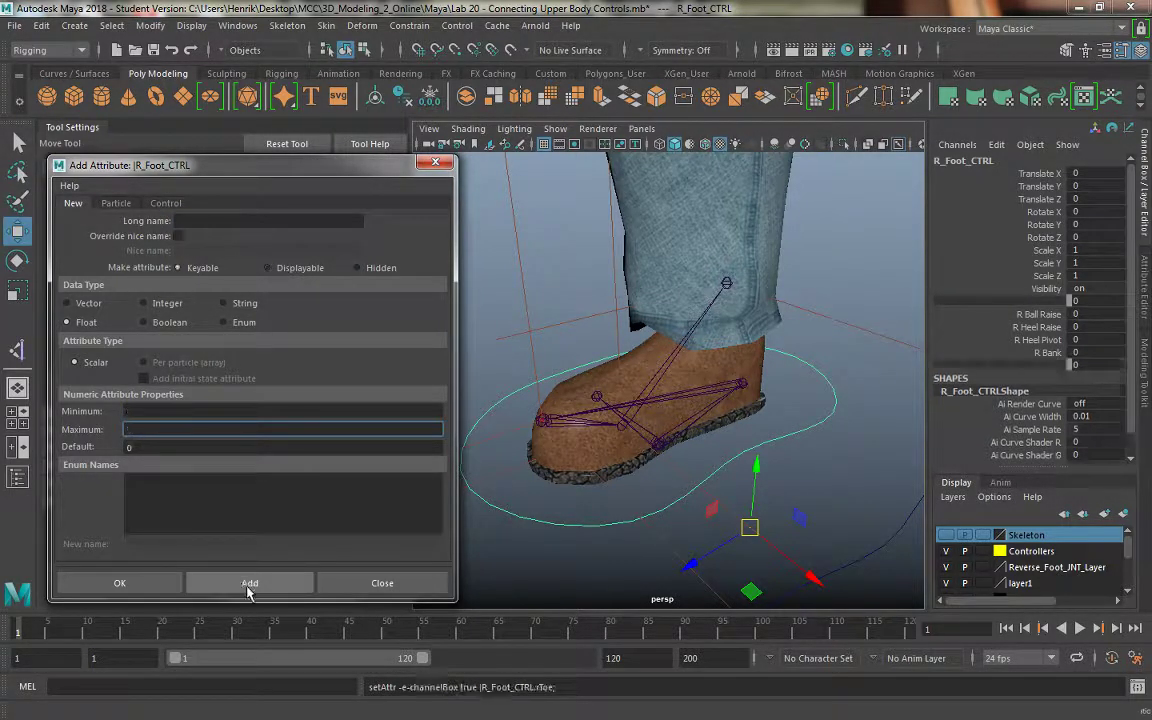
Step: Add keyable rToeRaise and rToePivot float attributes, then close the Add Attribute window
left_click(213, 222)
type("rToeRaise")
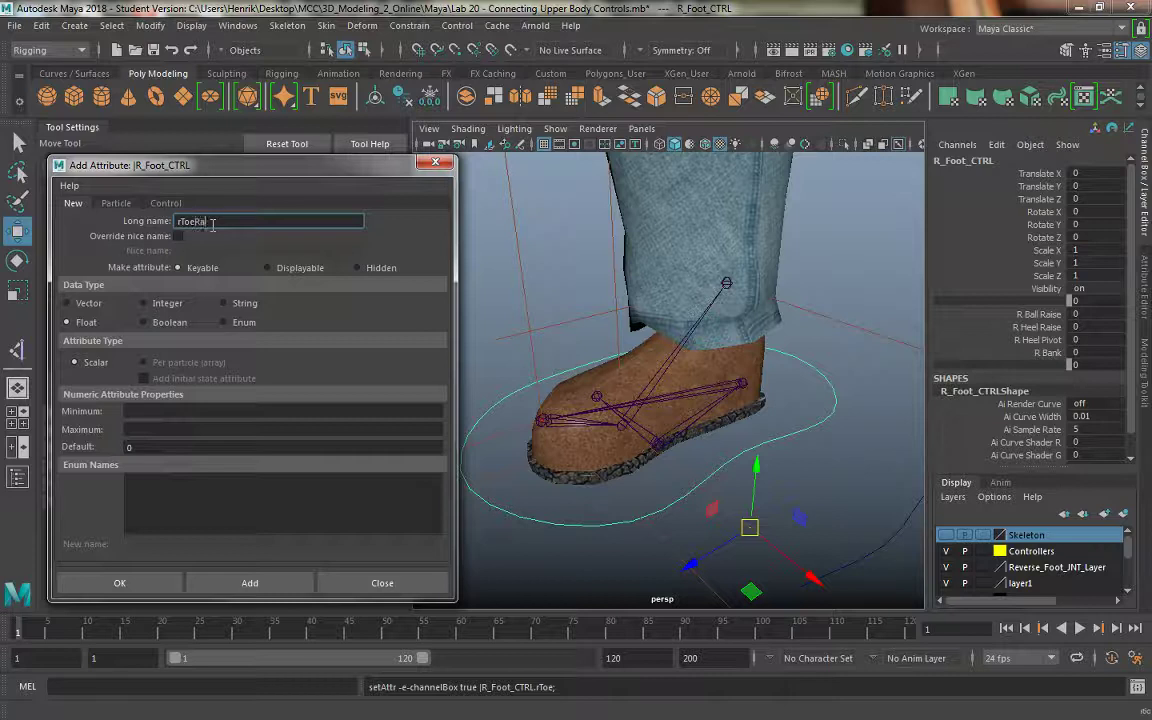
left_click(283, 586)
type("Pivot")
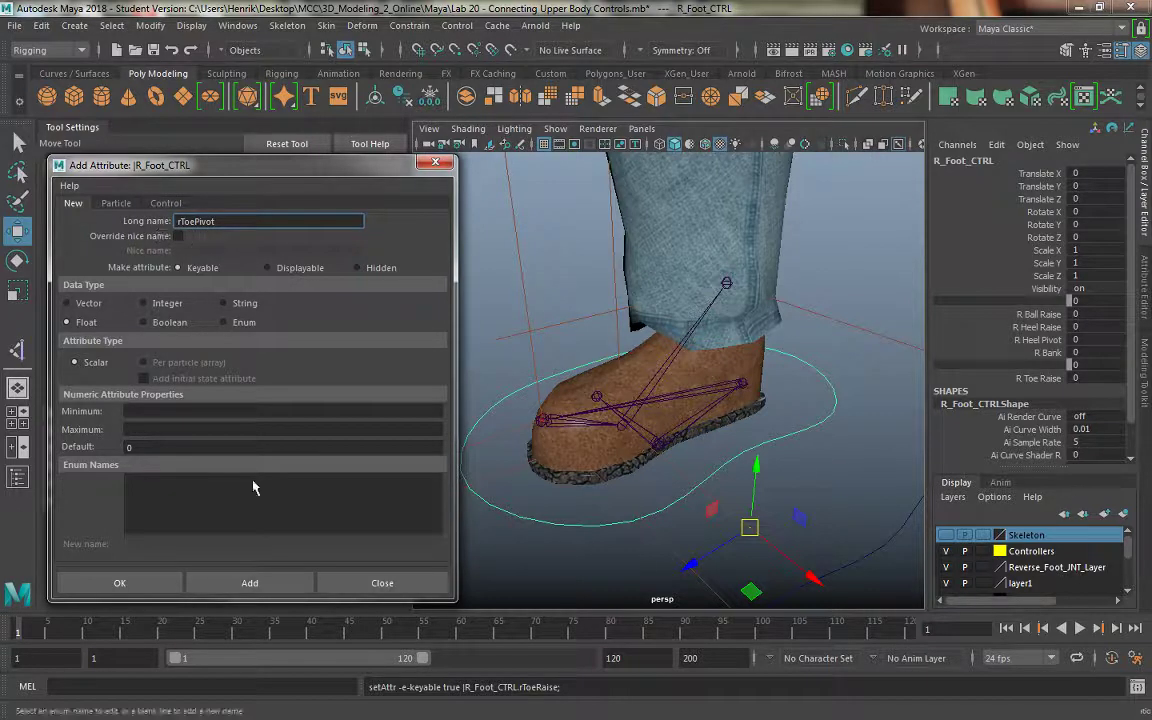
left_click(274, 593)
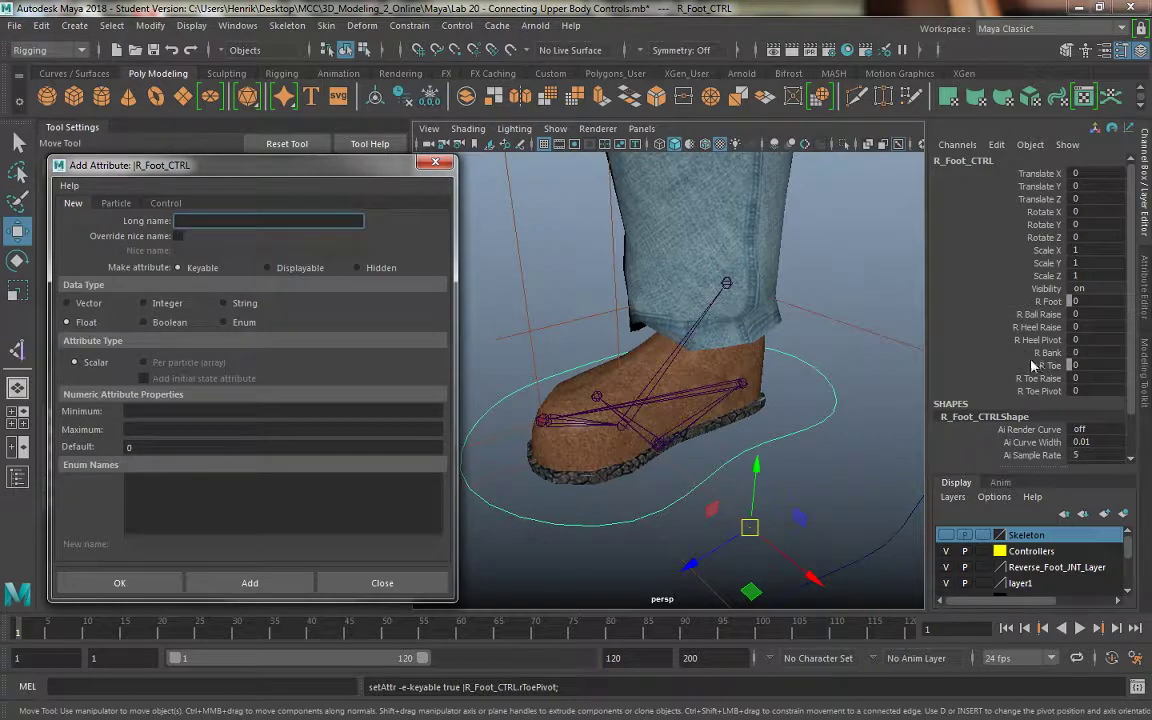
left_click(383, 583)
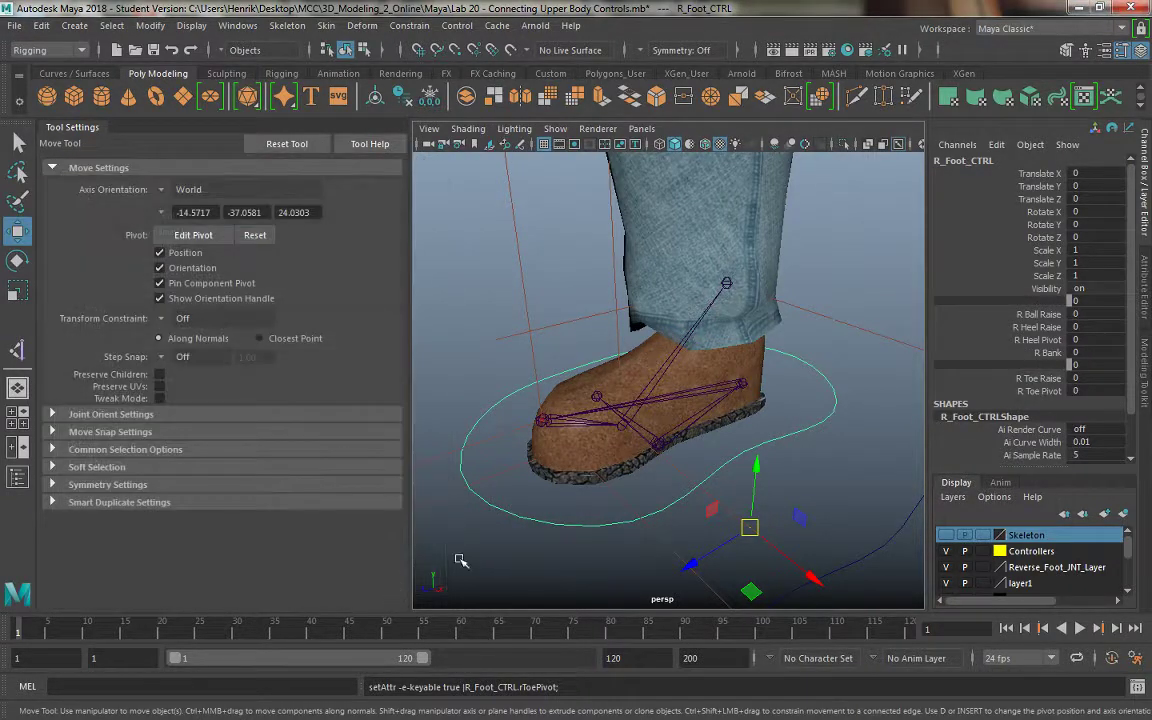
Step: Open the Connection Editor and load R_Reverse_Heel_JNT as the target
left_click(211, 28)
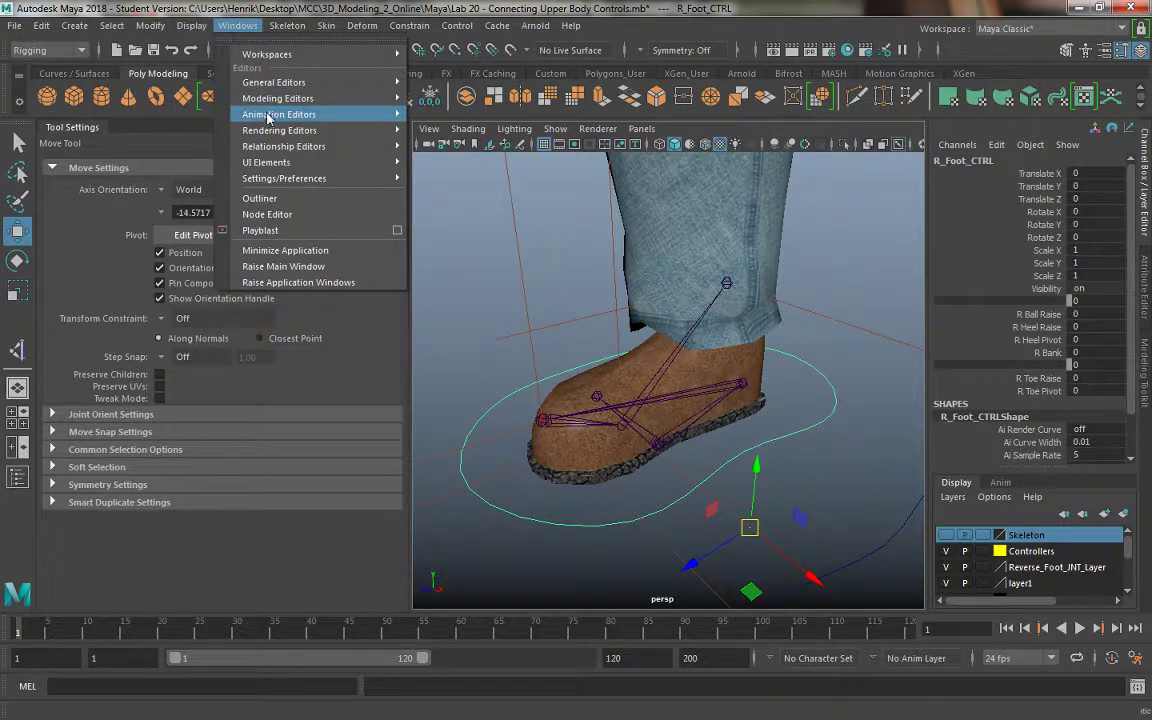
mouse_move(274, 82)
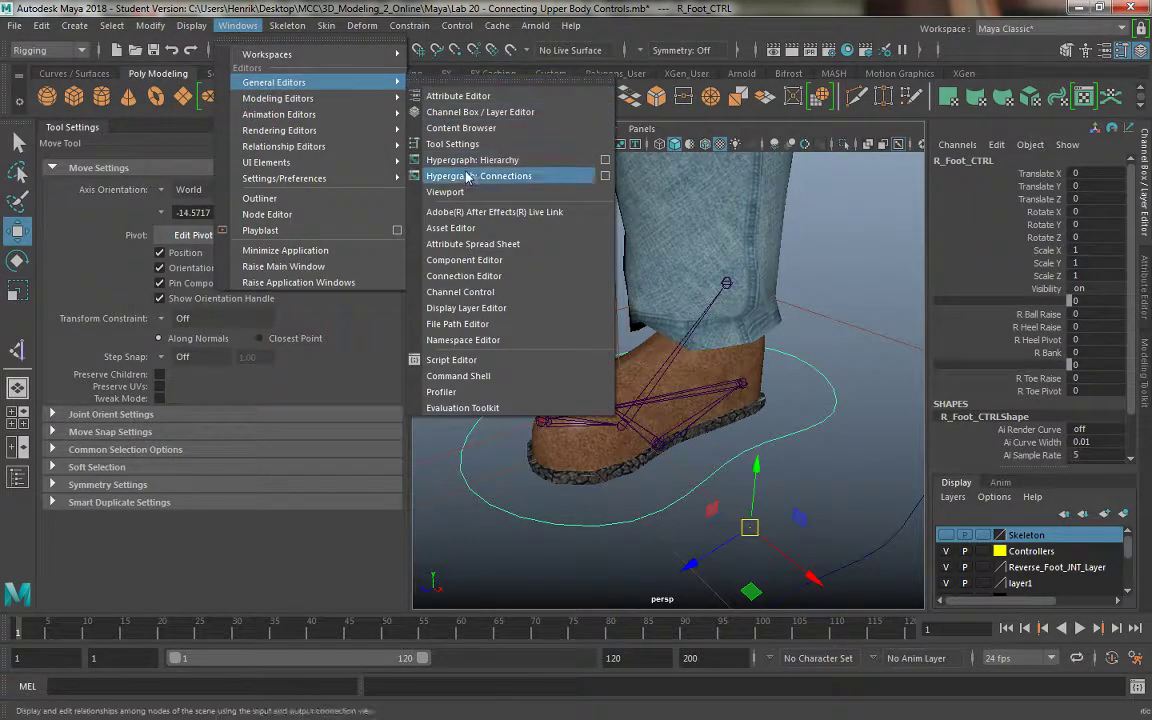
left_click(464, 275)
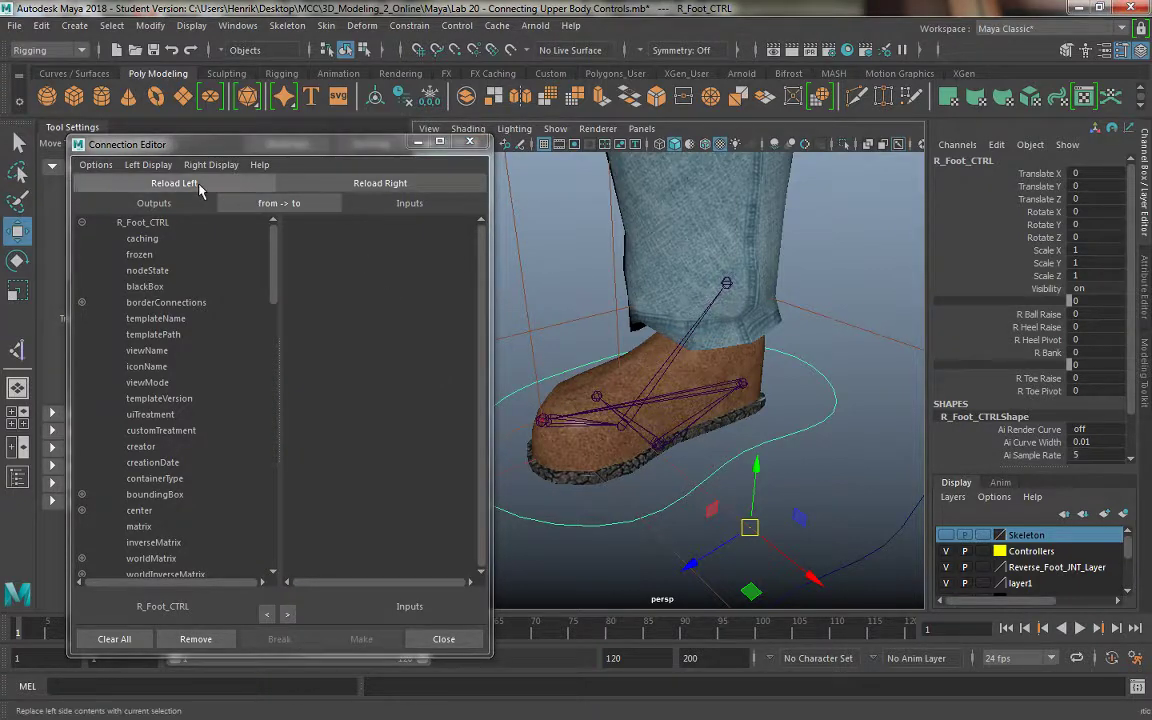
left_click(758, 285)
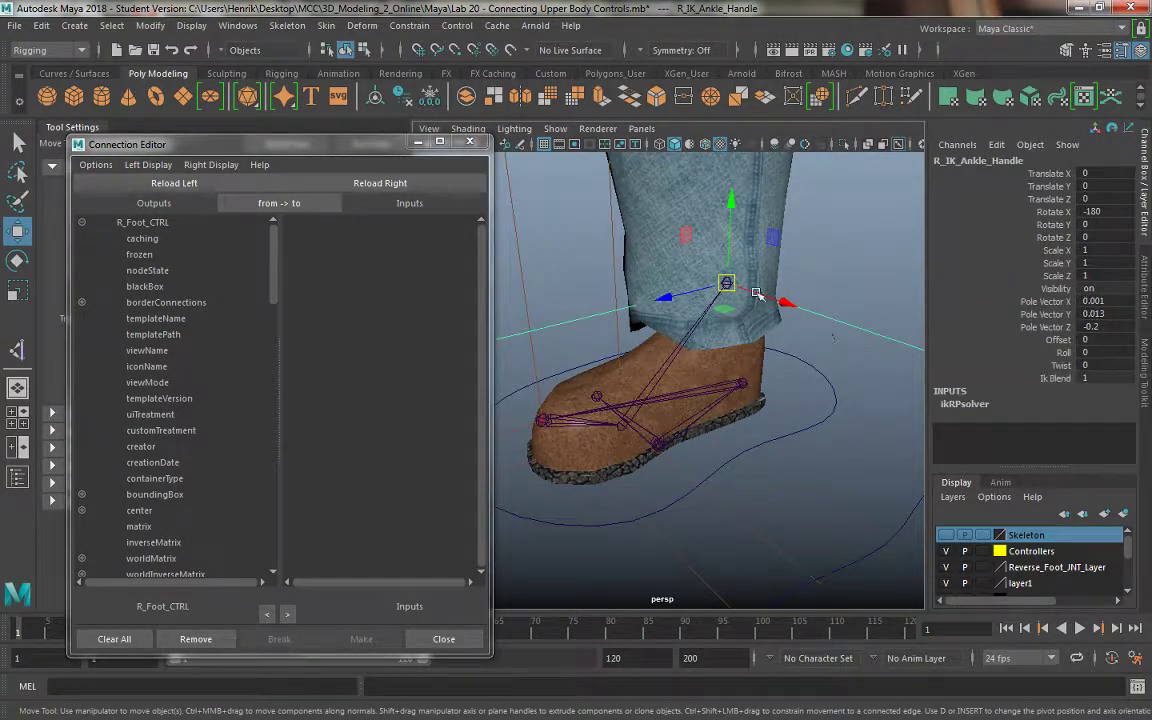
left_click_drag(758, 293, 775, 402, "alt")
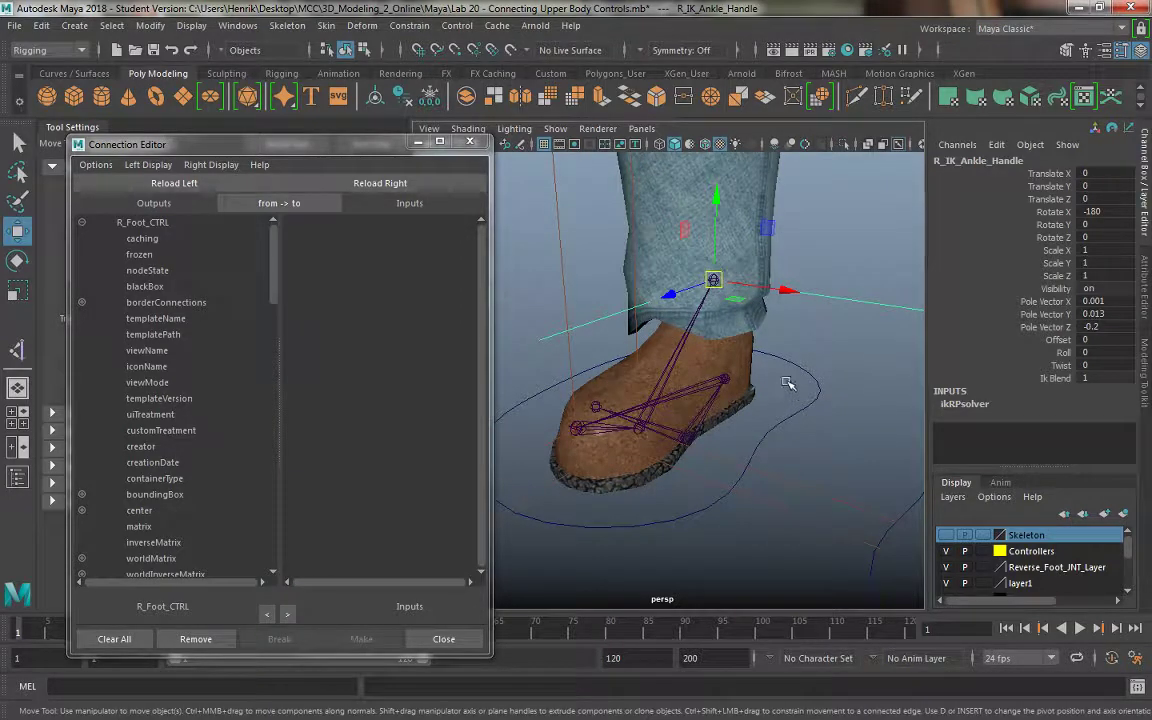
scroll(694, 329, "up", 3)
scroll(746, 342, "up", 3)
left_click_drag(735, 366, 746, 399, "alt")
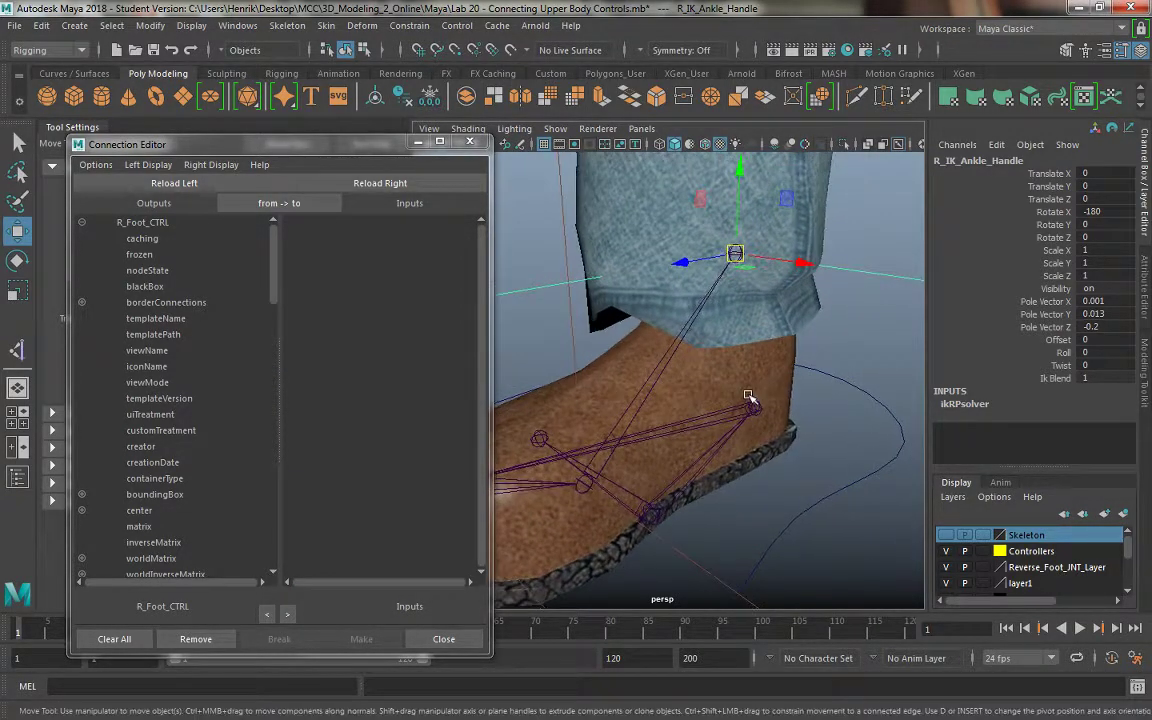
left_click(752, 408)
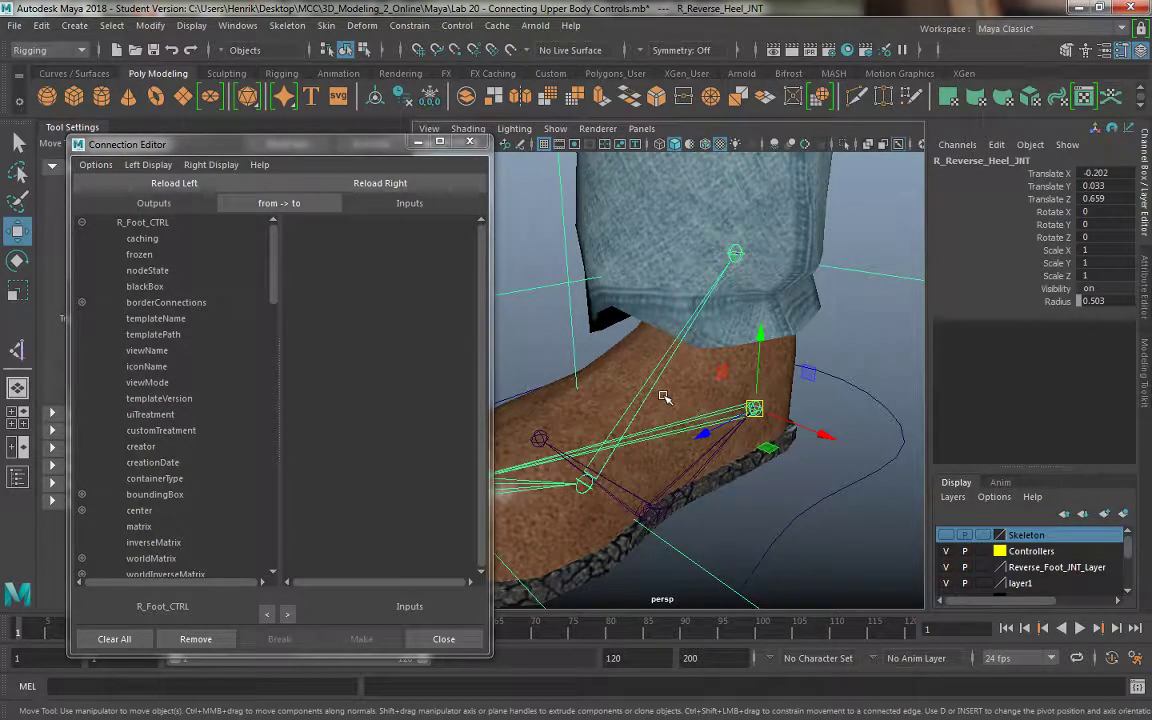
left_click(380, 183)
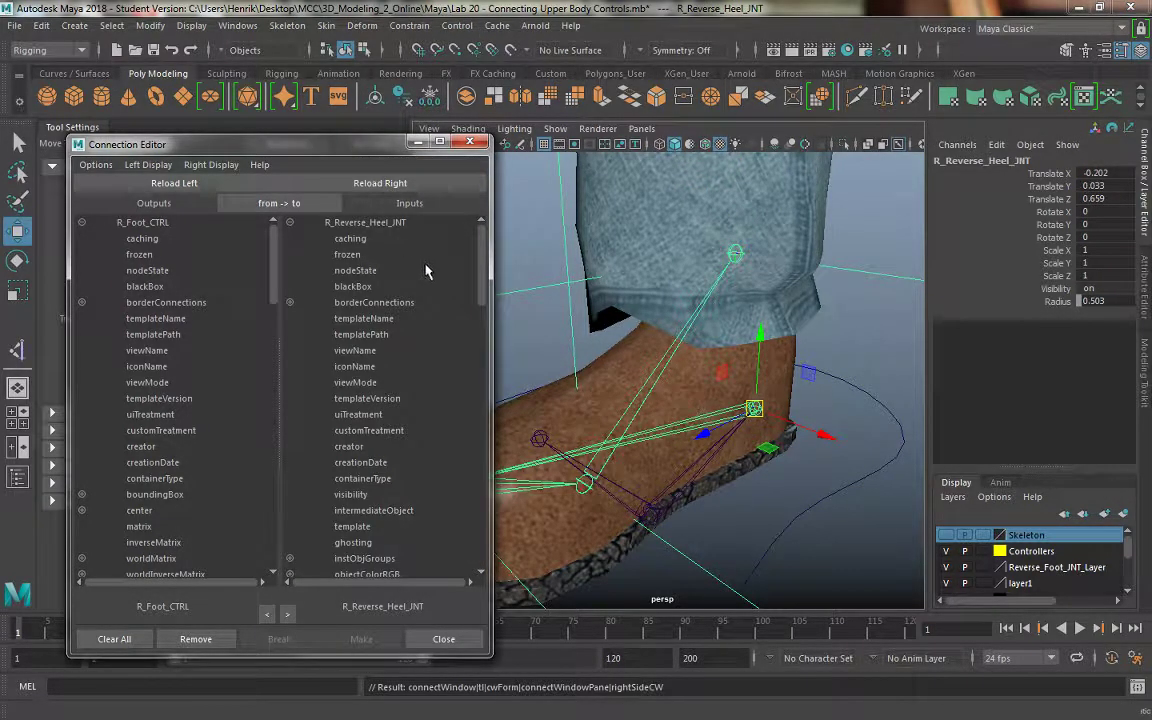
scroll(232, 463, "down", 5)
scroll(232, 463, "down", 5)
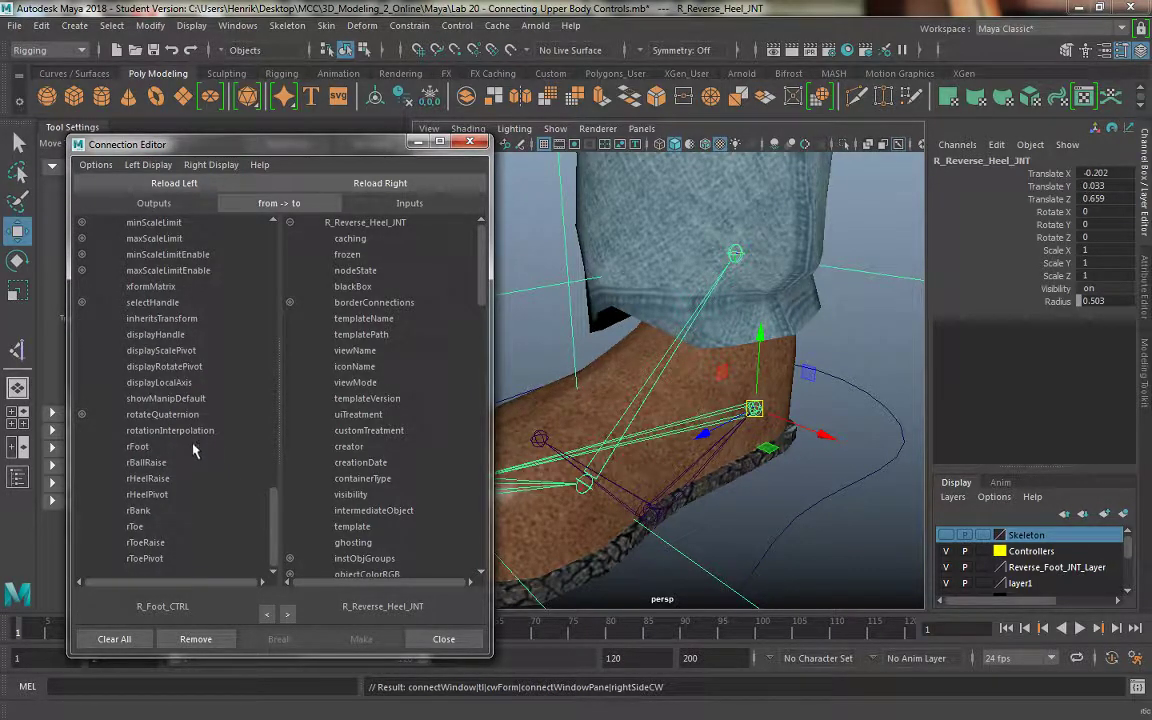
Step: Connect R_Foot_CTRL's rHeelRaise to the heel joint's rotateZ and rHeelPivot to its rotateY
left_click(810, 548)
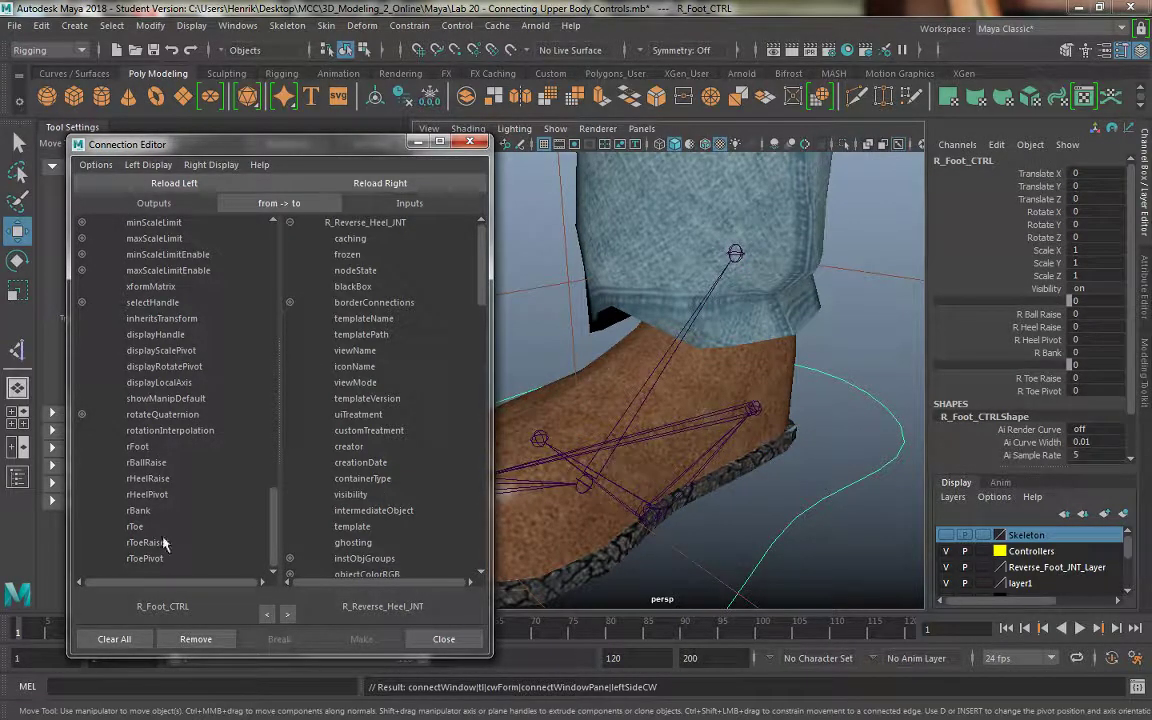
left_click(162, 480)
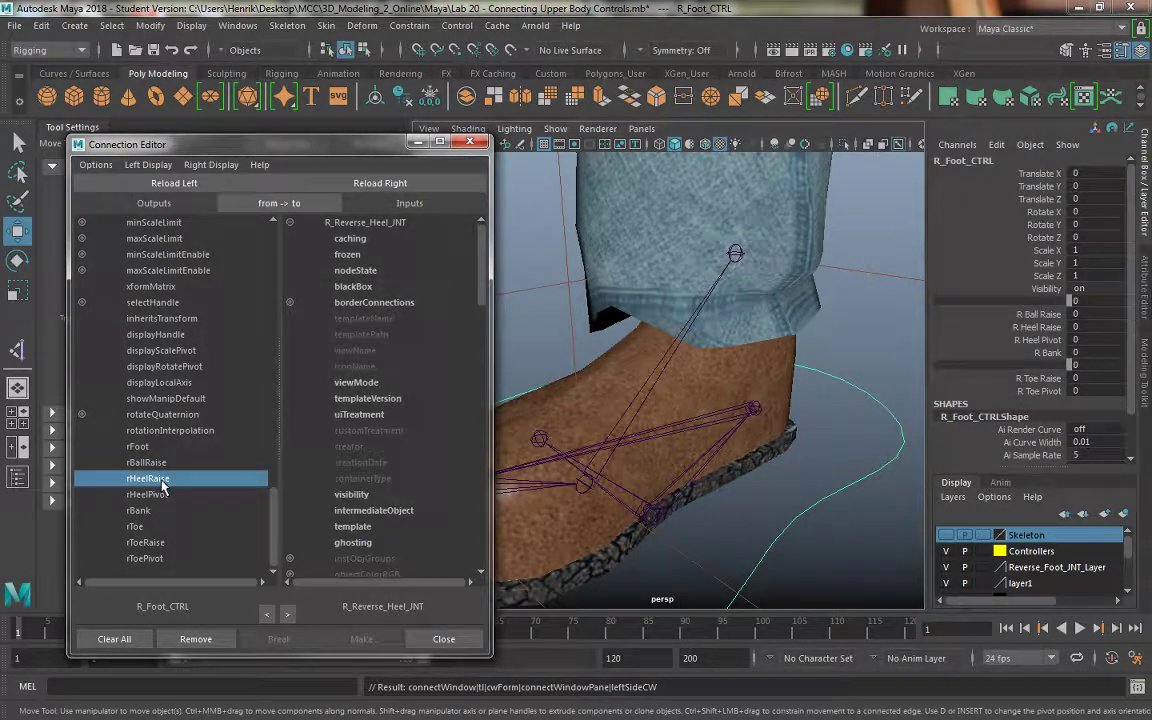
left_click(760, 413)
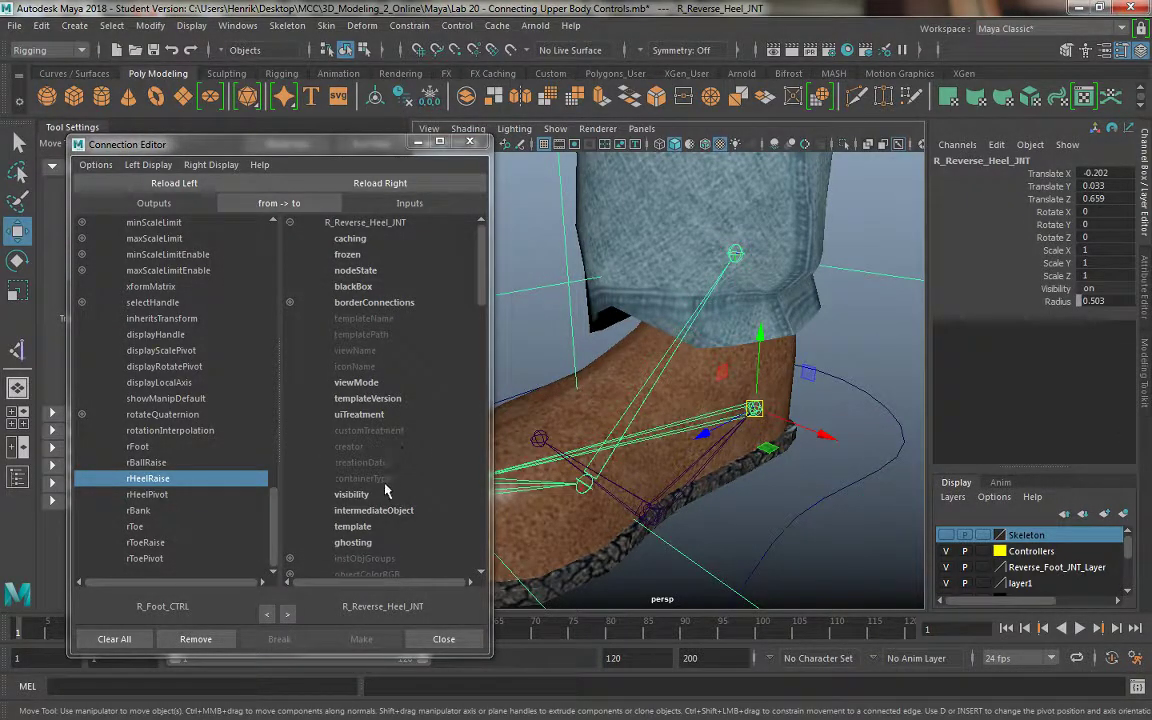
scroll(383, 480, "down", 5)
scroll(383, 490, "down", 8)
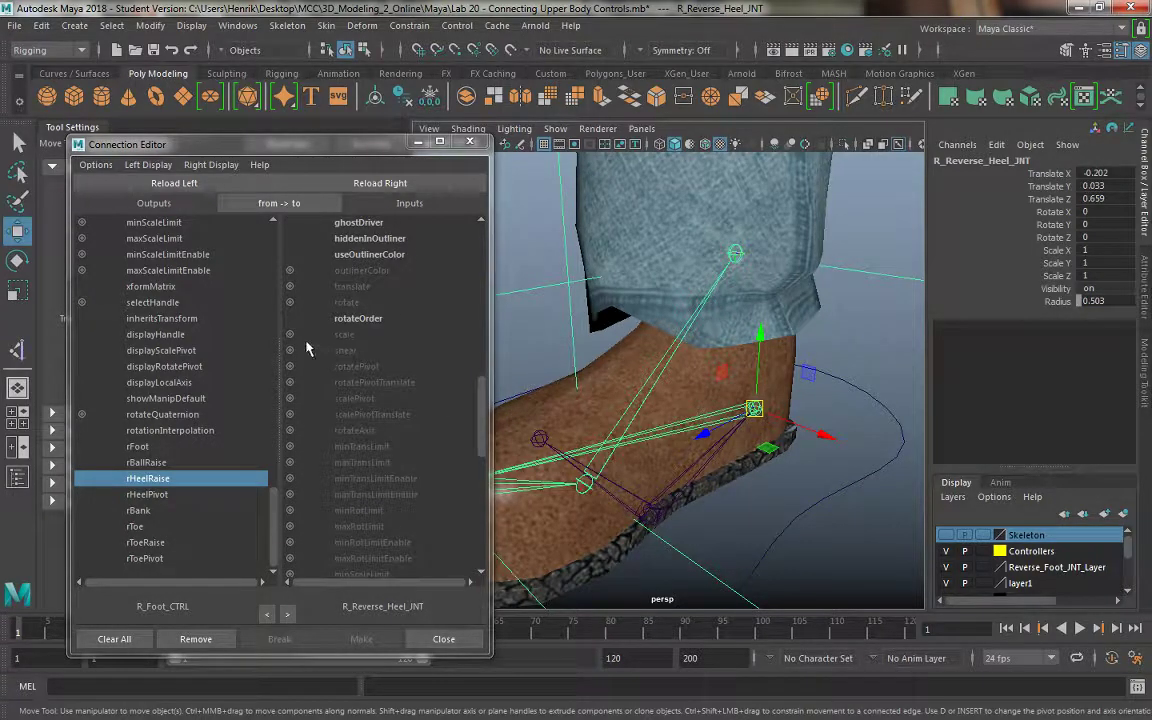
left_click(290, 302)
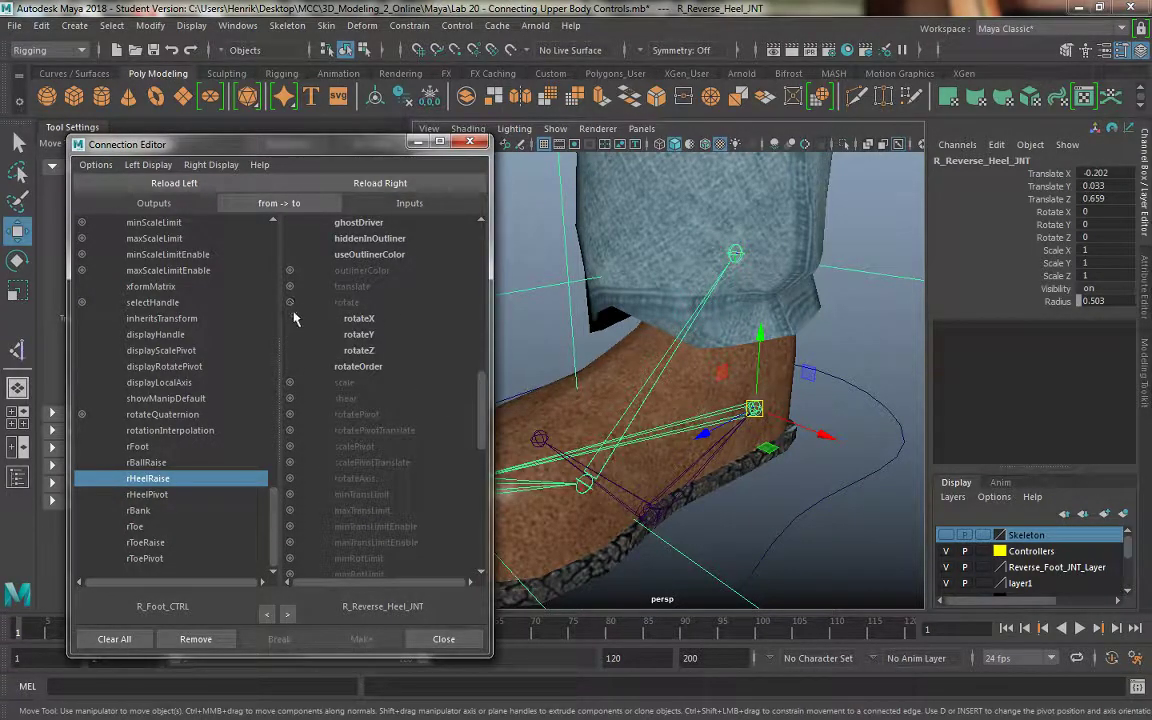
left_click(361, 352)
left_click(150, 494)
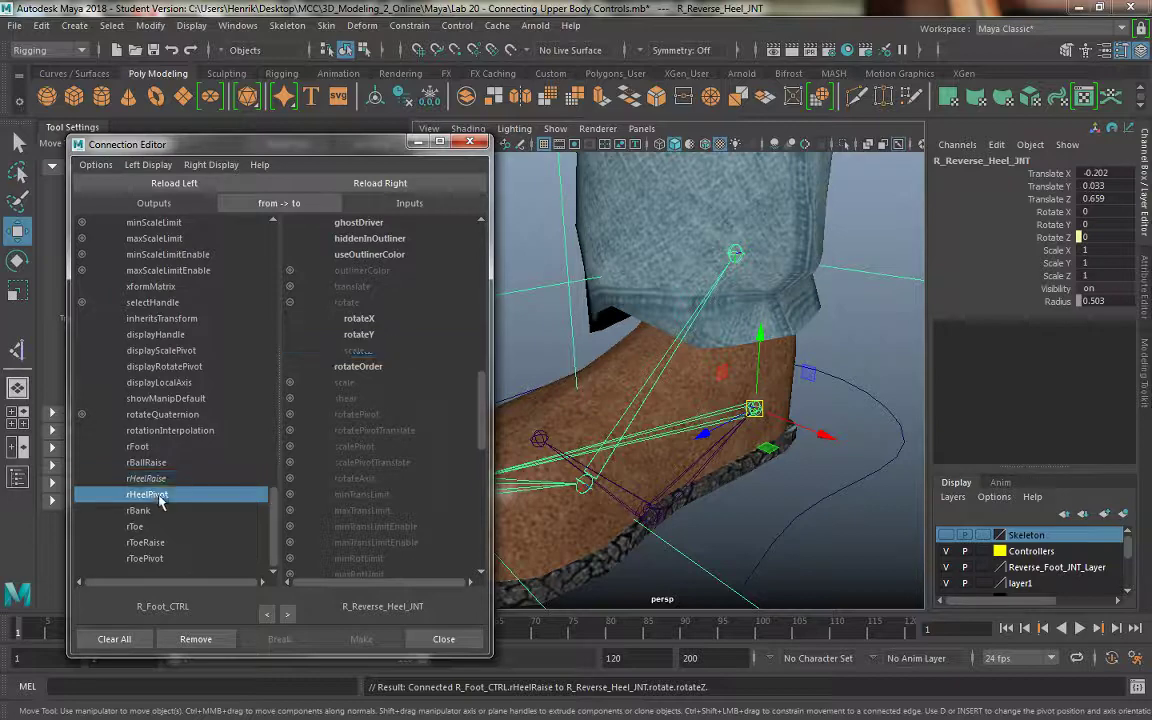
left_click(360, 335)
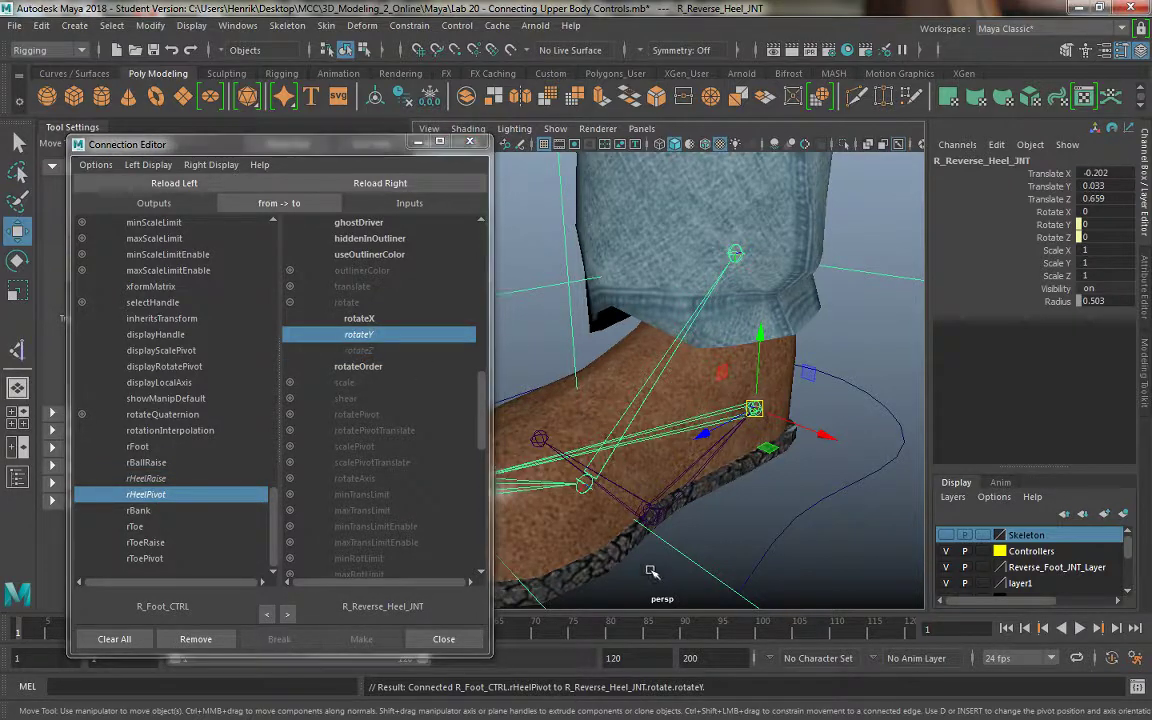
left_click(583, 502)
left_click(583, 488)
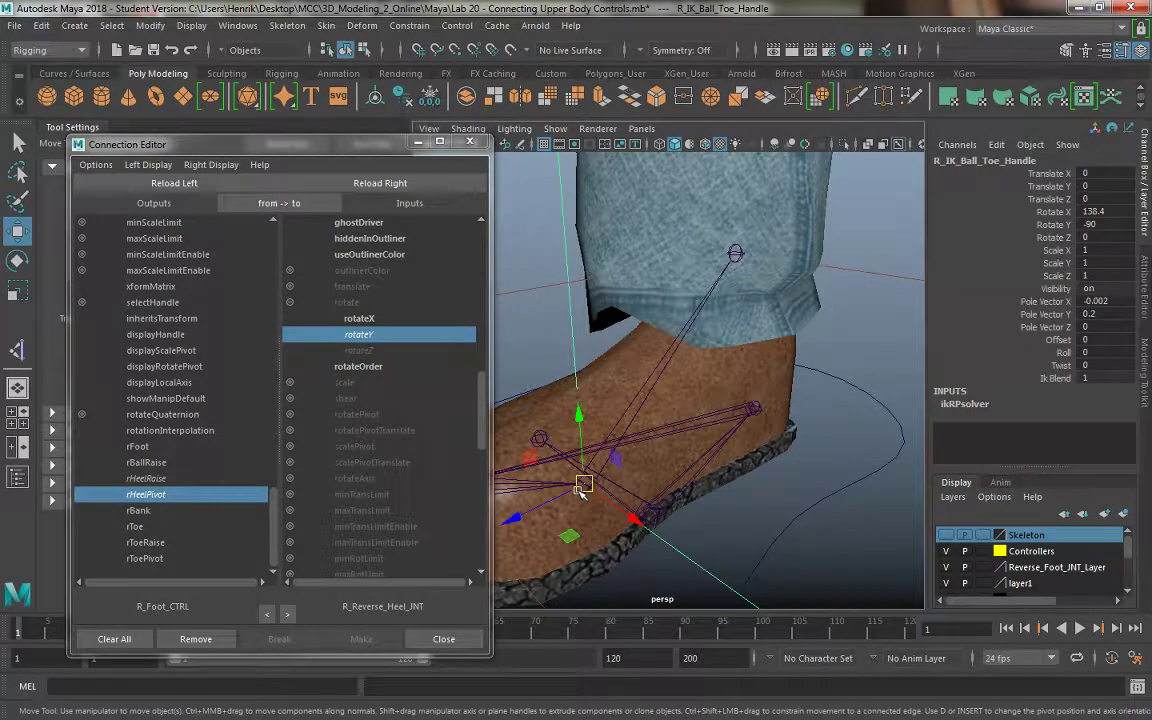
left_click(607, 497)
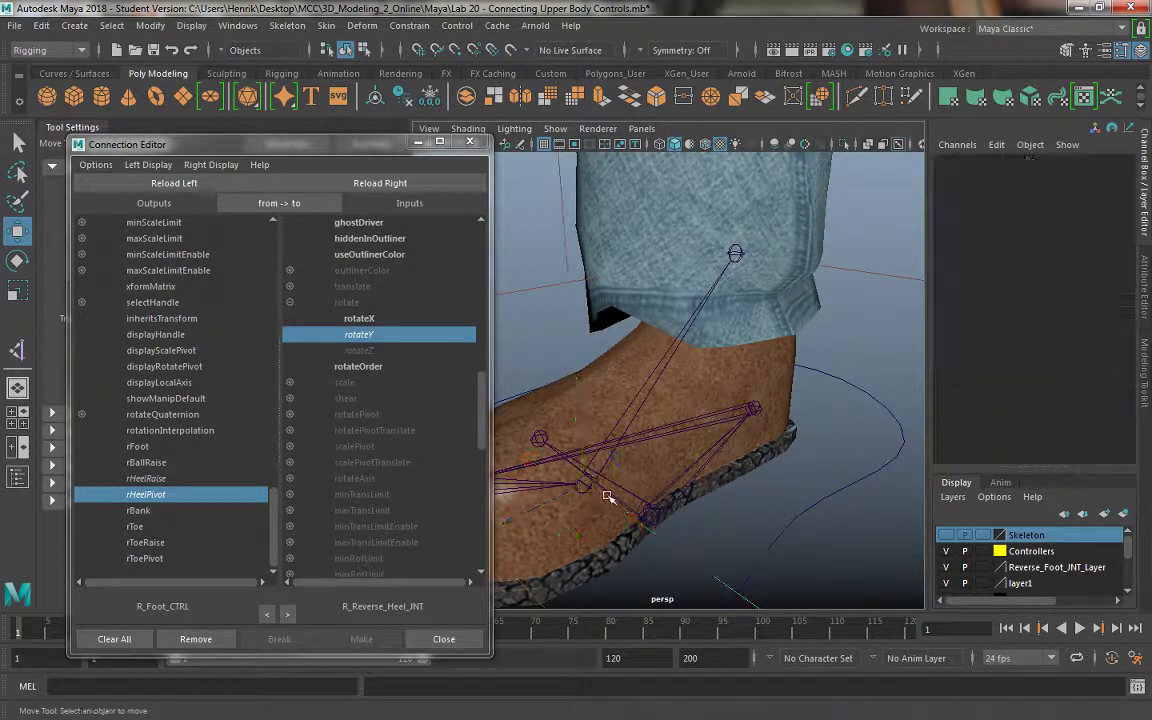
Step: Connect rBallRaise to R_Reverse_Ball_Toe_JNT's rotateZ
left_click(584, 484)
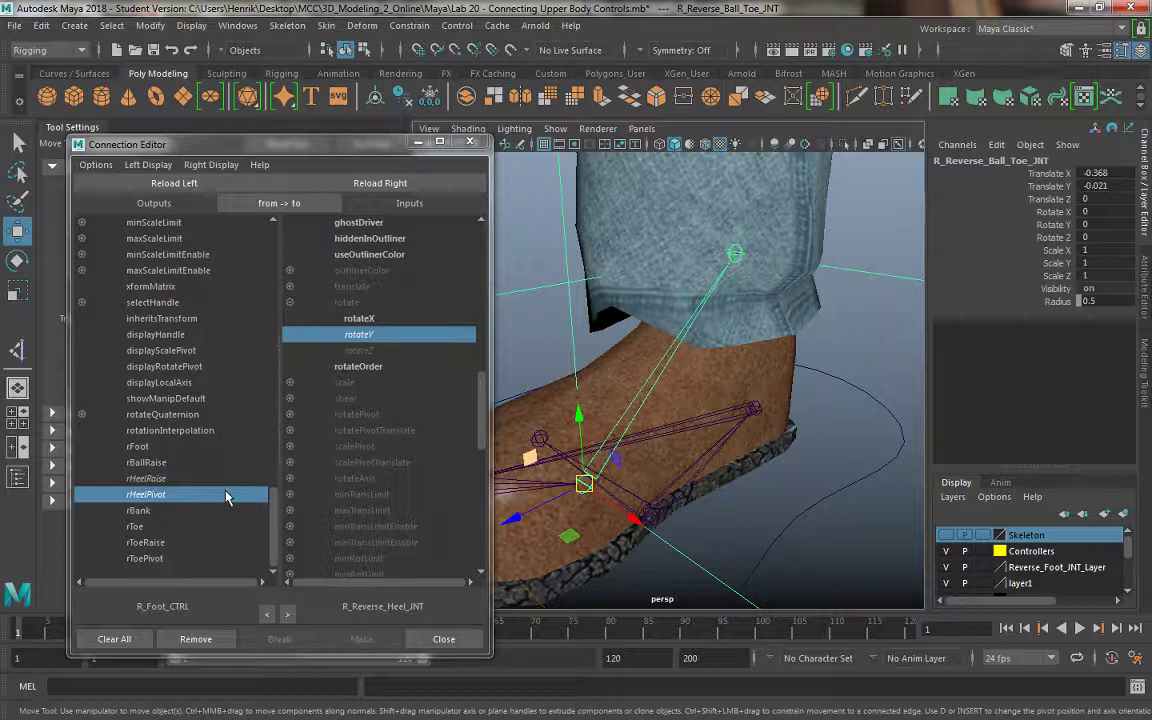
left_click(150, 462)
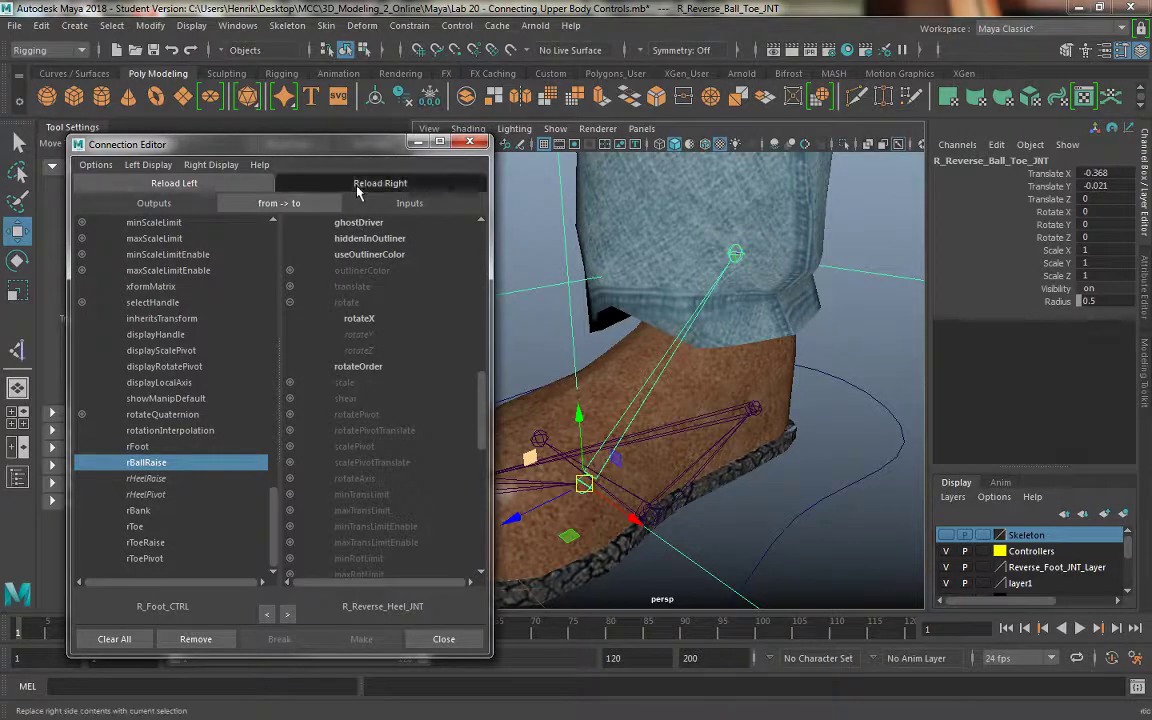
left_click(378, 183)
left_click(289, 303)
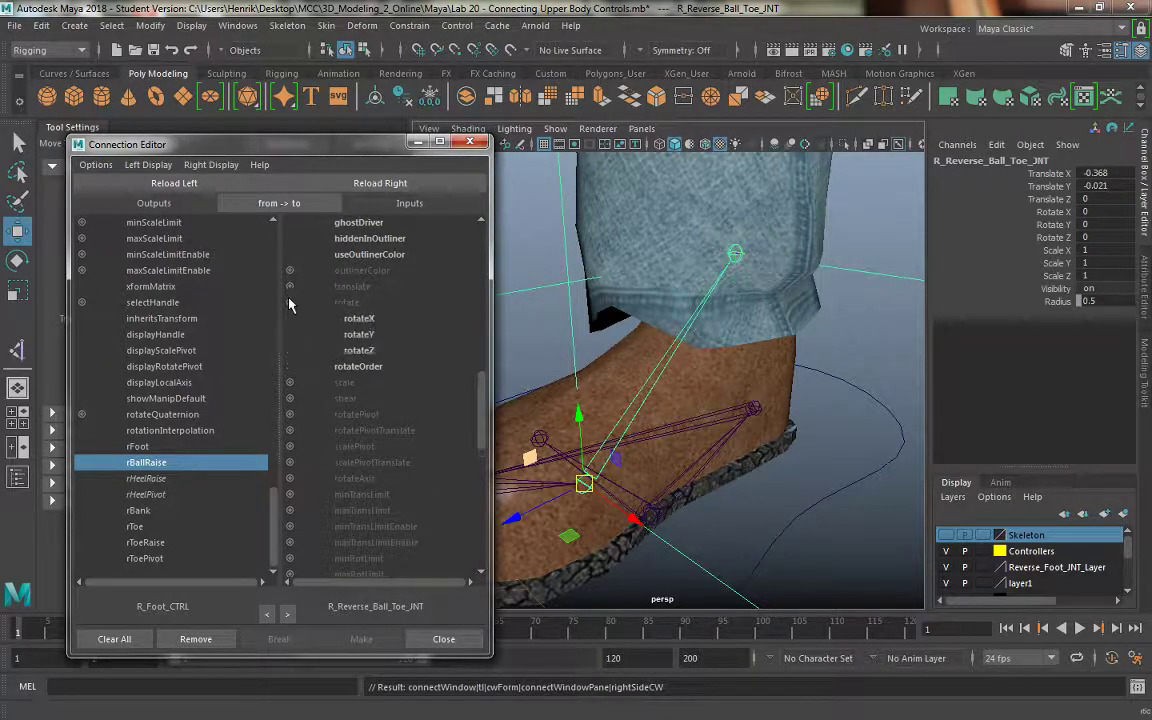
left_click(362, 351)
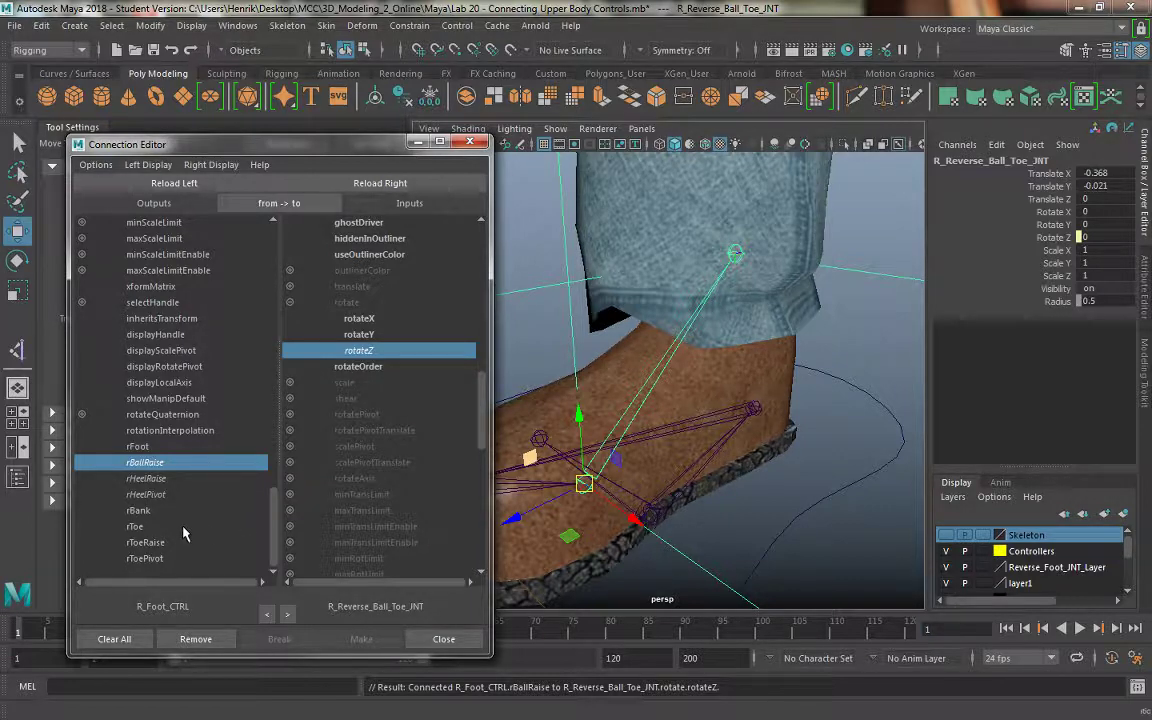
Step: Load R_Reverse_Toe_JNT and connect rToeRaise to its rotateZ and rToePivot to its rotateY
left_click(170, 542)
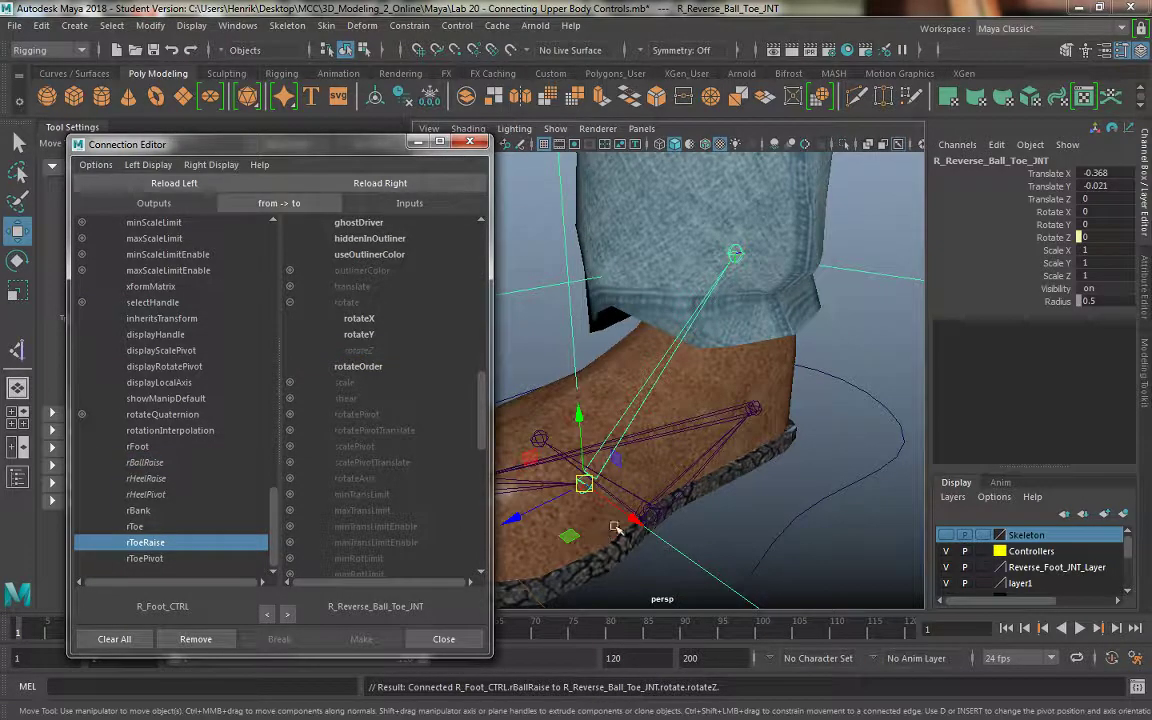
left_click_drag(690, 521, 593, 472, "alt")
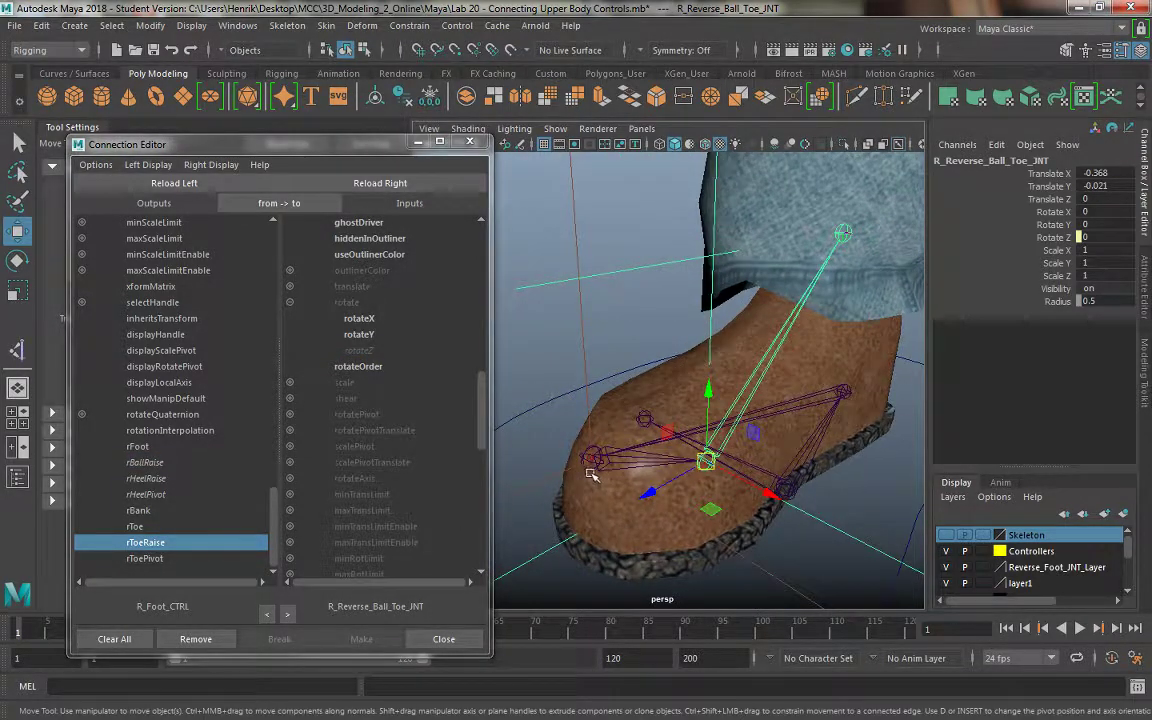
left_click(592, 466)
left_click(385, 183)
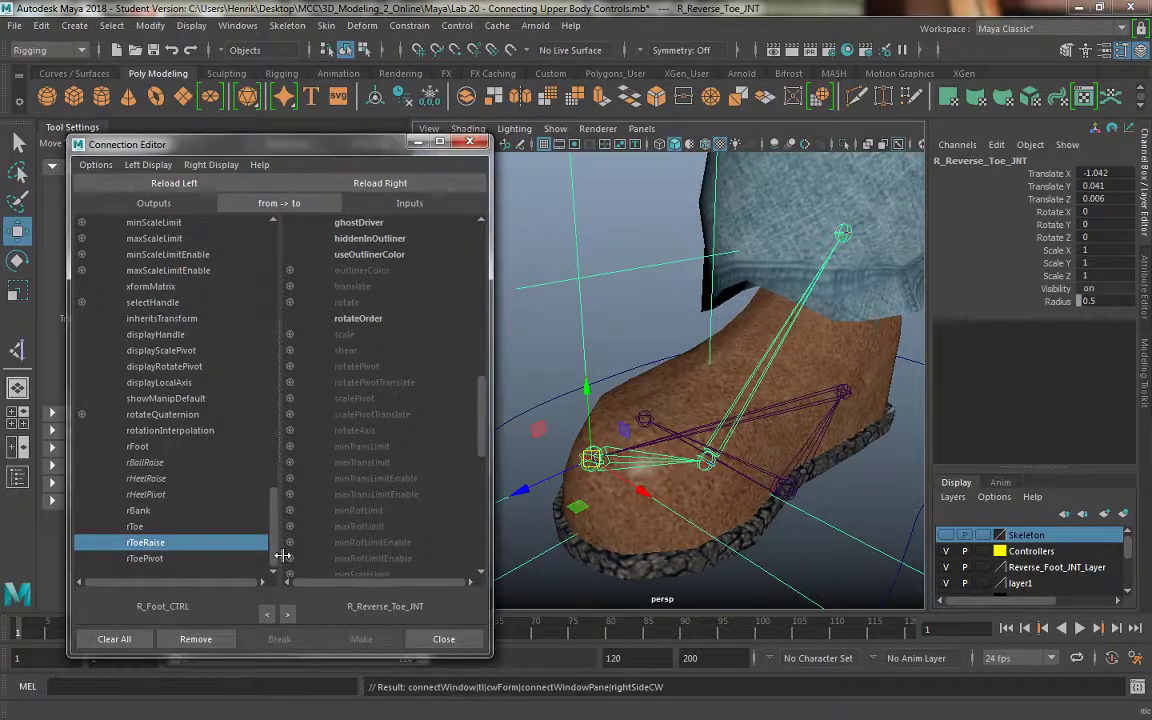
left_click(289, 302)
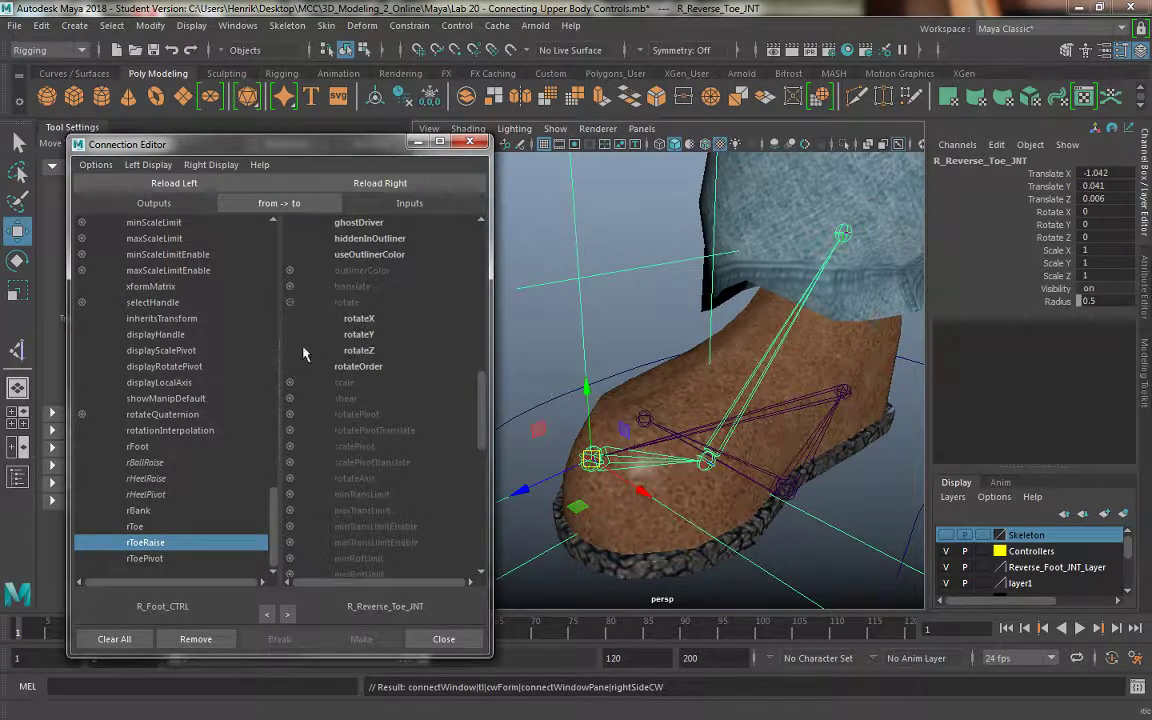
left_click(358, 350)
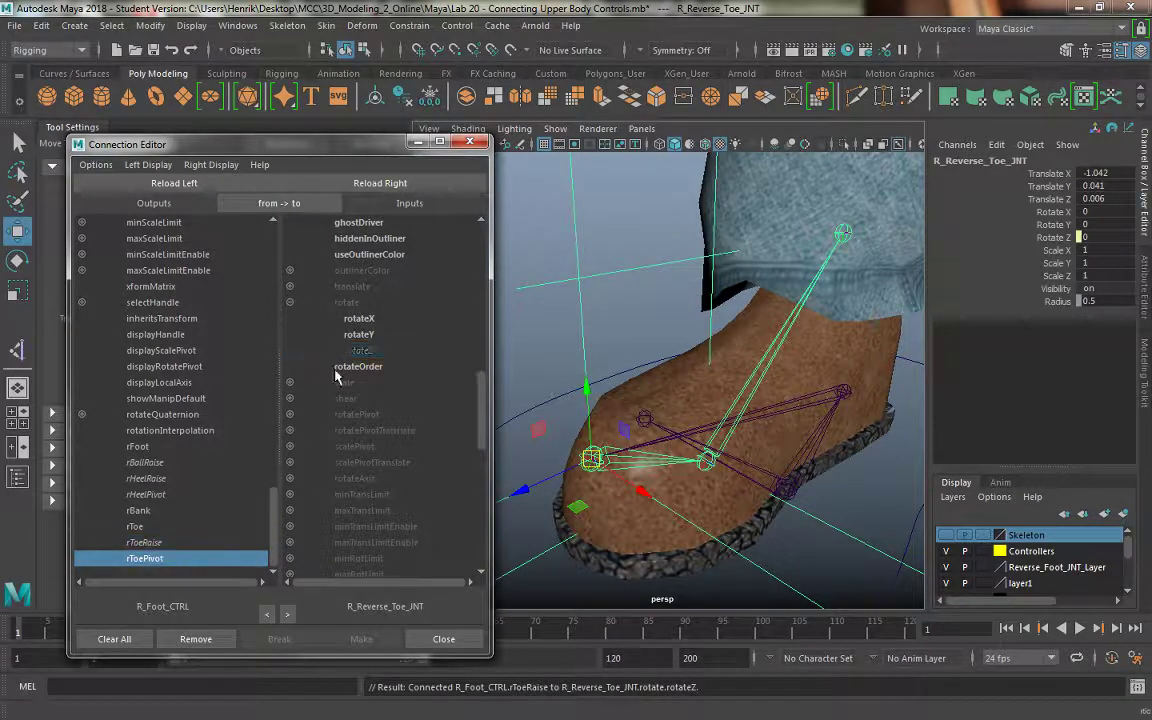
left_click(357, 334)
Step: Close the Connection Editor, select R_Foot_CTRL and test R Ball Raise, undoing it
left_click(443, 639)
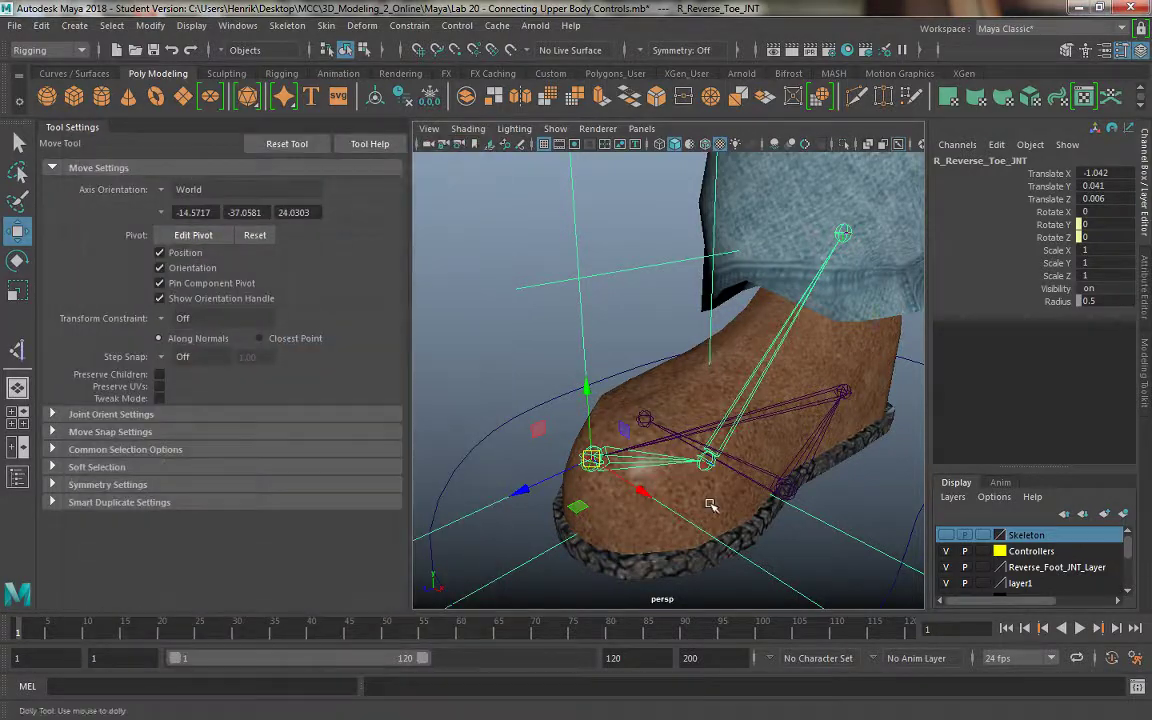
scroll(790, 427, "down", 5)
left_click(868, 425)
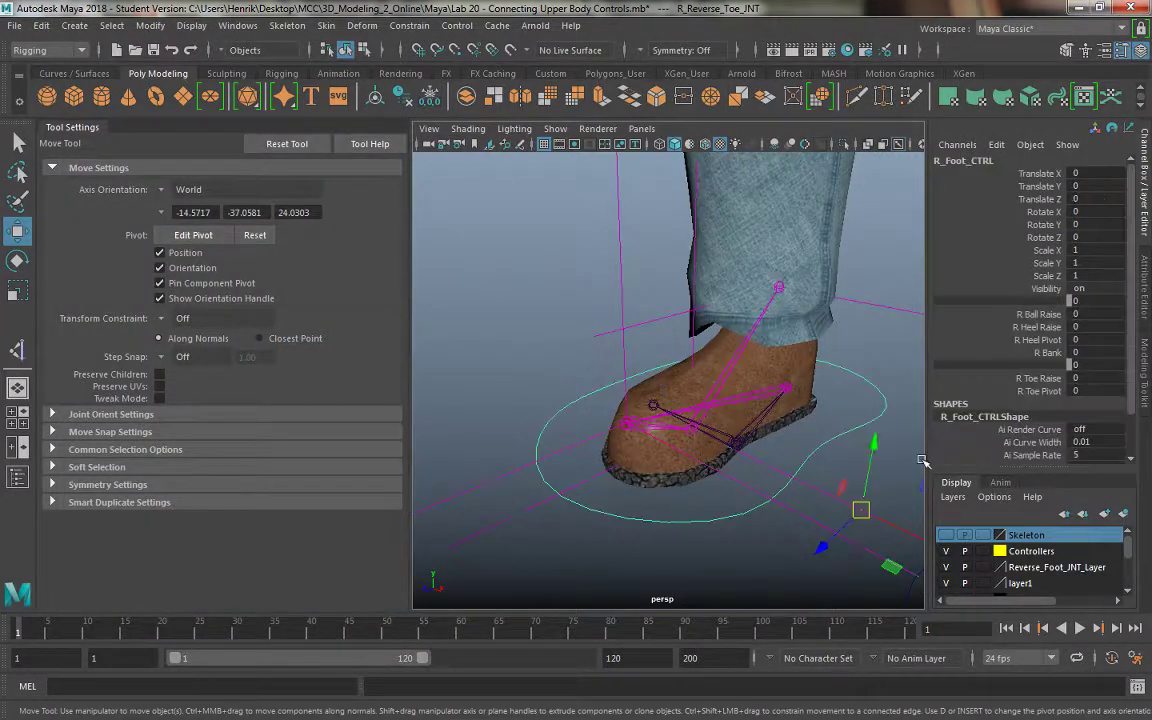
left_click(1036, 314)
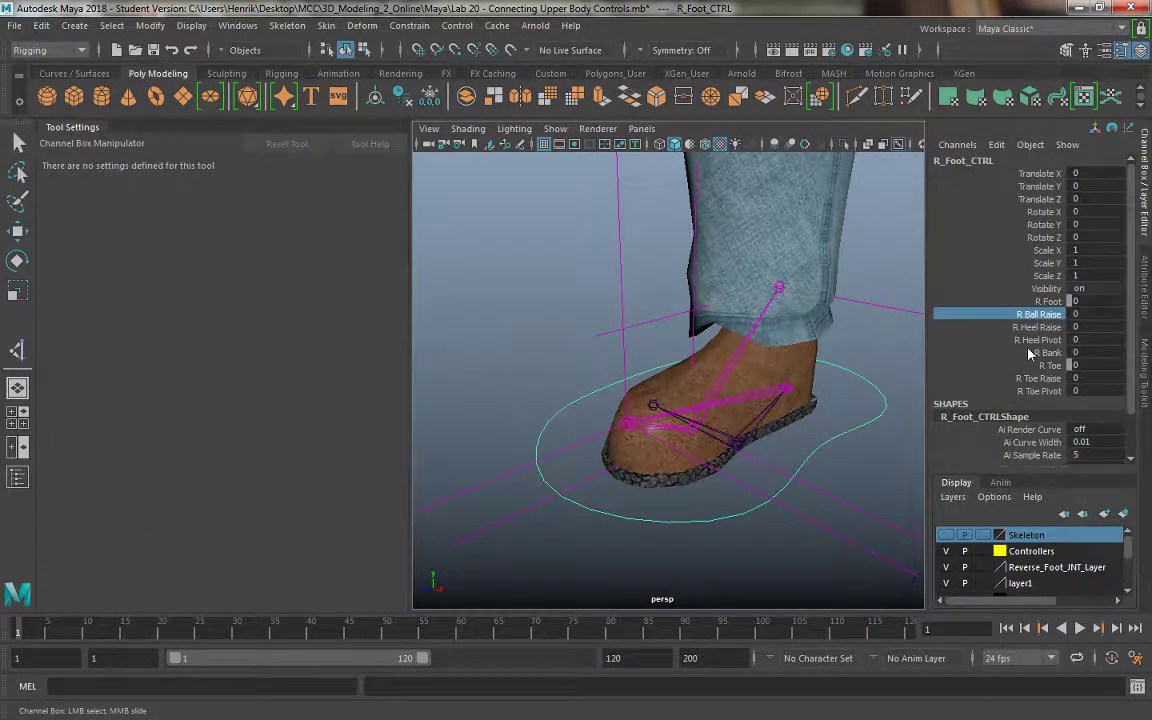
middle_click_drag(1027, 360, 808, 376)
key("ctrl+z")
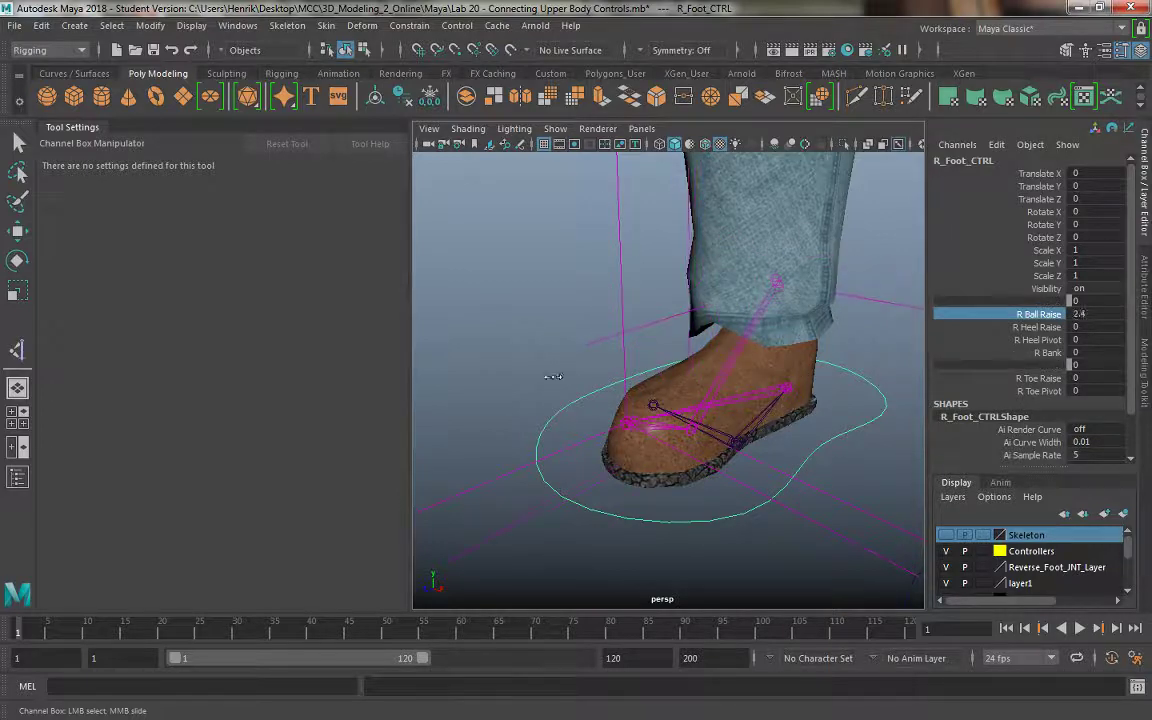
left_click_drag(667, 449, 569, 399, "alt")
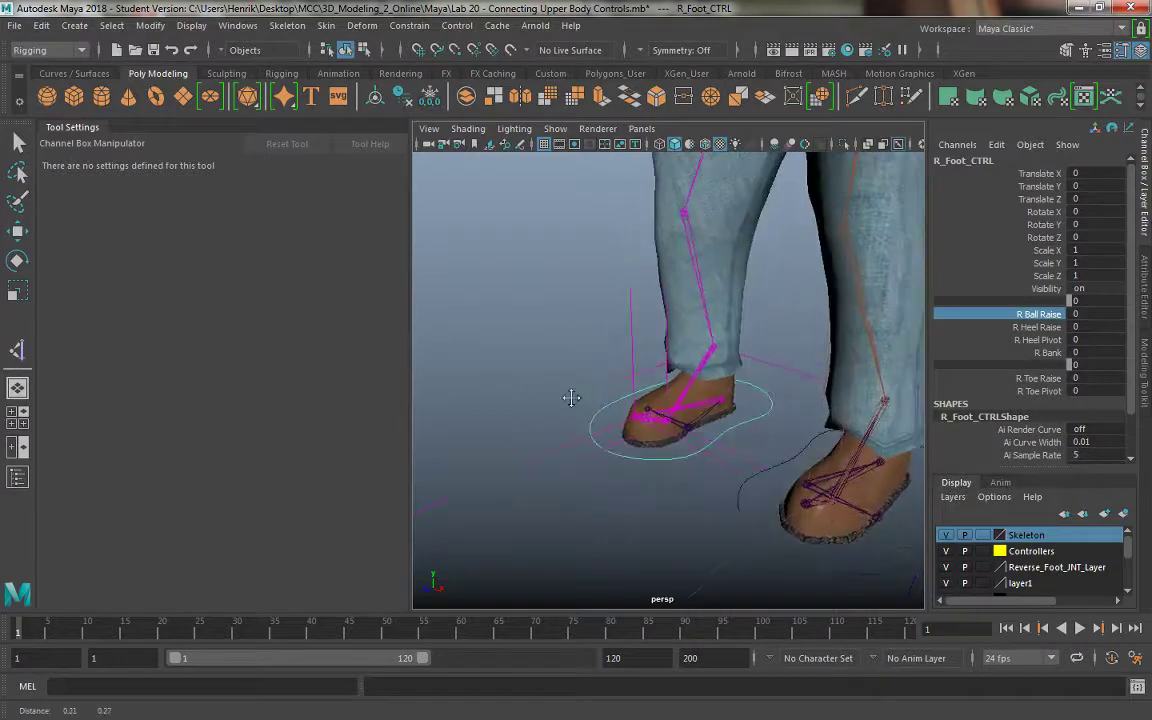
Step: Test R Heel Raise, R Heel Pivot and R Bank, resetting them to 0
left_click(1036, 327)
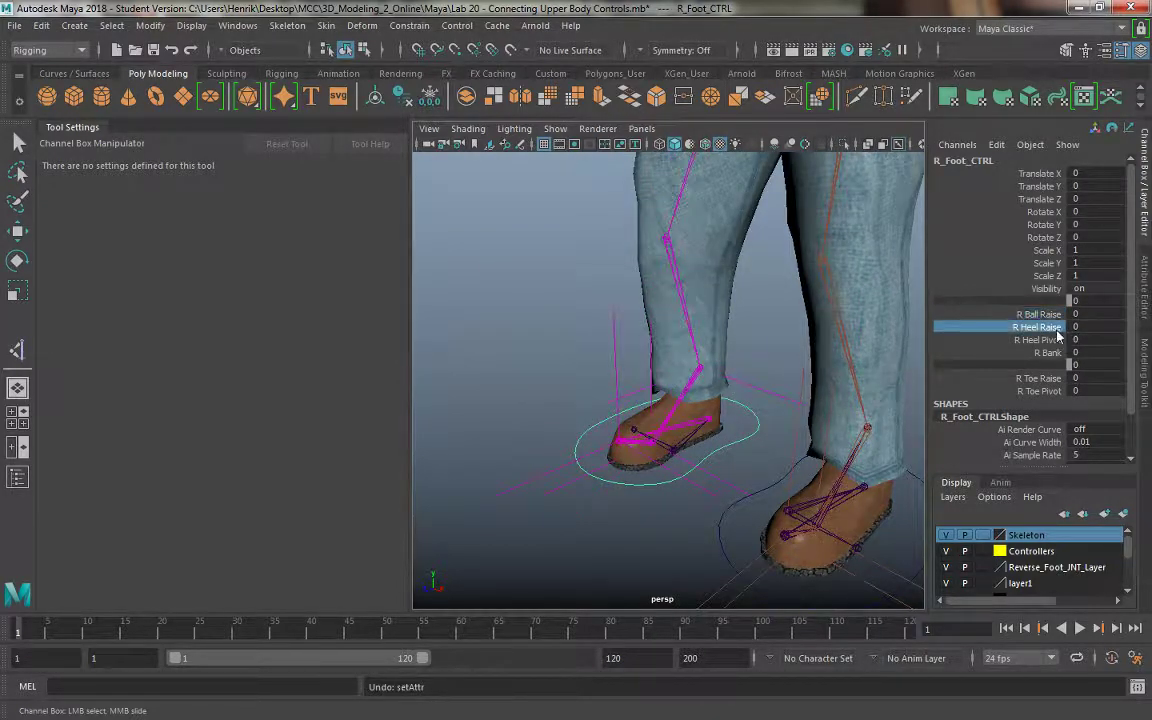
left_click(1030, 340)
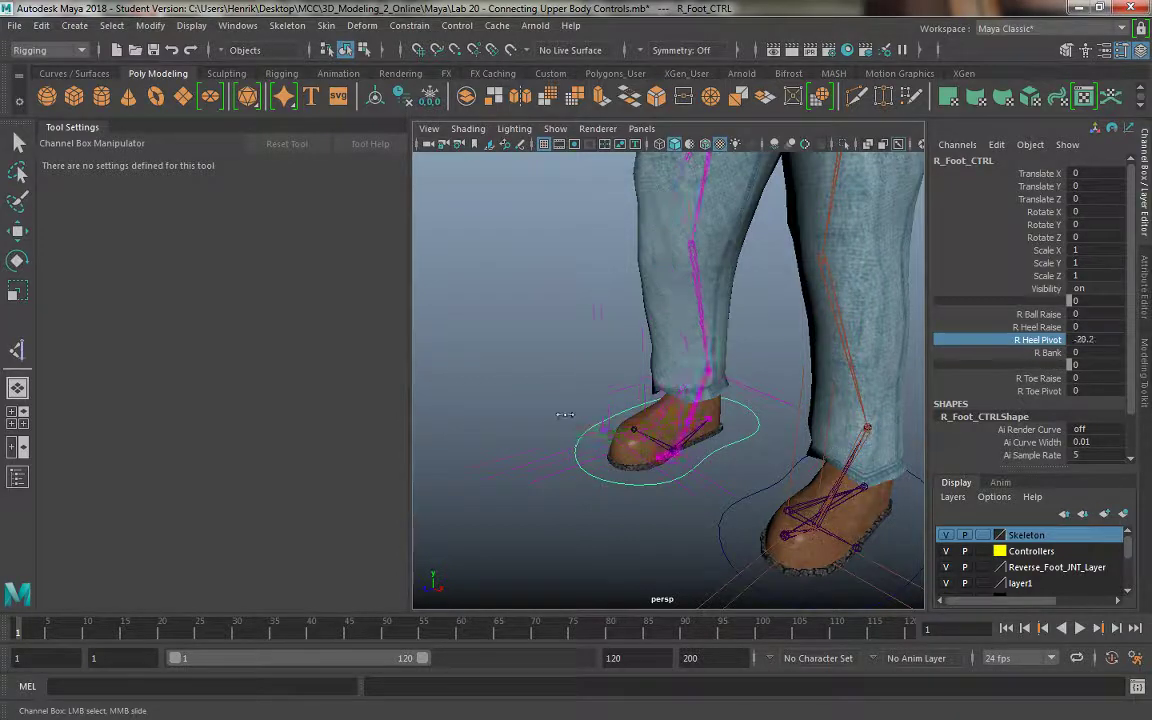
left_click(995, 352)
middle_click_drag(780, 432, 810, 432)
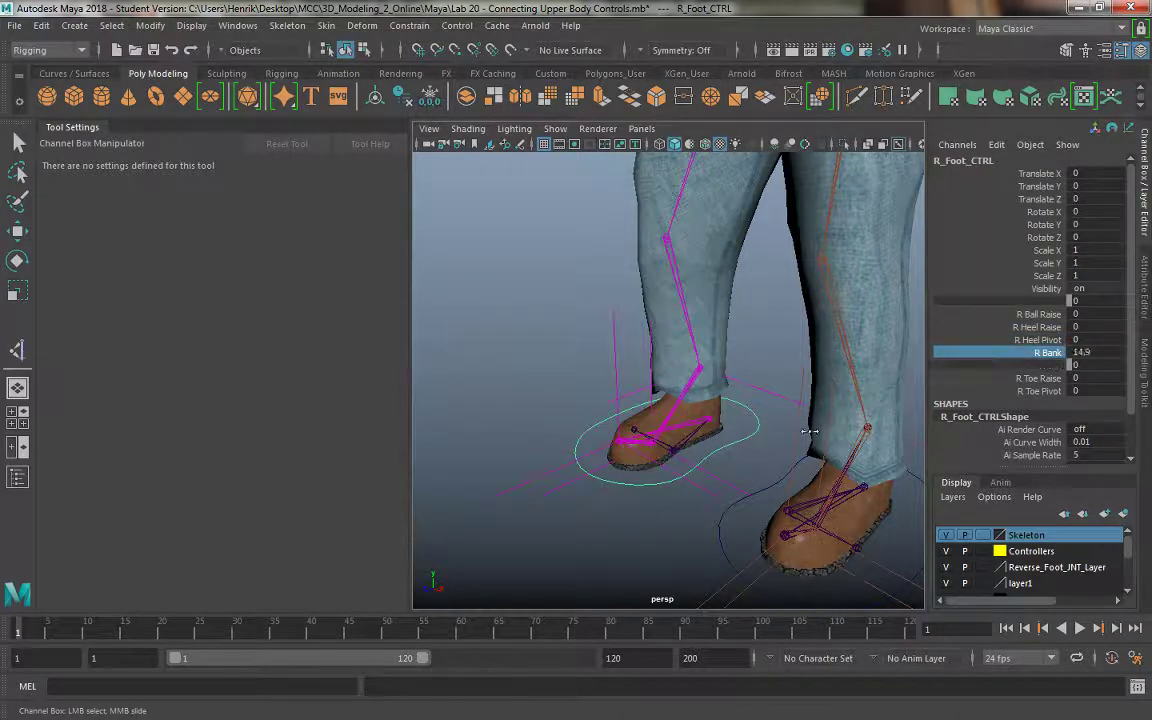
key("ctrl+z")
Step: Test R Toe Raise and R Toe Pivot, then reframe the view on the feet
left_click(1013, 380)
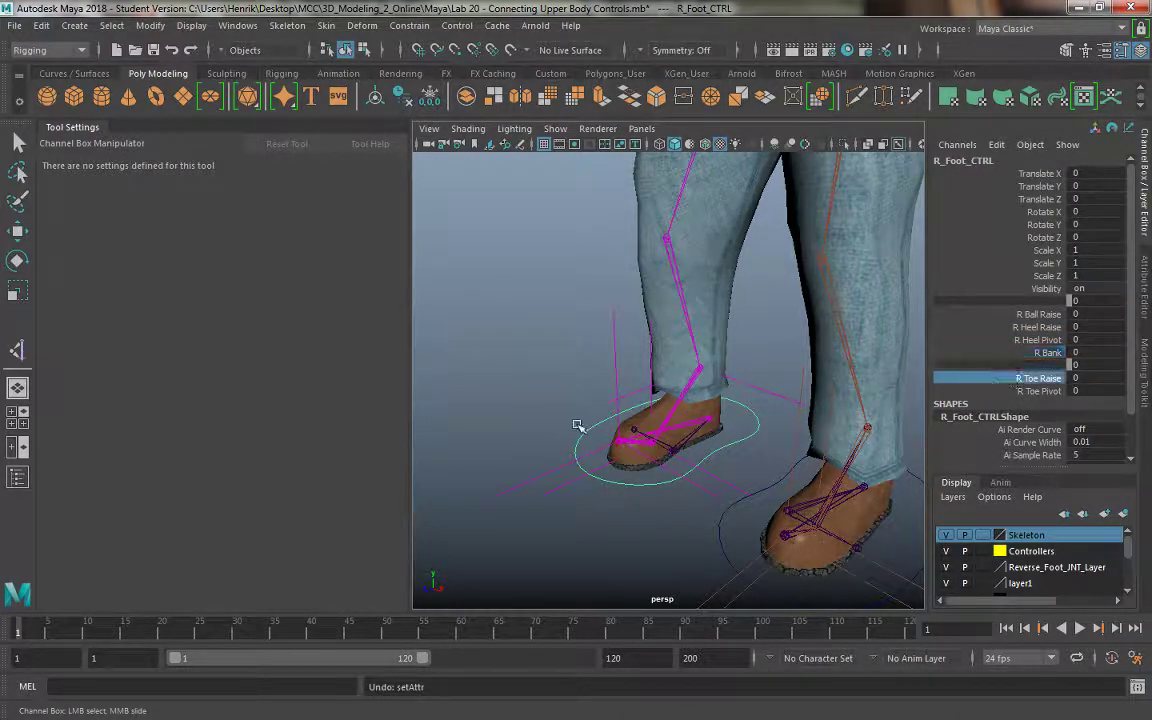
middle_click_drag(560, 470, 758, 476)
left_click(1013, 391)
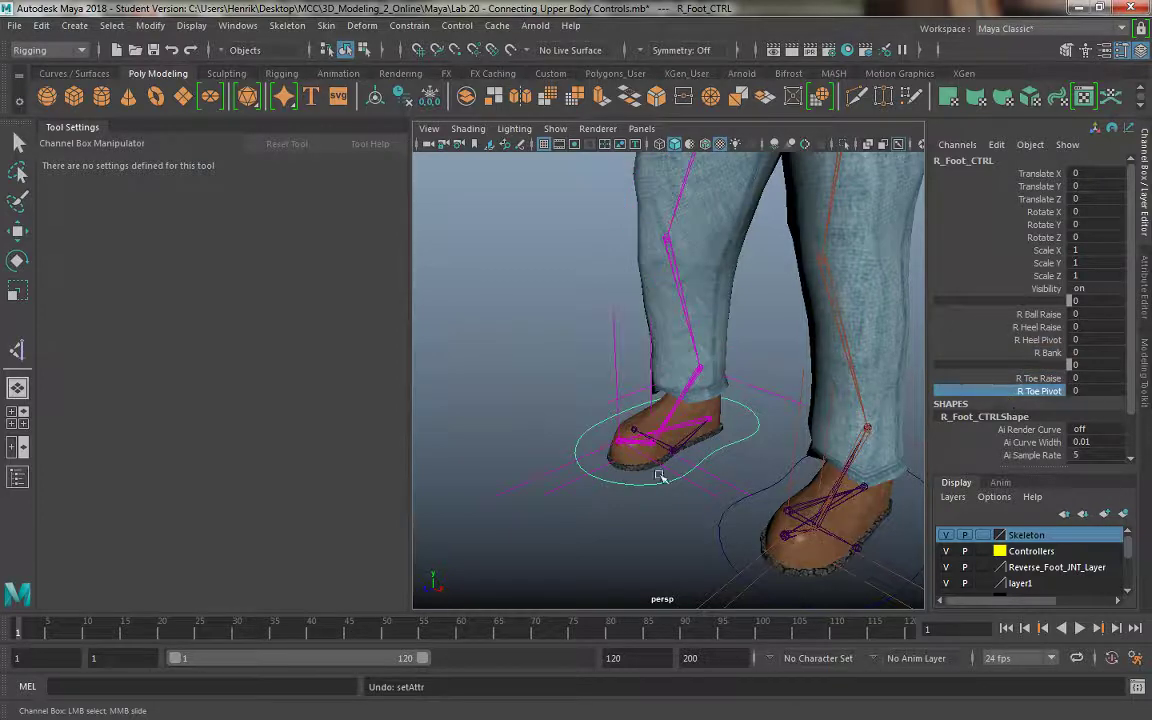
middle_click_drag(663, 476, 790, 490)
right_click_drag(790, 490, 676, 442, "alt")
left_click_drag(676, 442, 617, 427, "alt")
mouse_move(617, 427)
right_mouse_down("alt")
mouse_move(615, 473)
mouse_move(643, 514)
right_mouse_up("alt")
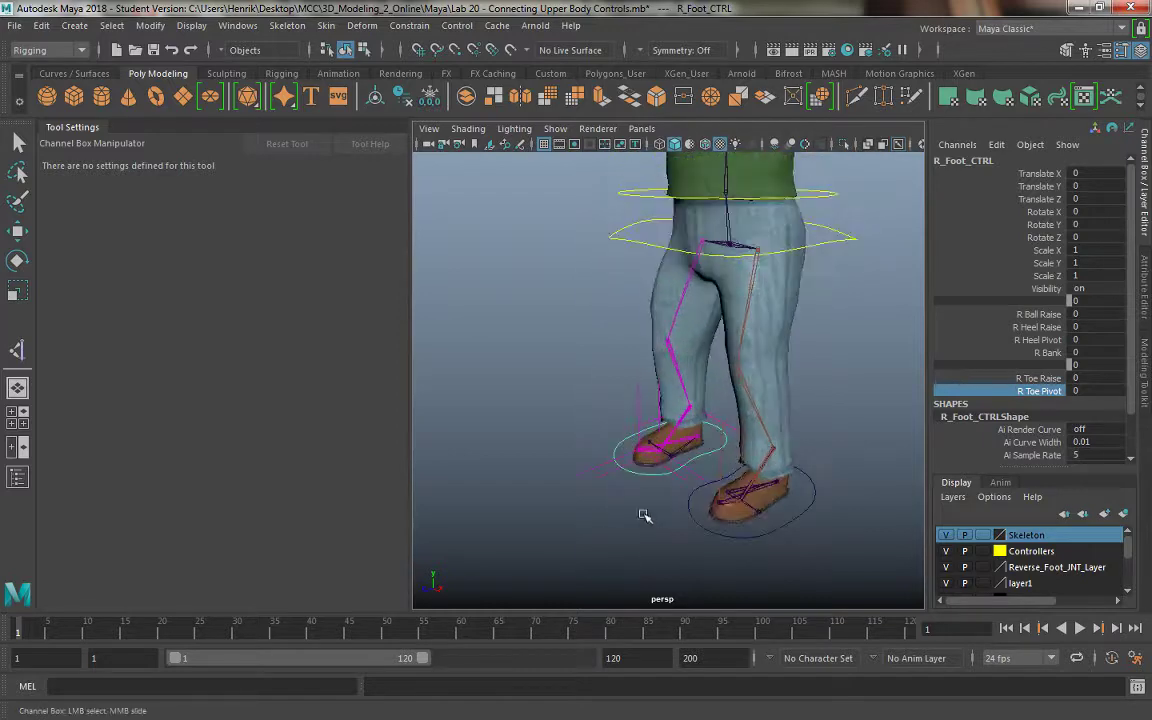
mouse_move(643, 514)
left_mouse_down("alt")
mouse_move(643, 489)
mouse_move(591, 468)
mouse_move(638, 510)
mouse_move(686, 518)
left_mouse_up("alt")
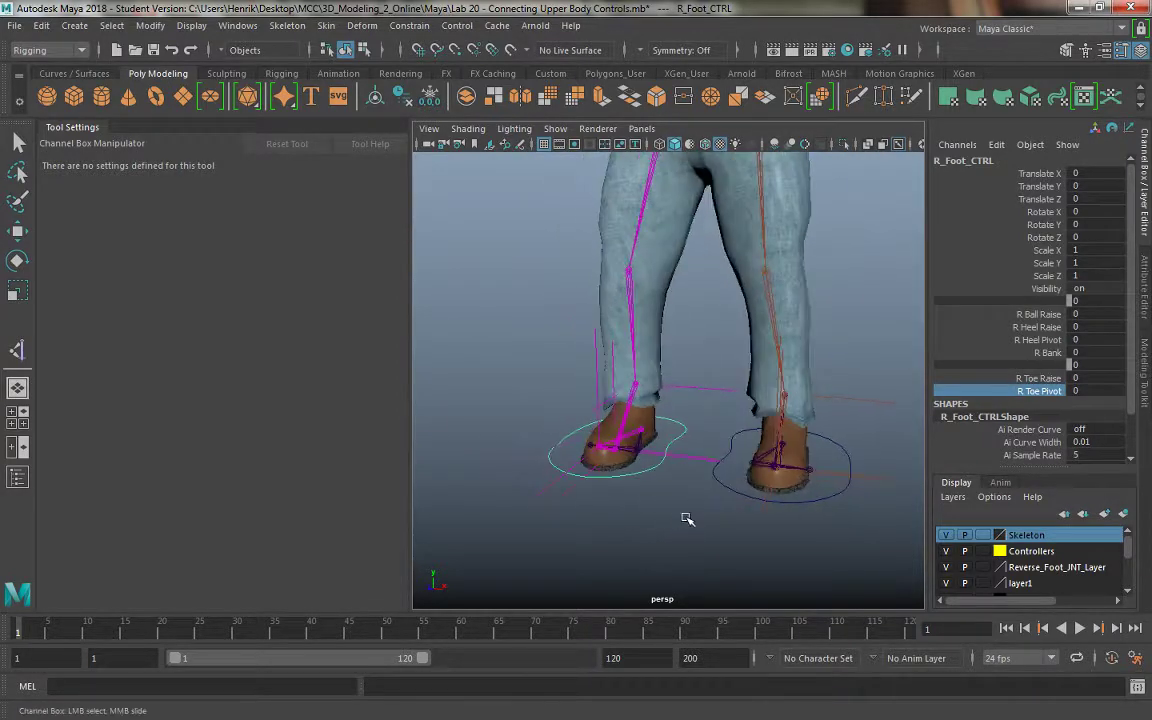
Step: Select the foot IK handles and create a new display layer from them
left_click(674, 516)
key("w")
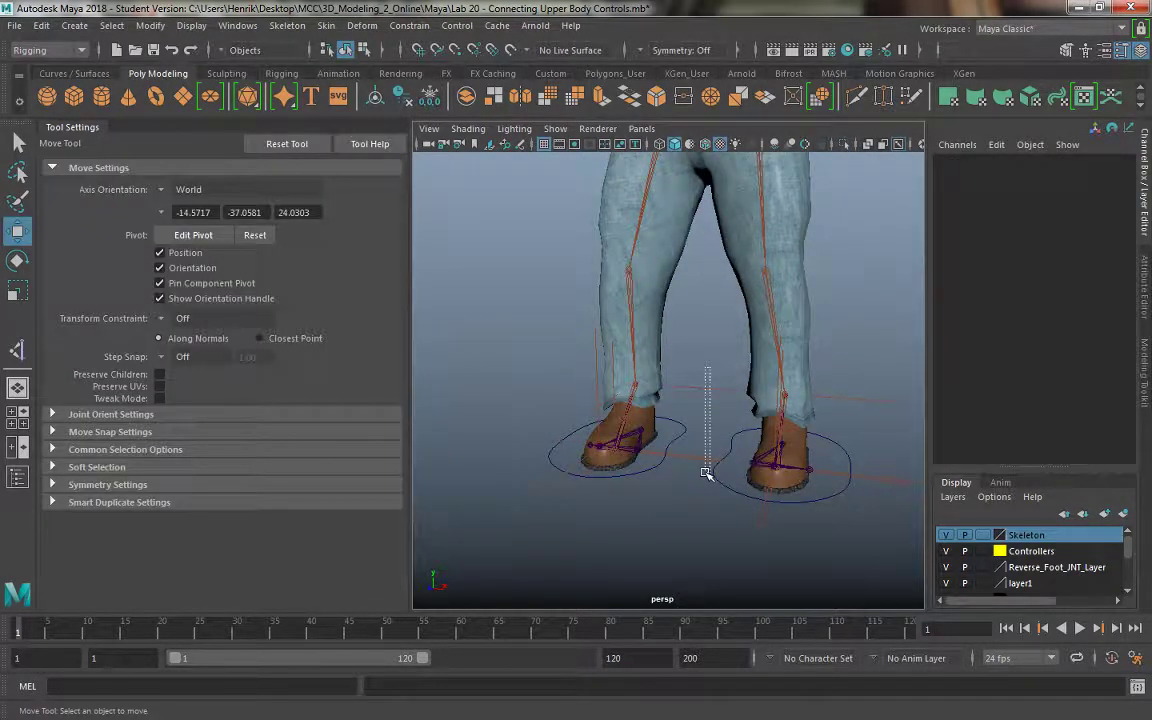
left_click(700, 473)
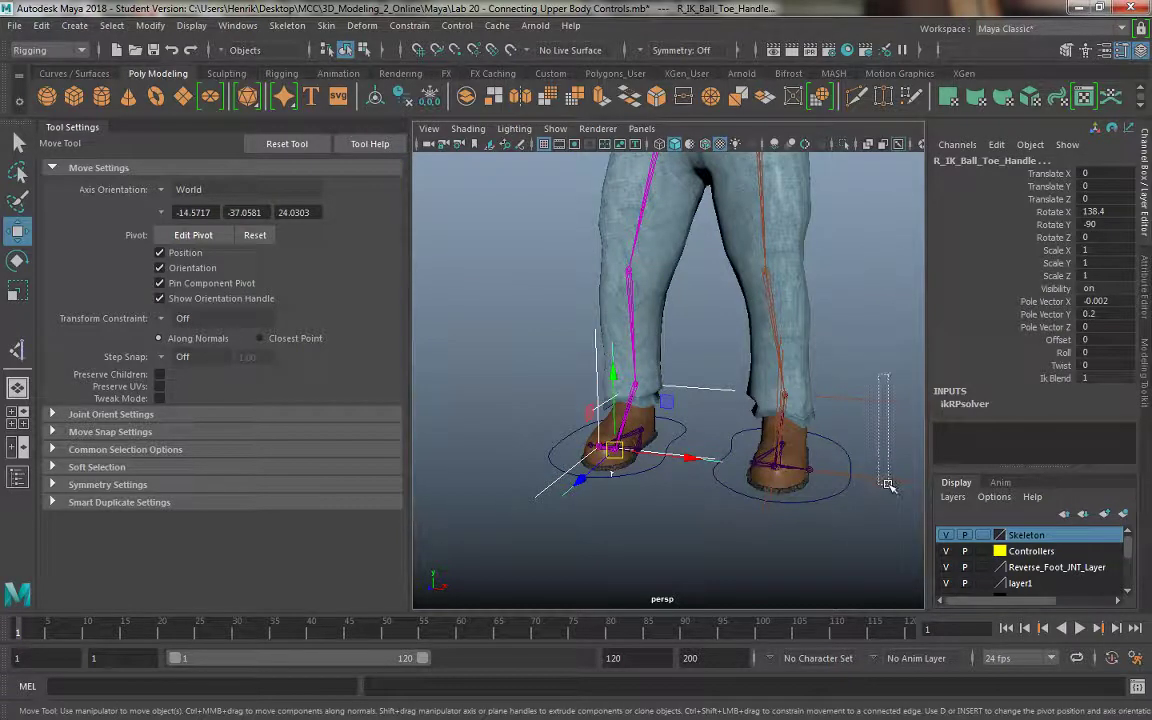
left_click(782, 398)
left_click(950, 497)
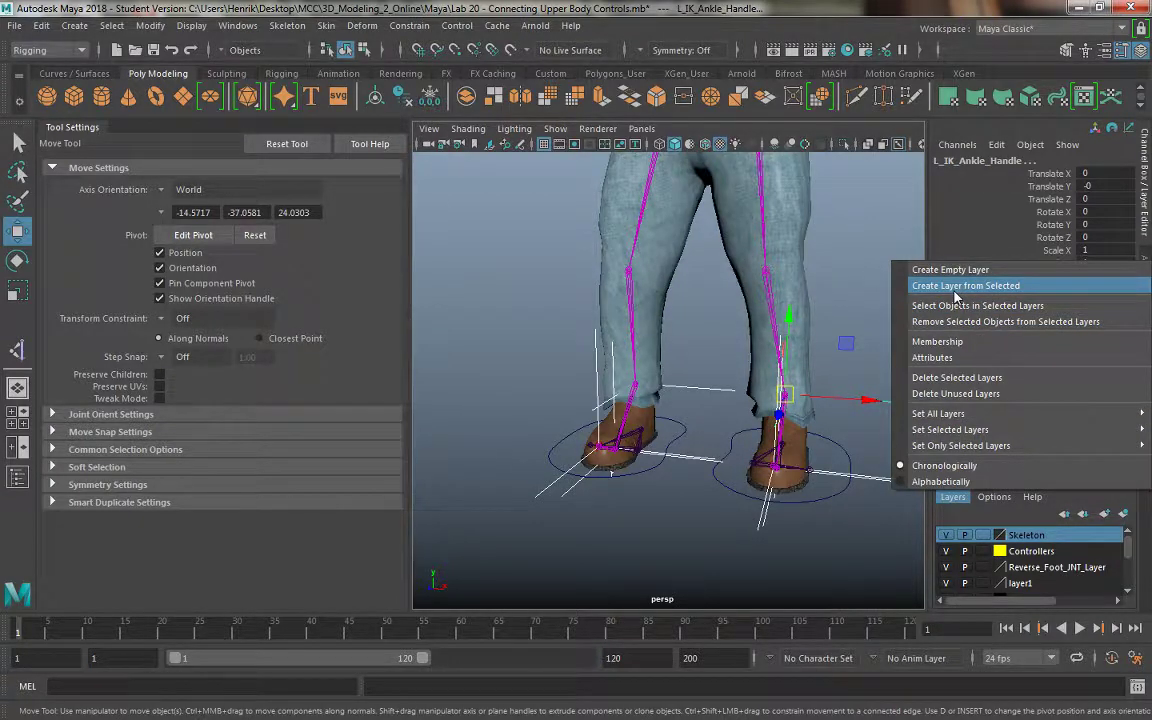
left_click(955, 286)
Step: Rename the layer Feet_IK_Handles and hide it
double_click(1020, 535)
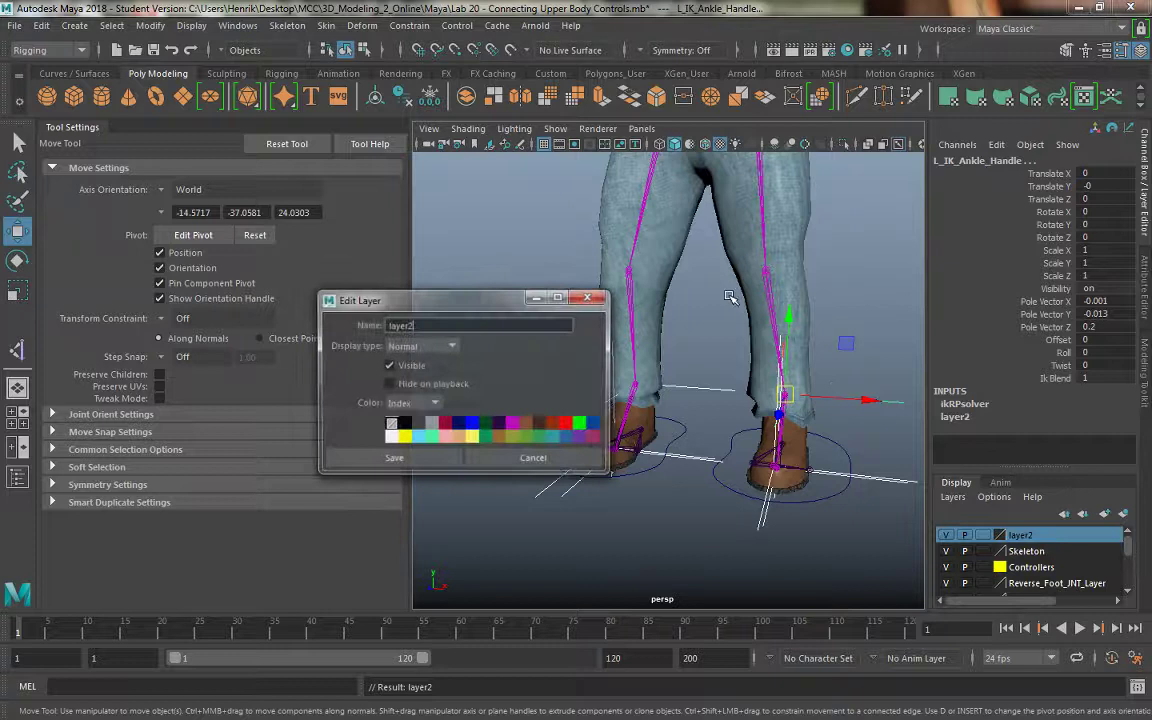
double_click(506, 323)
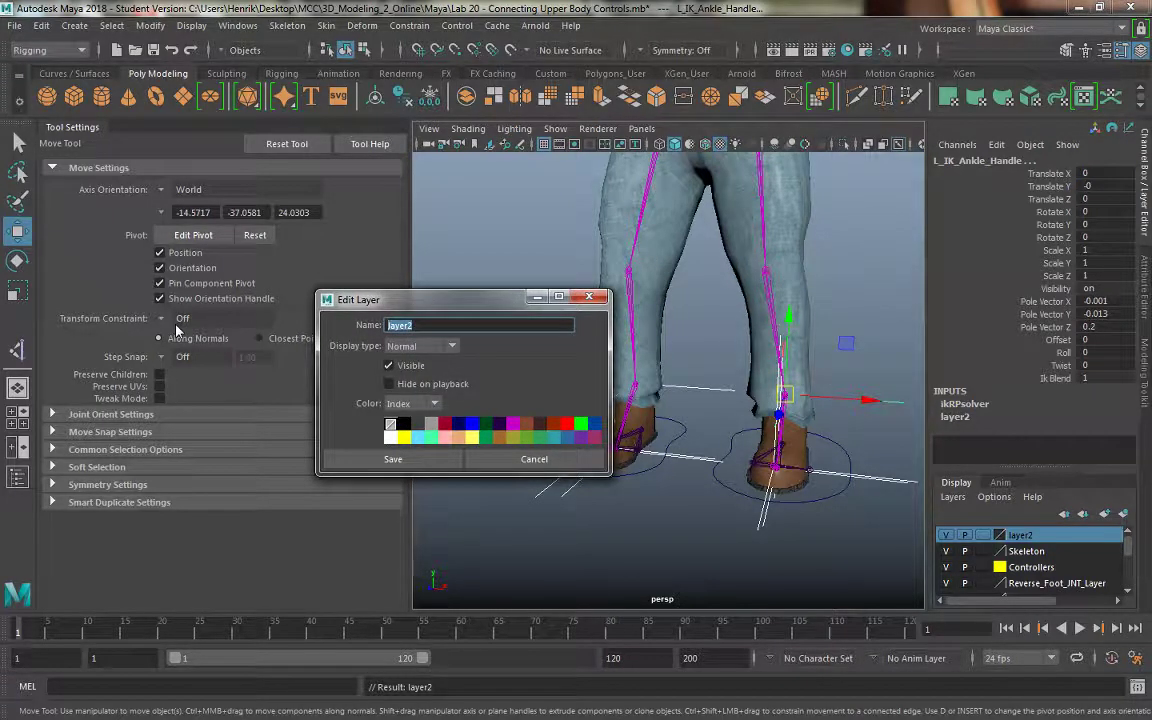
type("Feet_IK_Handles")
left_click(393, 459)
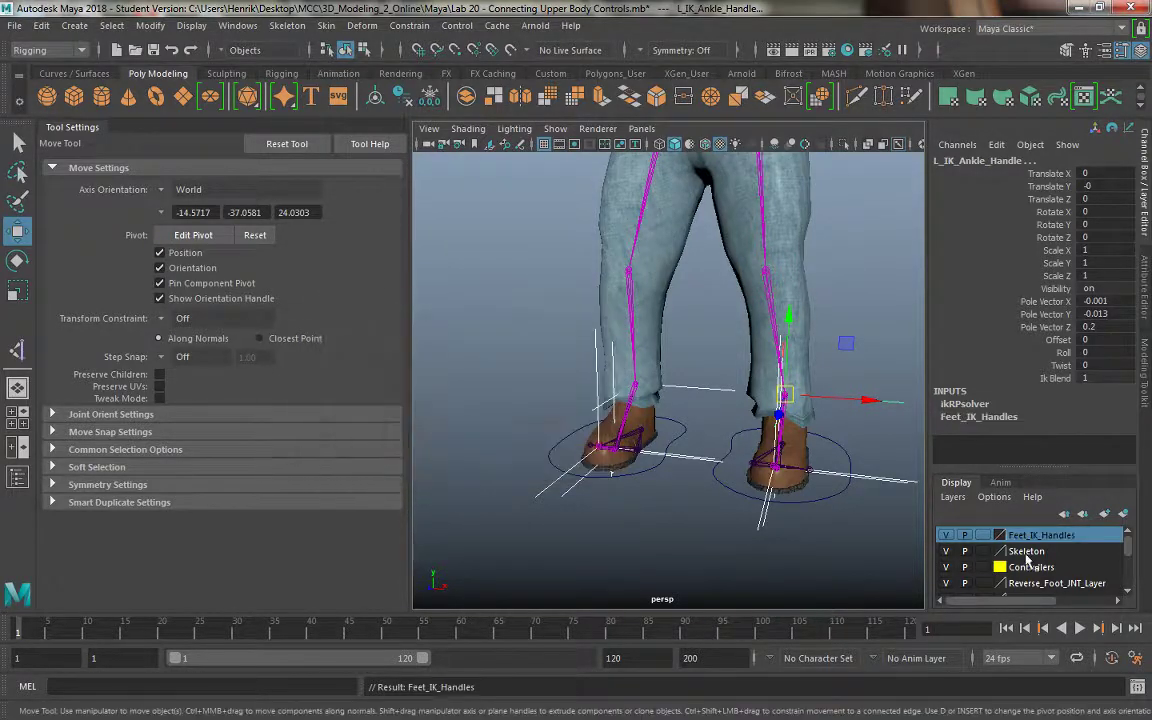
left_click(948, 538)
Step: Select the left and right foot controls with the IK handles now hidden
left_click(841, 338)
mouse_move(841, 338)
left_mouse_down("alt")
mouse_move(792, 372)
mouse_move(786, 451)
left_mouse_up("alt")
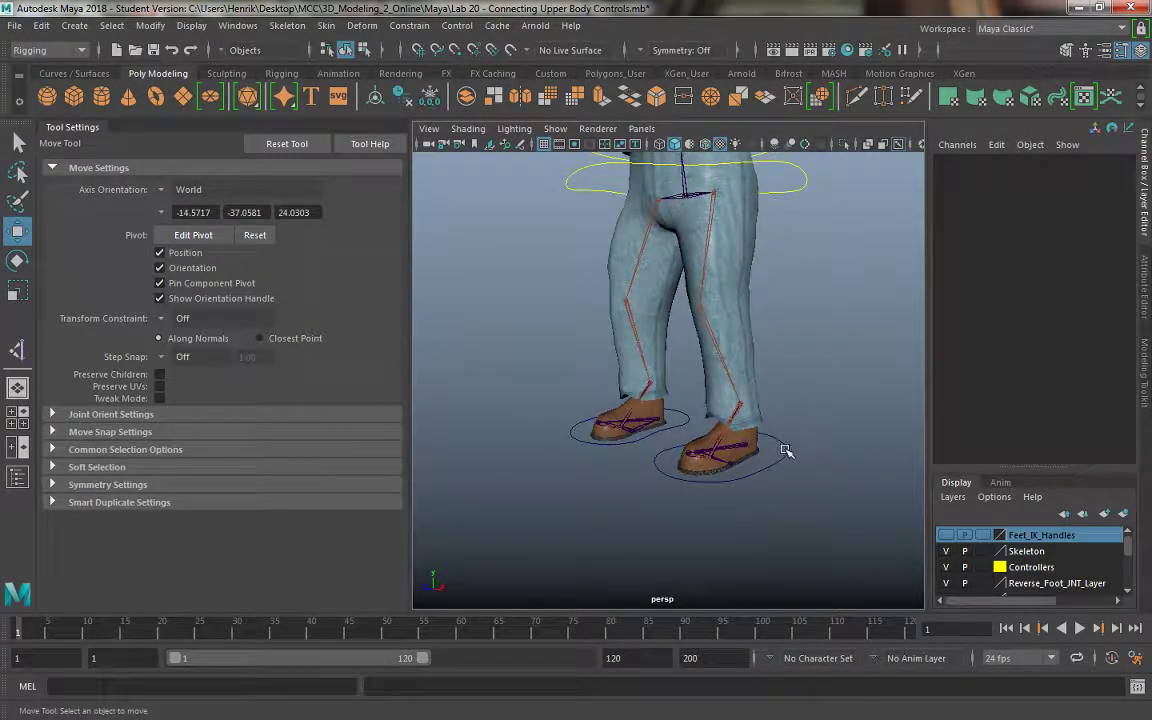
left_click(786, 451)
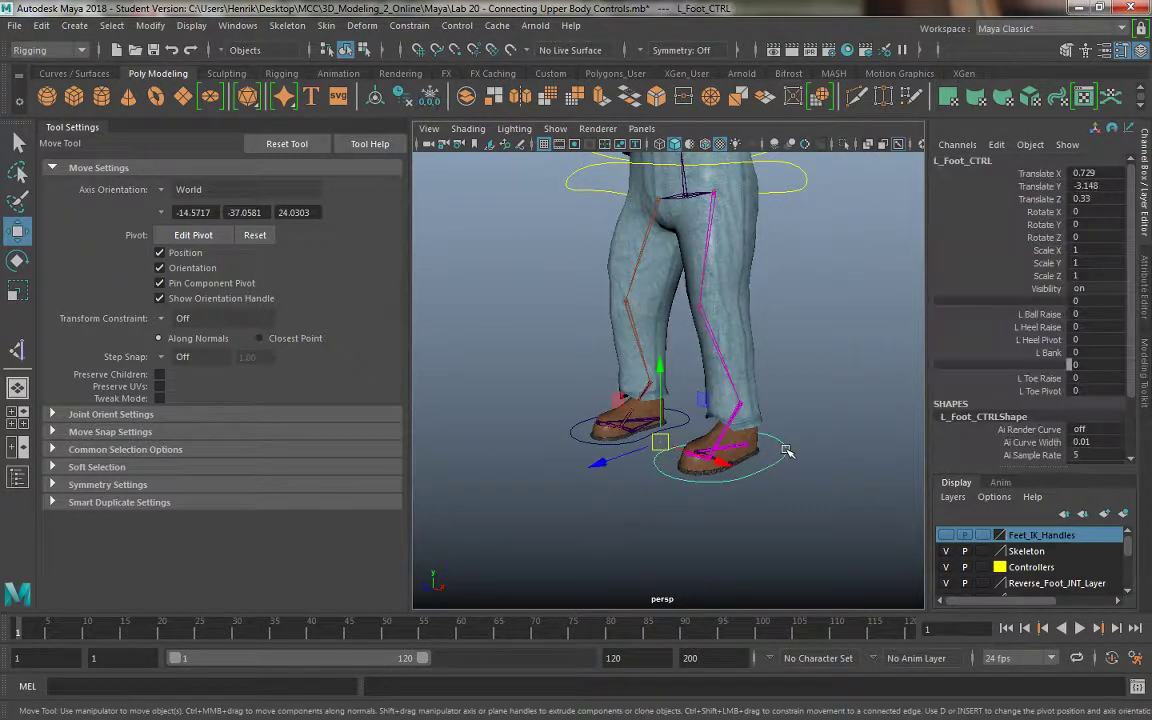
left_click(573, 440)
mouse_move(598, 486)
left_mouse_down("alt")
mouse_move(586, 429)
mouse_move(640, 490)
left_mouse_up("alt")
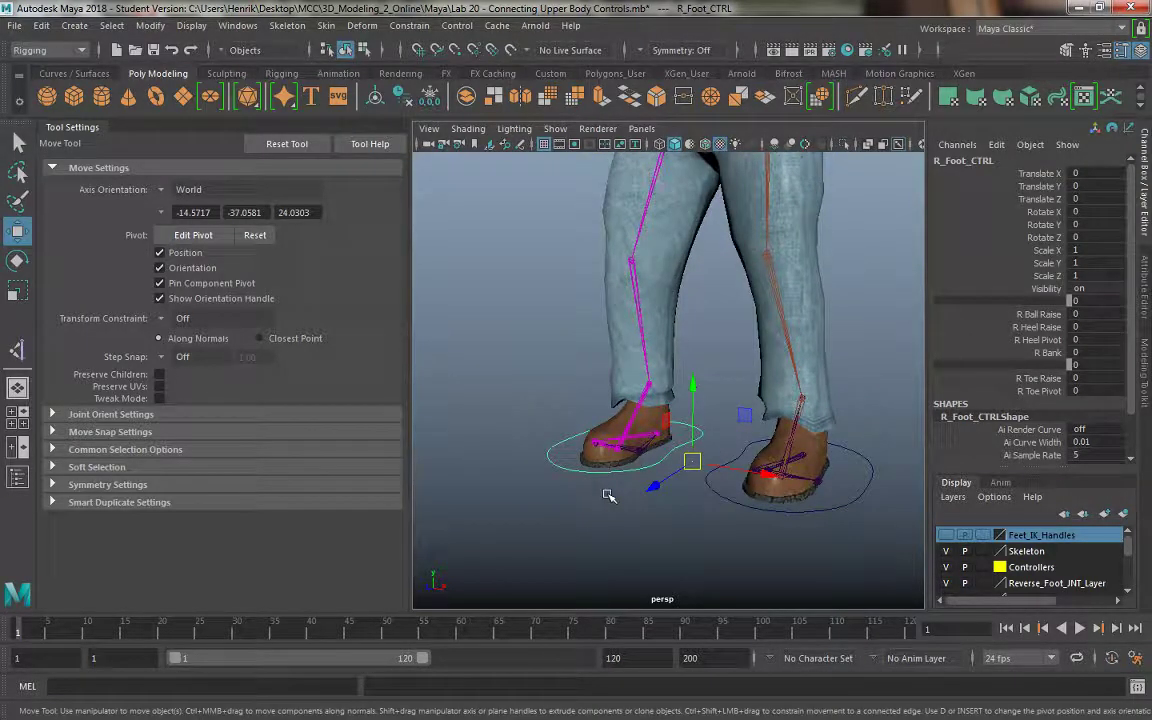